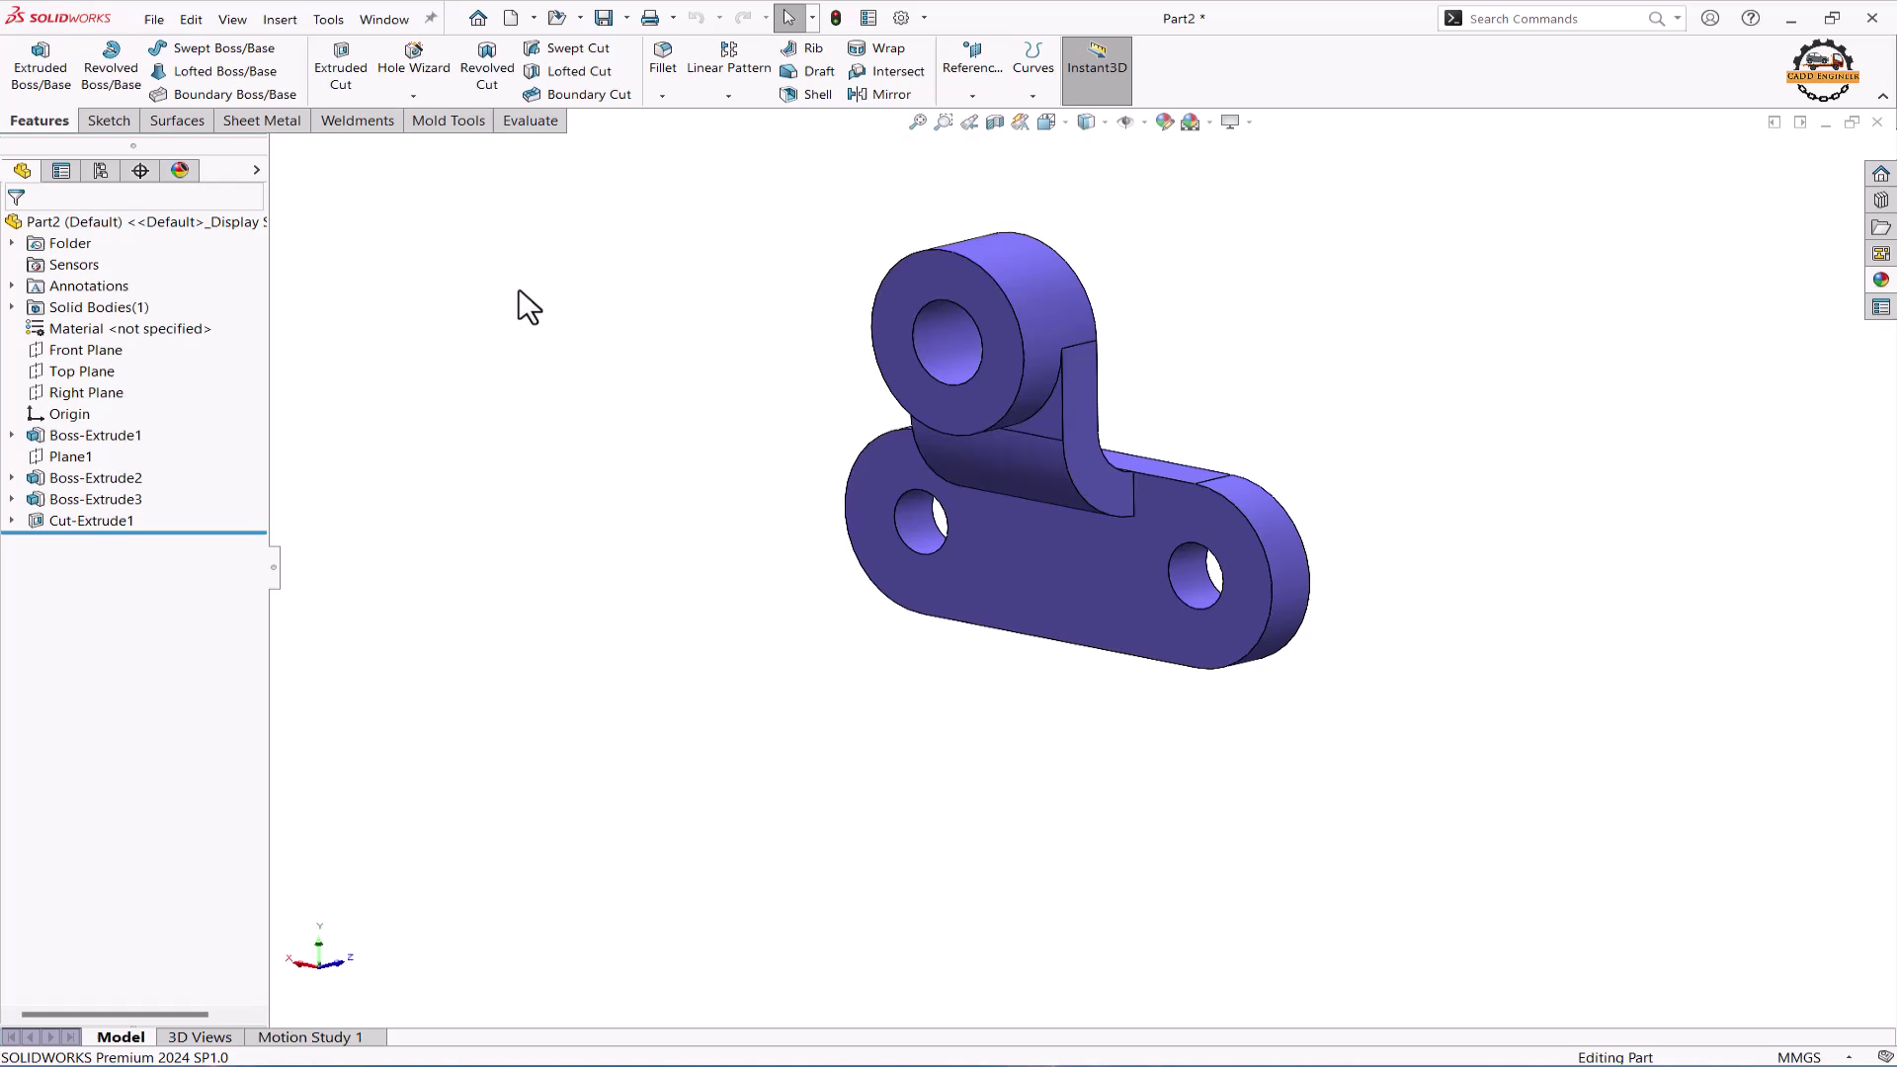
- Create a new part document and change its scene to a plain white background
left_click(154, 20)
left_click(183, 51)
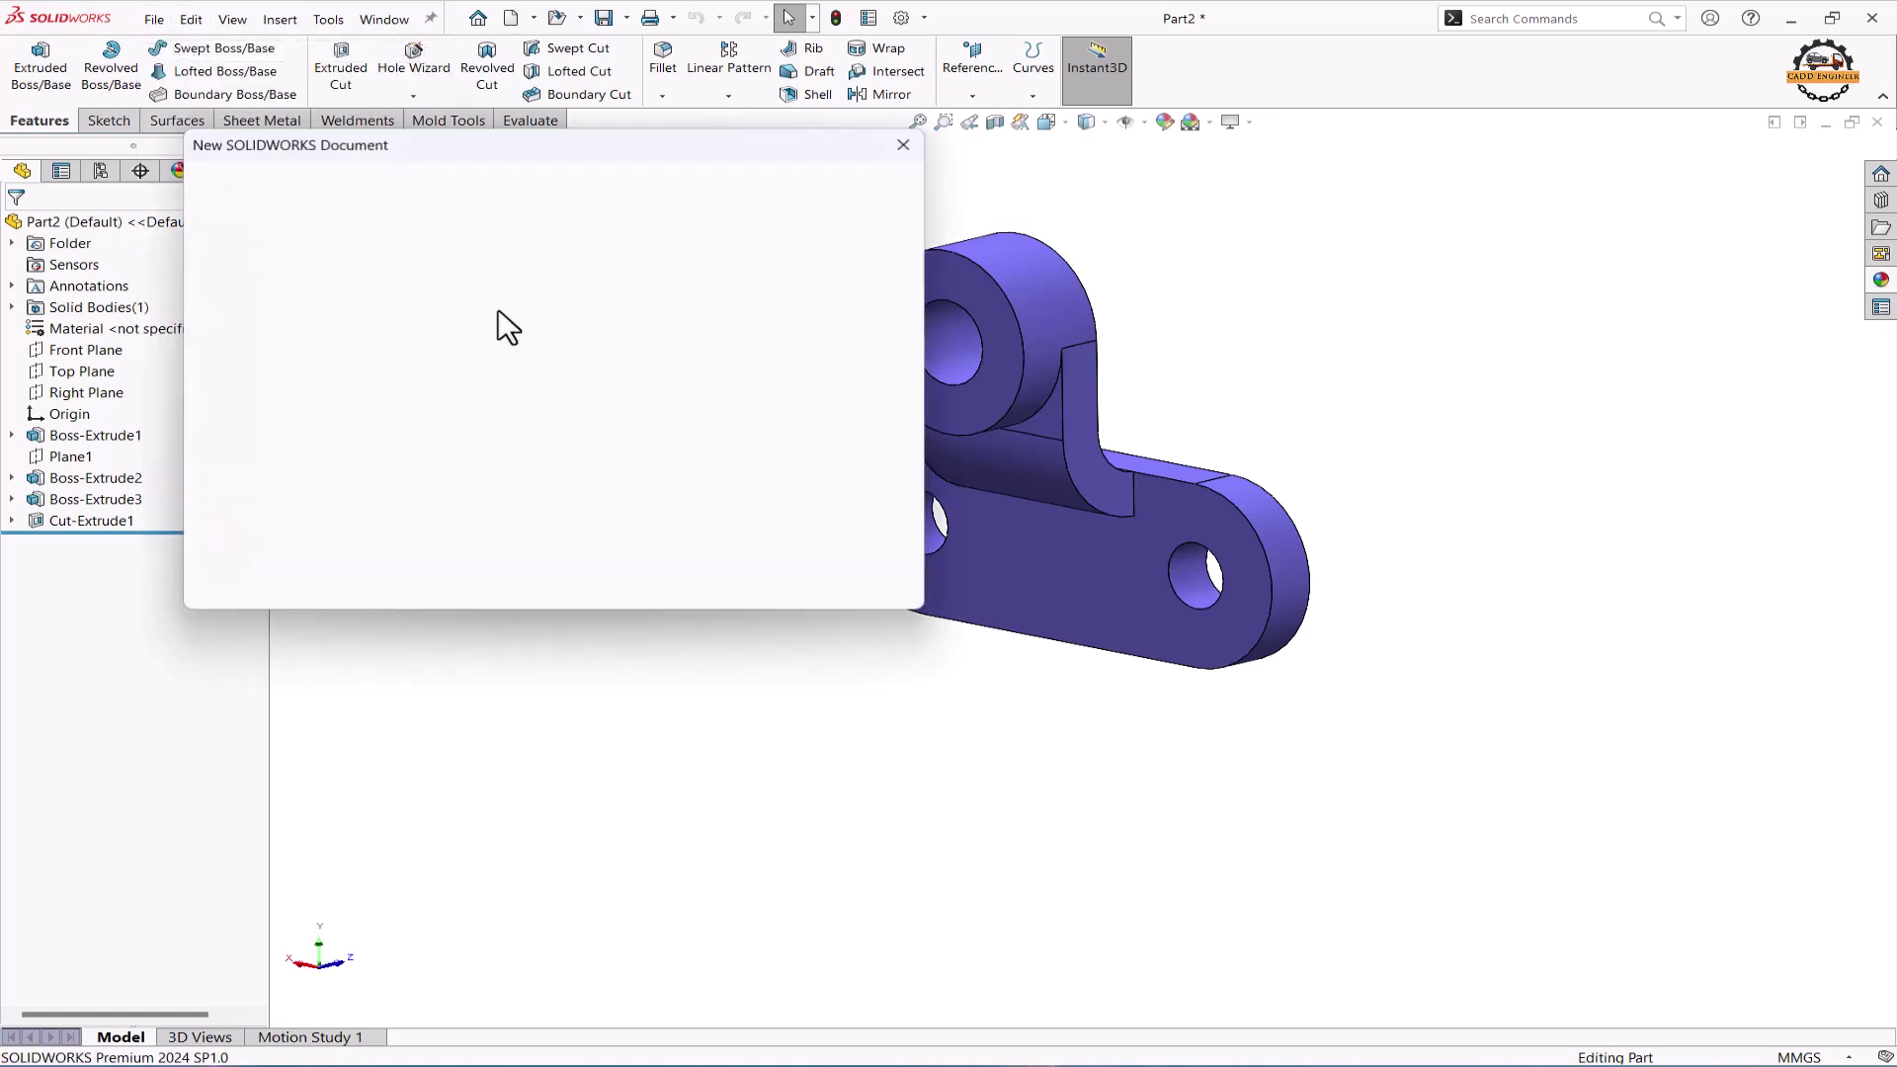
left_click(656, 569)
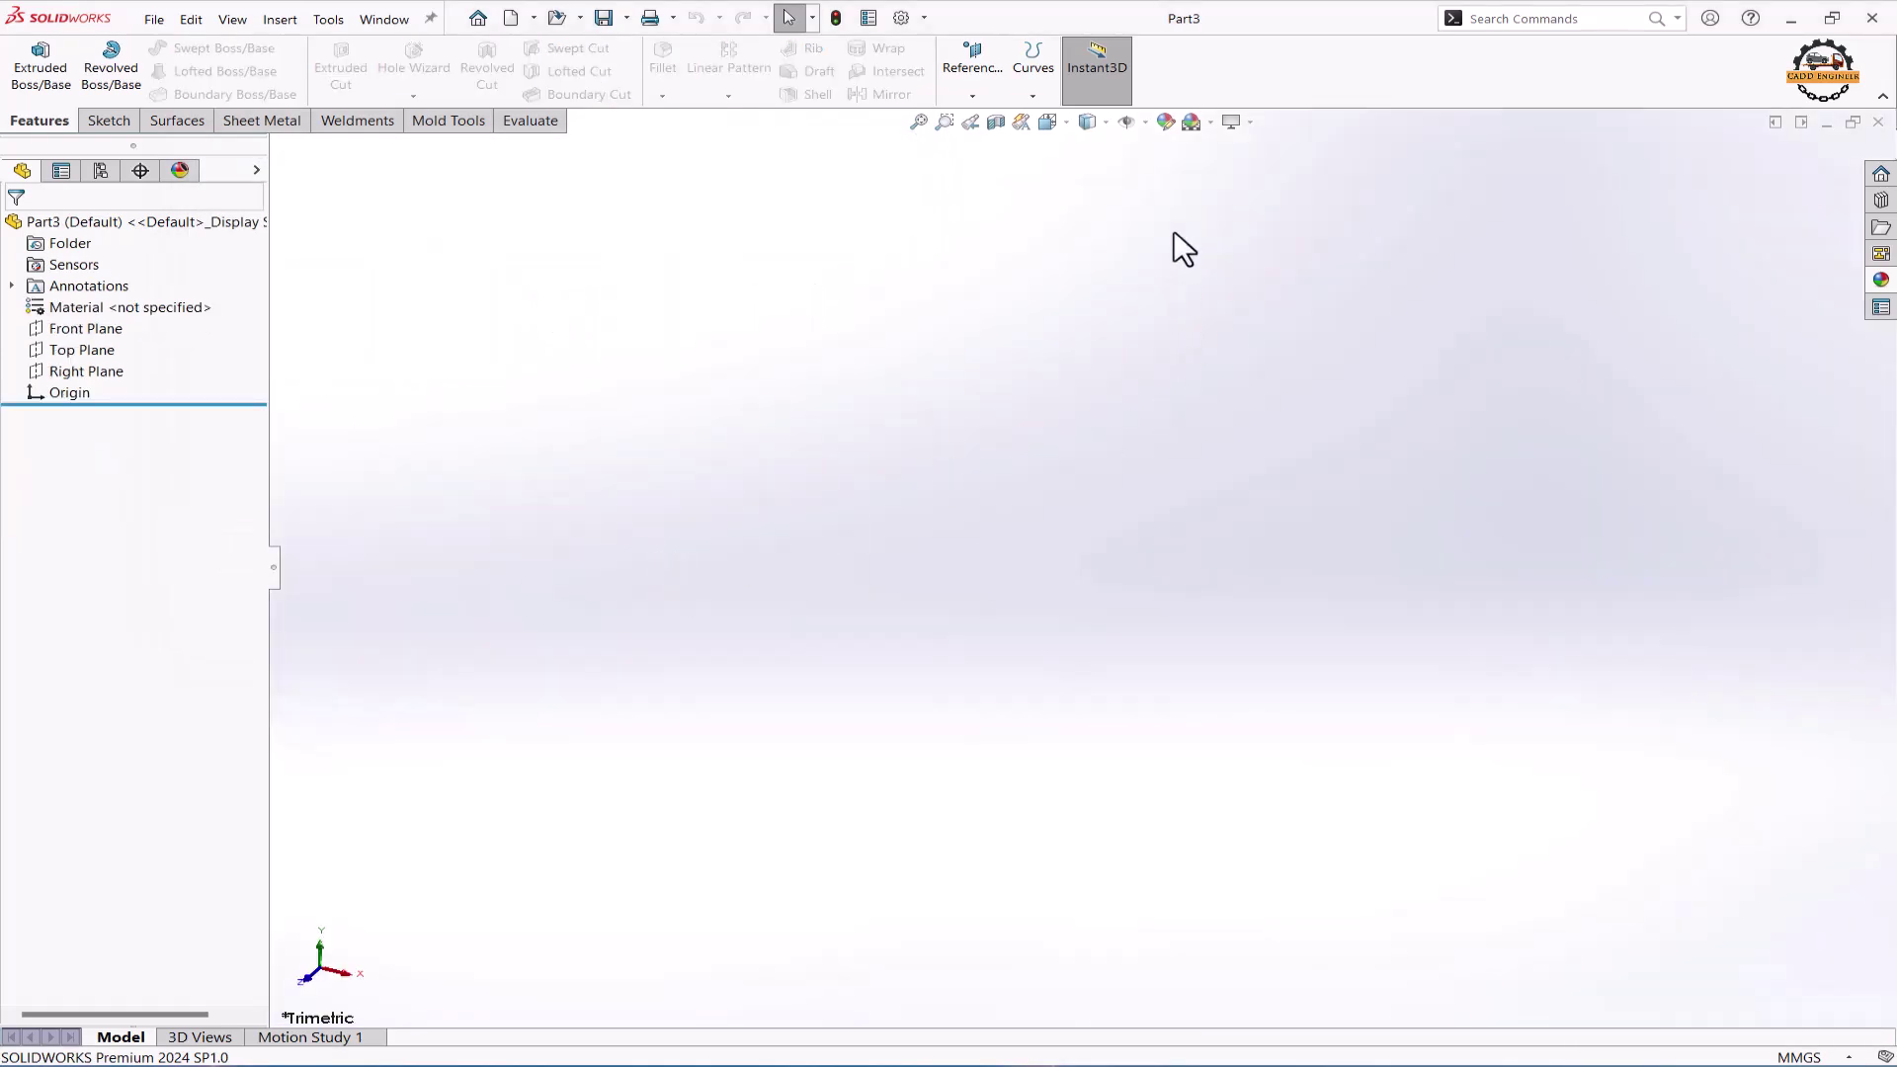
left_click(1211, 122)
left_click(1230, 169)
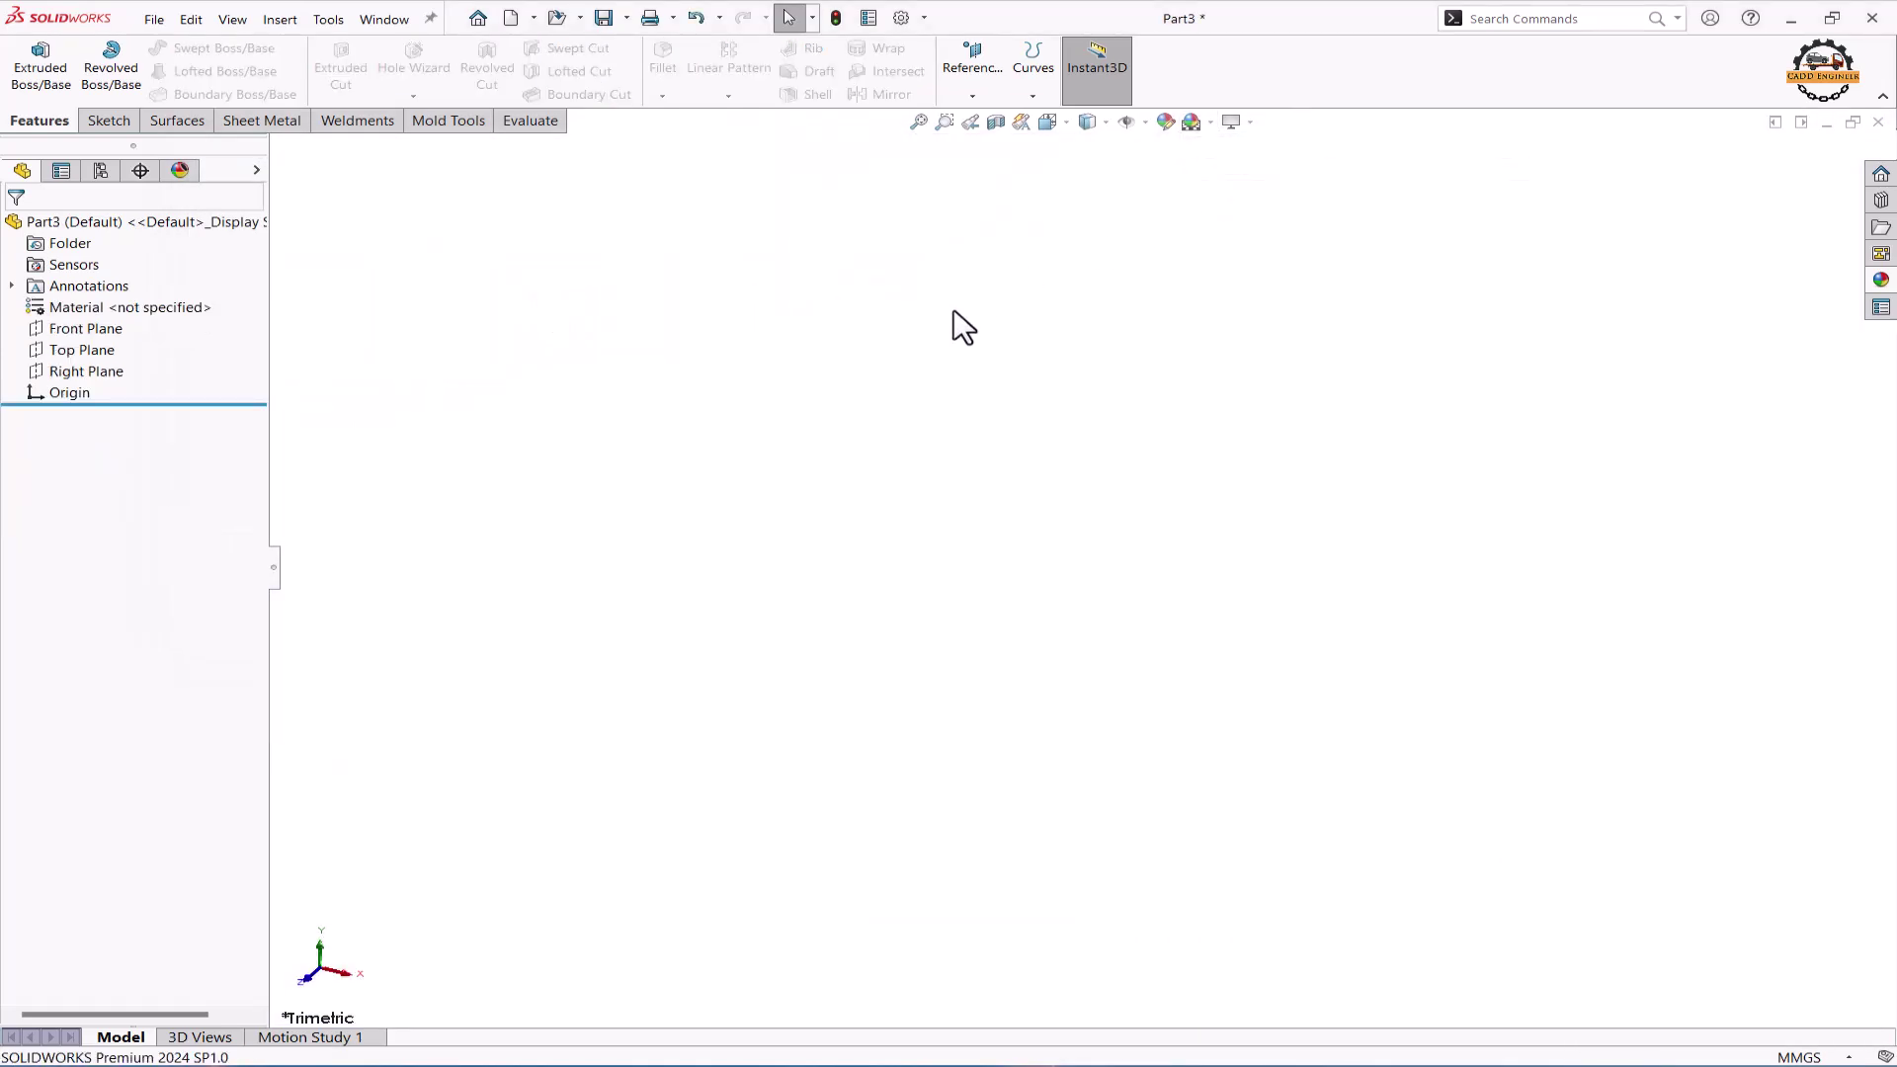
- On the Front Plane, sketch a horizontal centerpoint straight slot centred on the origin, about 62 mm between arc centres and 37 mm wide
left_click(109, 121)
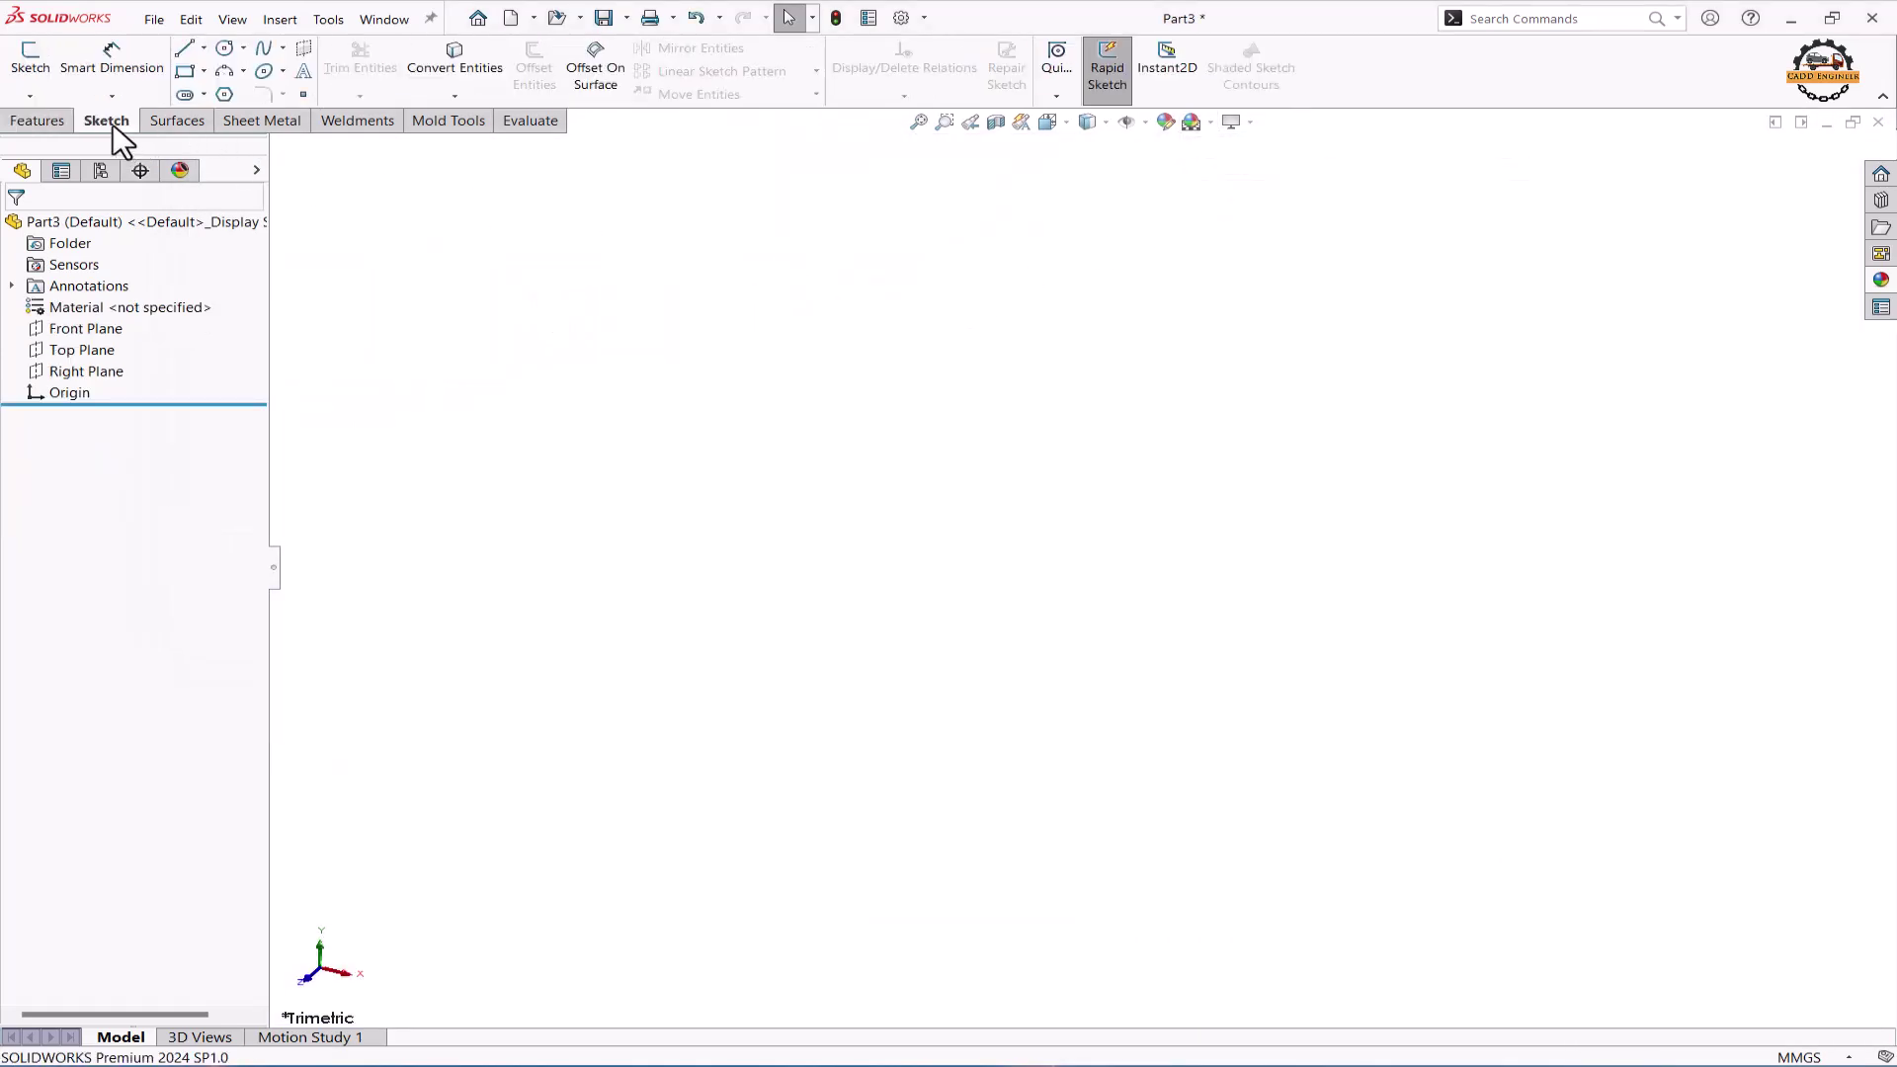
left_click(39, 63)
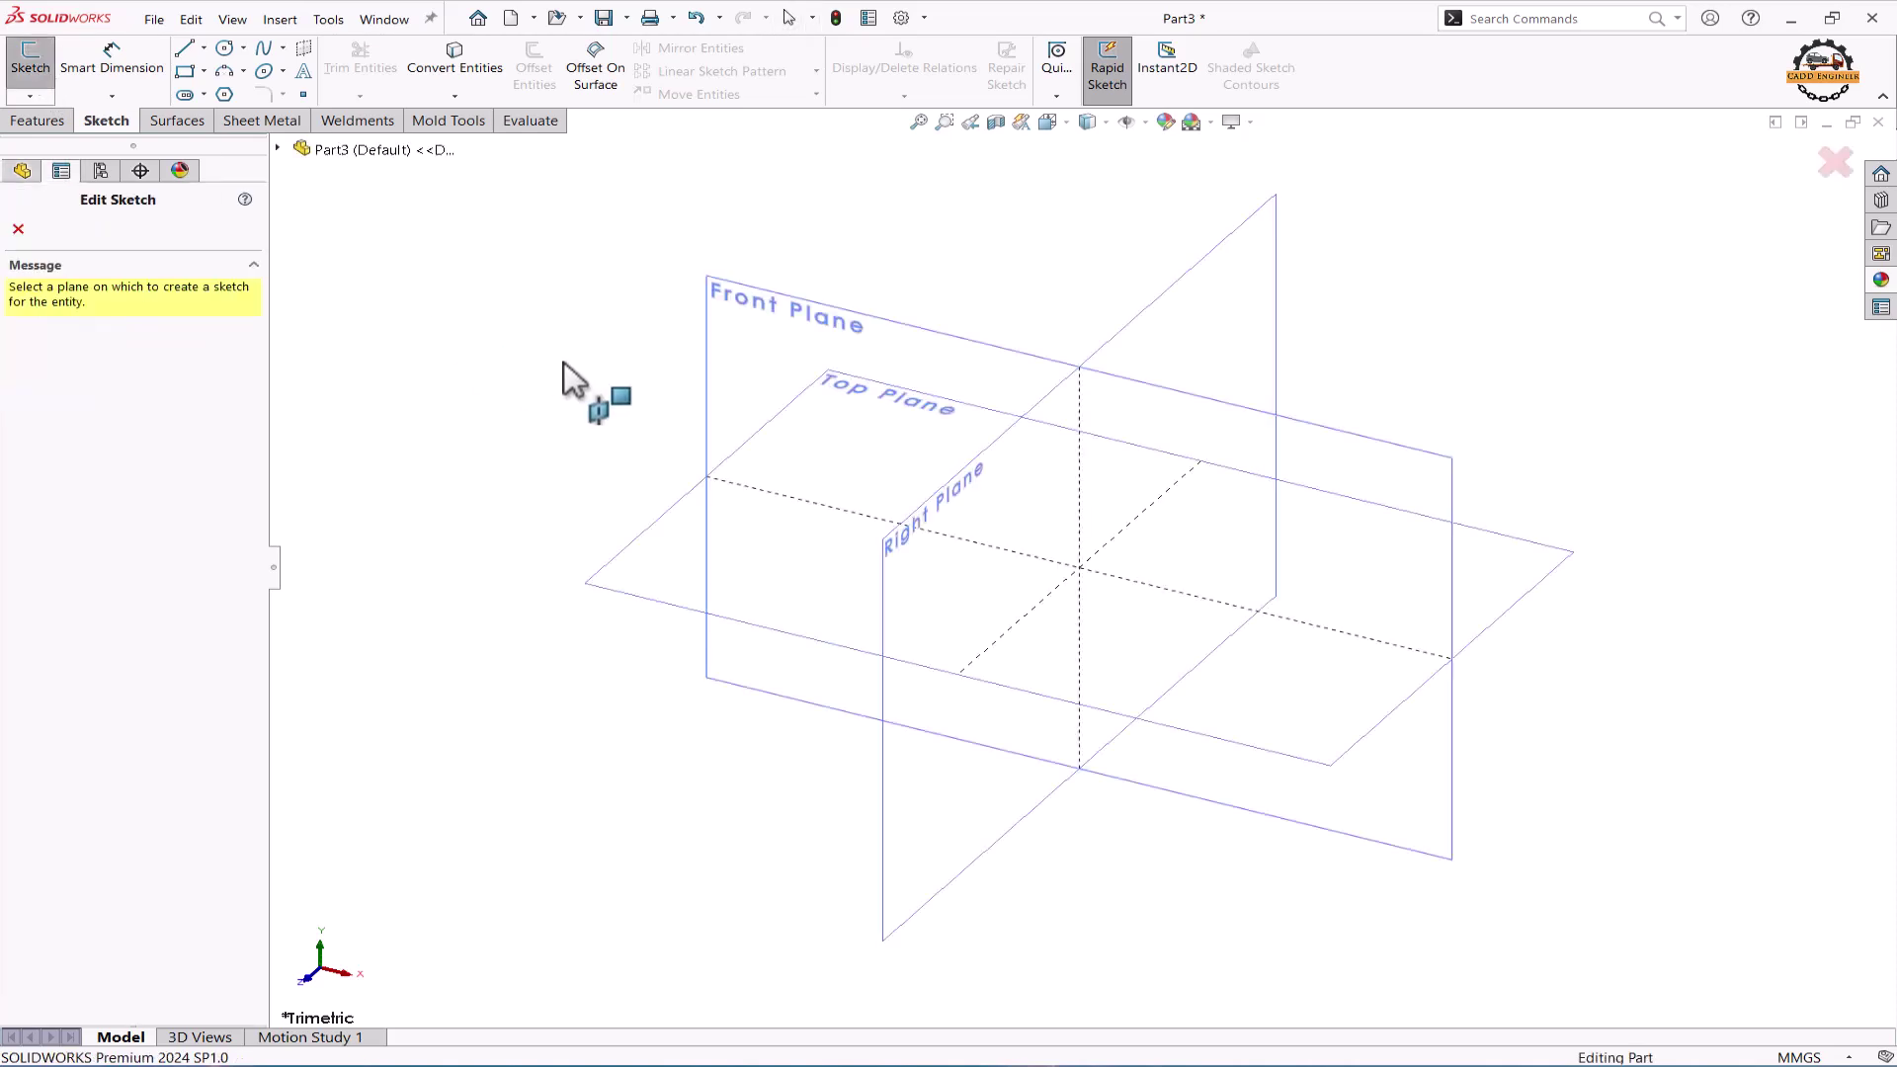
left_click(709, 304)
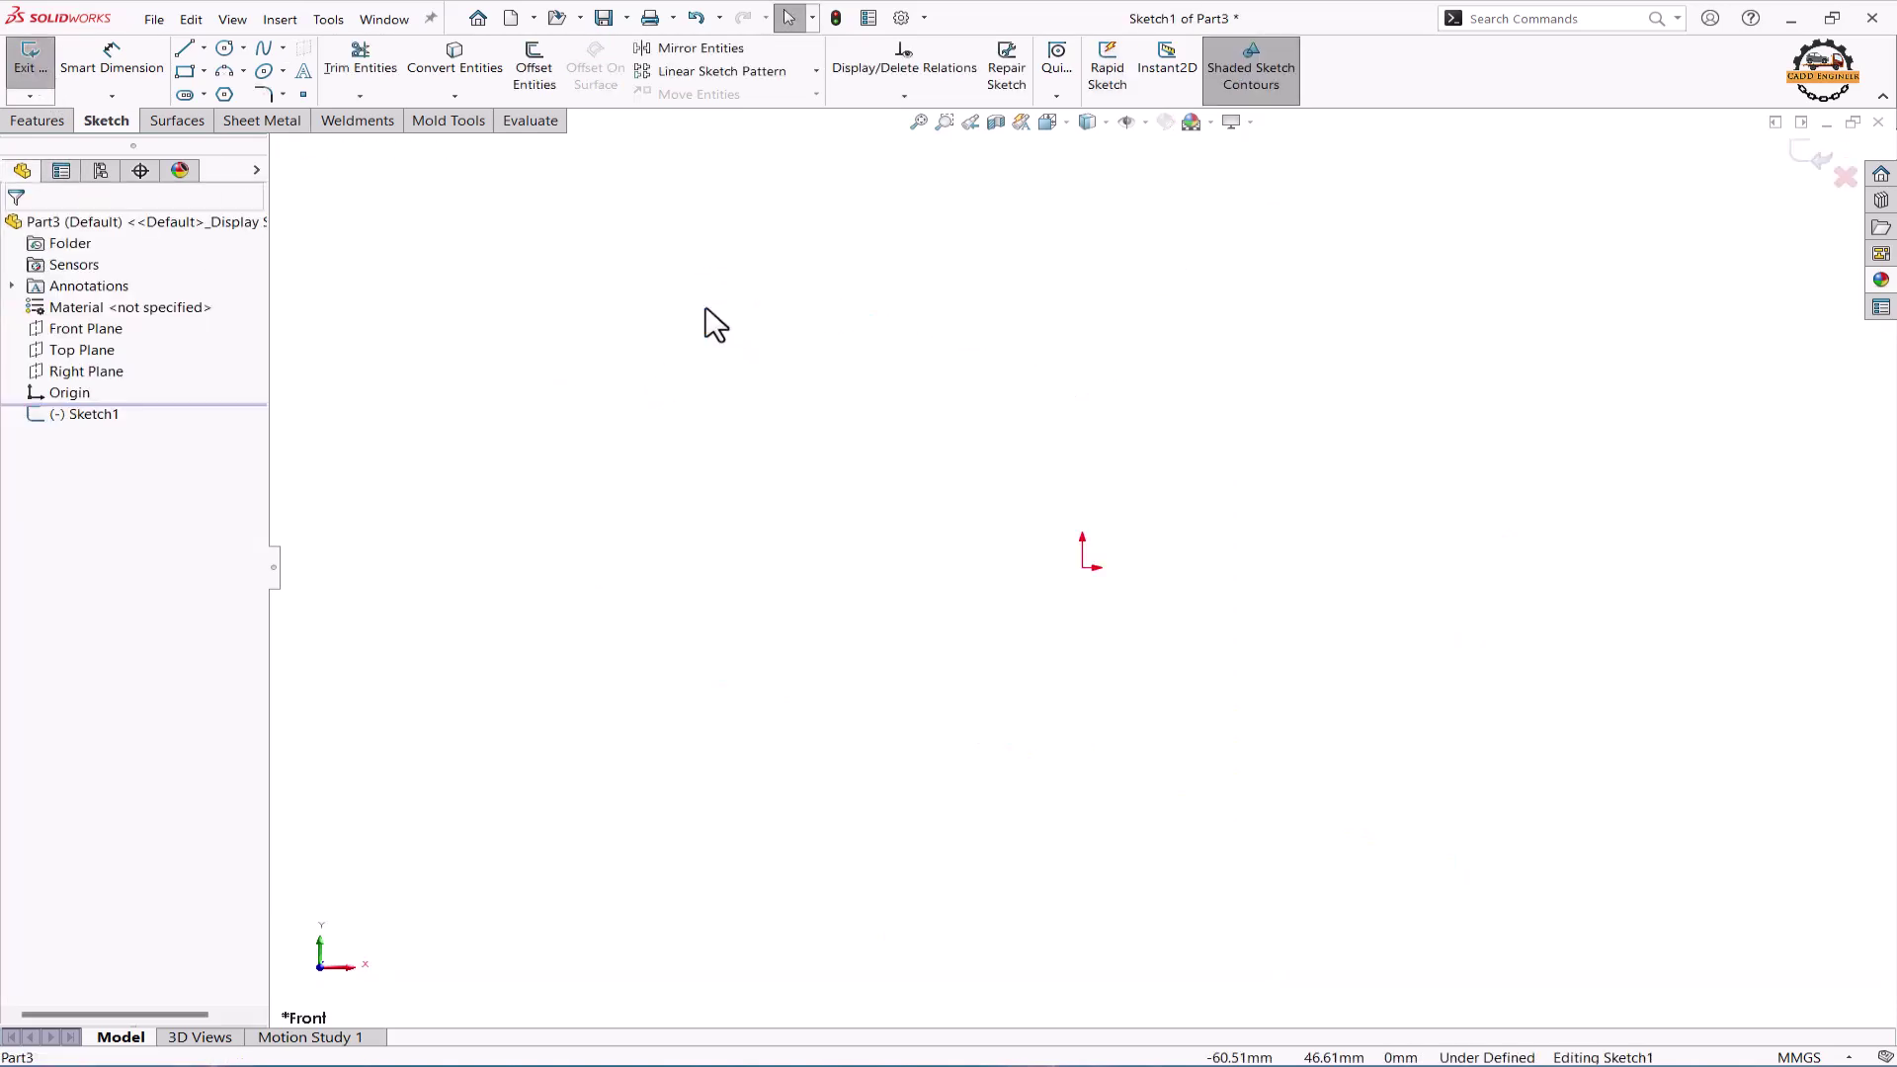
left_click(203, 95)
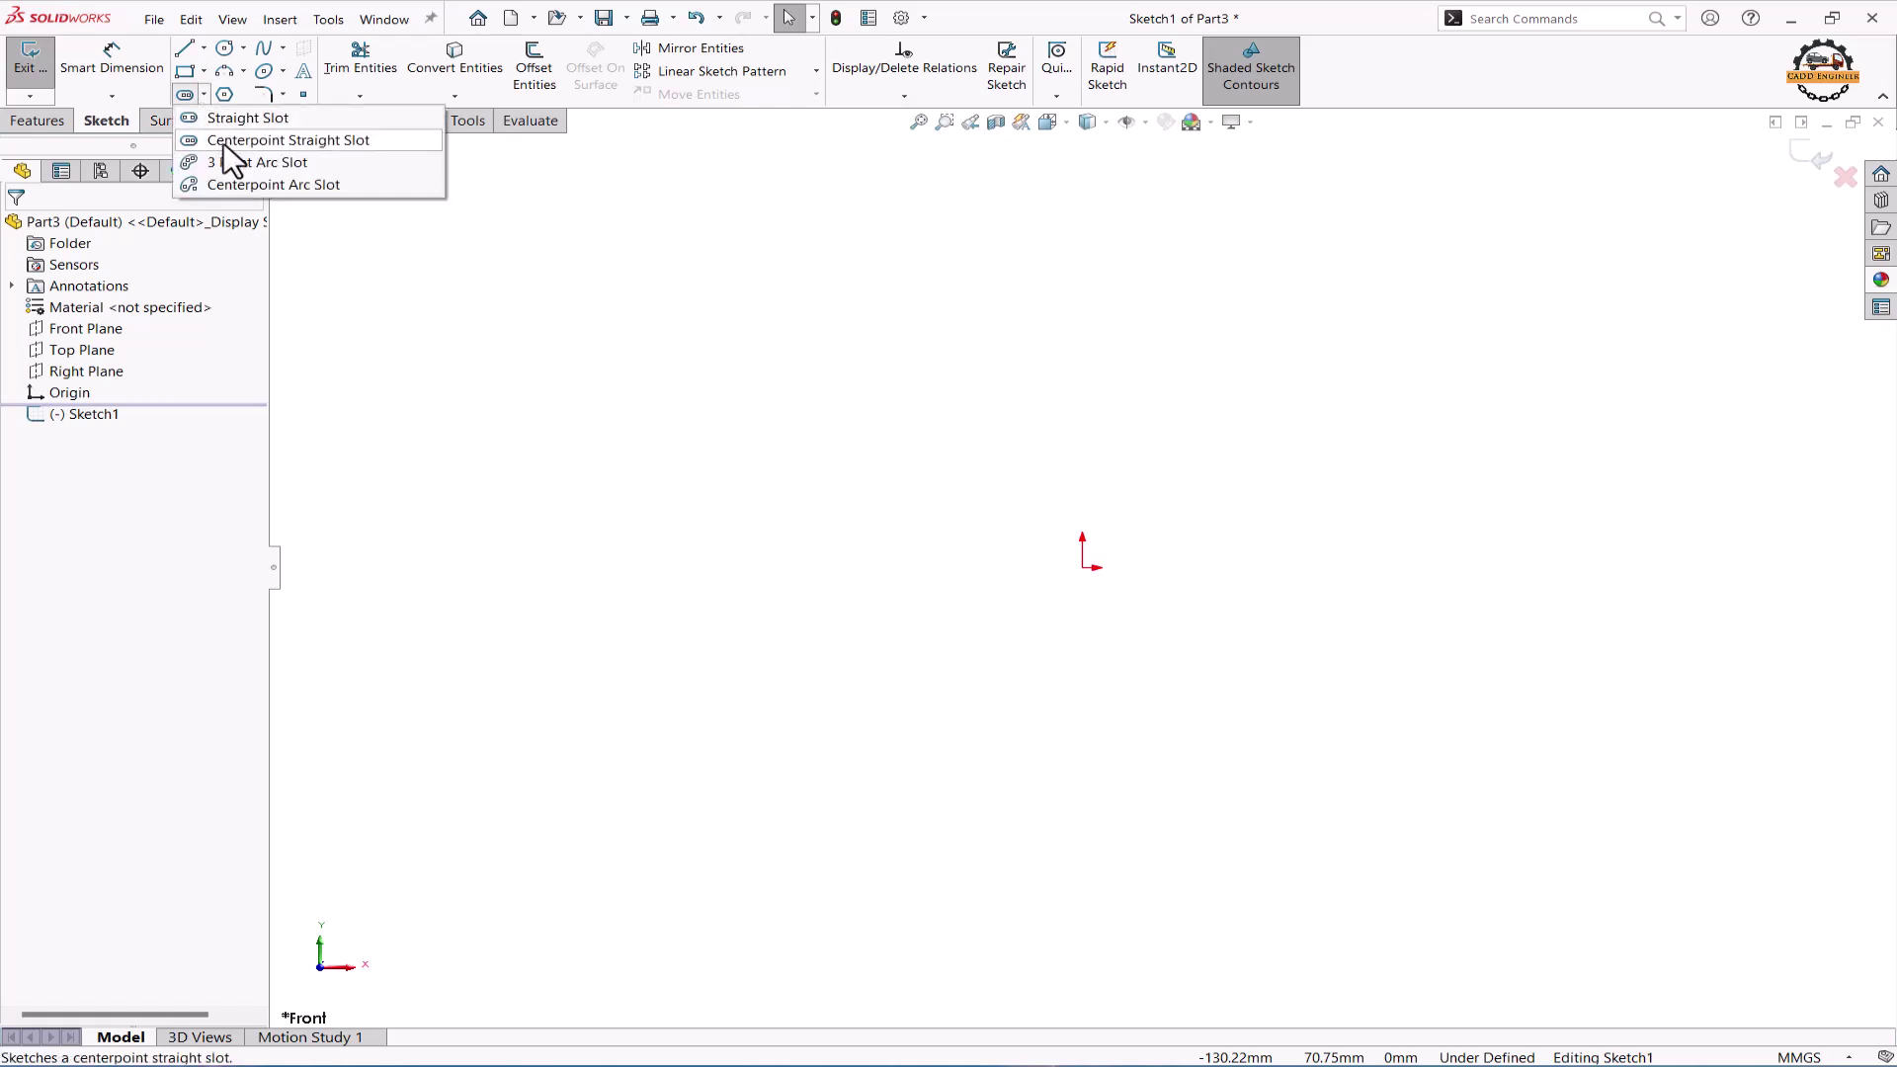
left_click(225, 141)
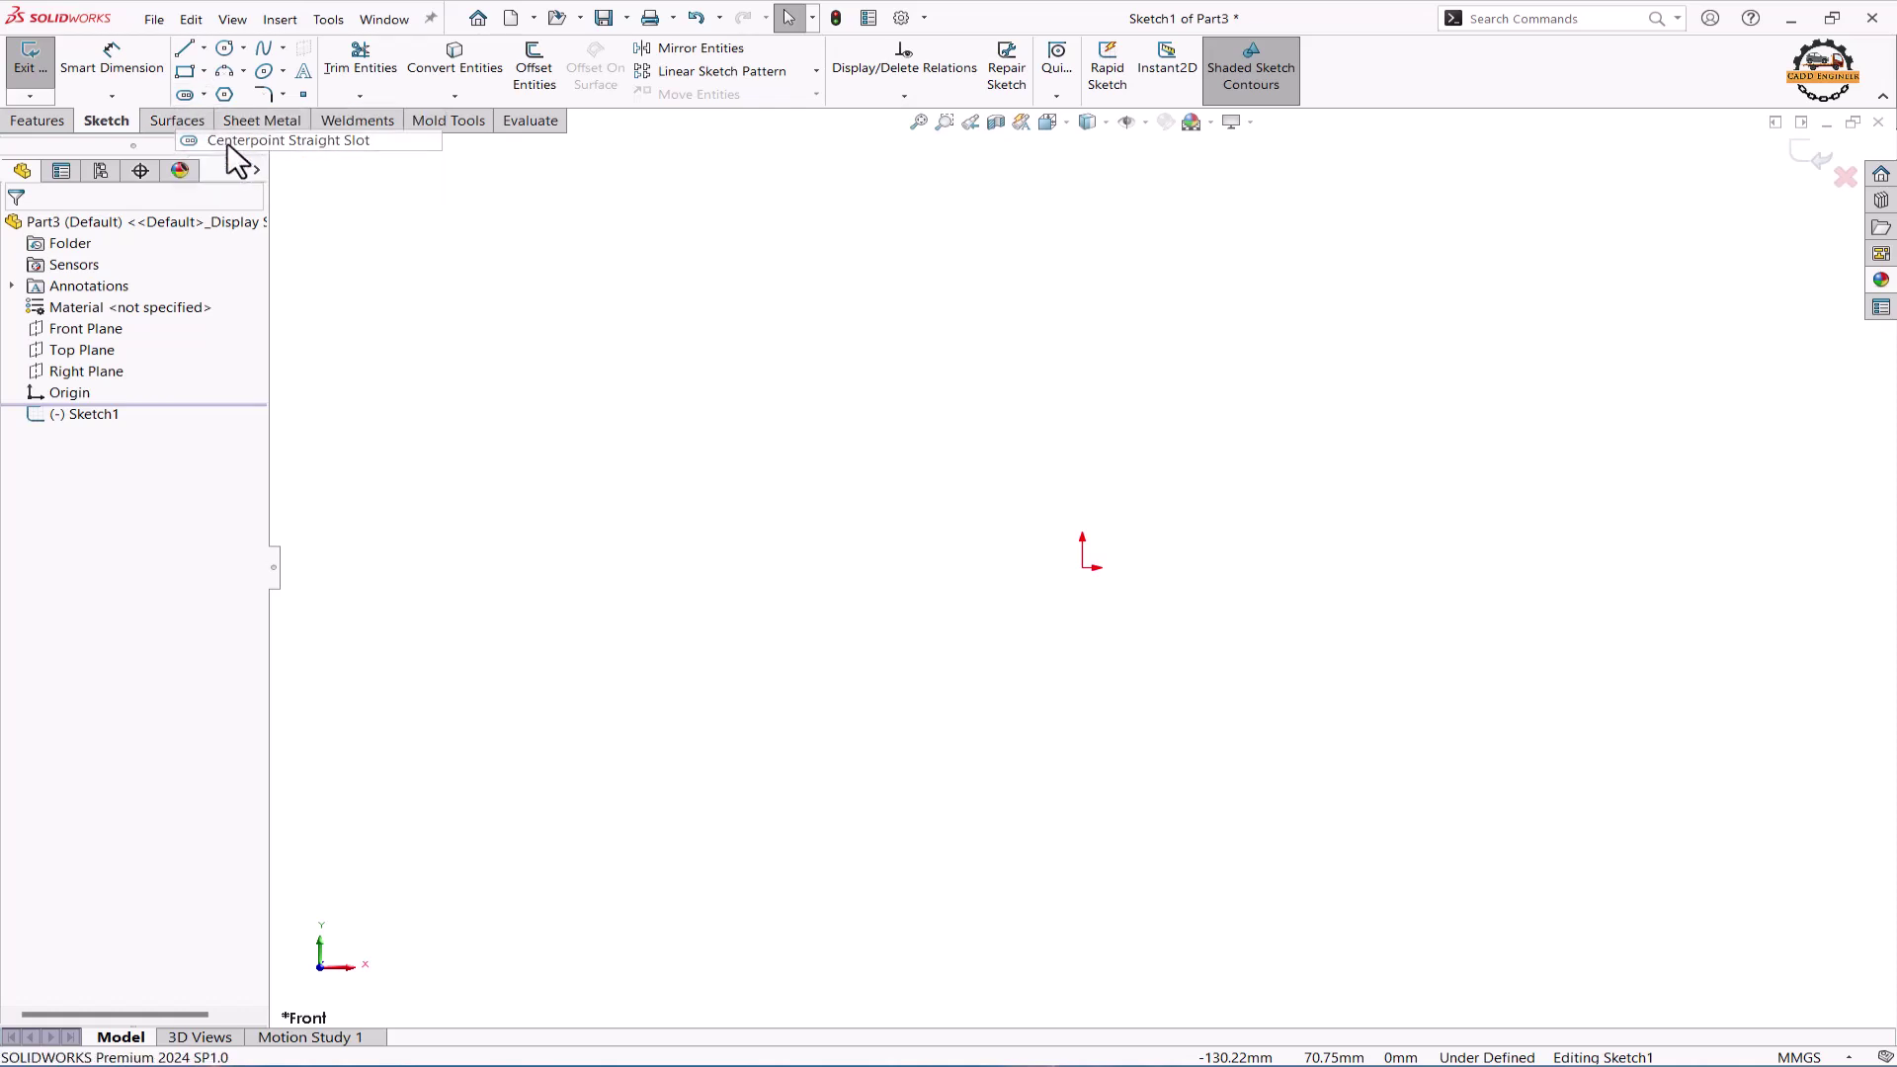
left_click(1082, 566)
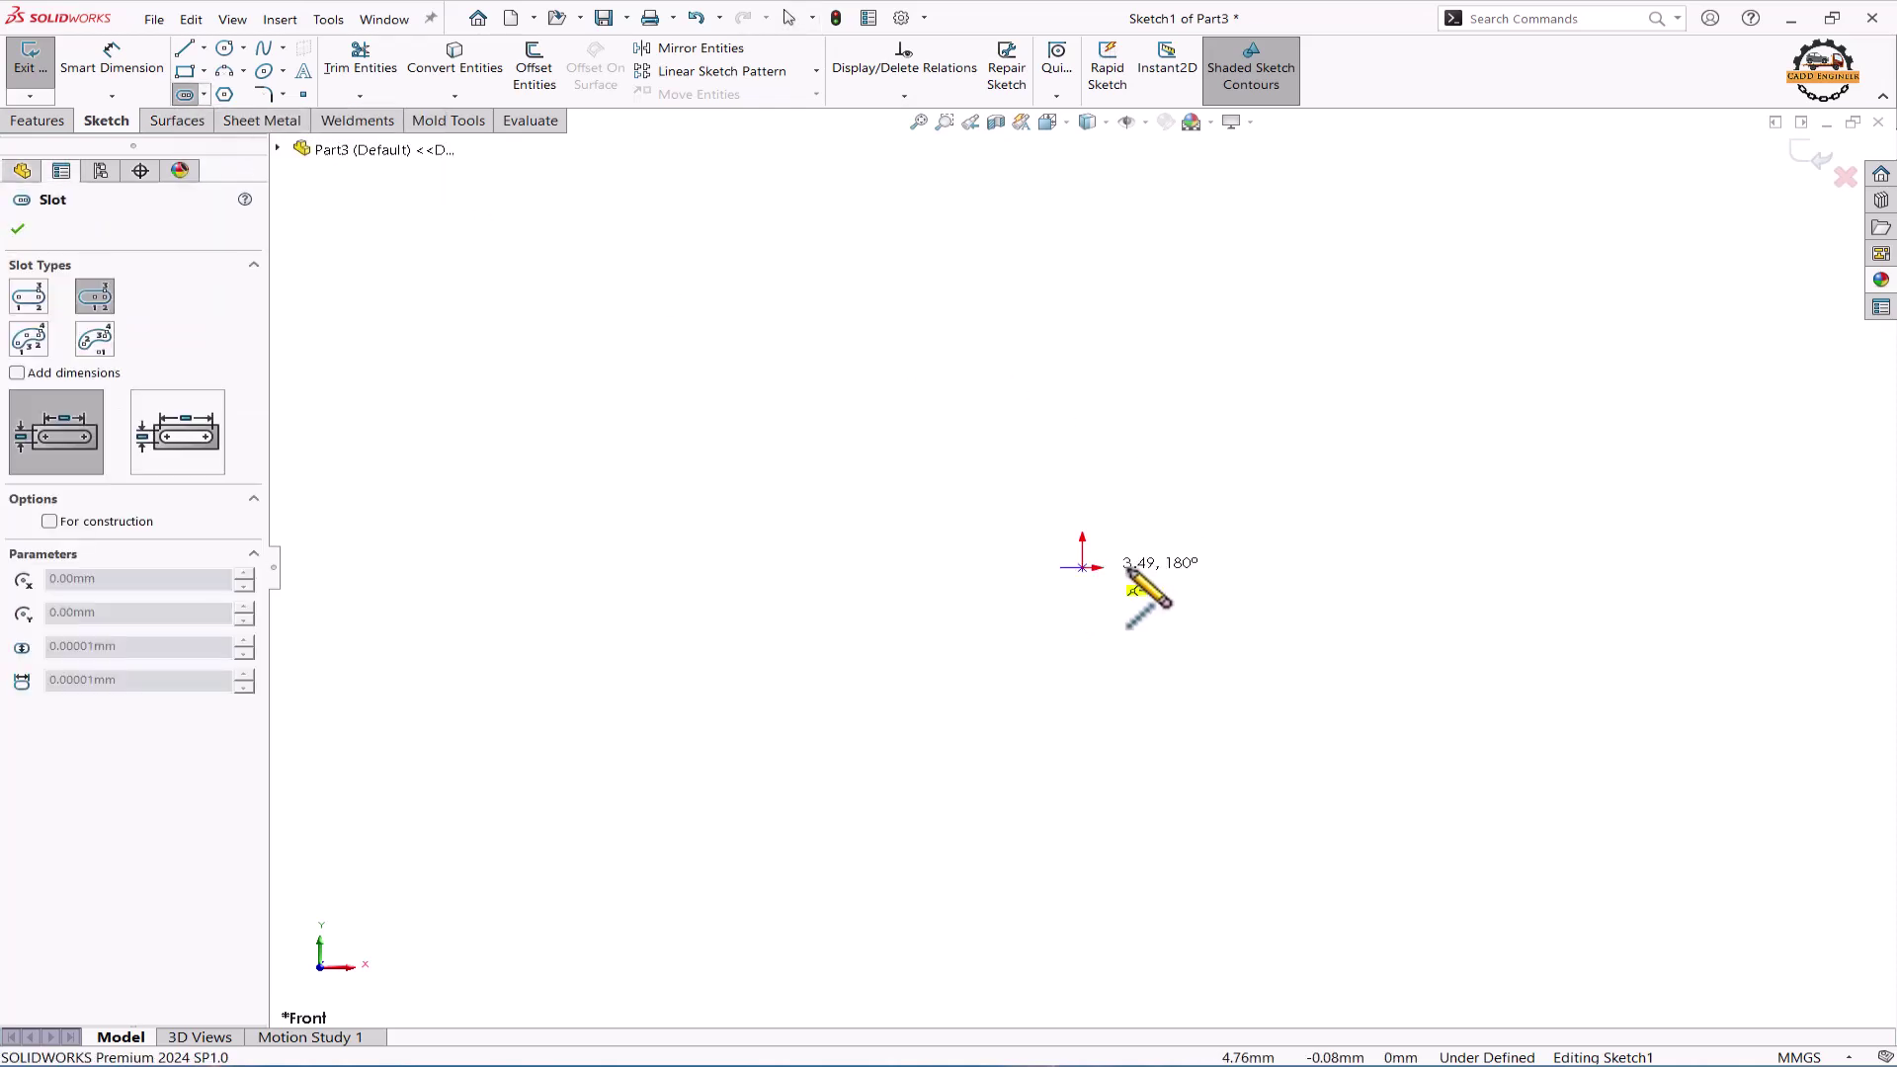
left_click(1275, 568)
left_click(1272, 674)
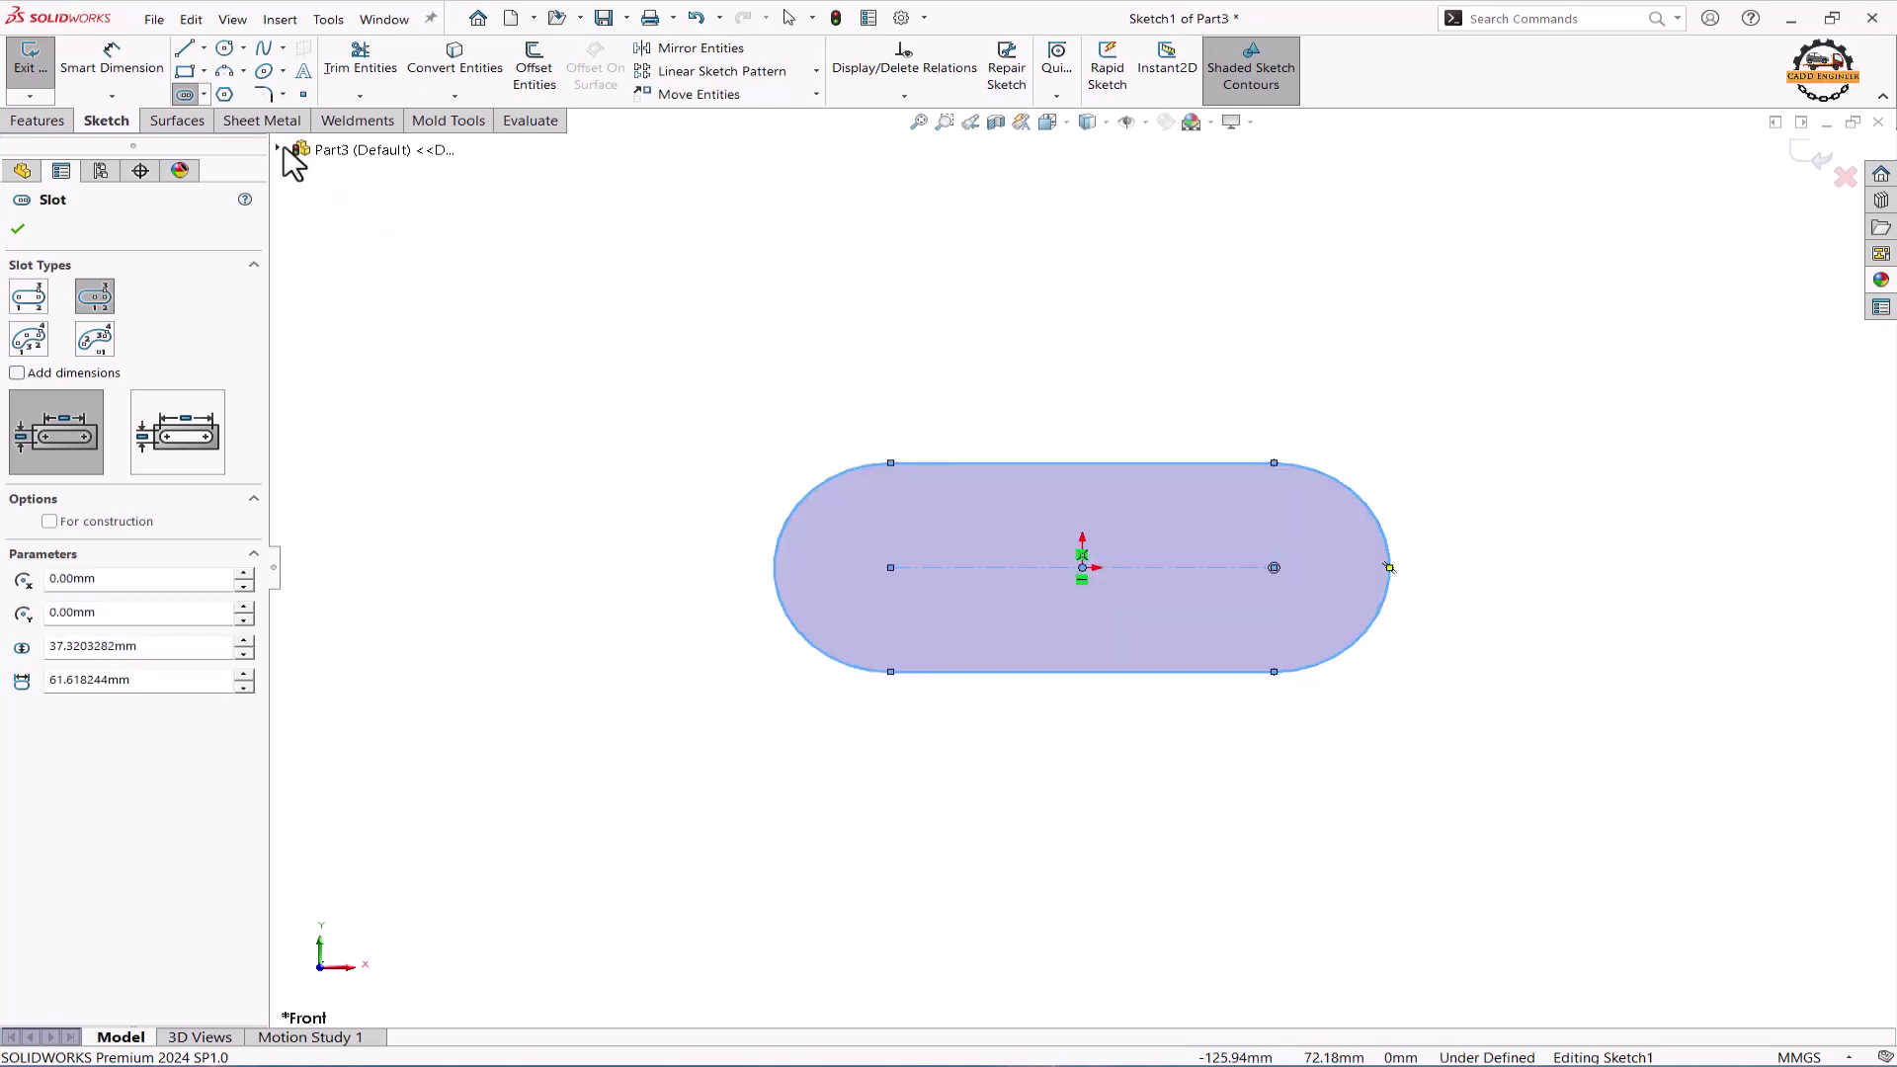
- Dimension the slot's end arc with a radius of 25 mm
left_click(158, 87)
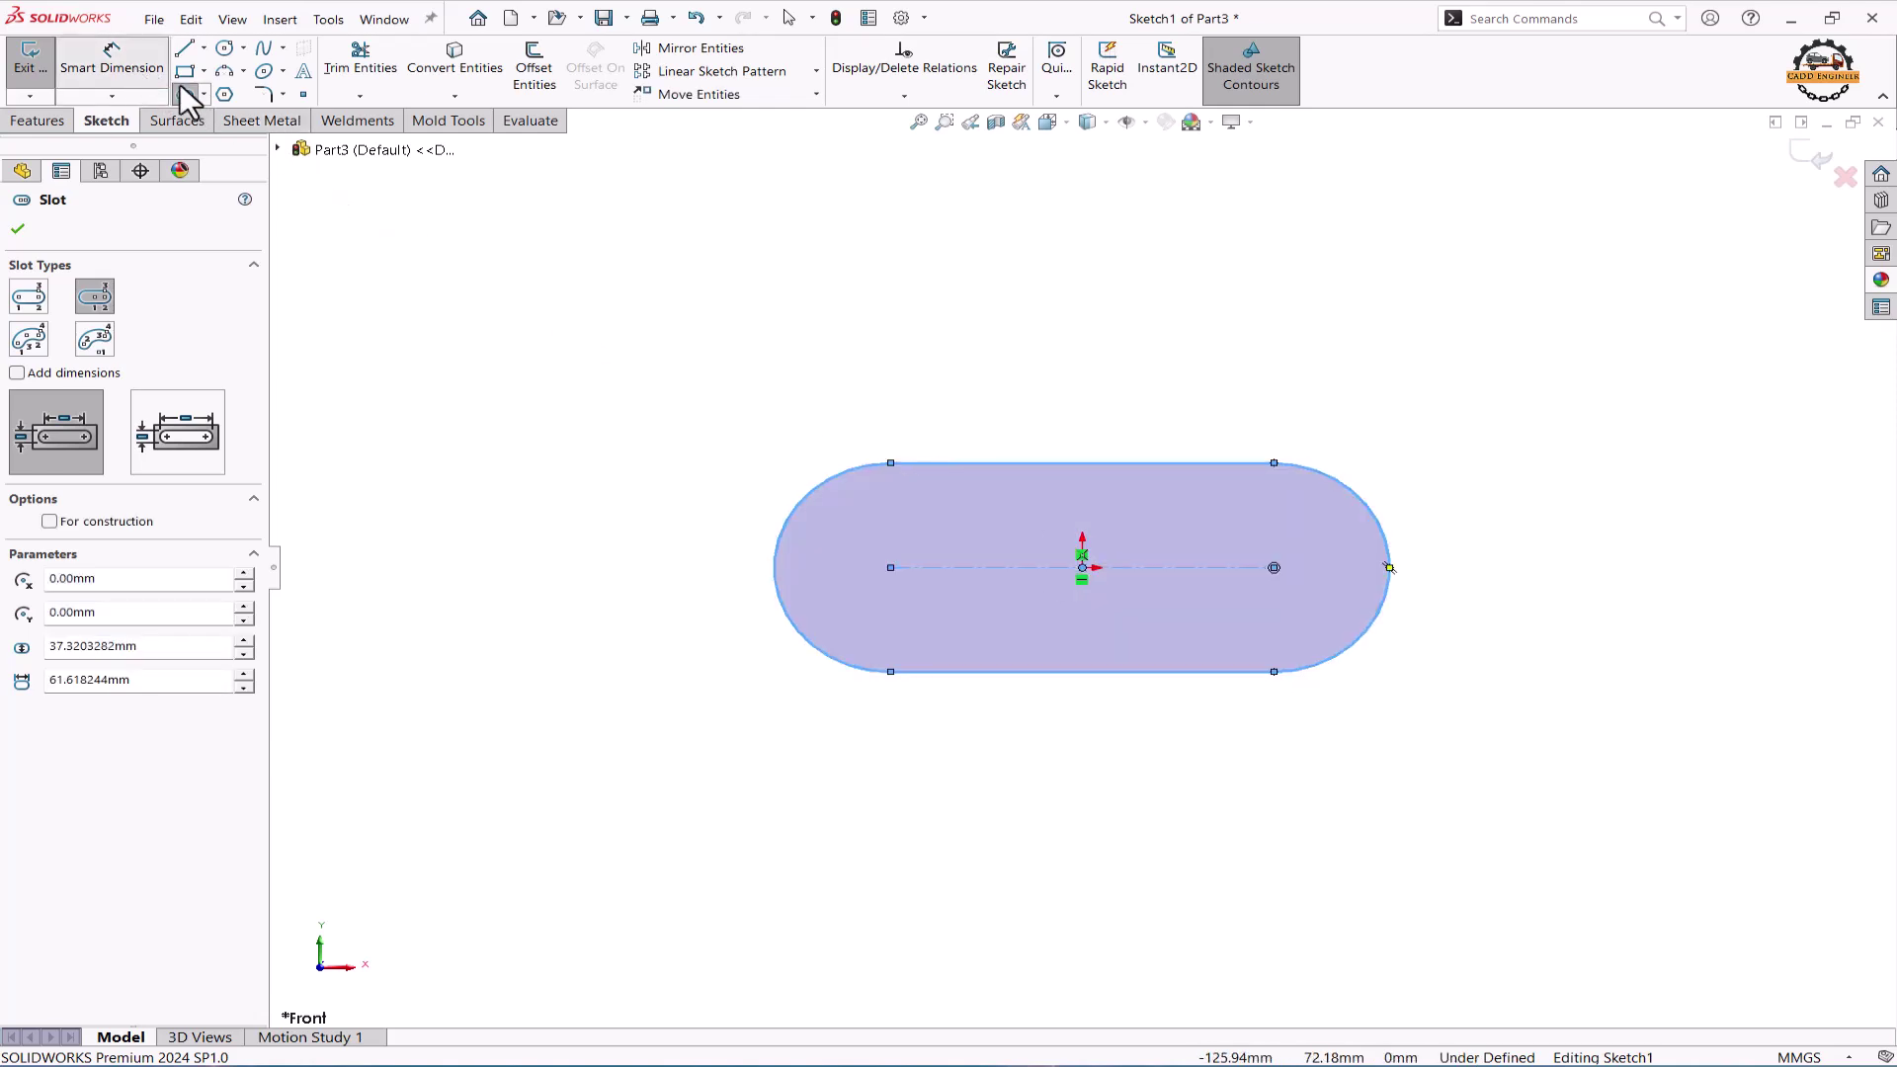
left_click(783, 504)
left_click(703, 450)
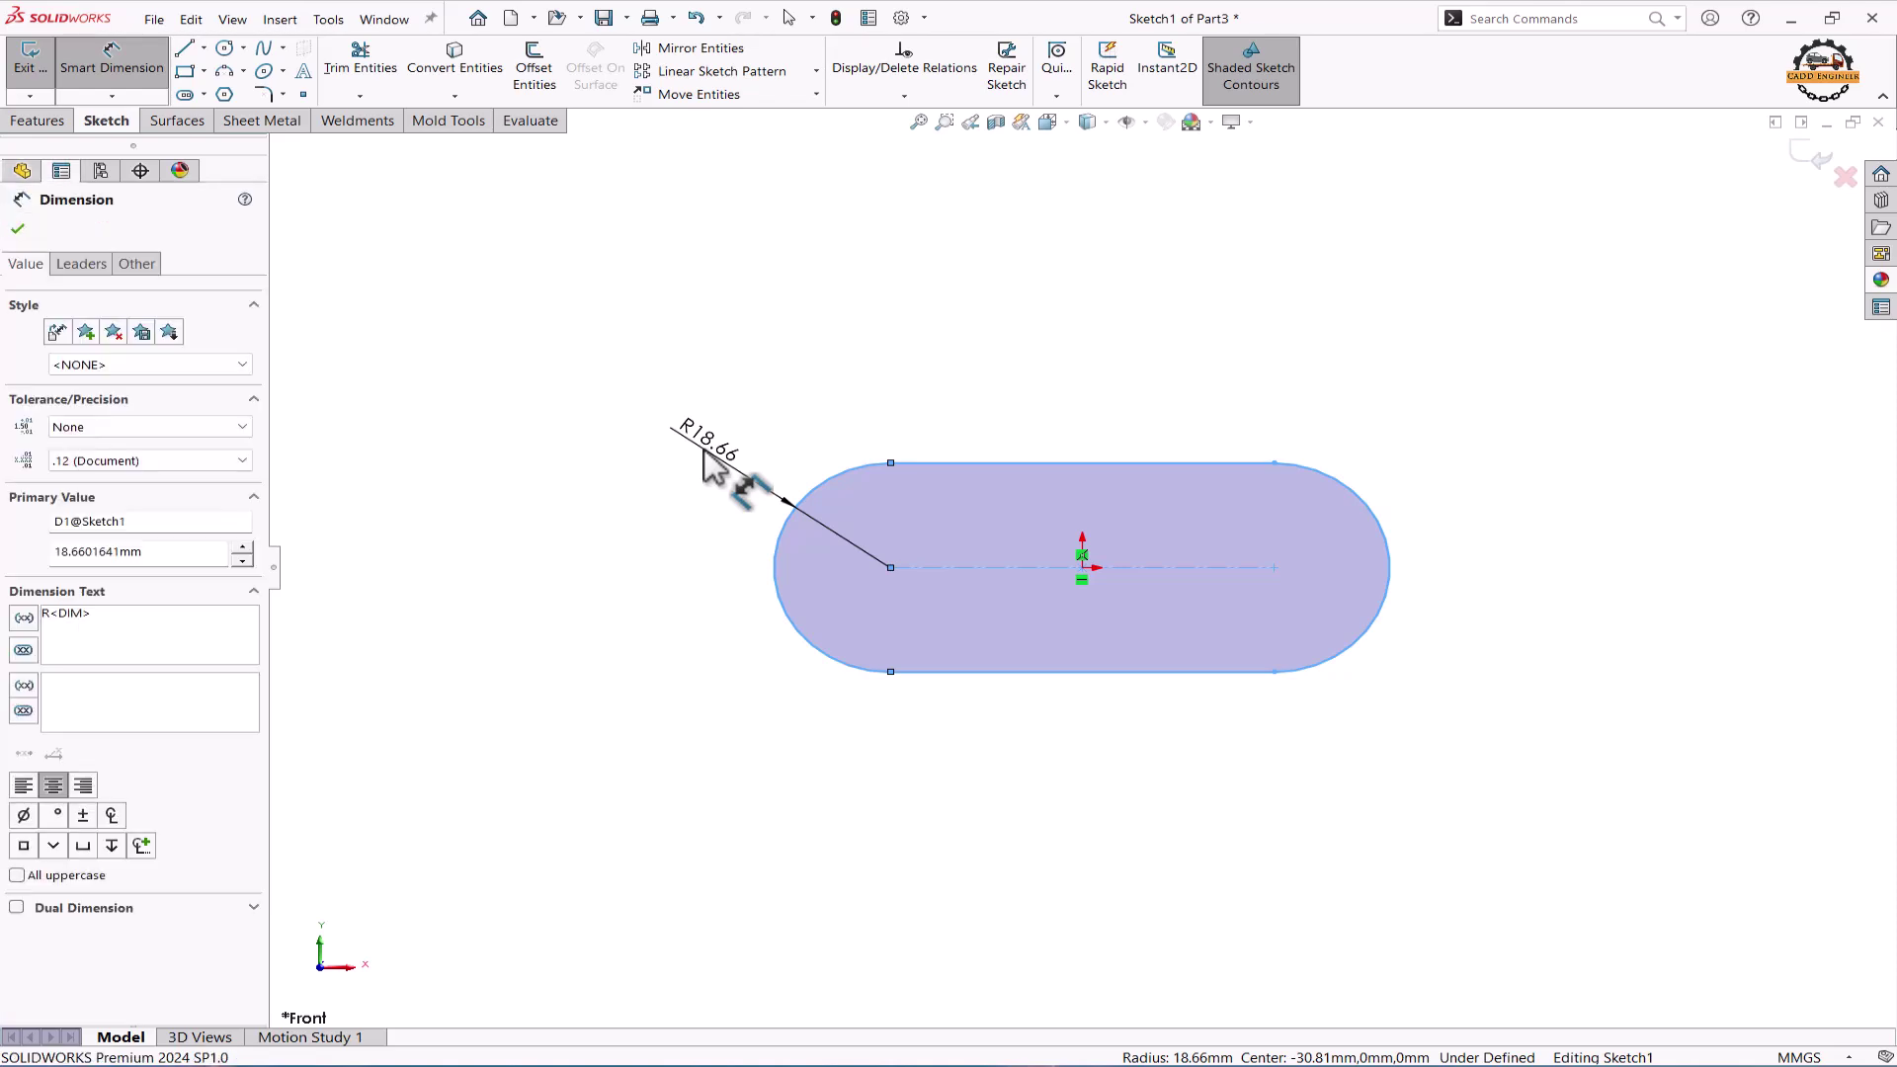
type("25")
key("Return")
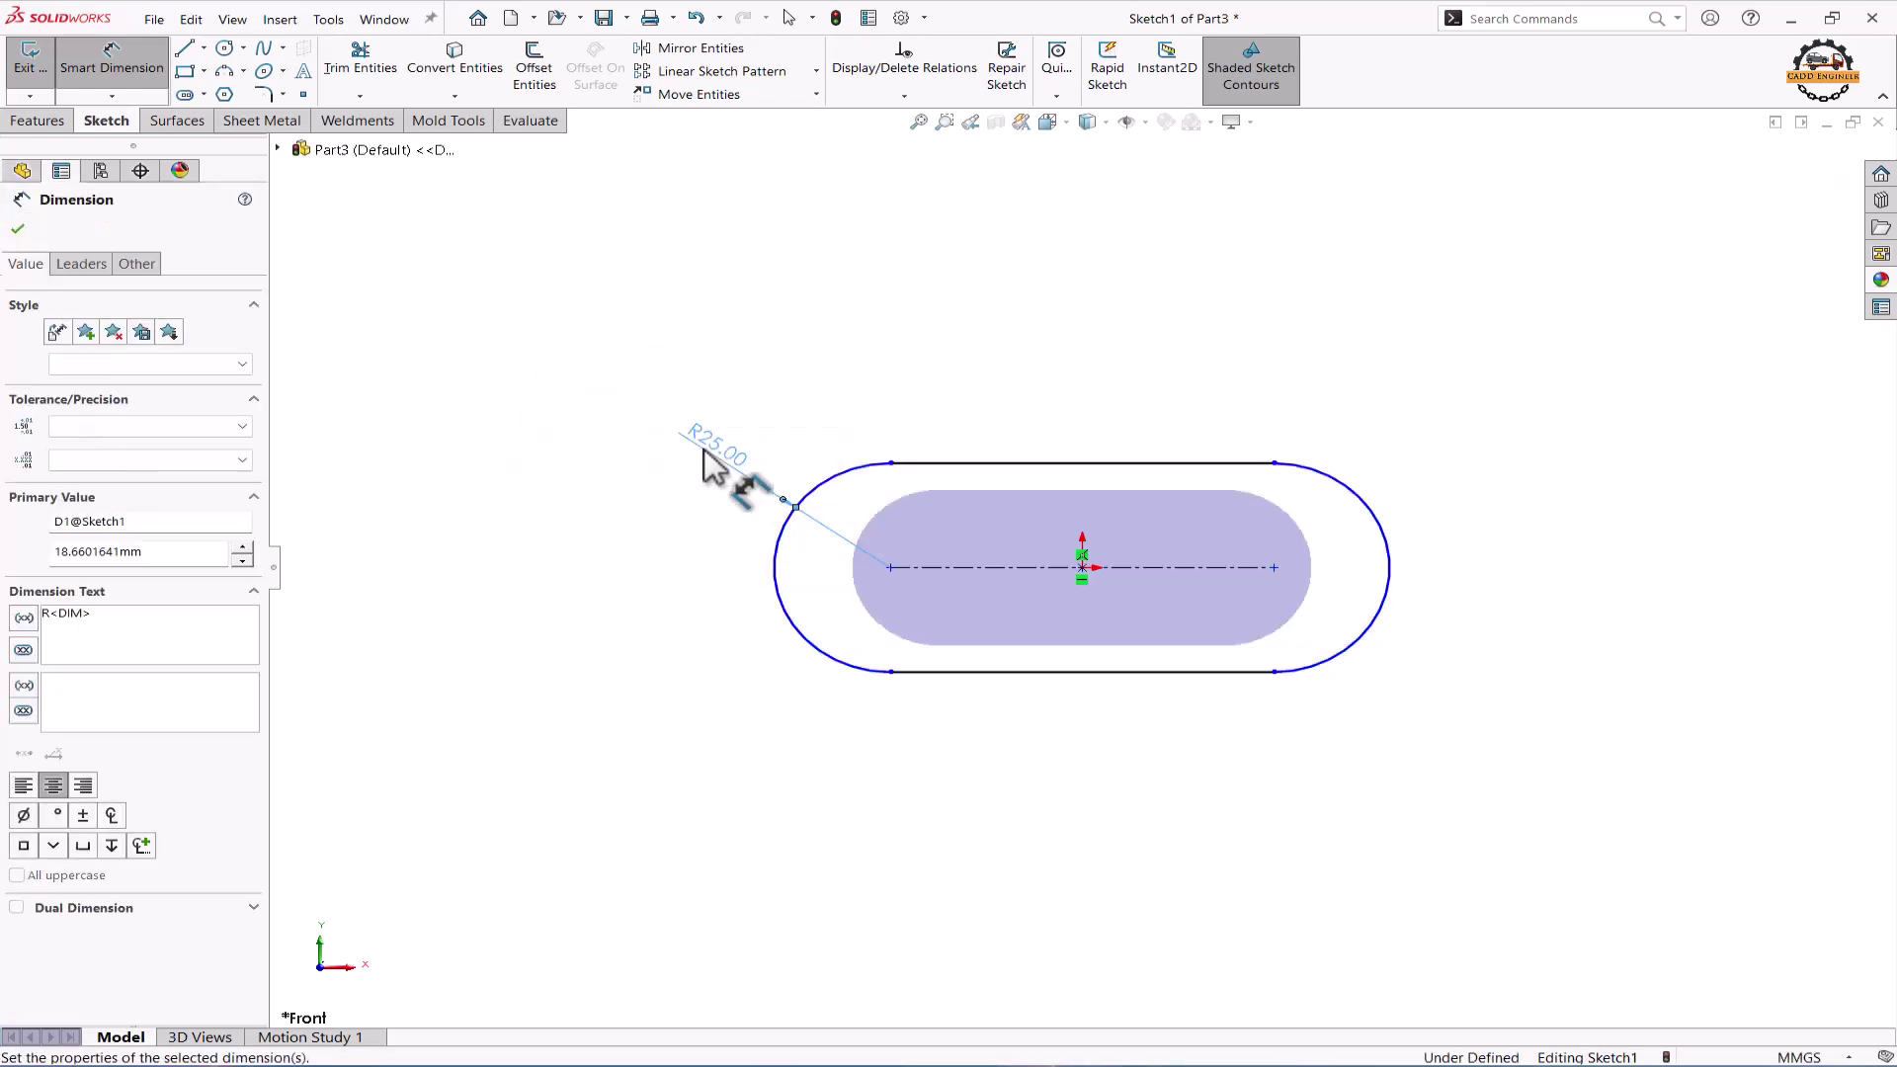
left_click(747, 678)
- Dimension the distance between the slot's two arc centres as 90 mm
left_click(892, 567)
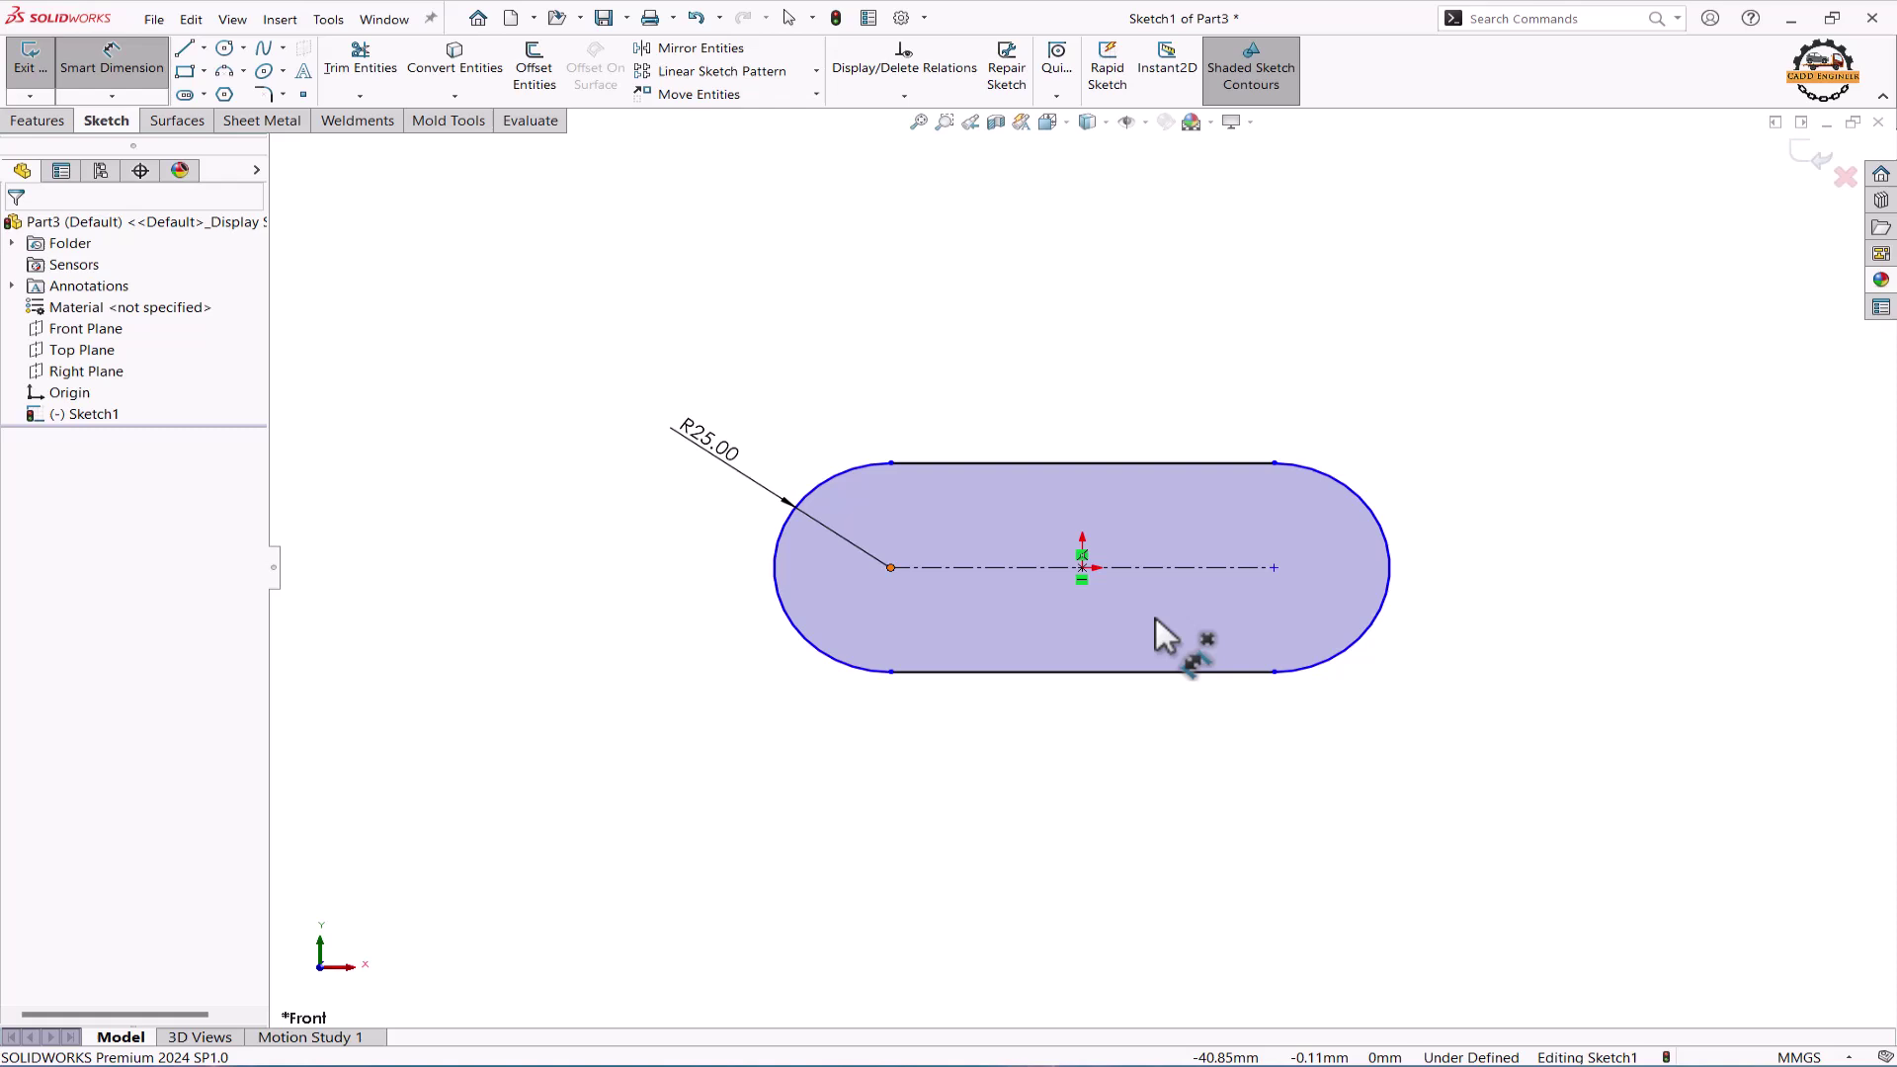
left_click(1274, 567)
left_click(1136, 775)
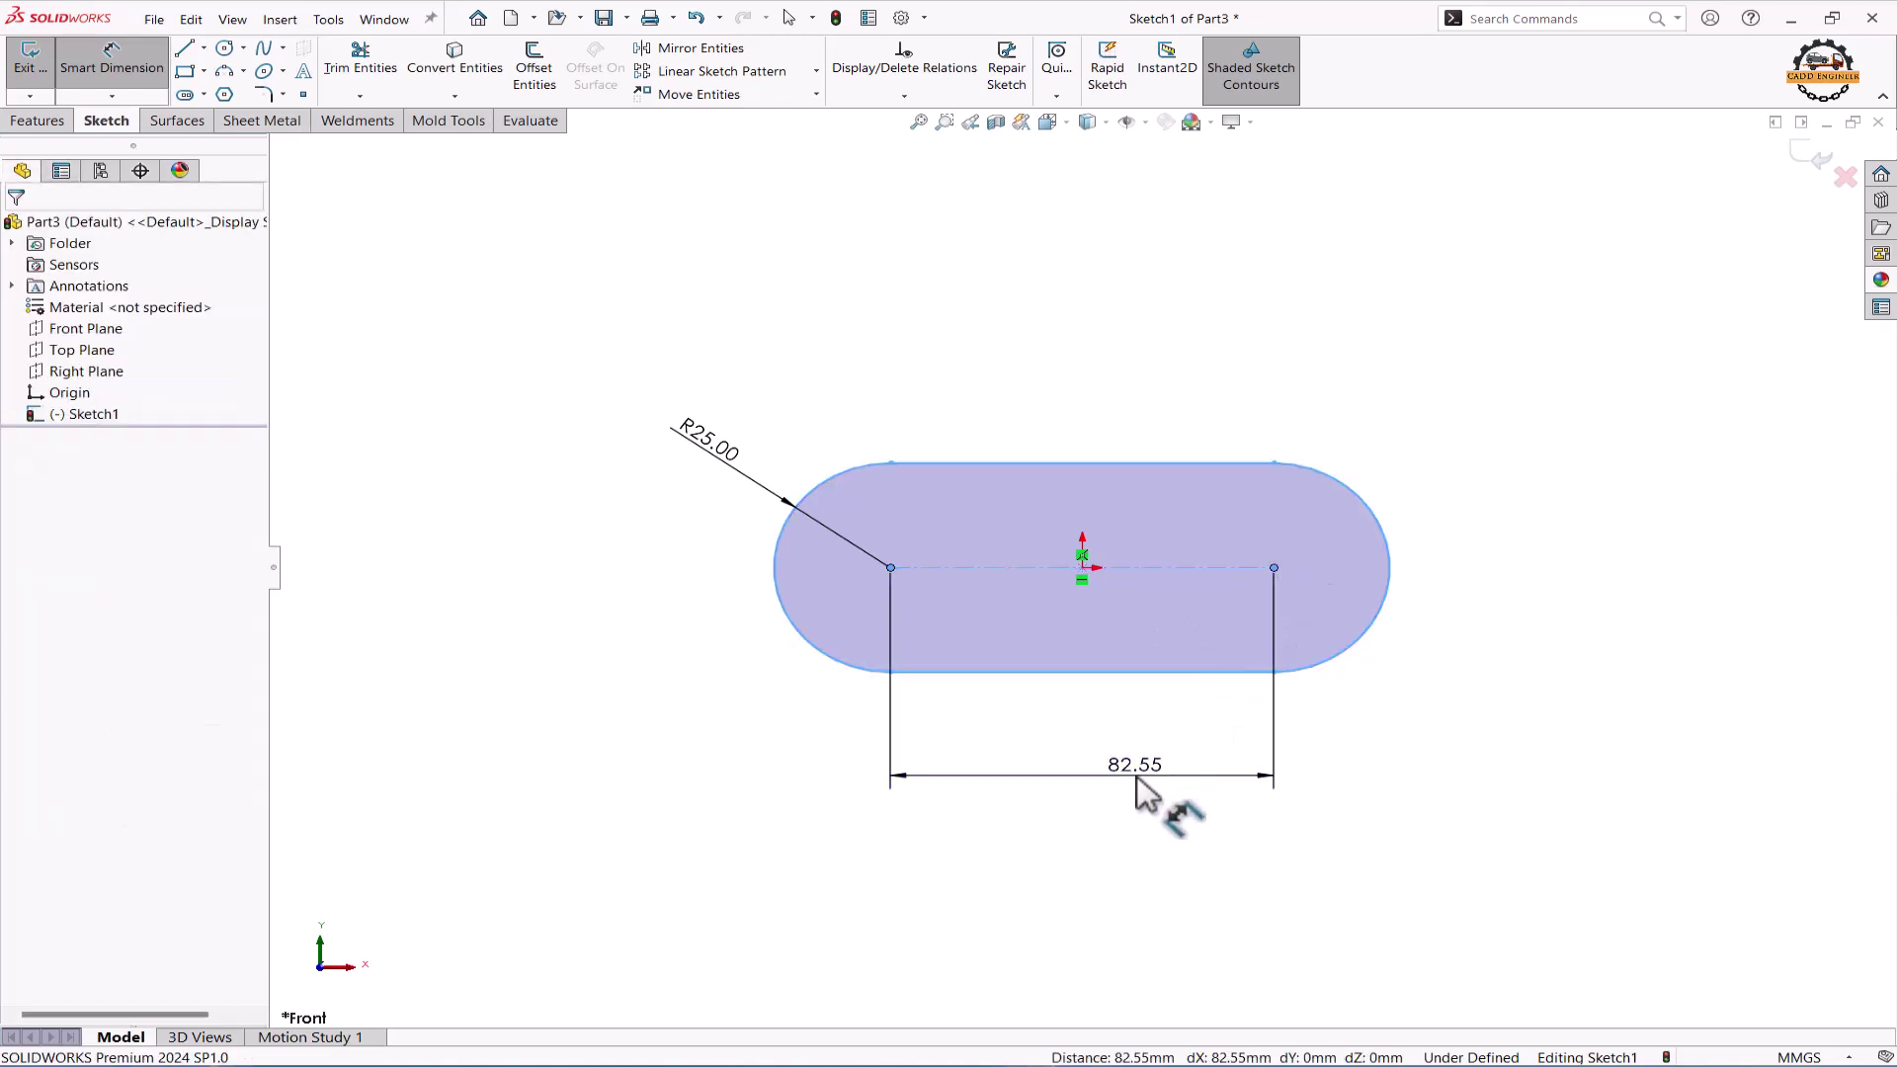
type("80")
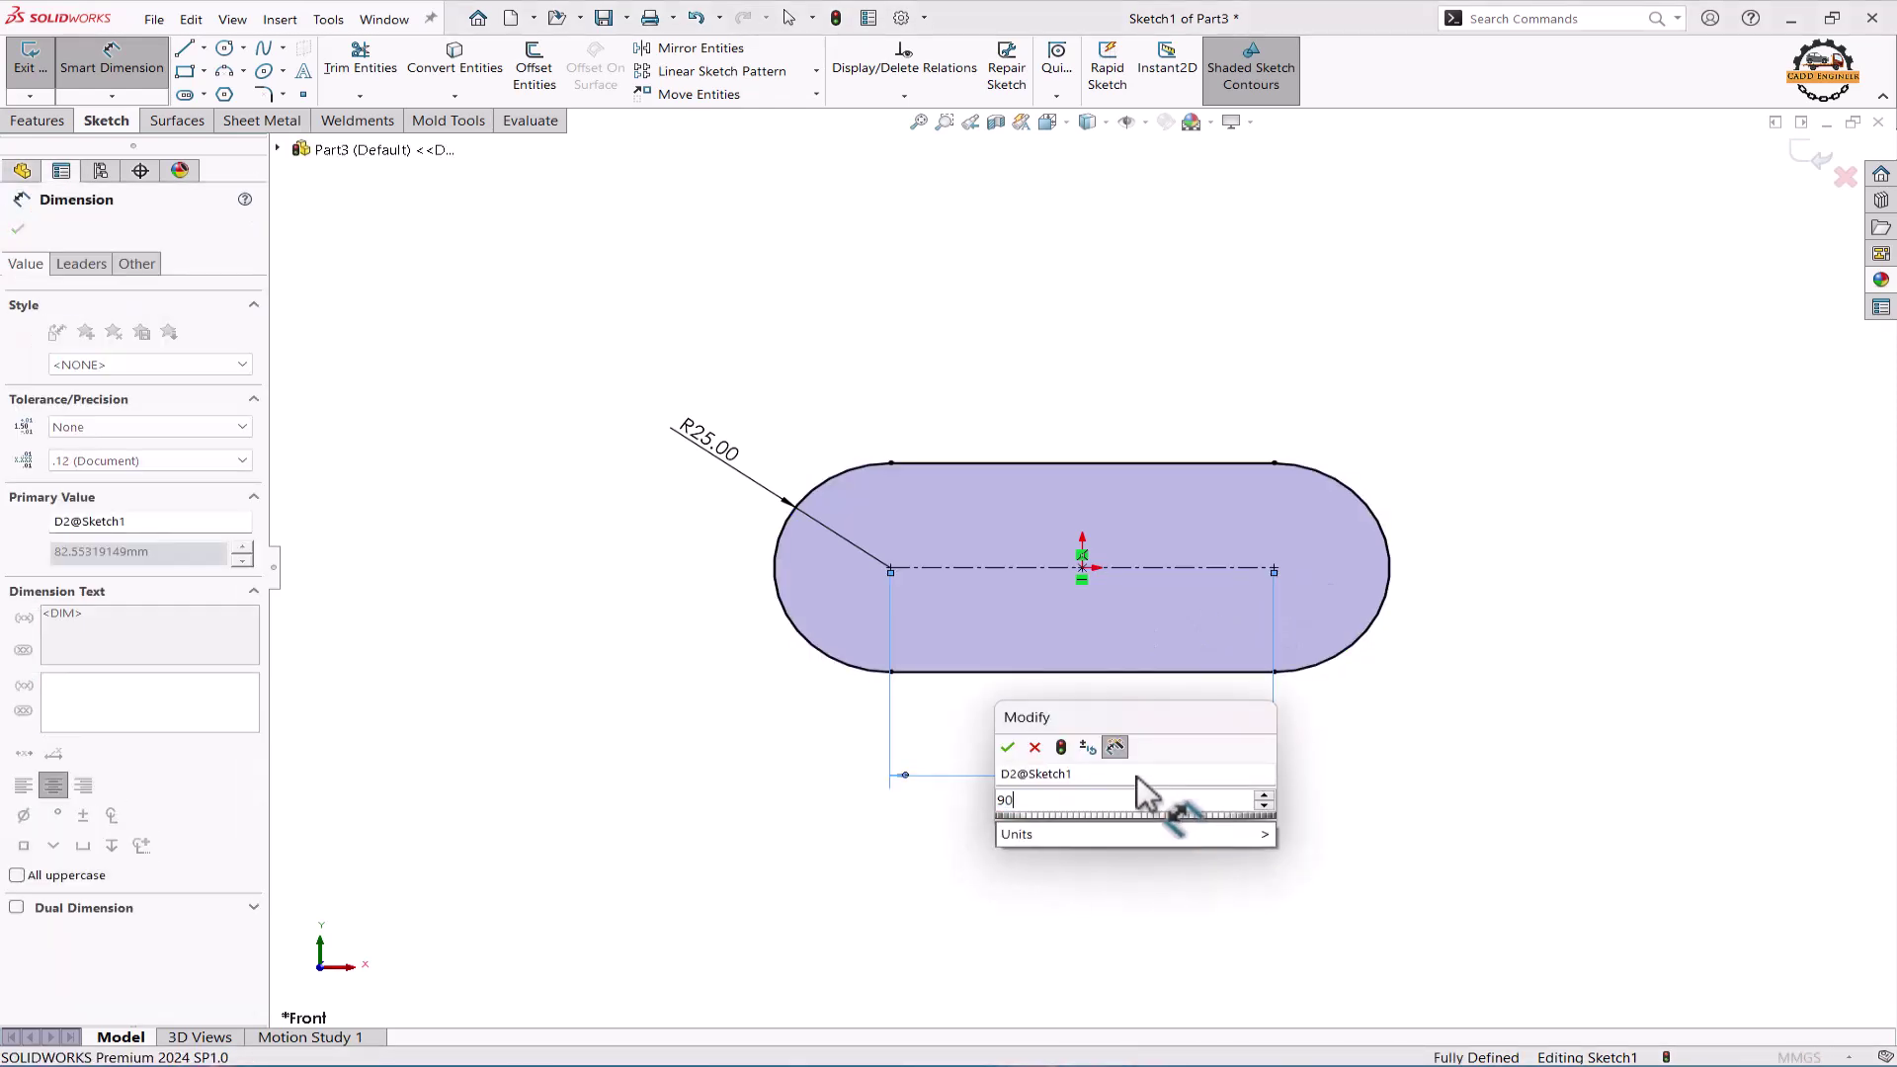
key("Return")
left_click(445, 502)
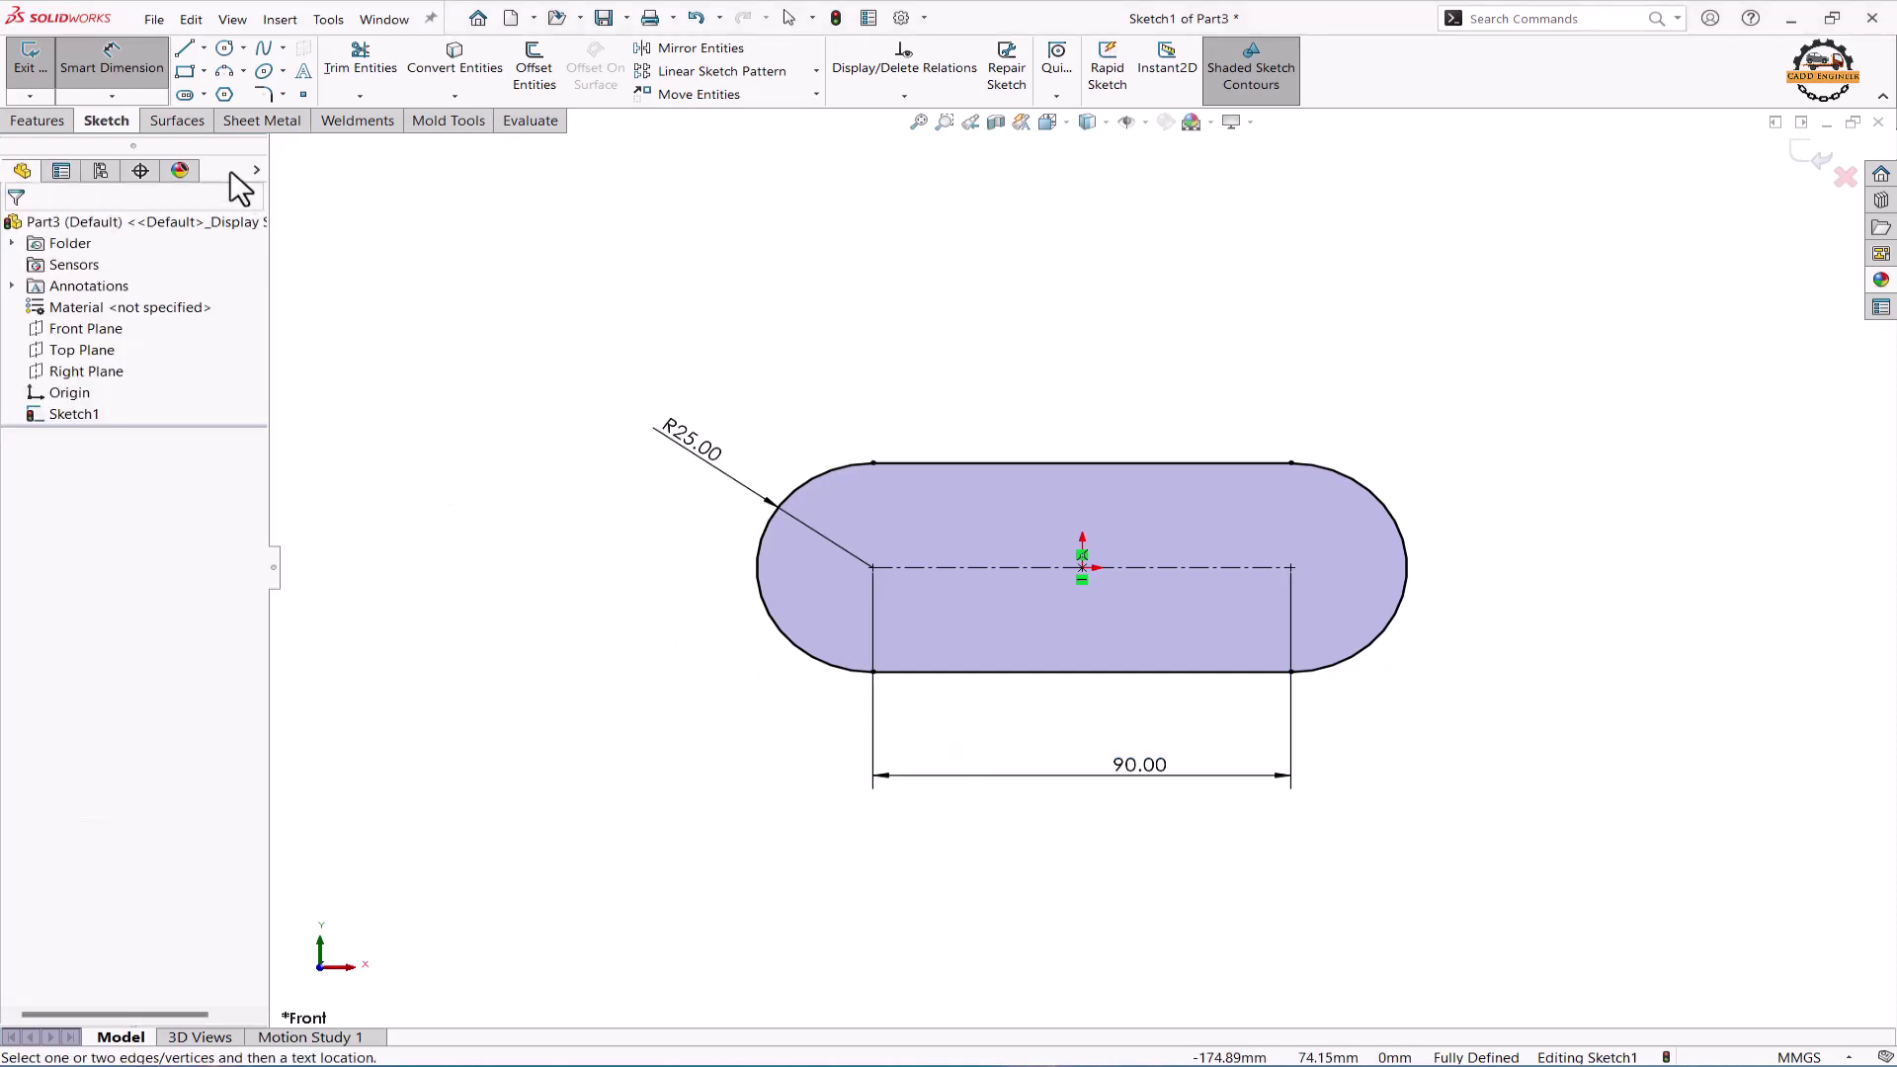
- Sketch a circle at each of the slot's arc centres, about 20 mm in diameter at one end and about 17 mm at the other
left_click(224, 48)
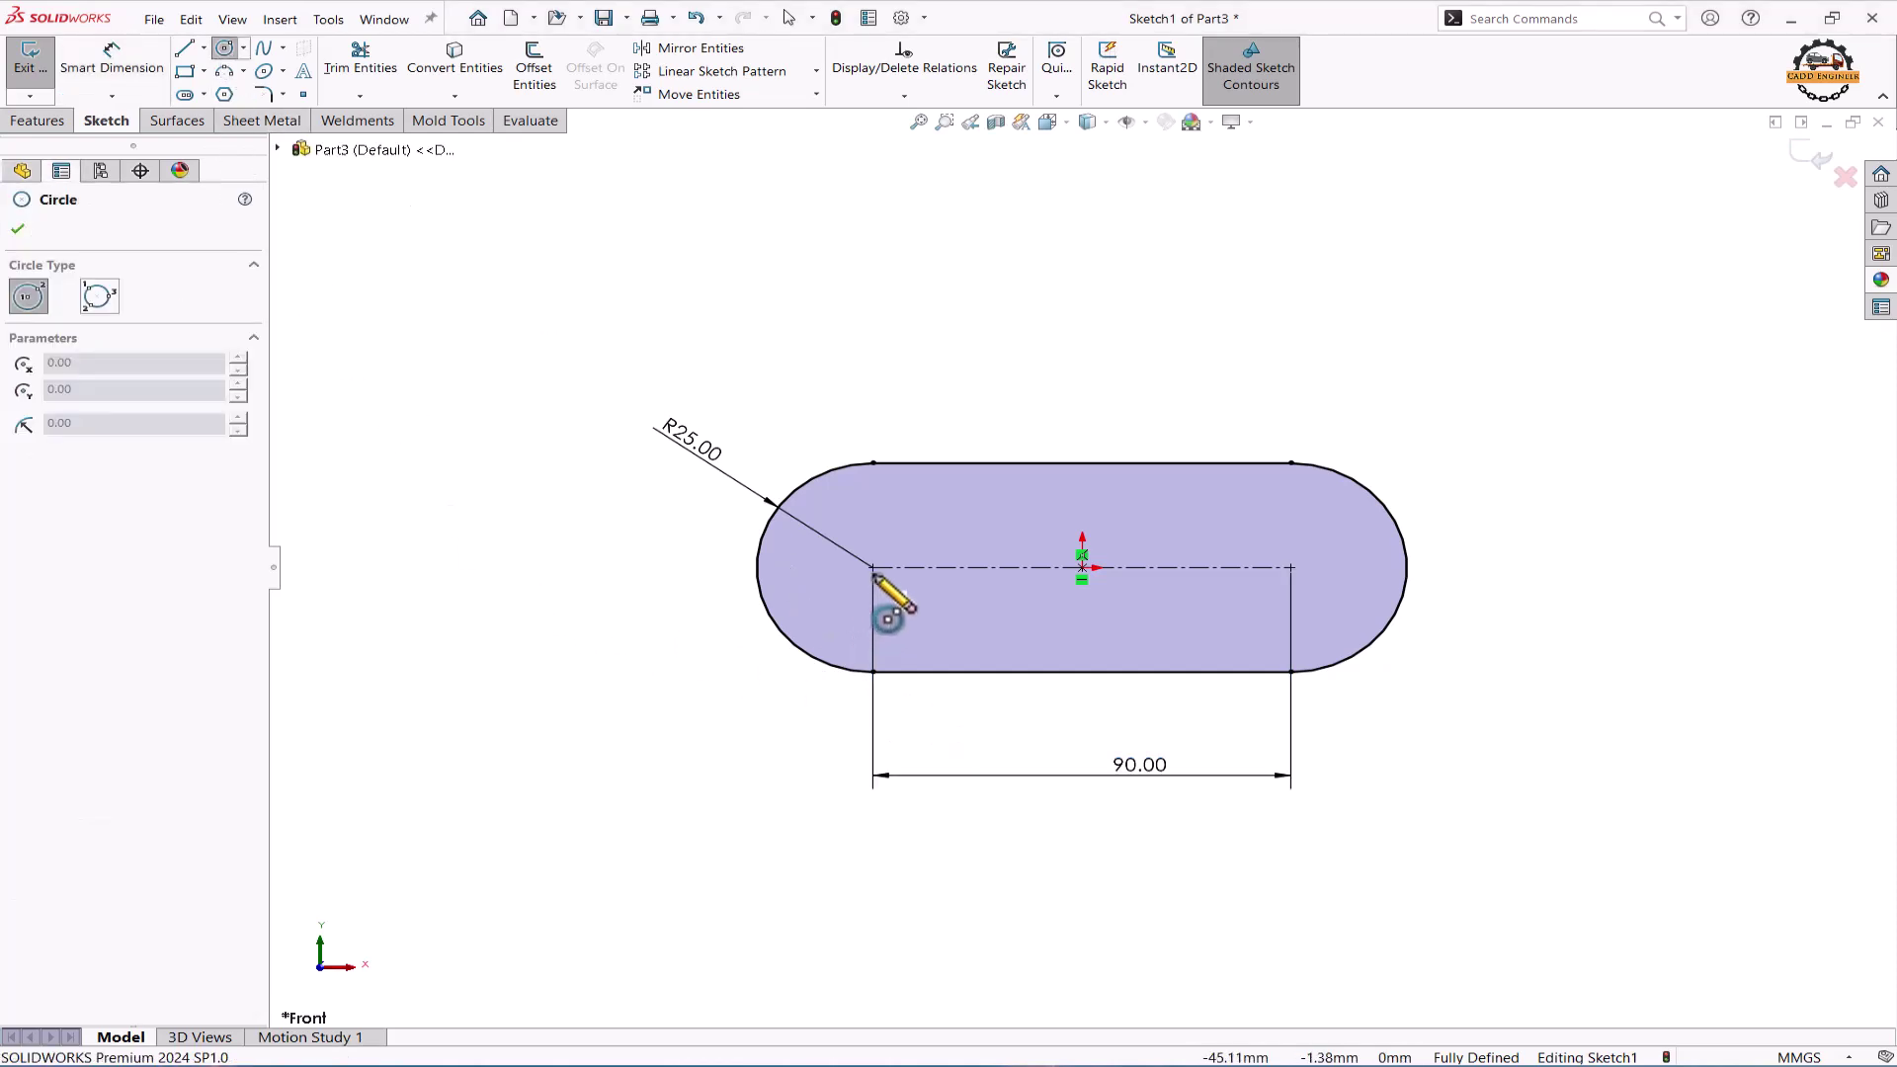
left_click_drag(873, 569, 894, 610)
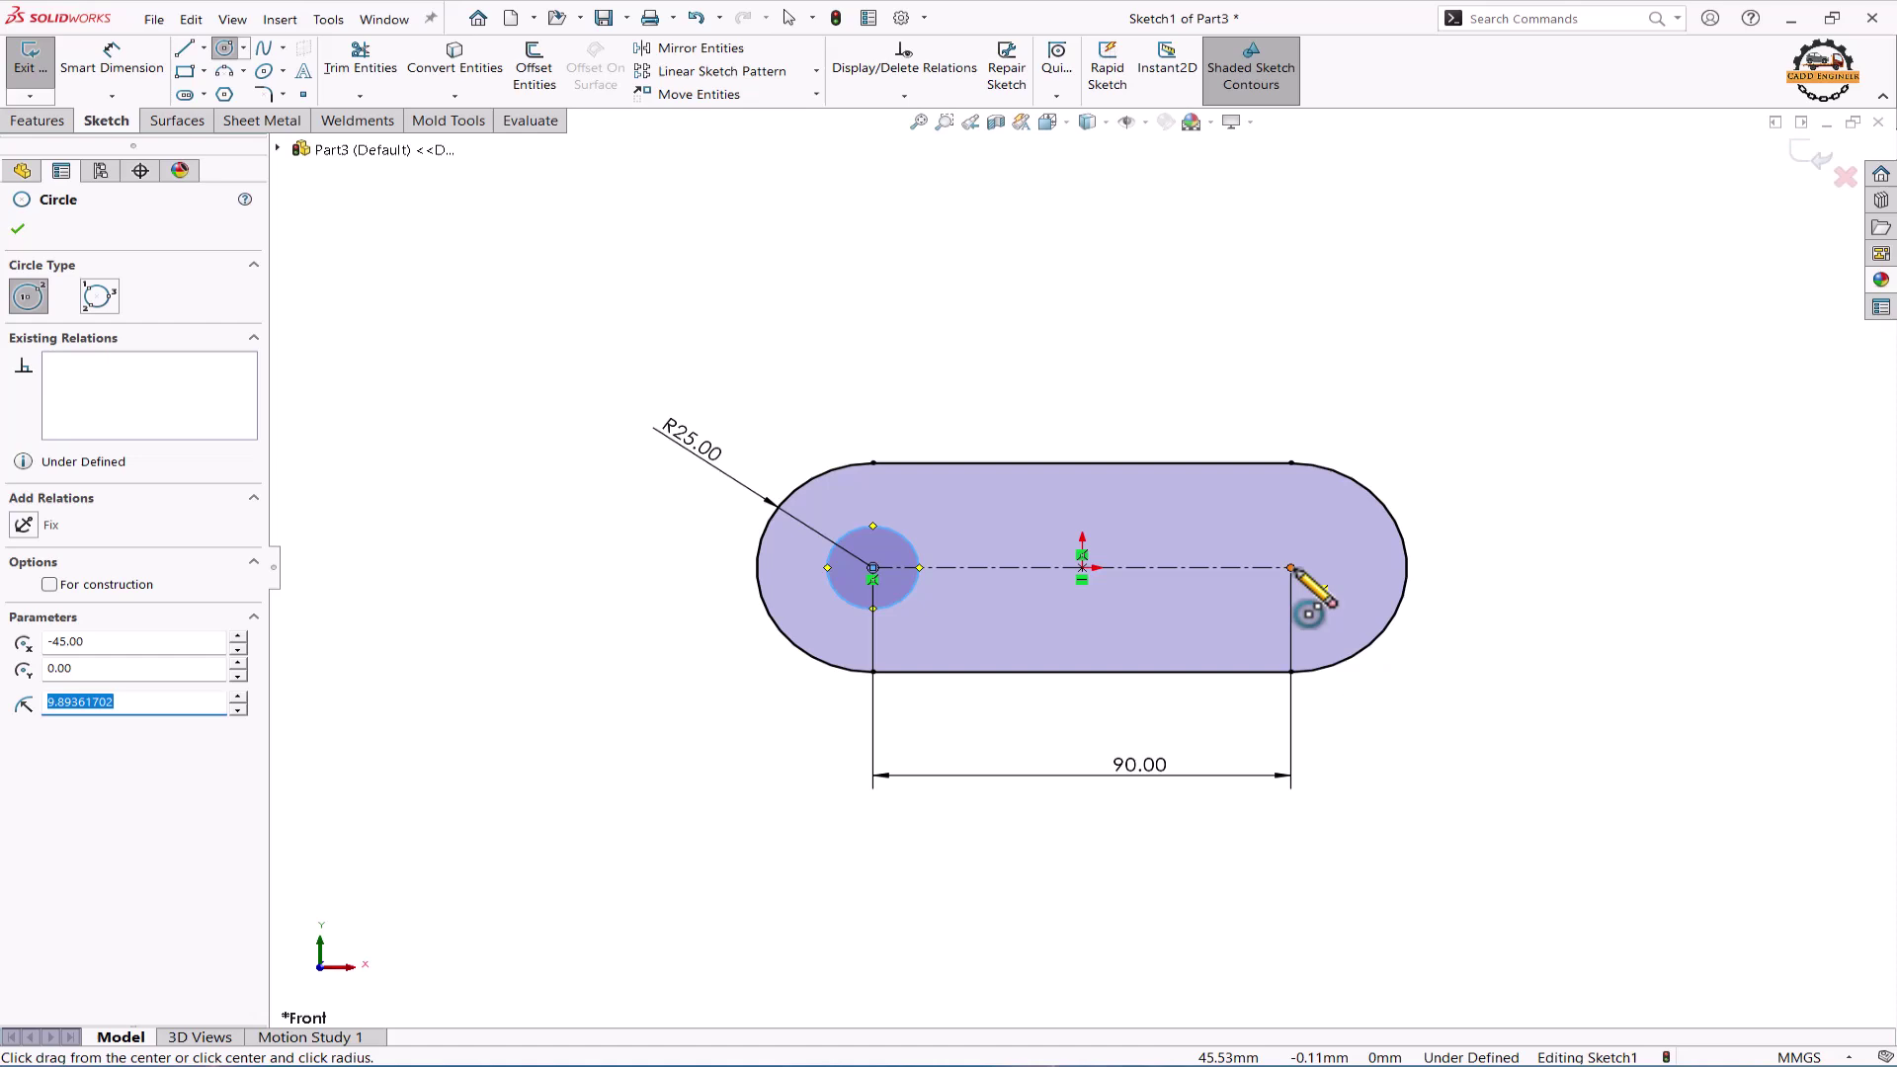
left_click_drag(1293, 569, 1313, 600)
key("Escape")
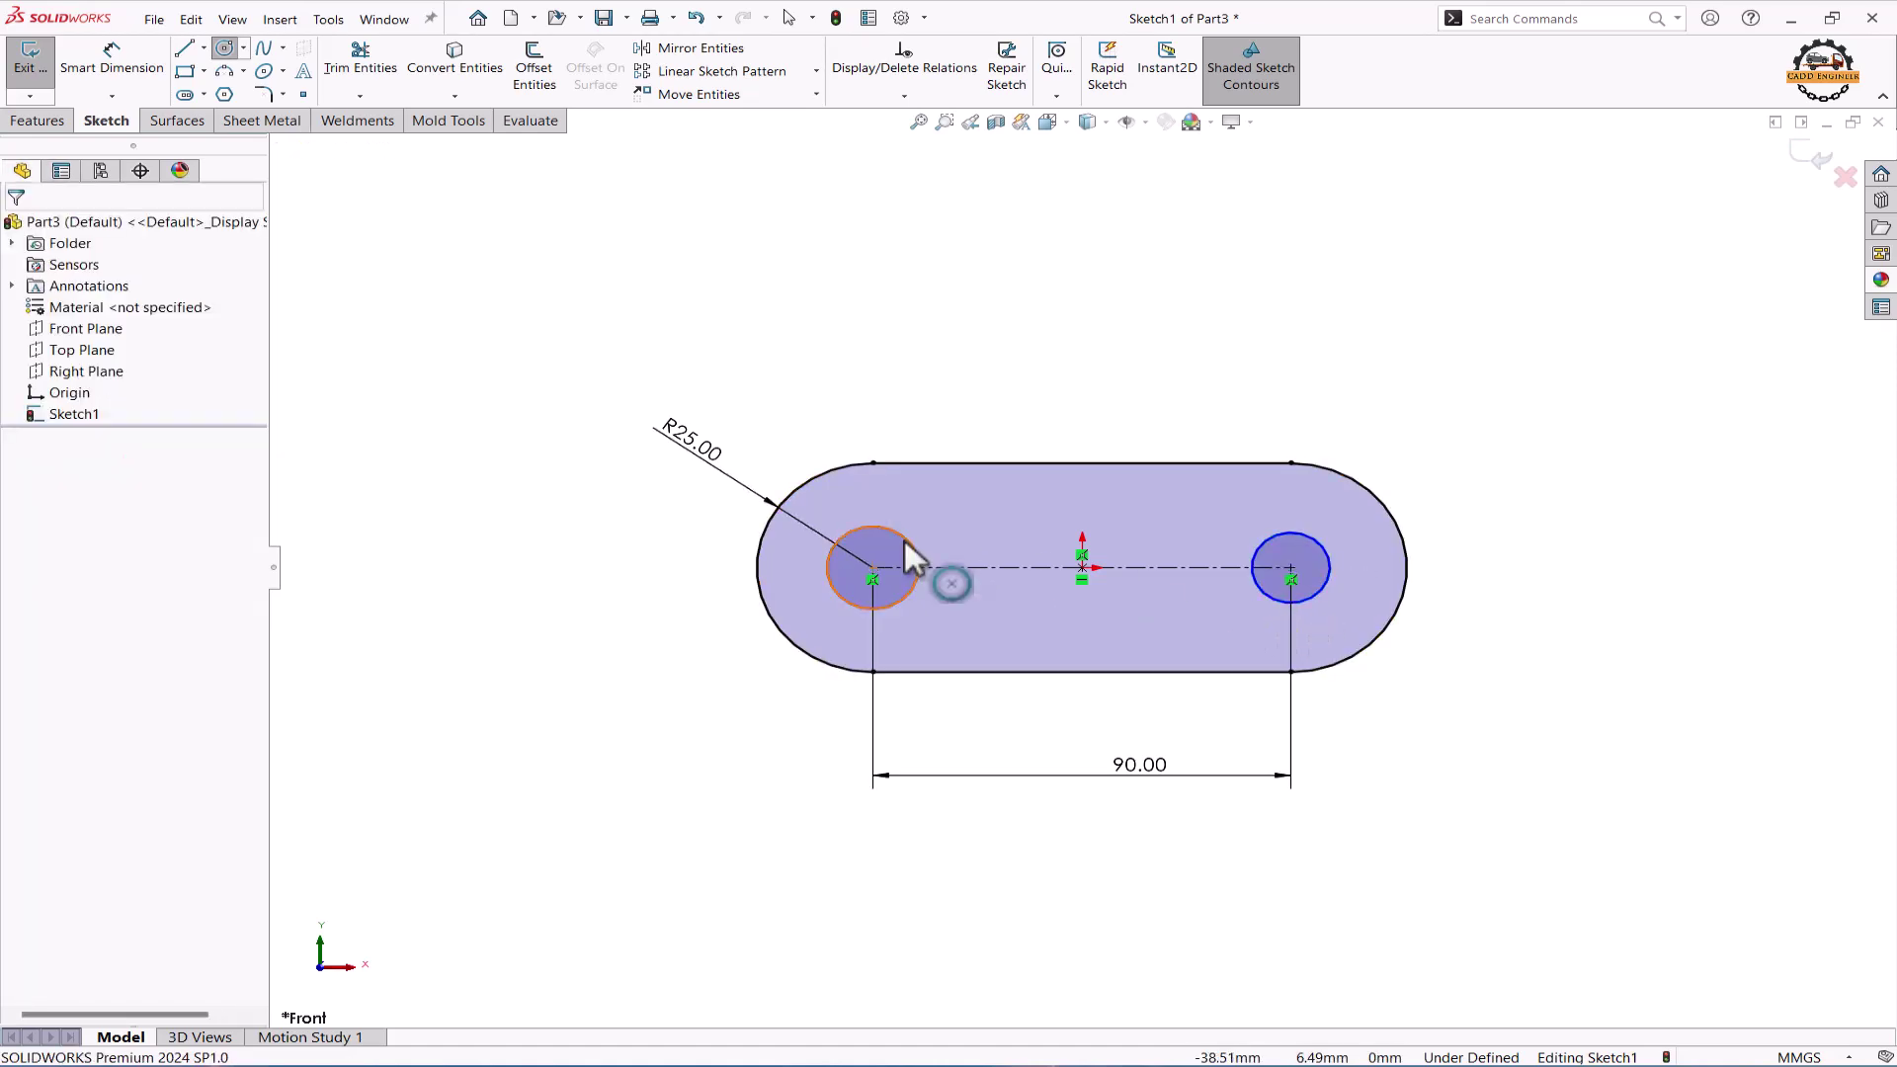
- Add an Equal relation between the two hole circles
left_click(1265, 542)
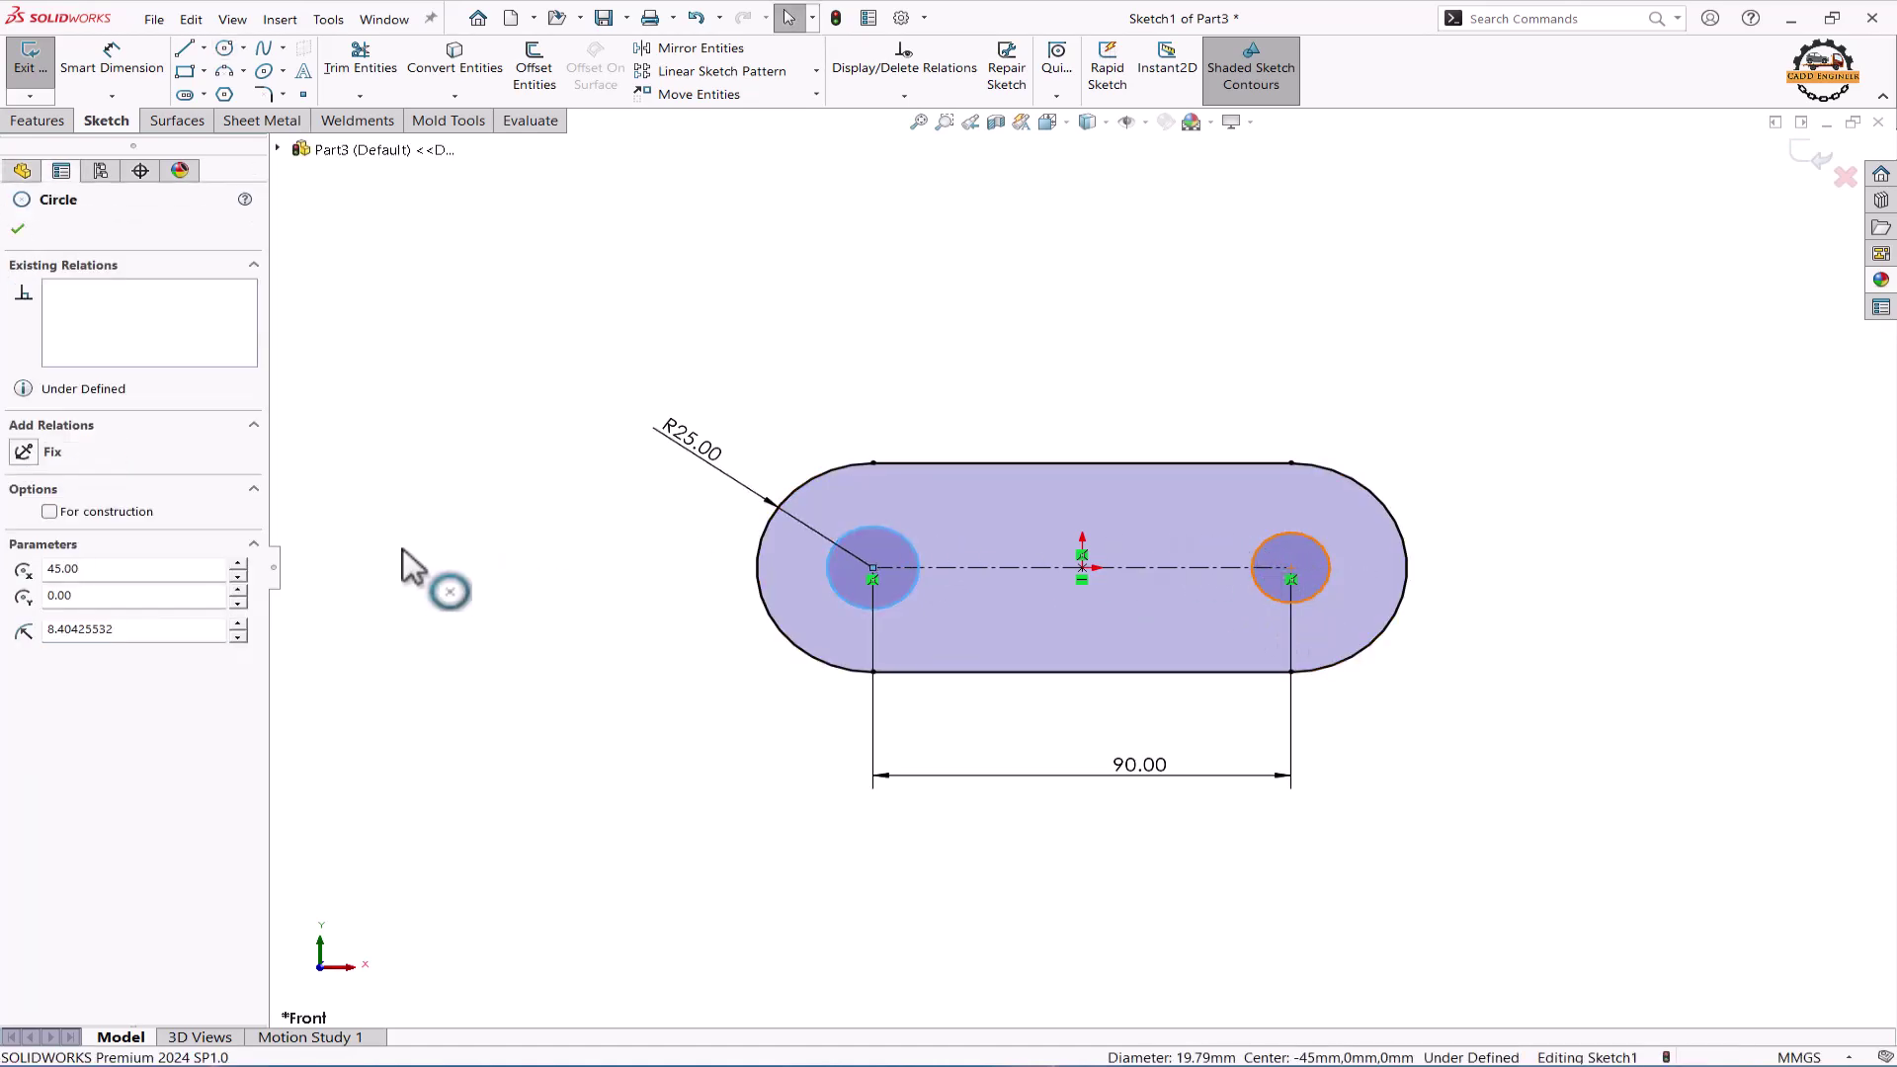
left_click(32, 617)
left_click(383, 597)
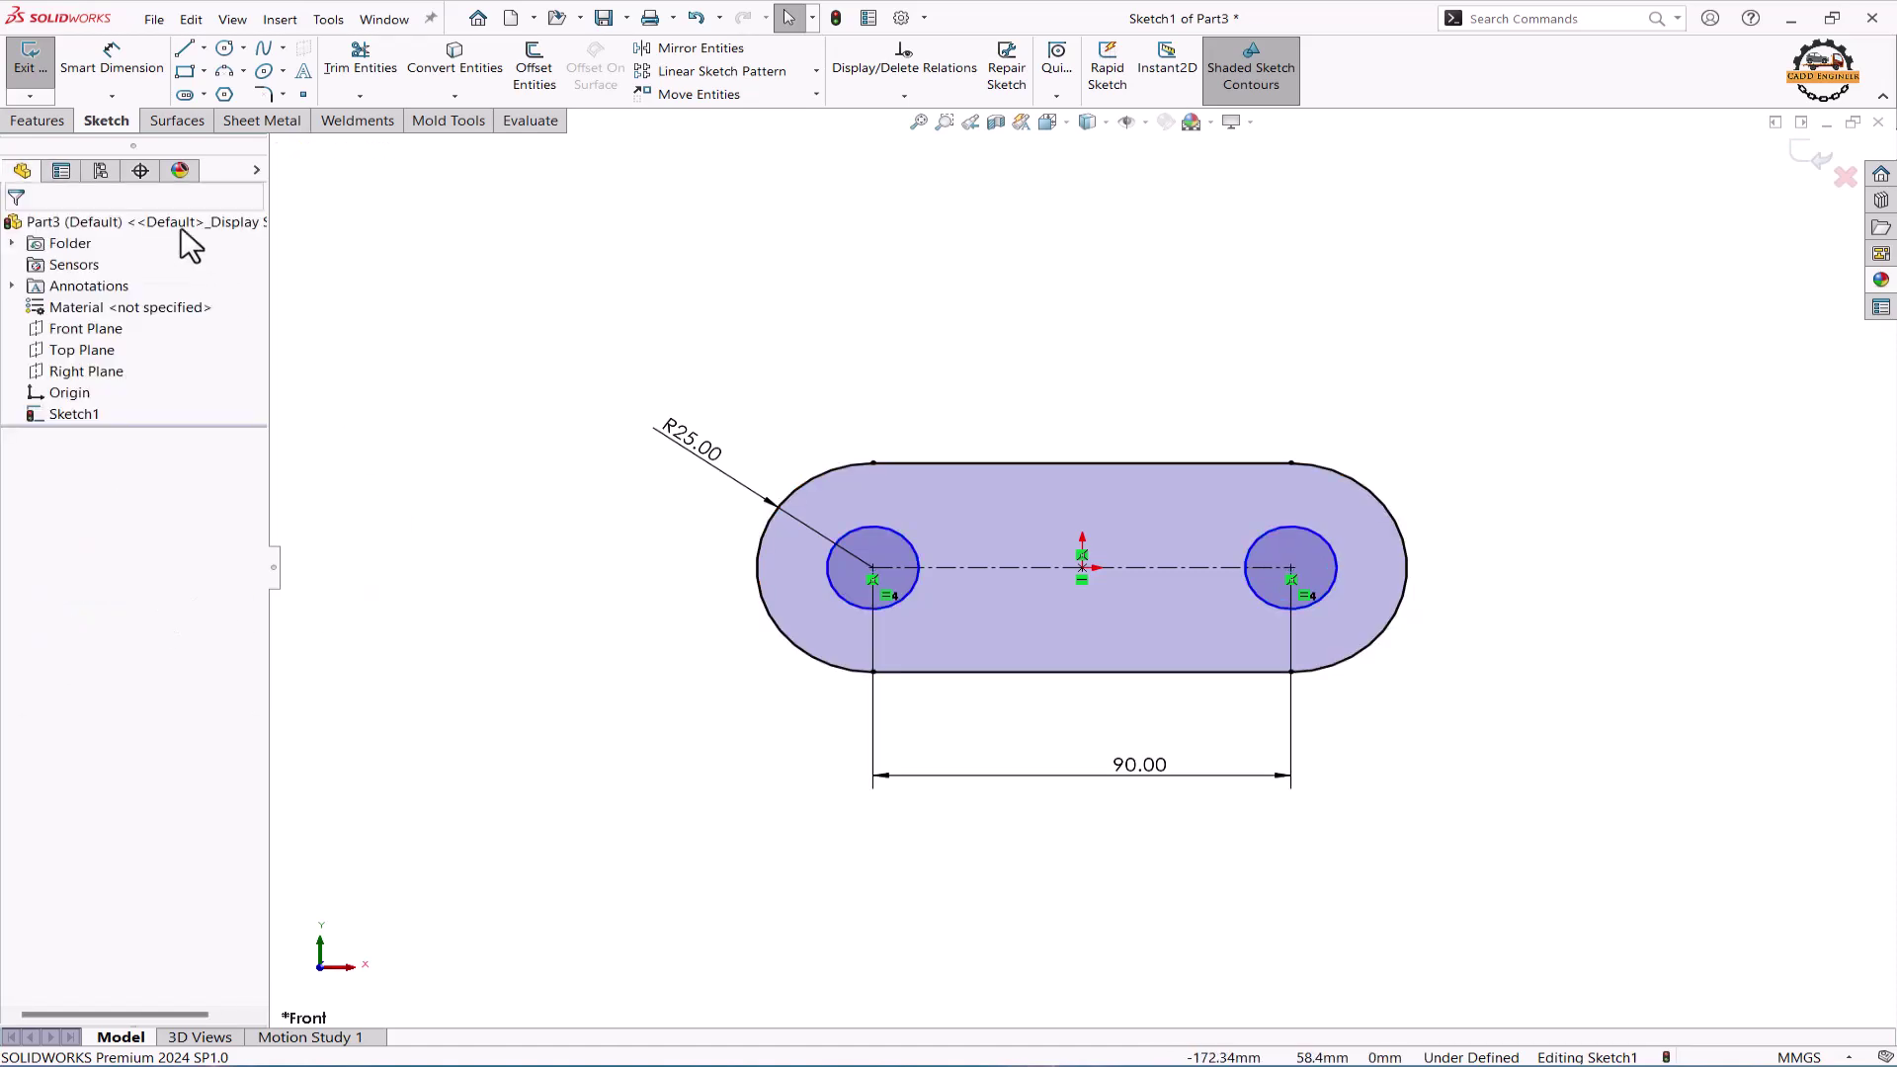
- Dimension one of the hole circles with a diameter of 18 mm
left_click(114, 65)
left_click(860, 530)
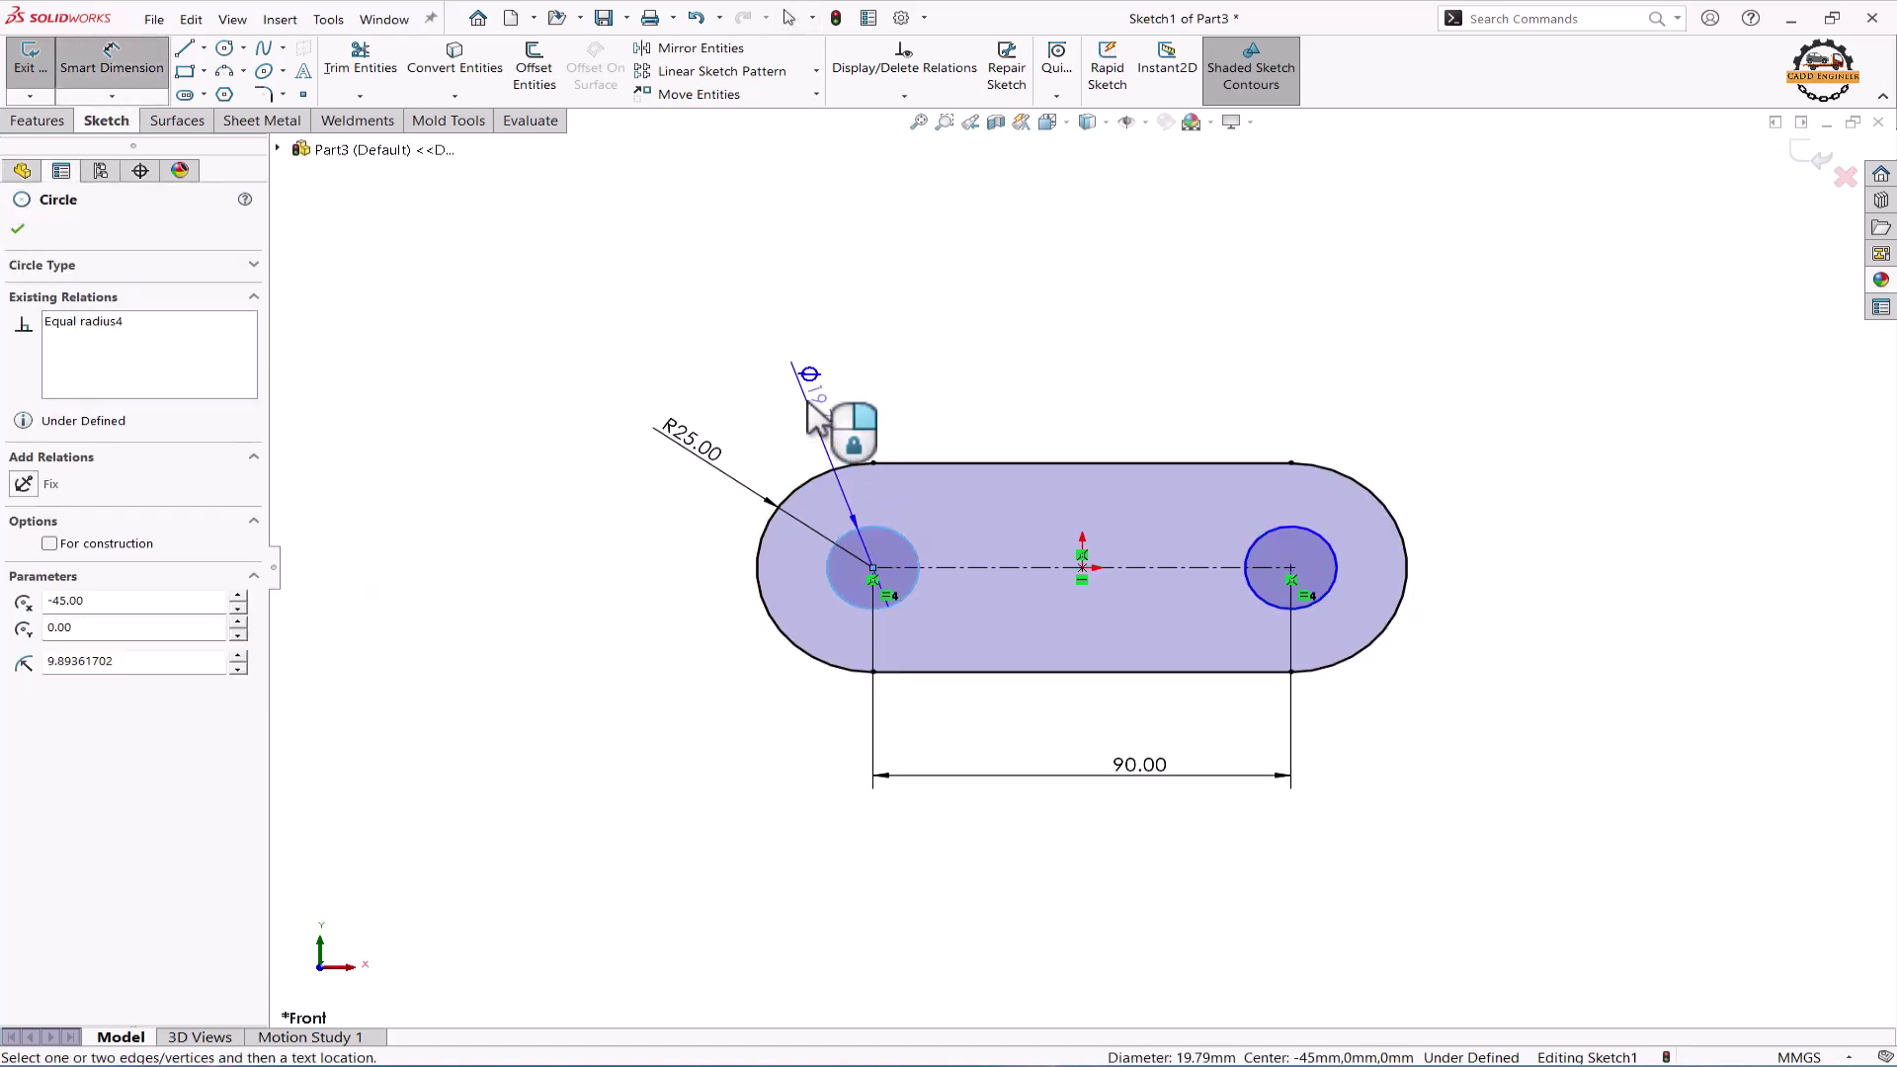
left_click(816, 419)
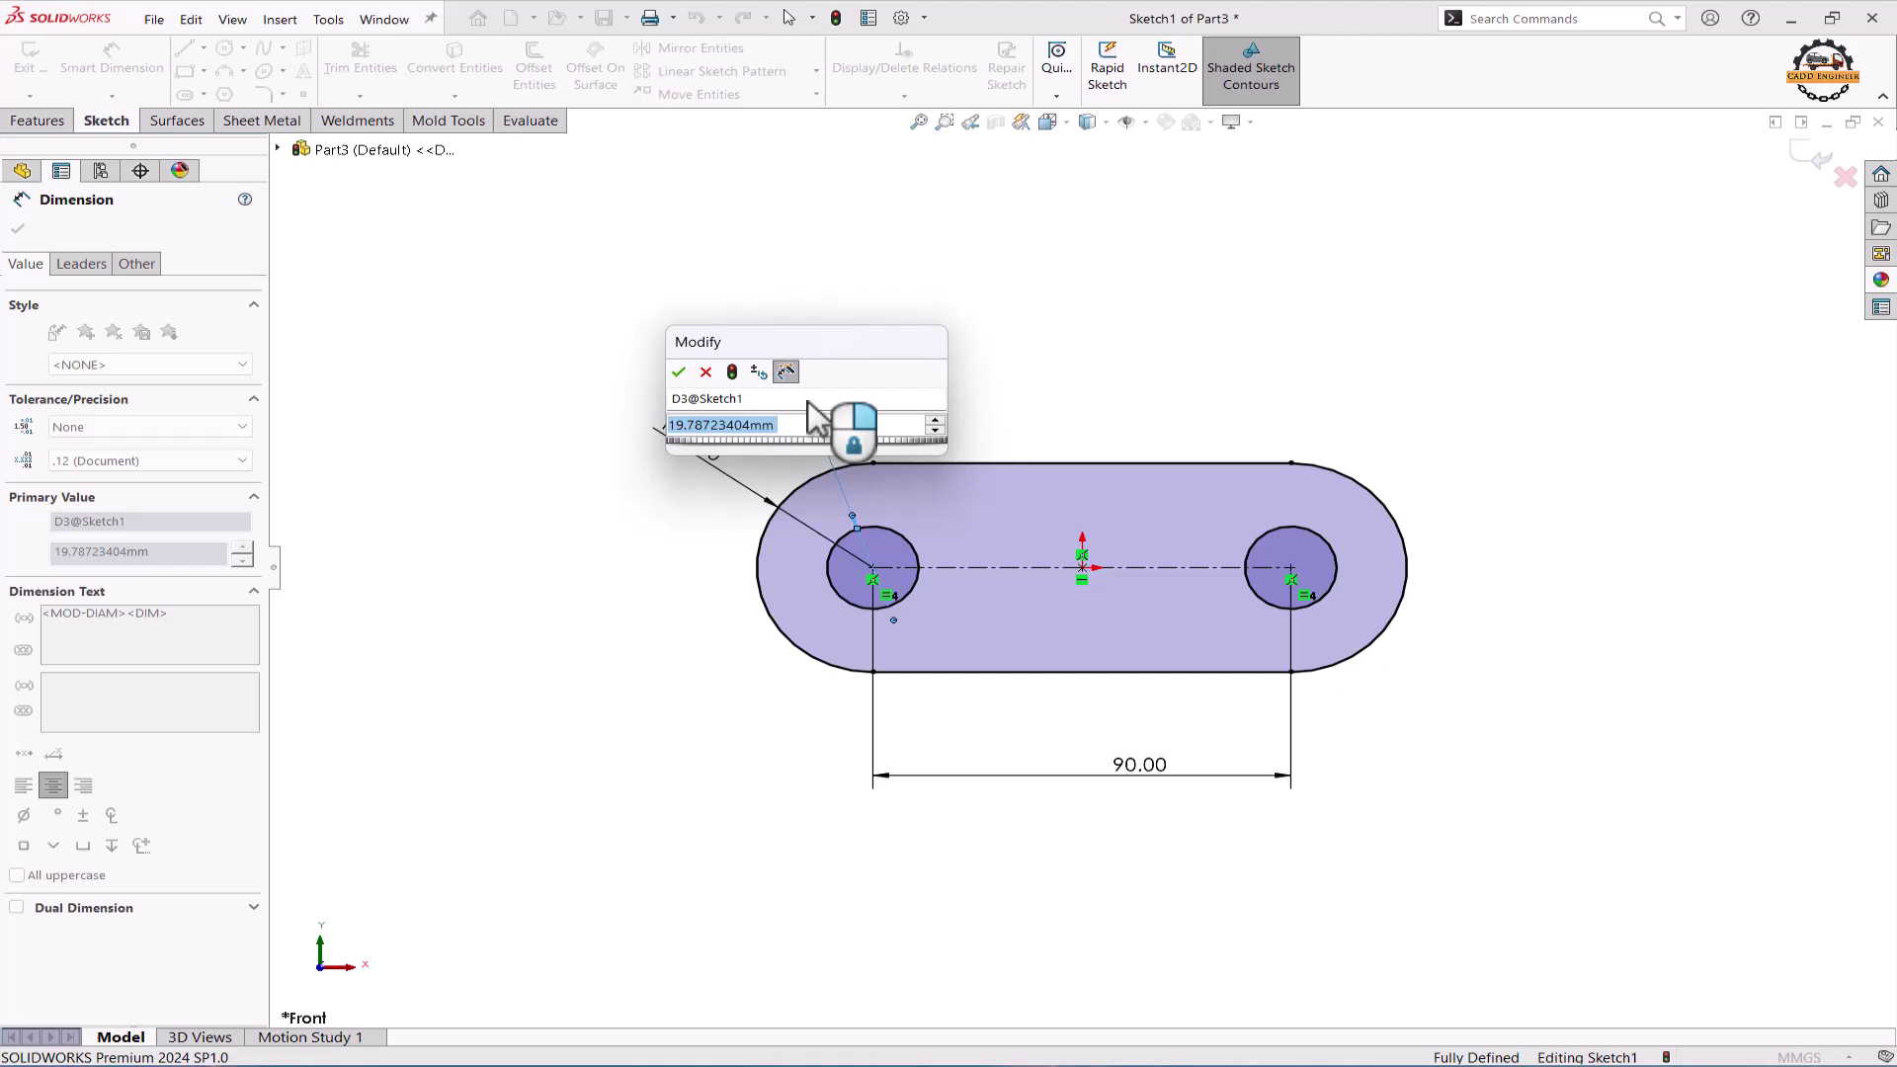
type("18")
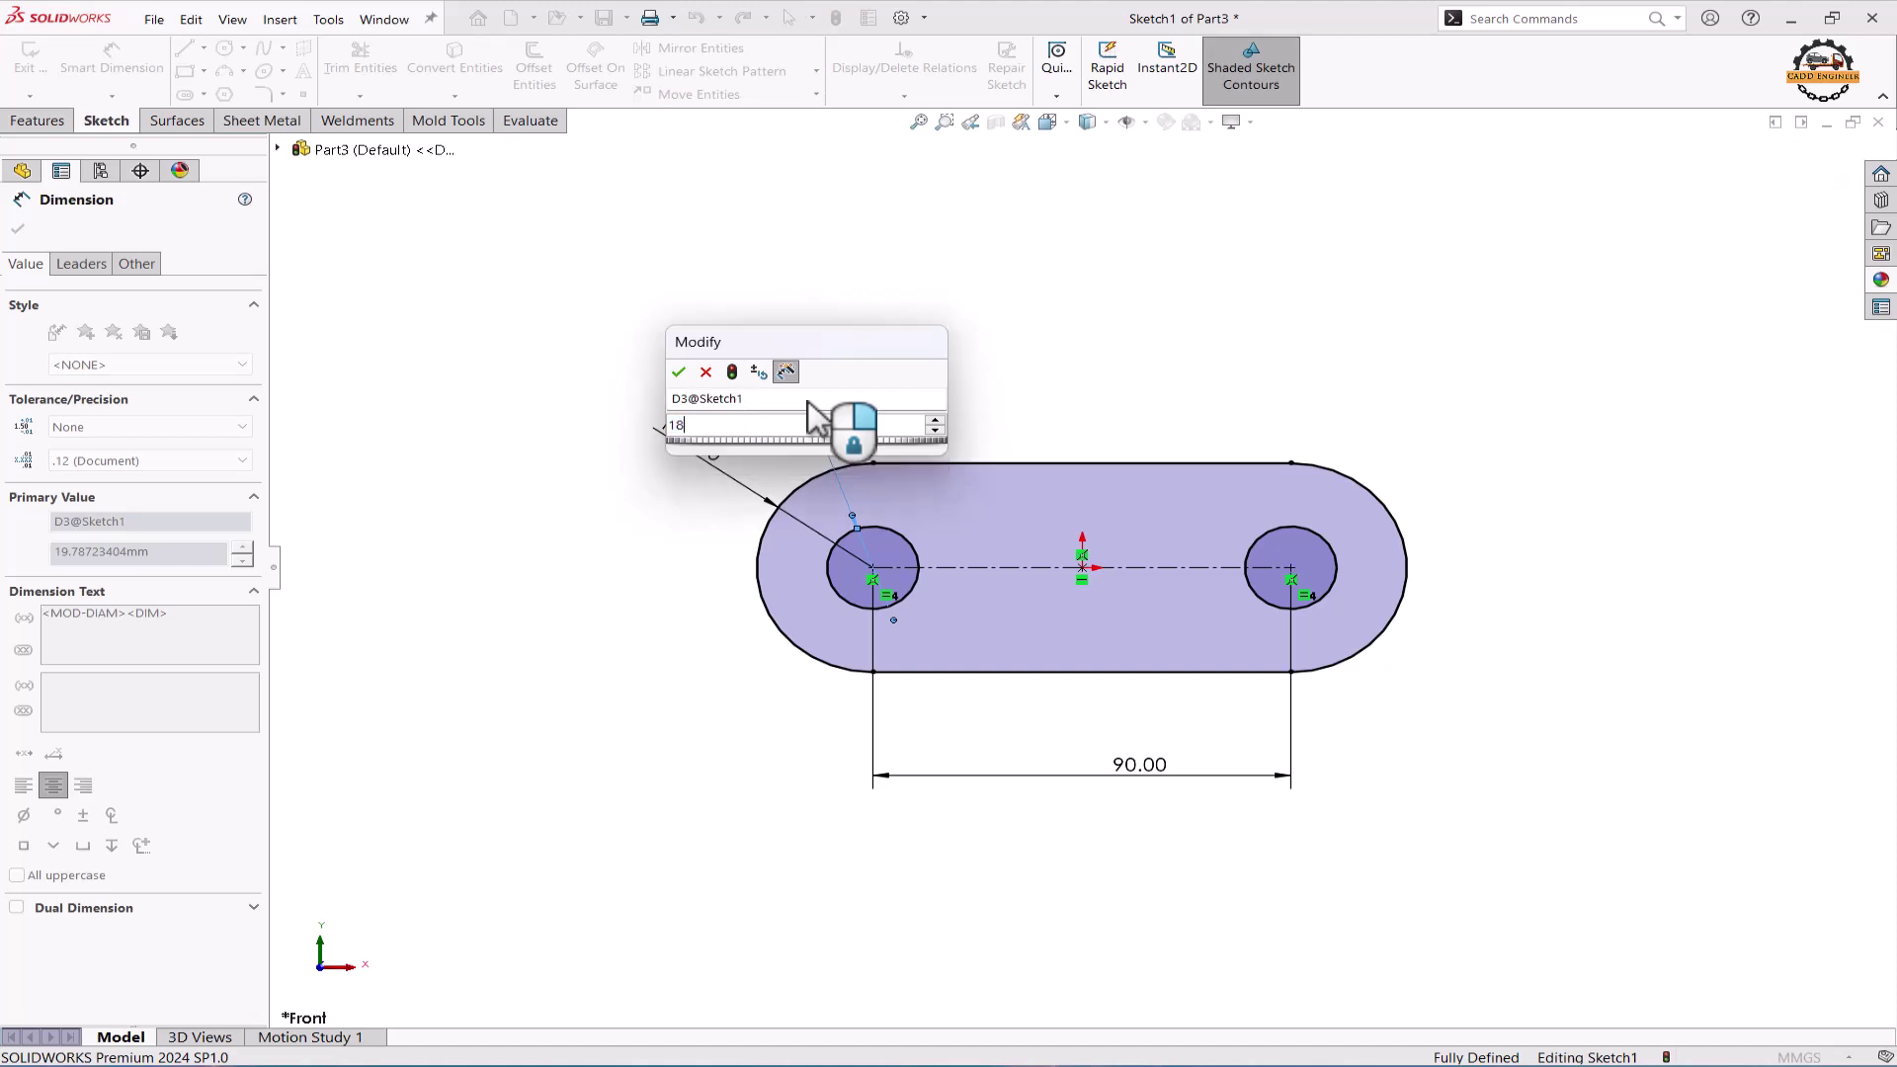
key("Return")
- Extrude the slot profile with its two holes as a boss, 13 mm deep with the Blind end condition
left_click(21, 123)
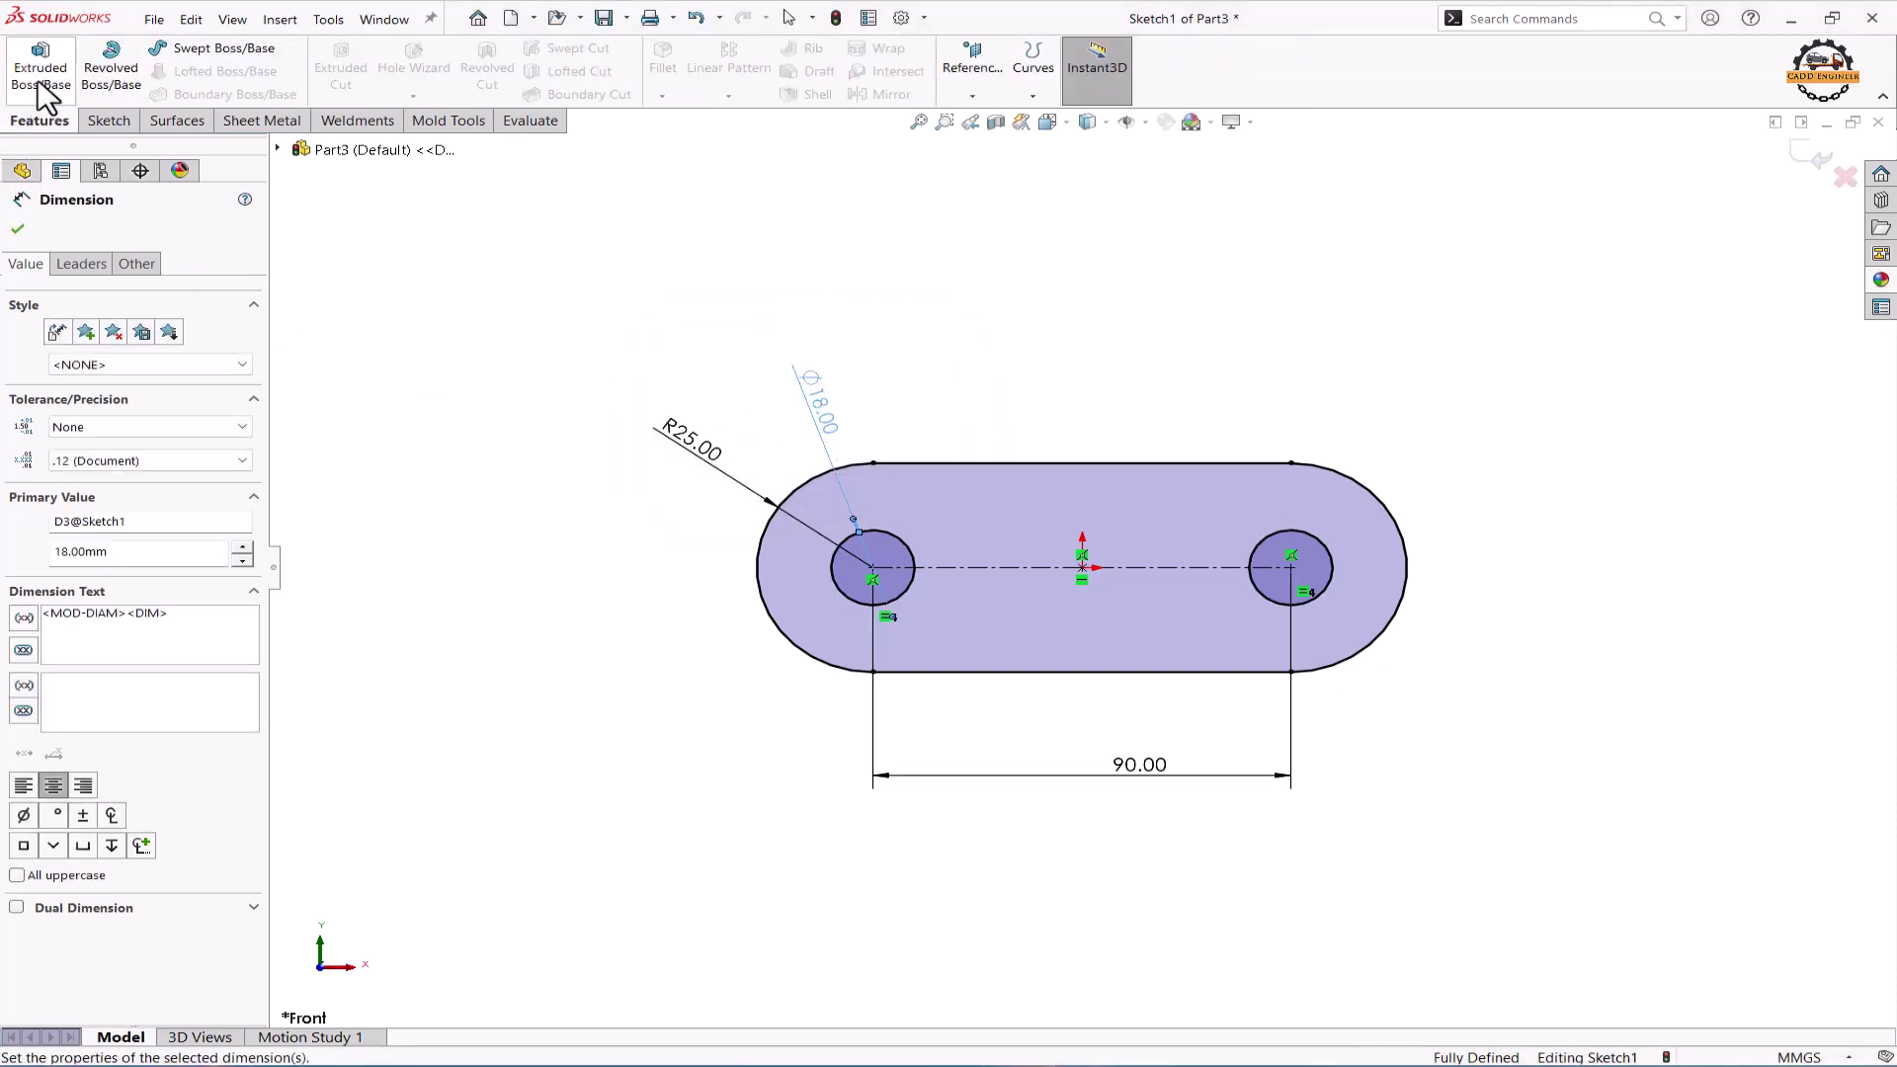
left_click(41, 68)
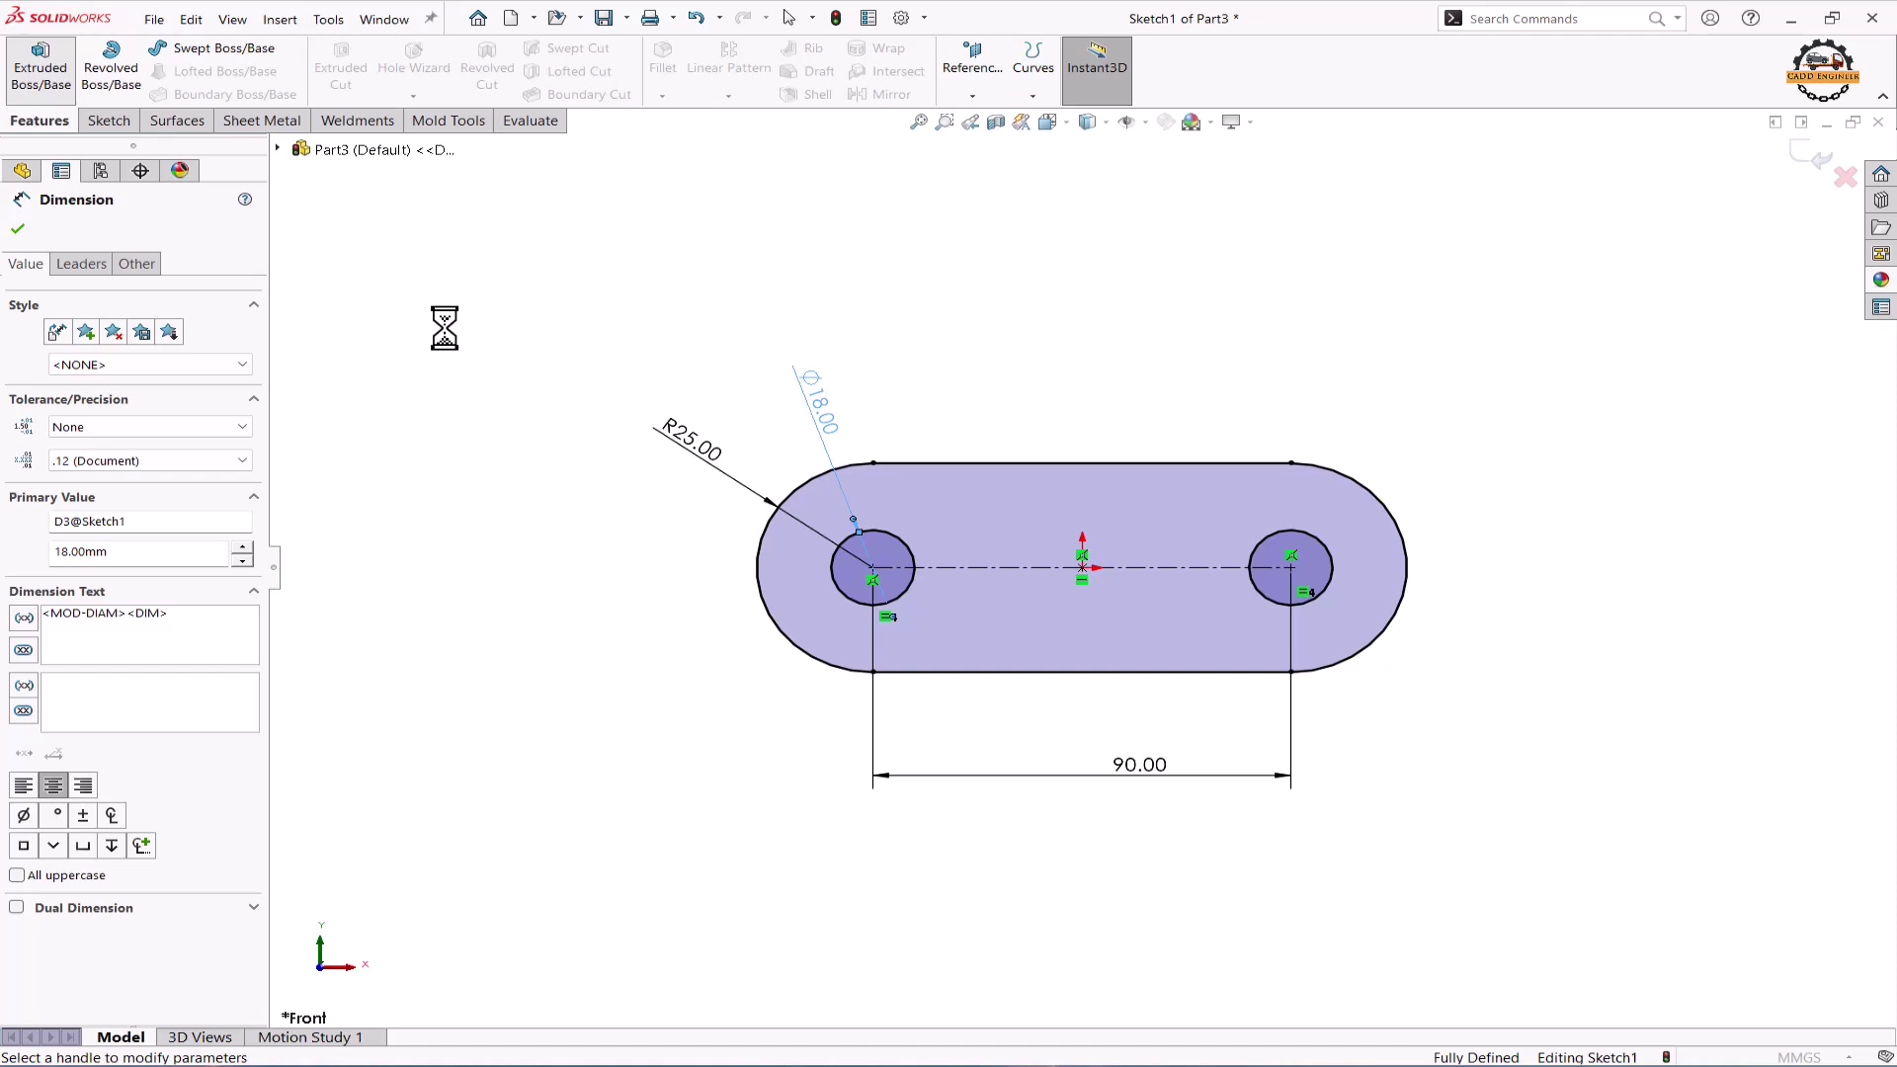
type("13")
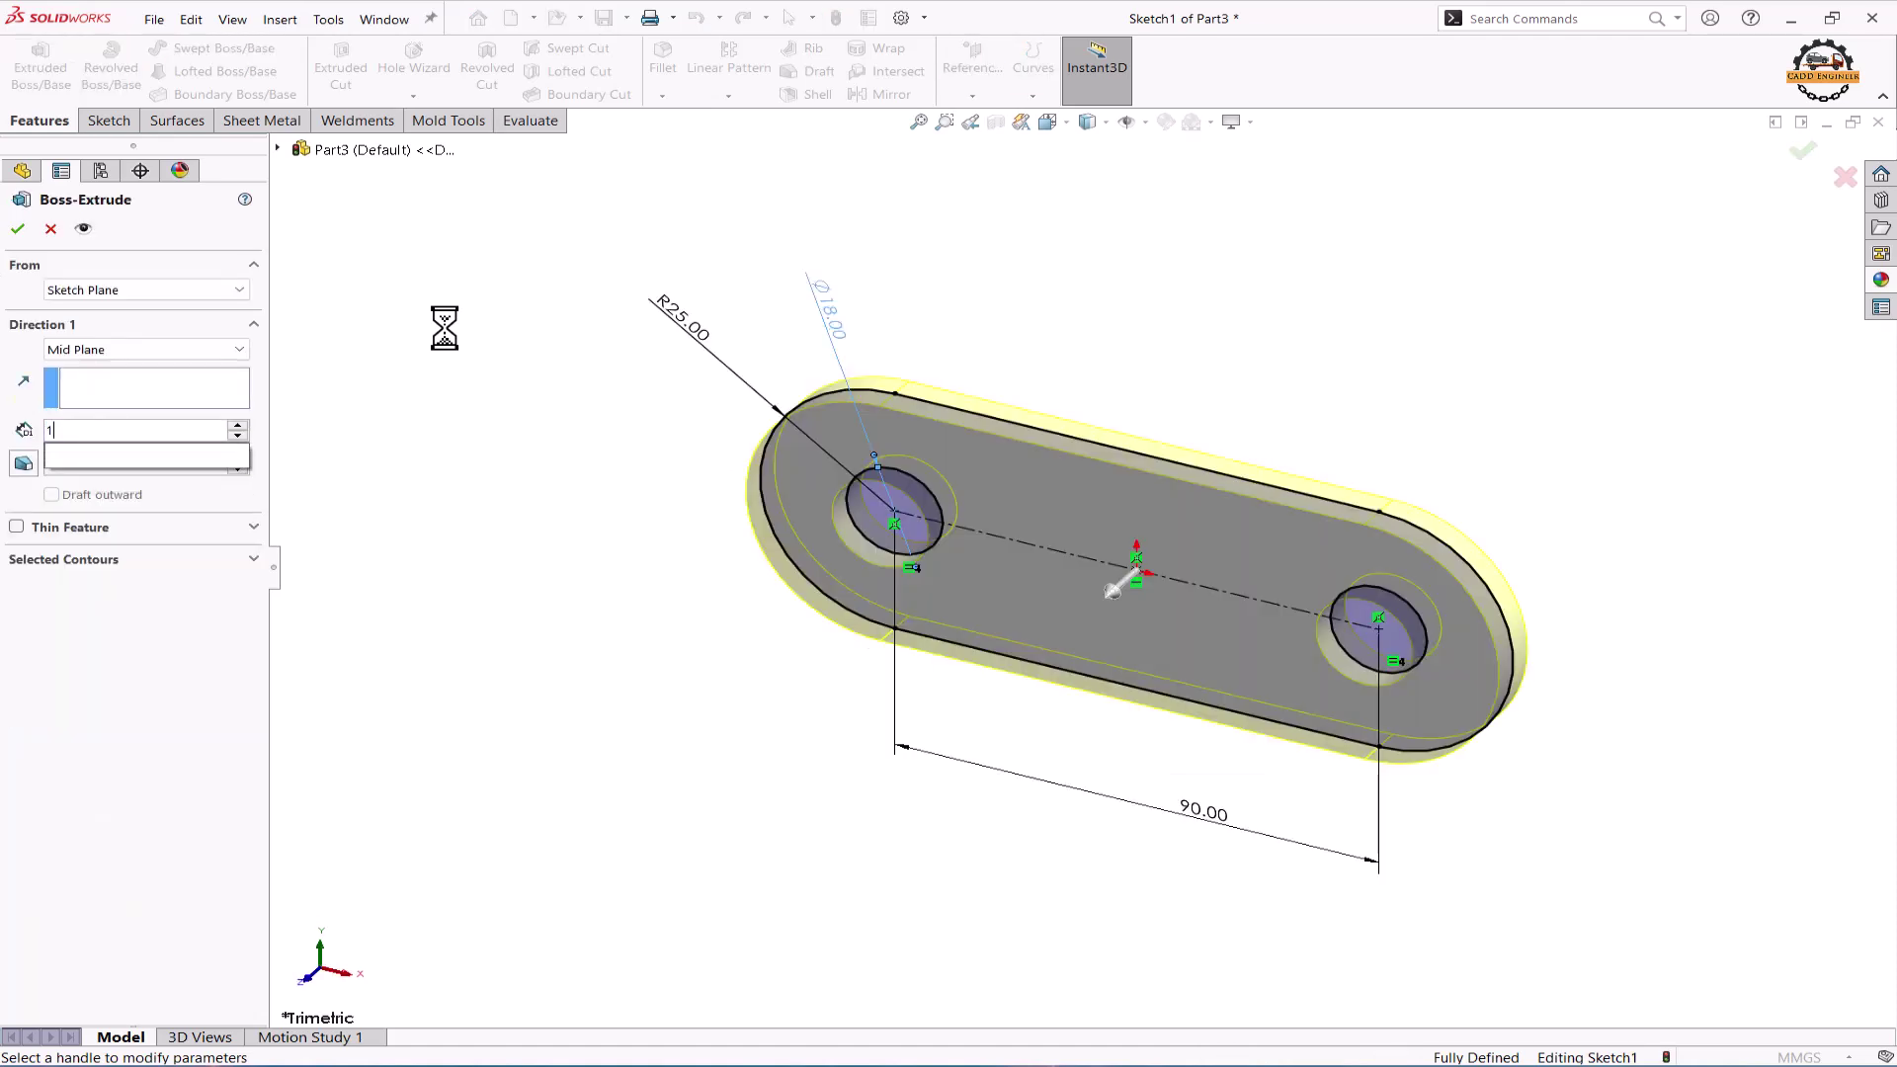
key("Return")
left_click(152, 348)
left_click(122, 366)
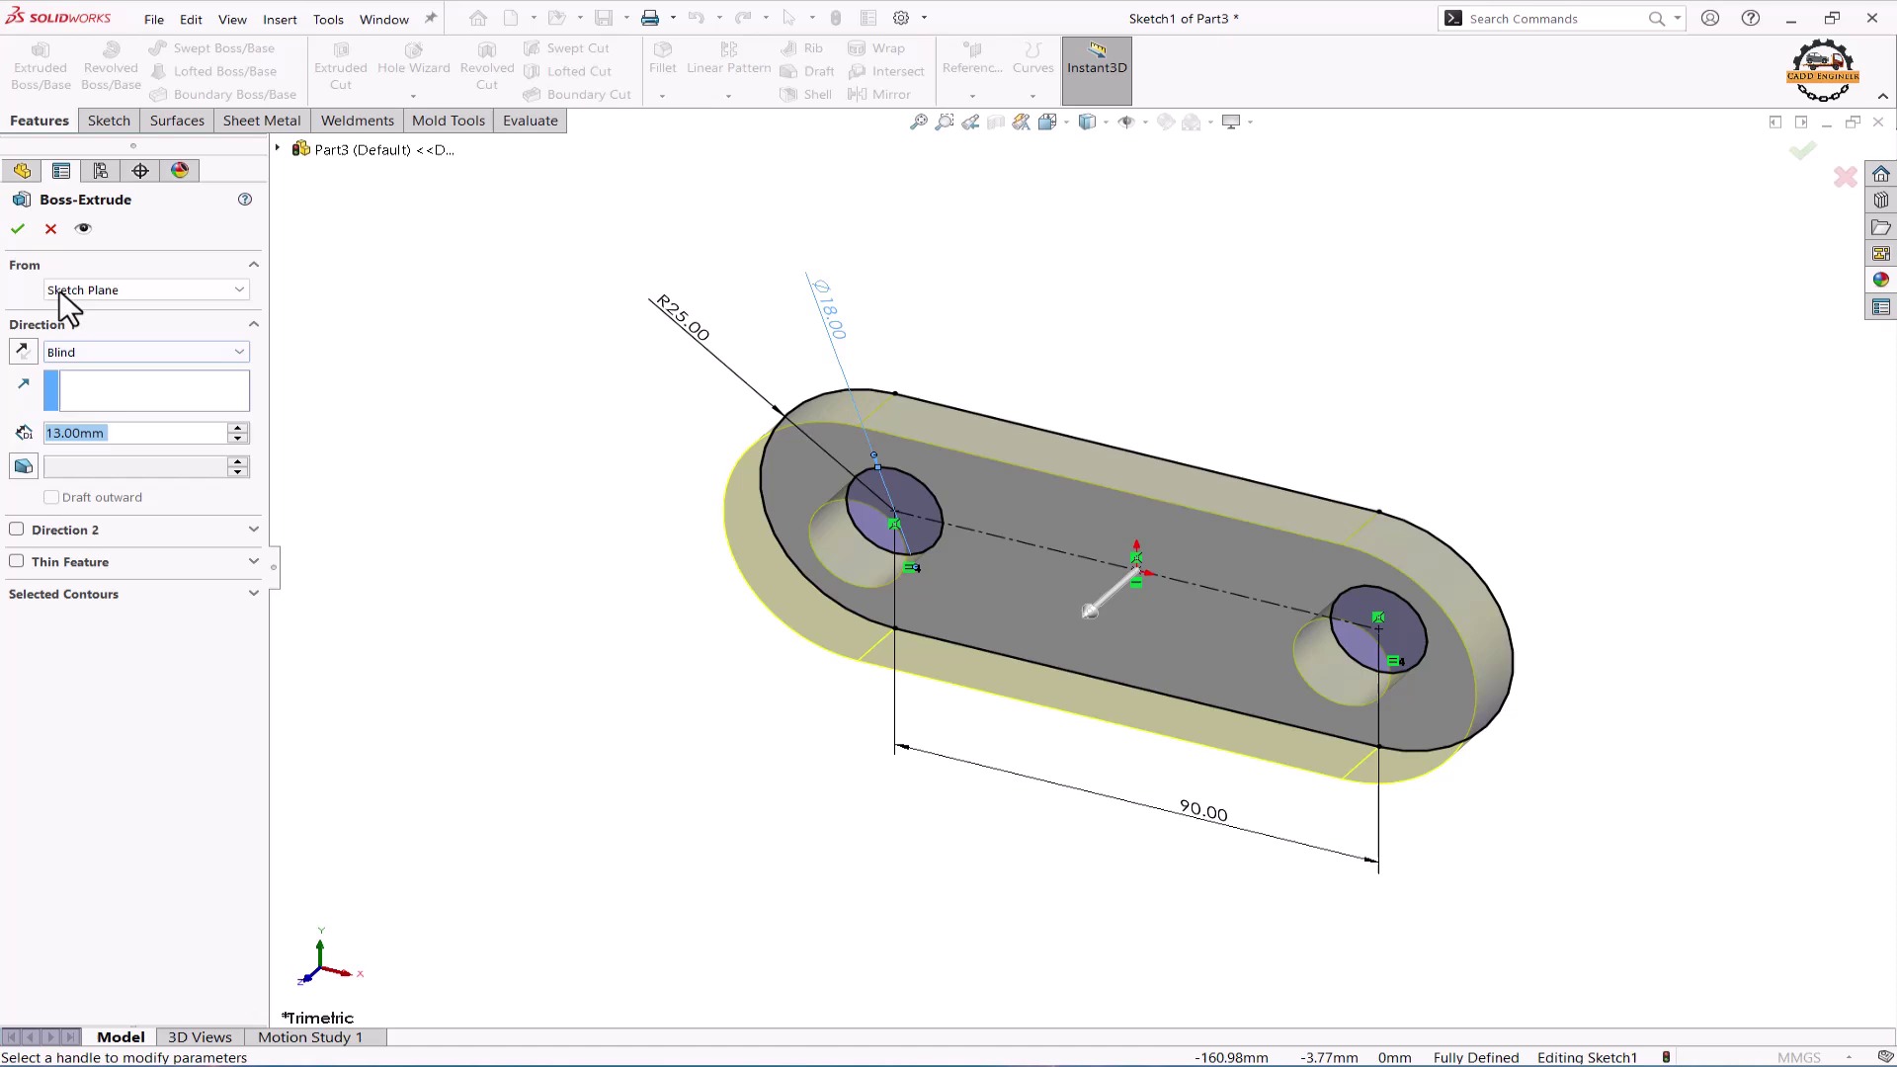
left_click(18, 228)
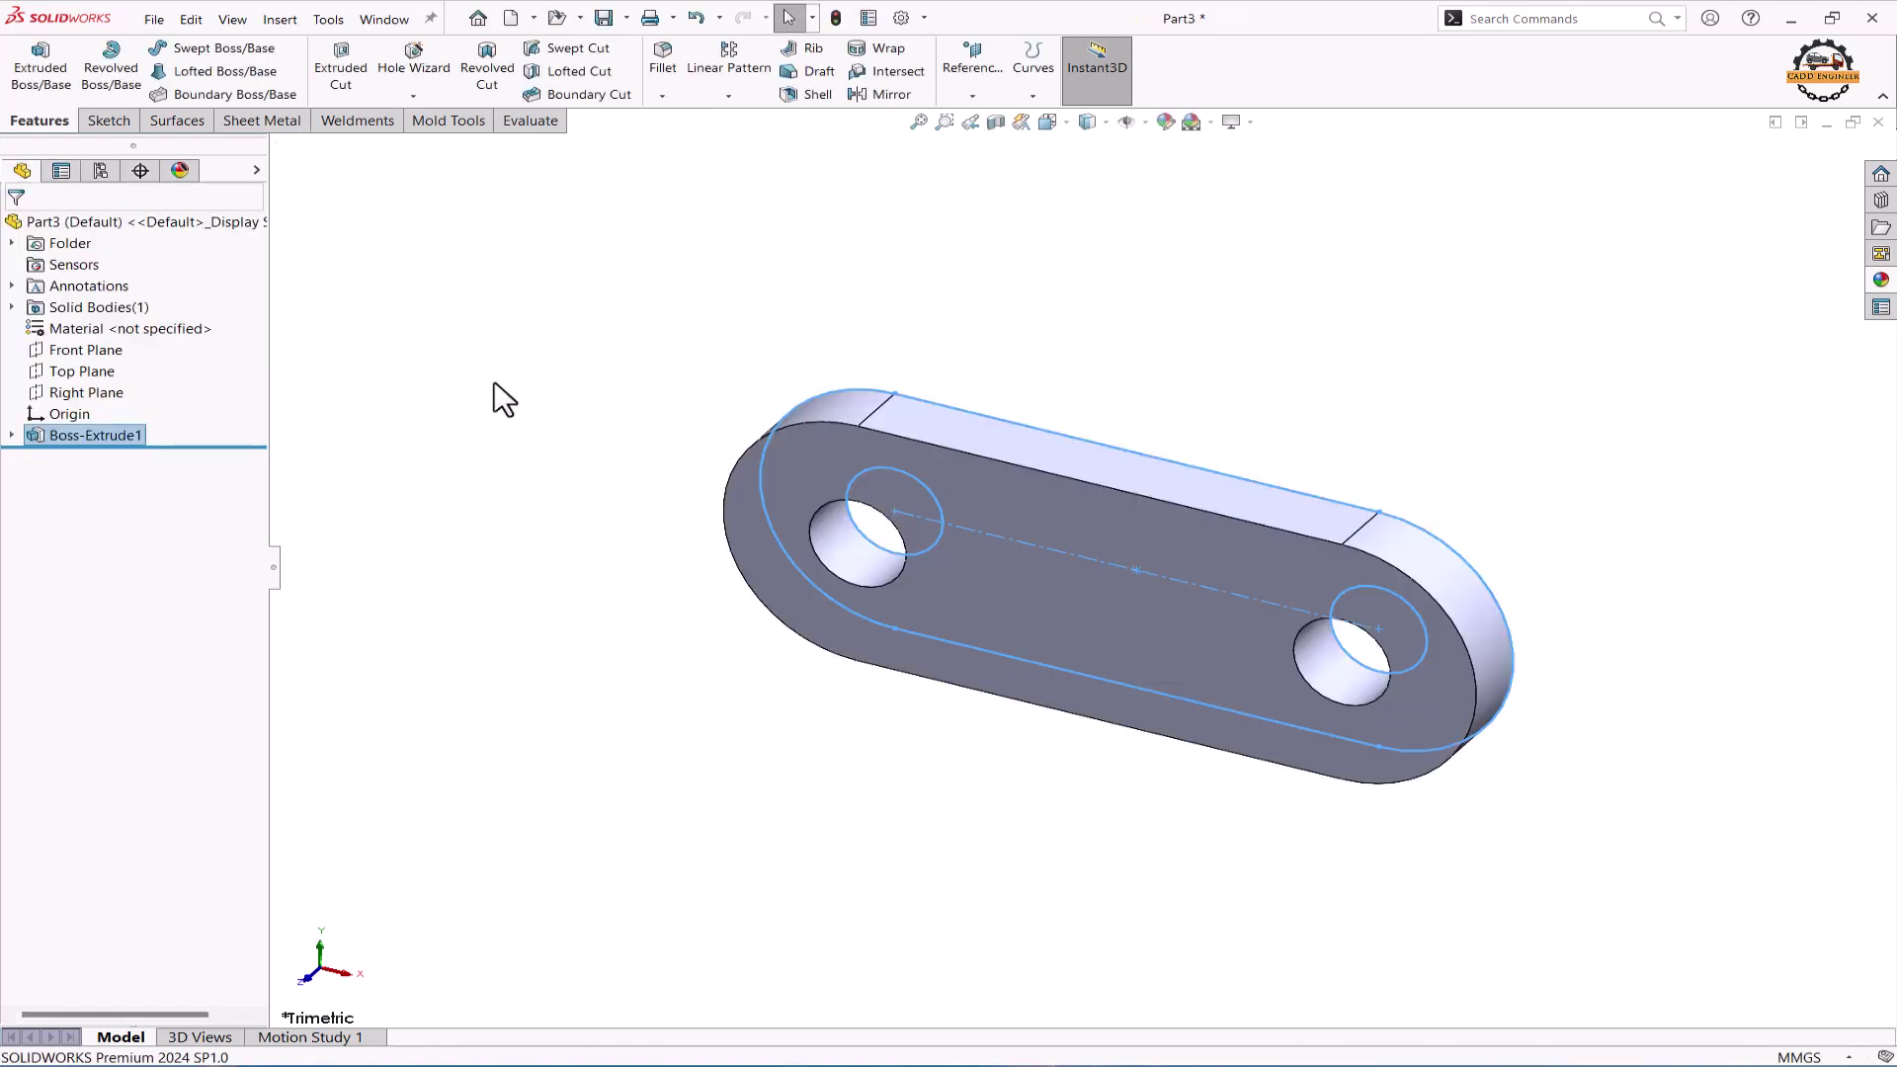
- Create a reference plane offset 50 mm from the plate's front face, flipped towards the back of the plate
left_click(972, 96)
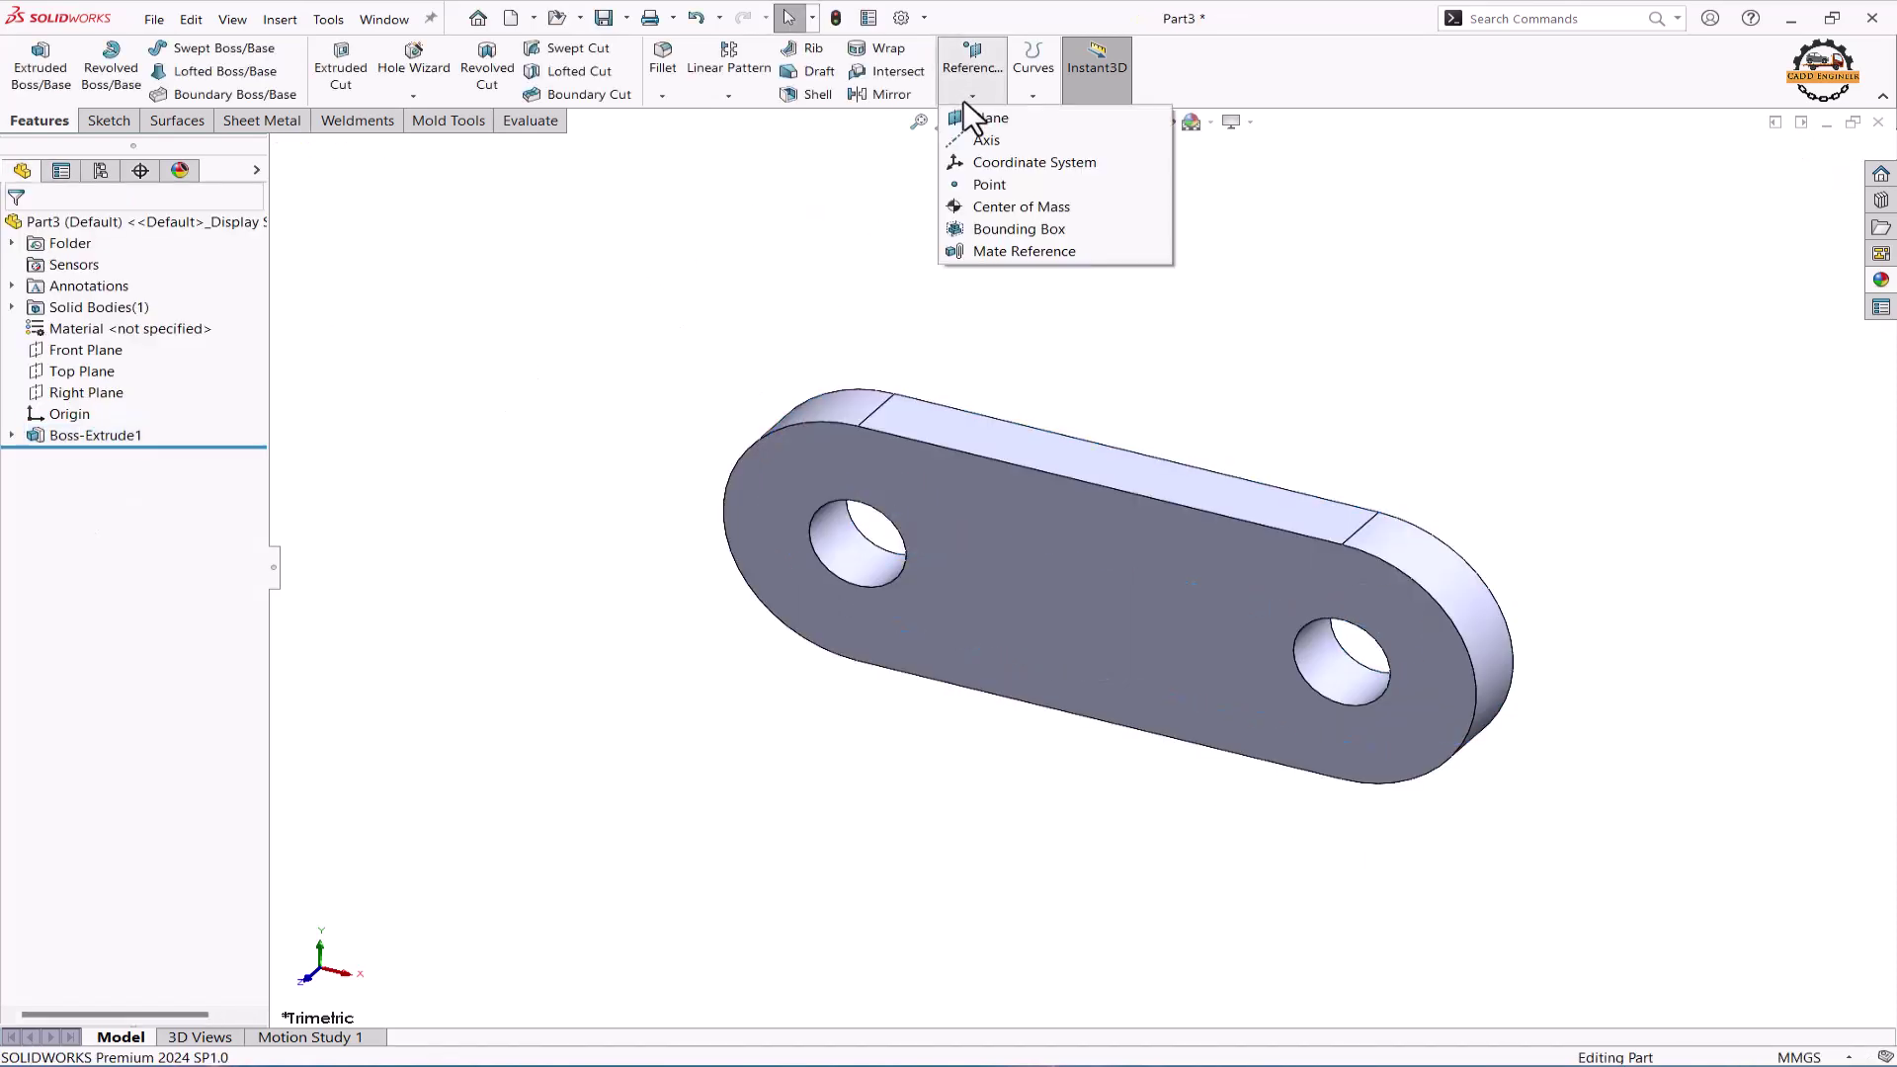
left_click(985, 142)
left_click(975, 533)
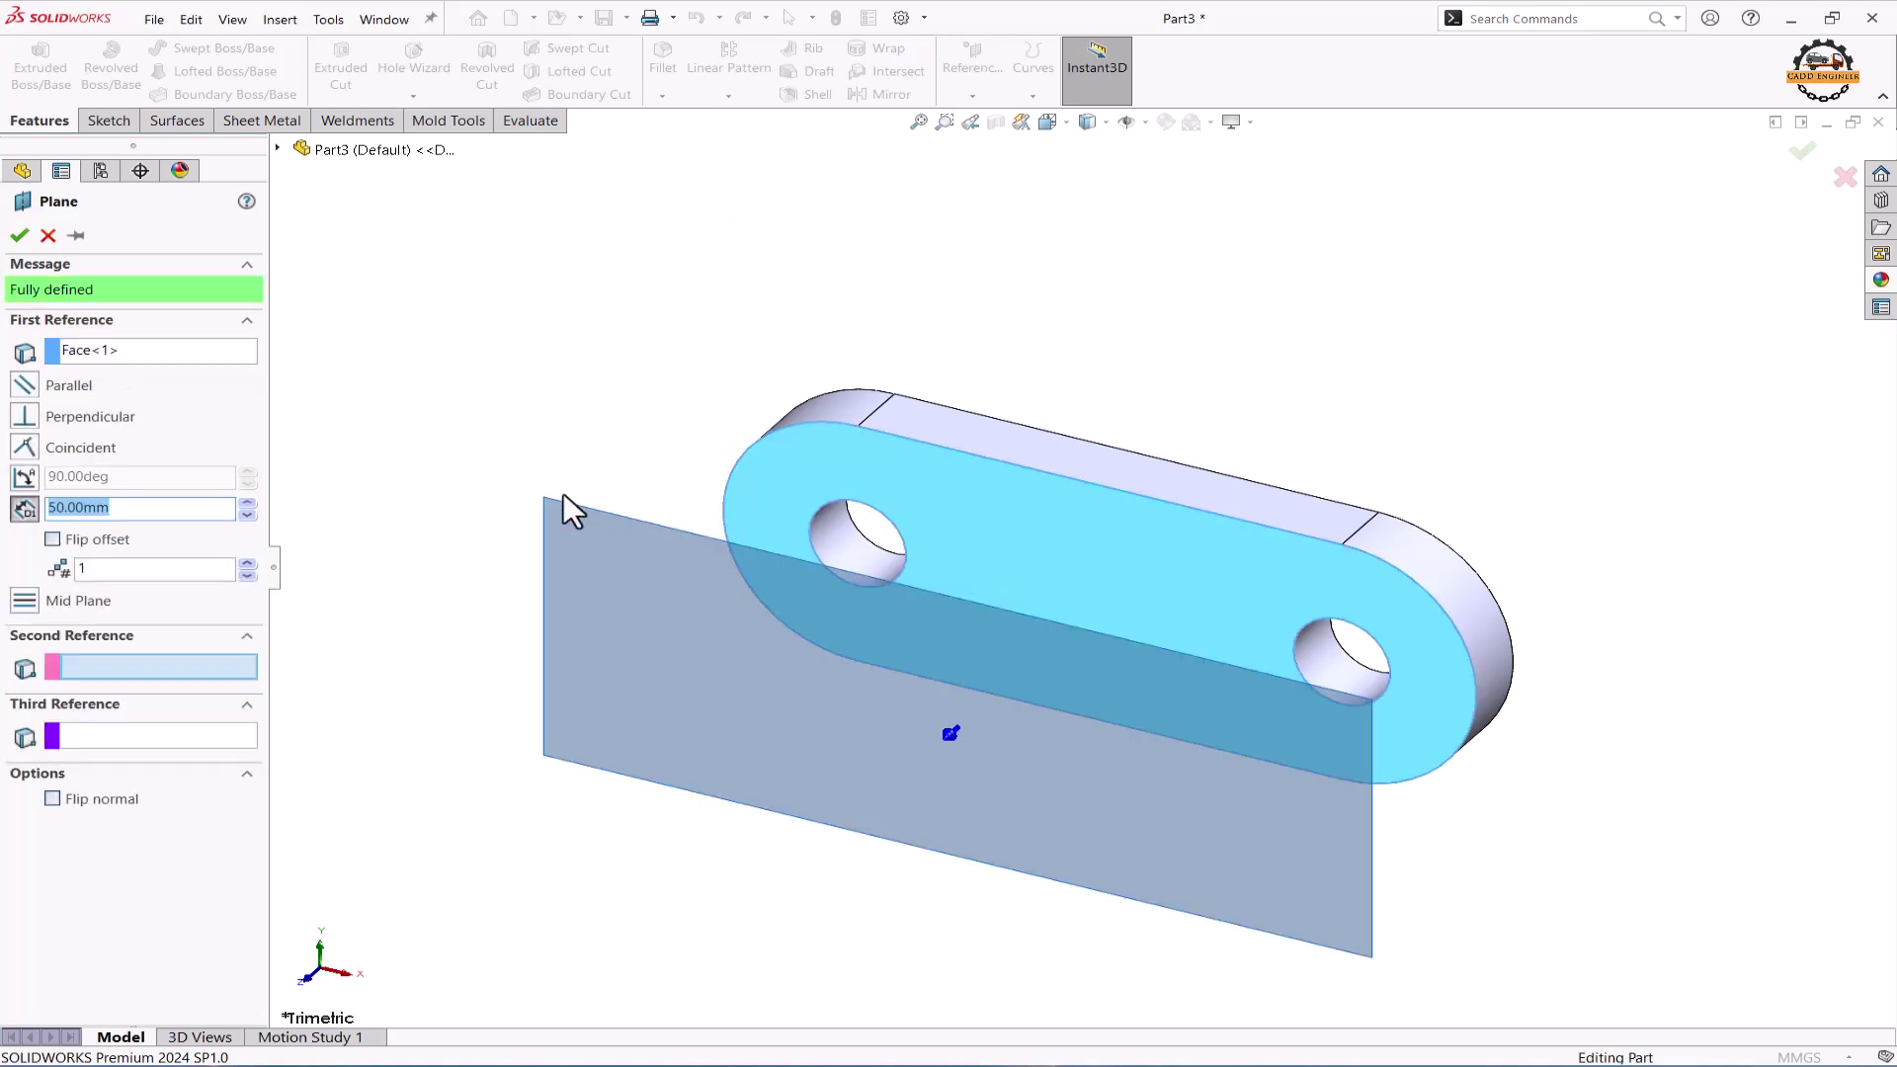
left_click(53, 539)
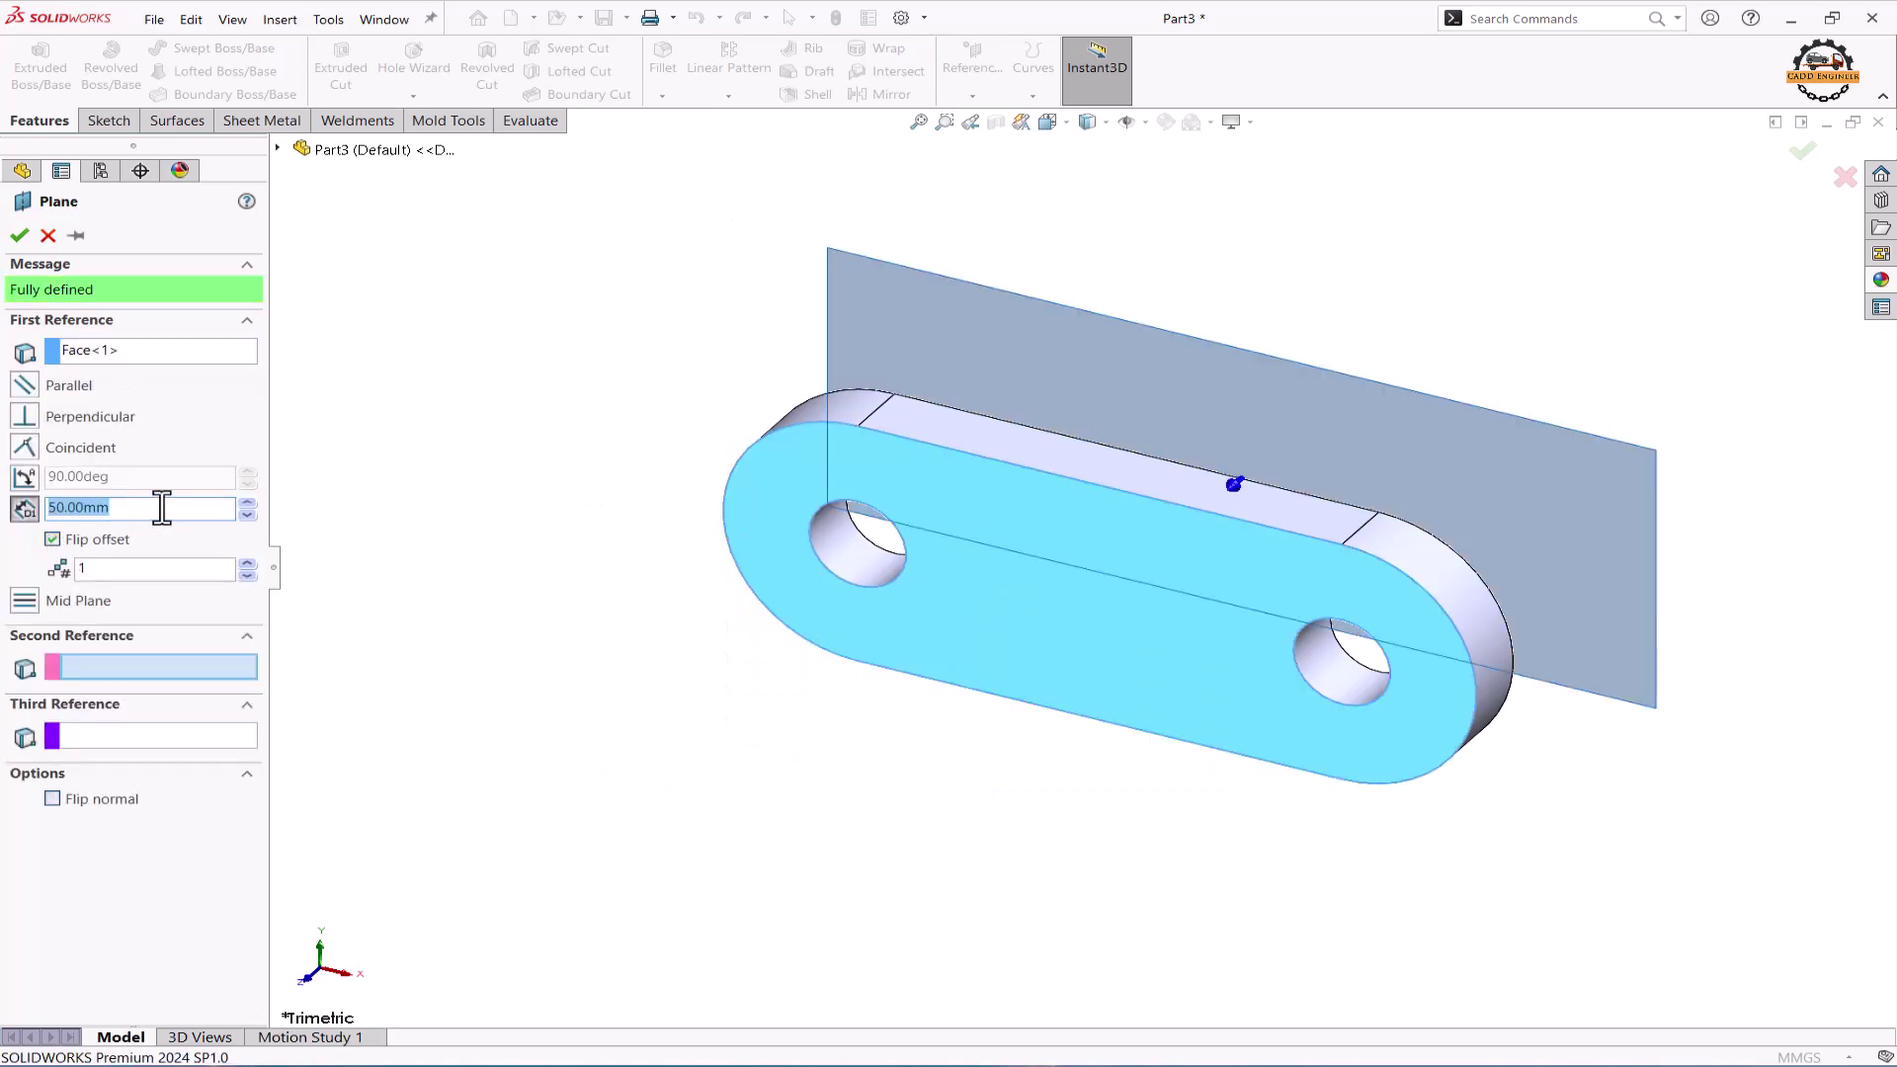
left_click(19, 235)
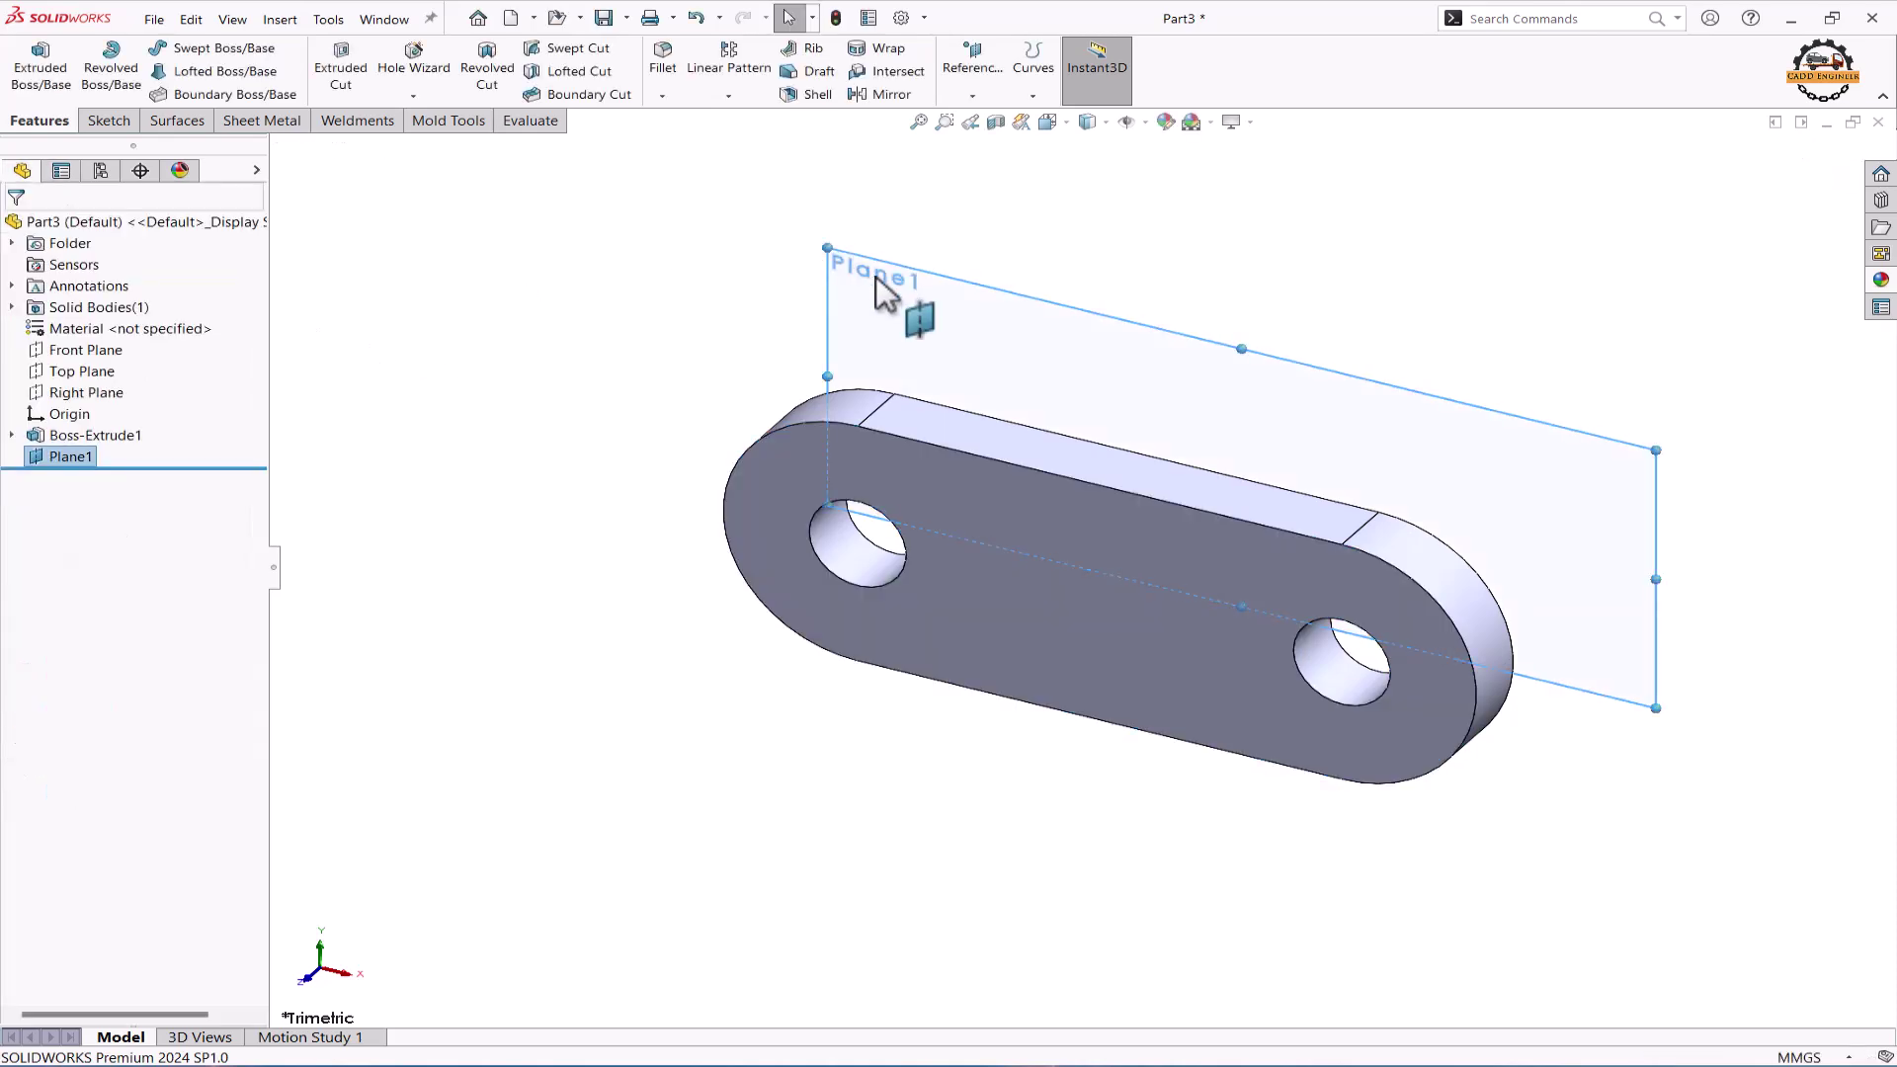
- Sketch two concentric circles, about 39 mm and 18 mm in diameter, on the offset plane, centred vertically above the origin and the plate
left_click(901, 284)
left_click(974, 236)
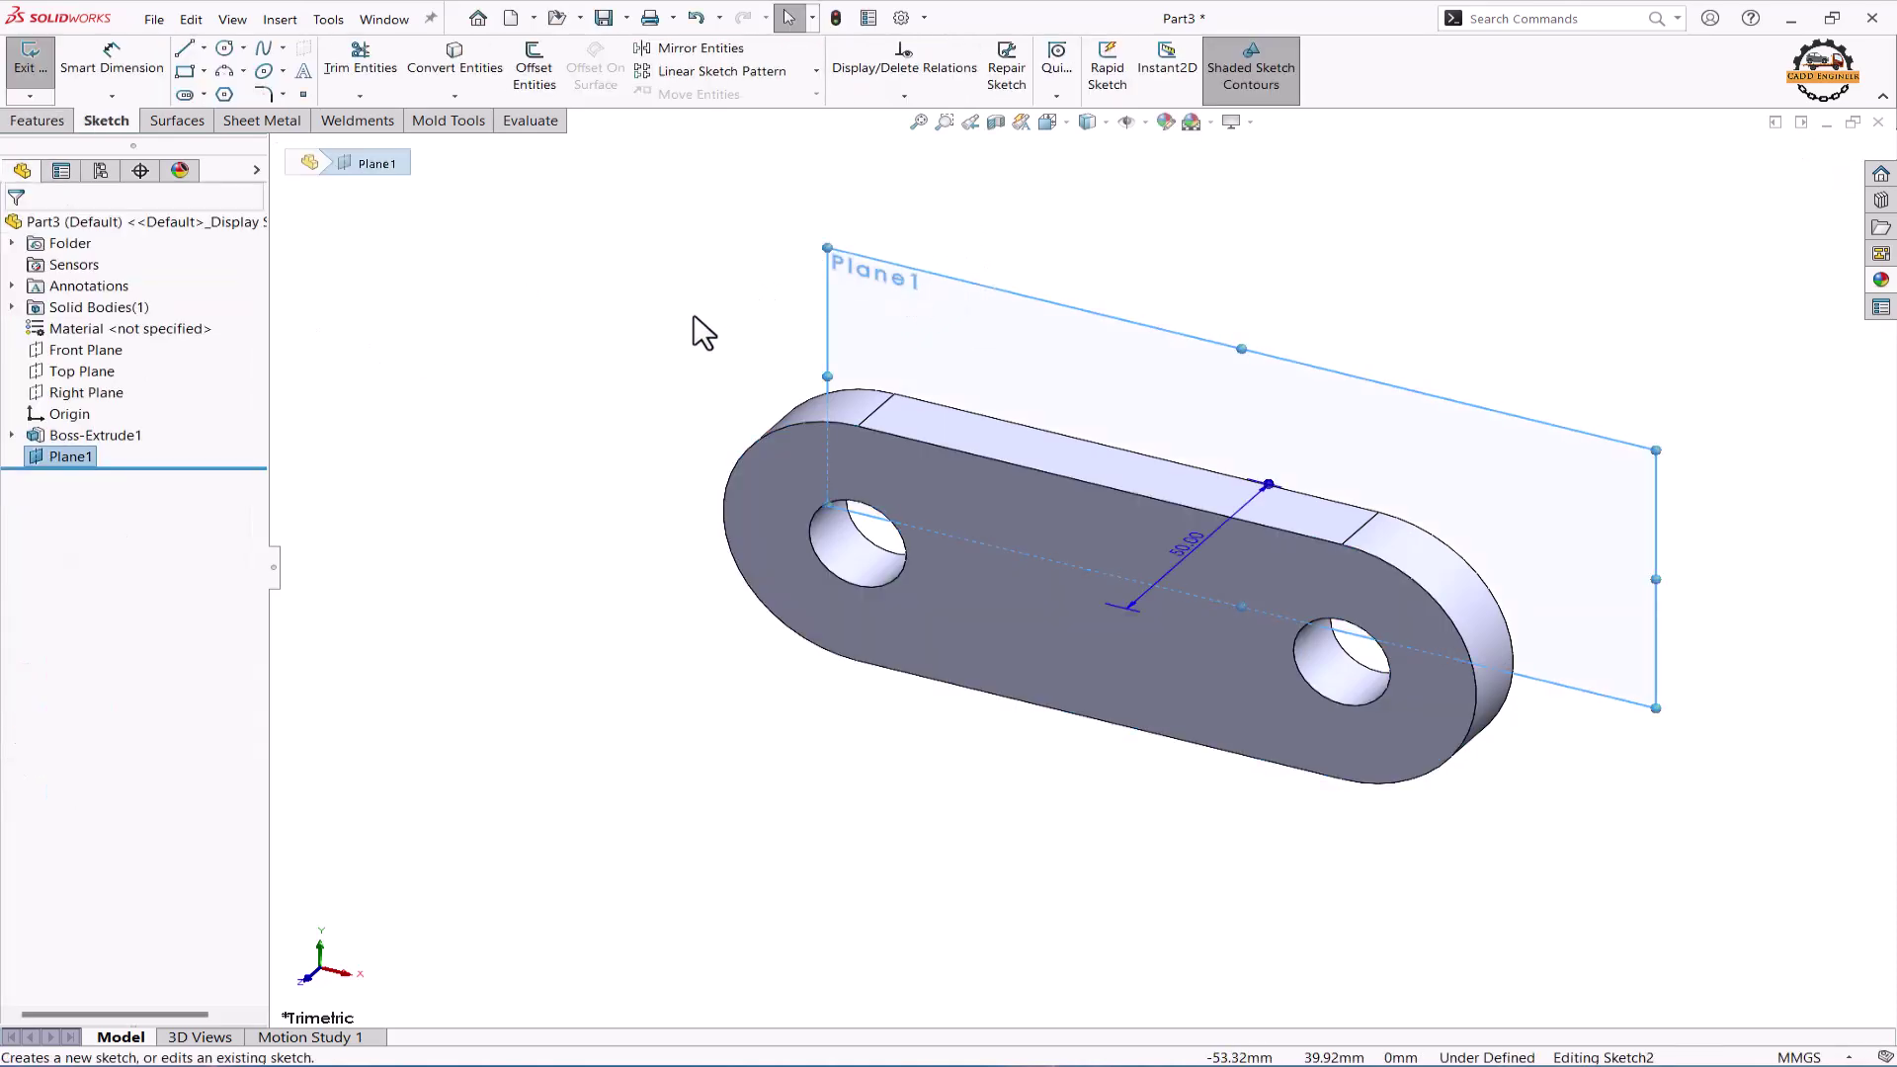
left_click(226, 48)
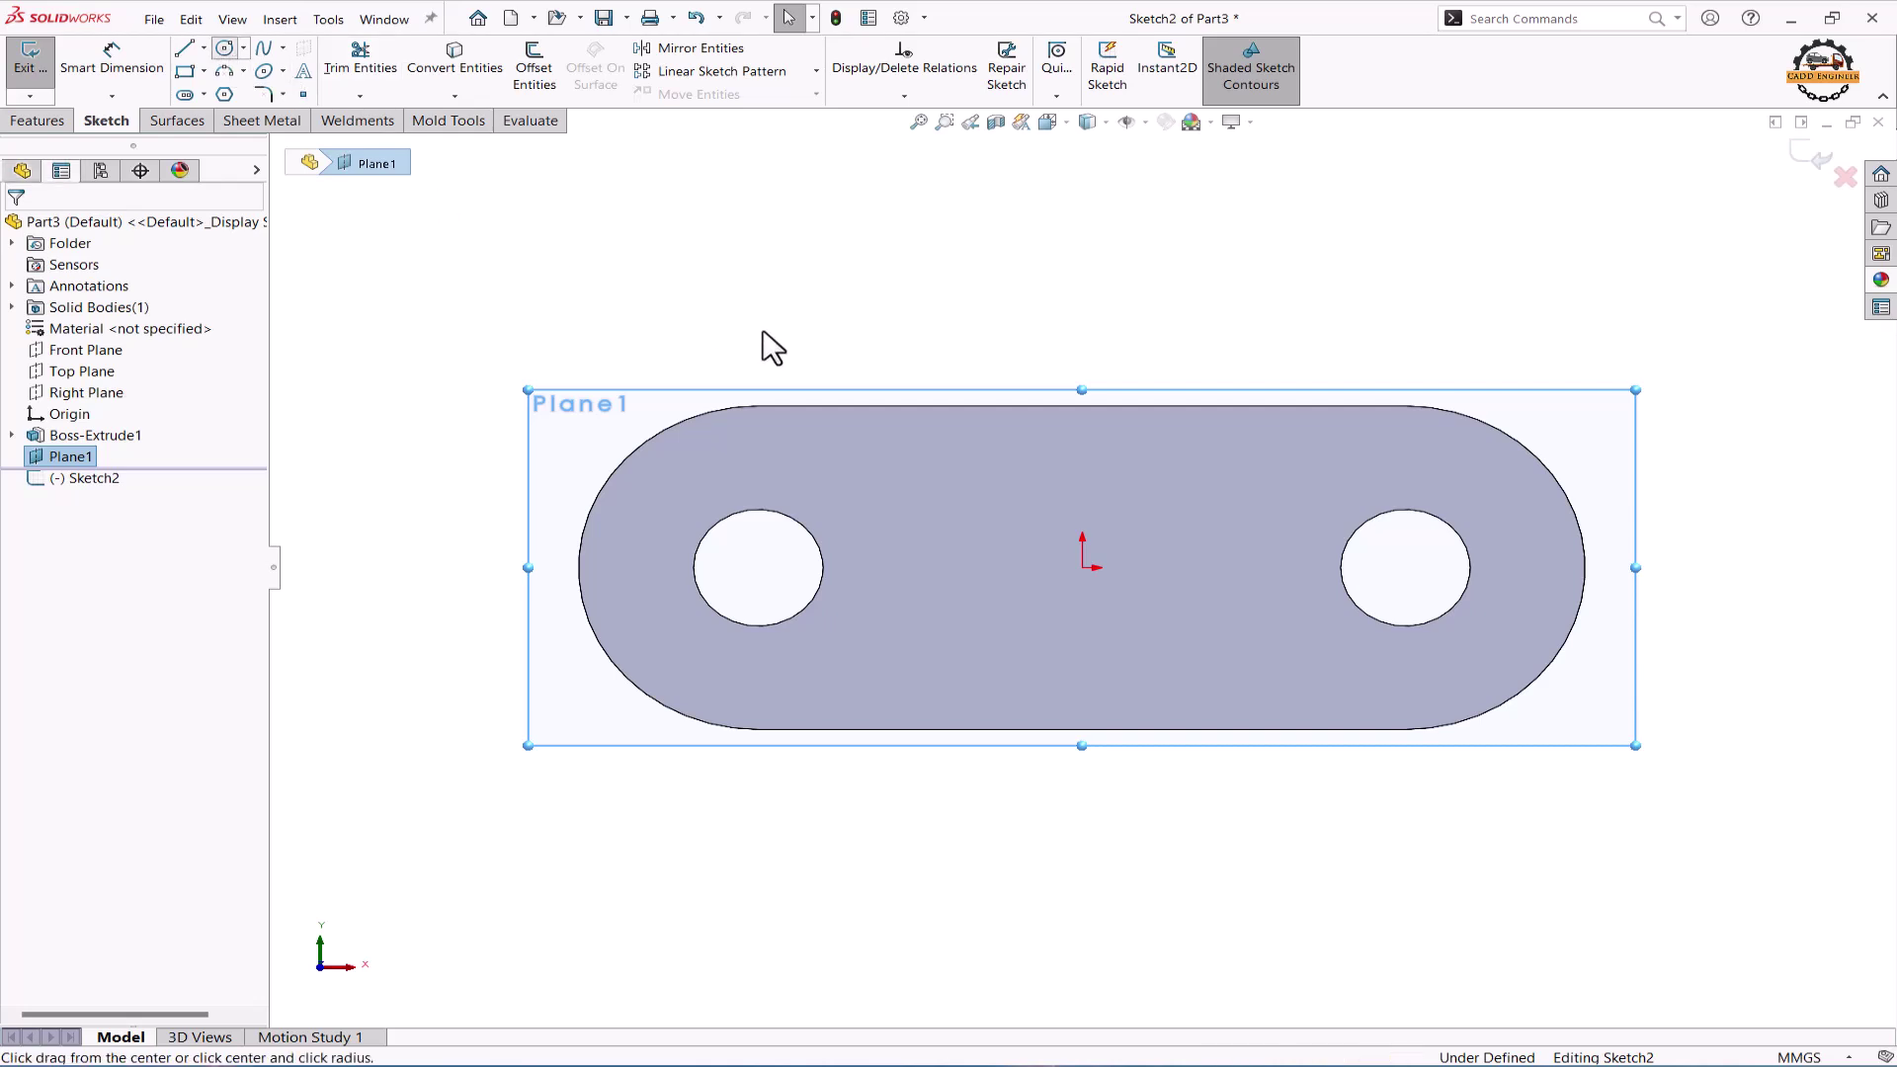
key("z")
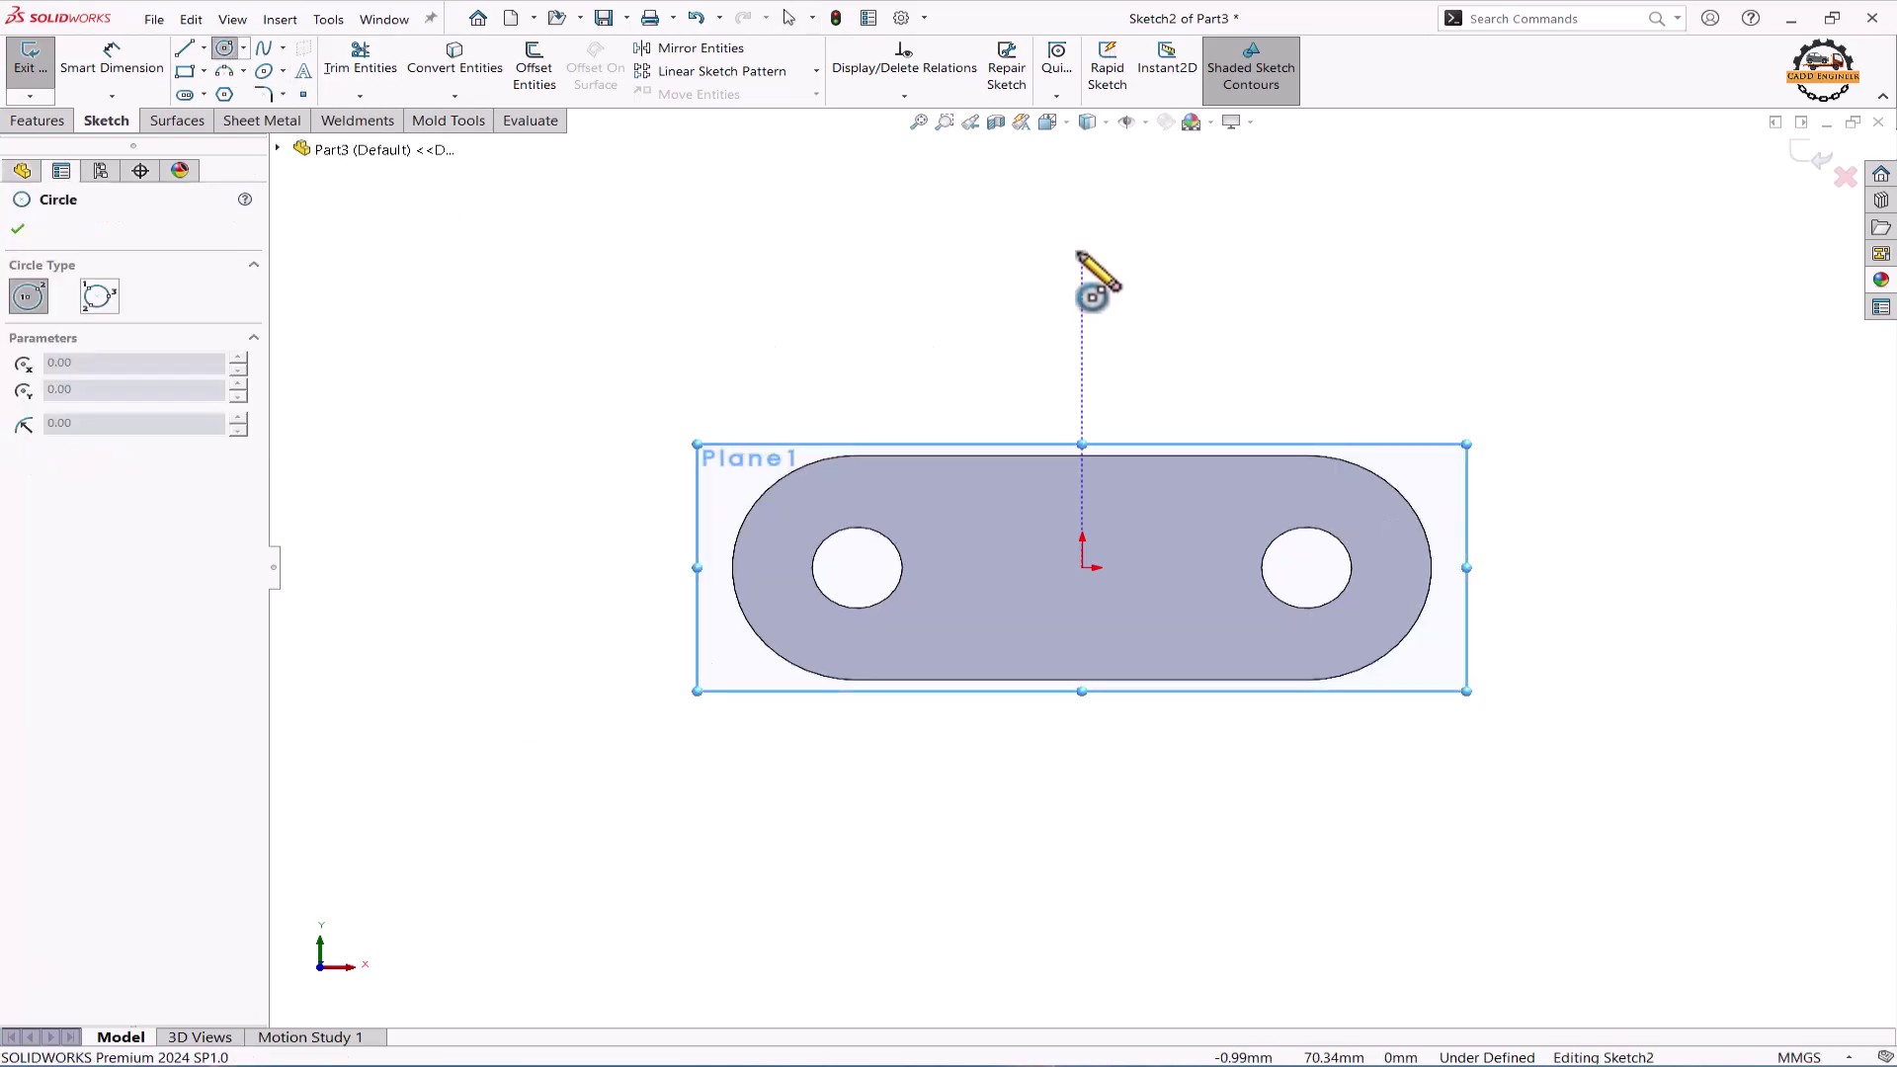
left_click(1082, 251)
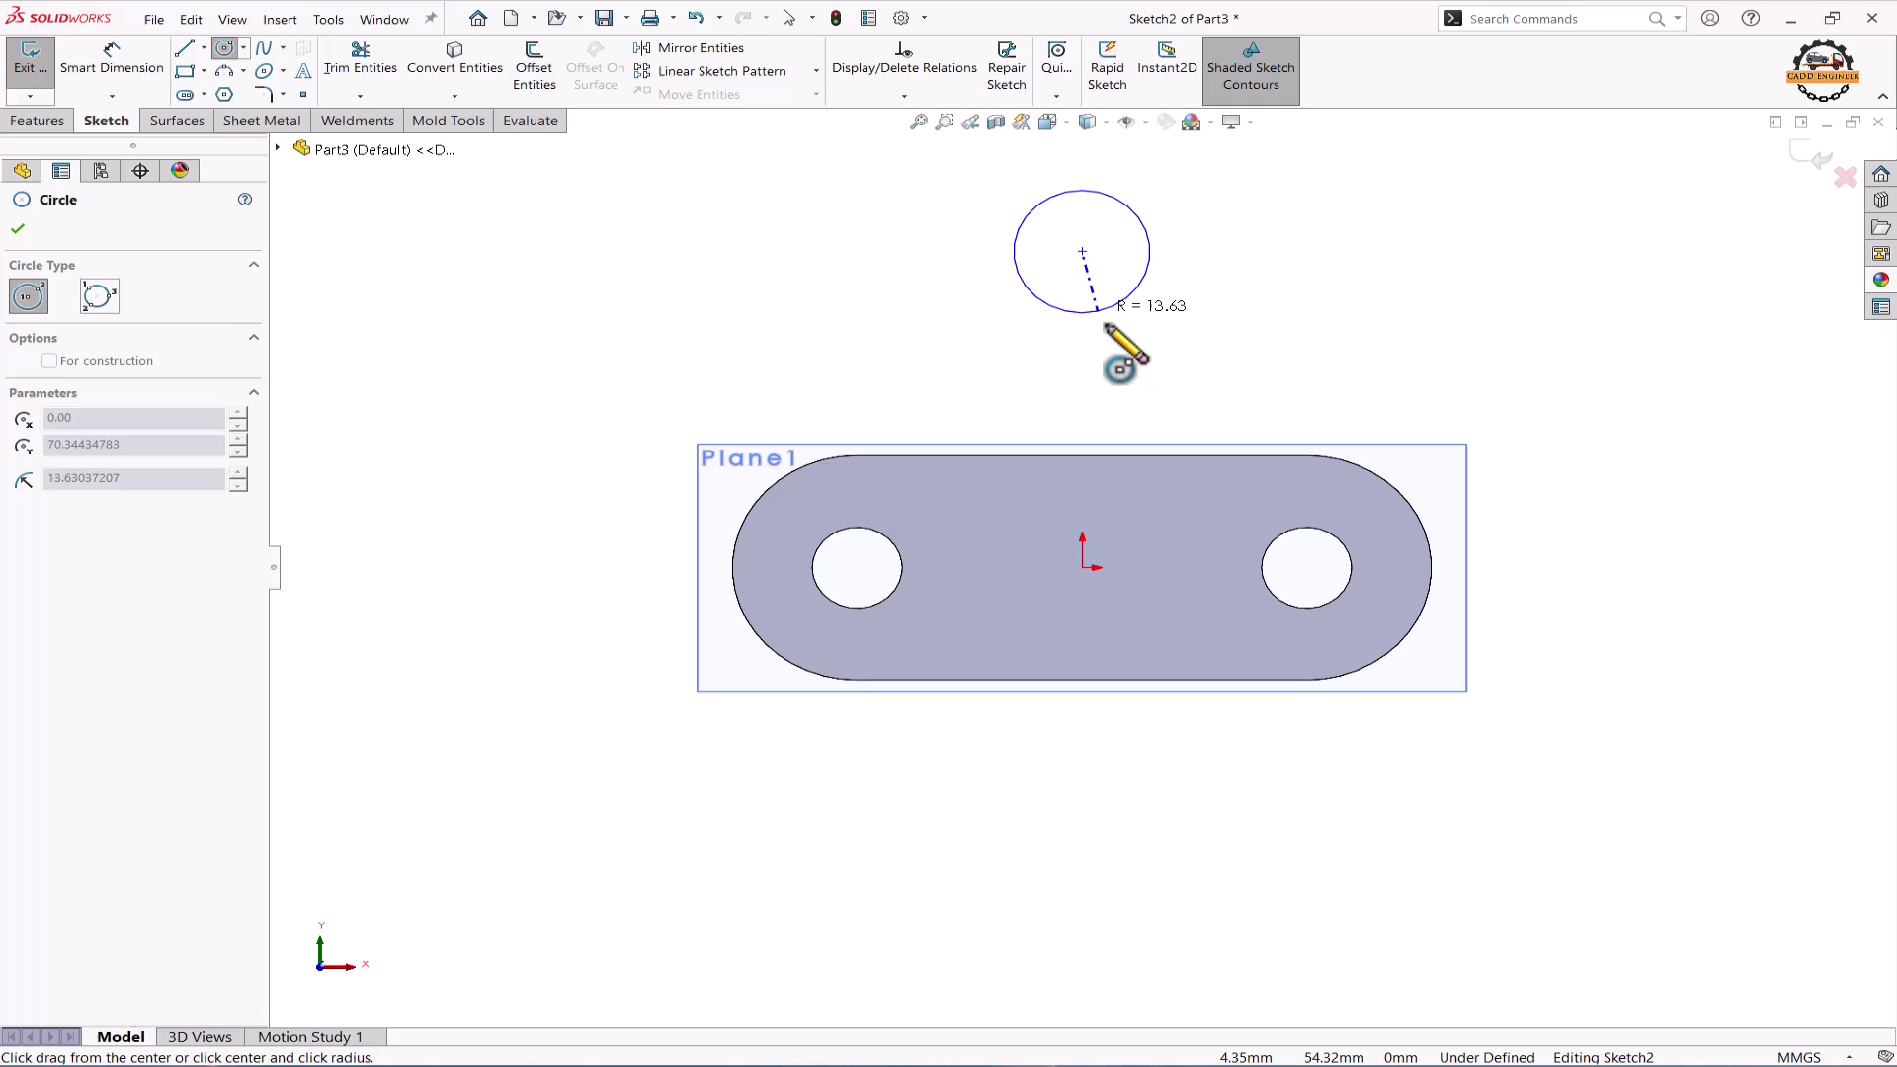
left_click(1082, 339)
left_click(1085, 293)
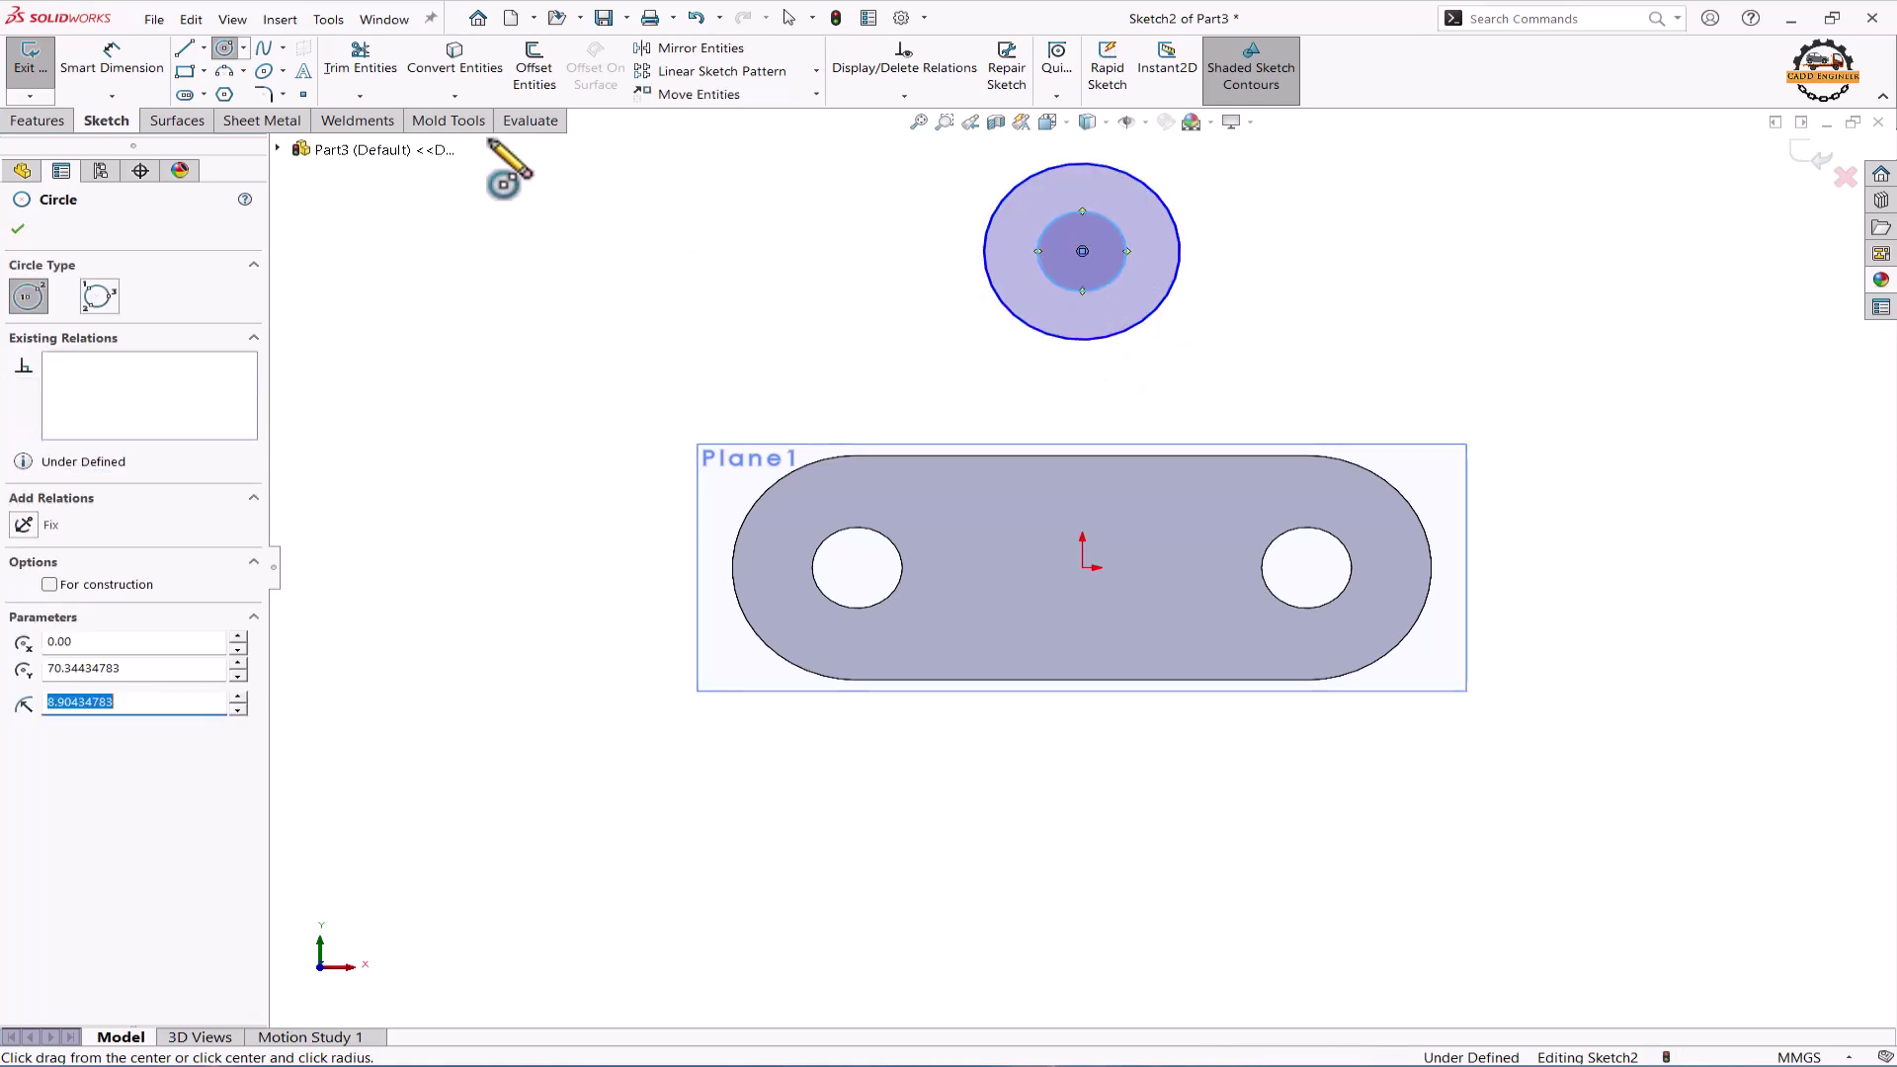
- Dimension the inner circle with a diameter of 23 mm and the outer circle with a diameter of 50 mm
left_click(117, 67)
left_click(1052, 289)
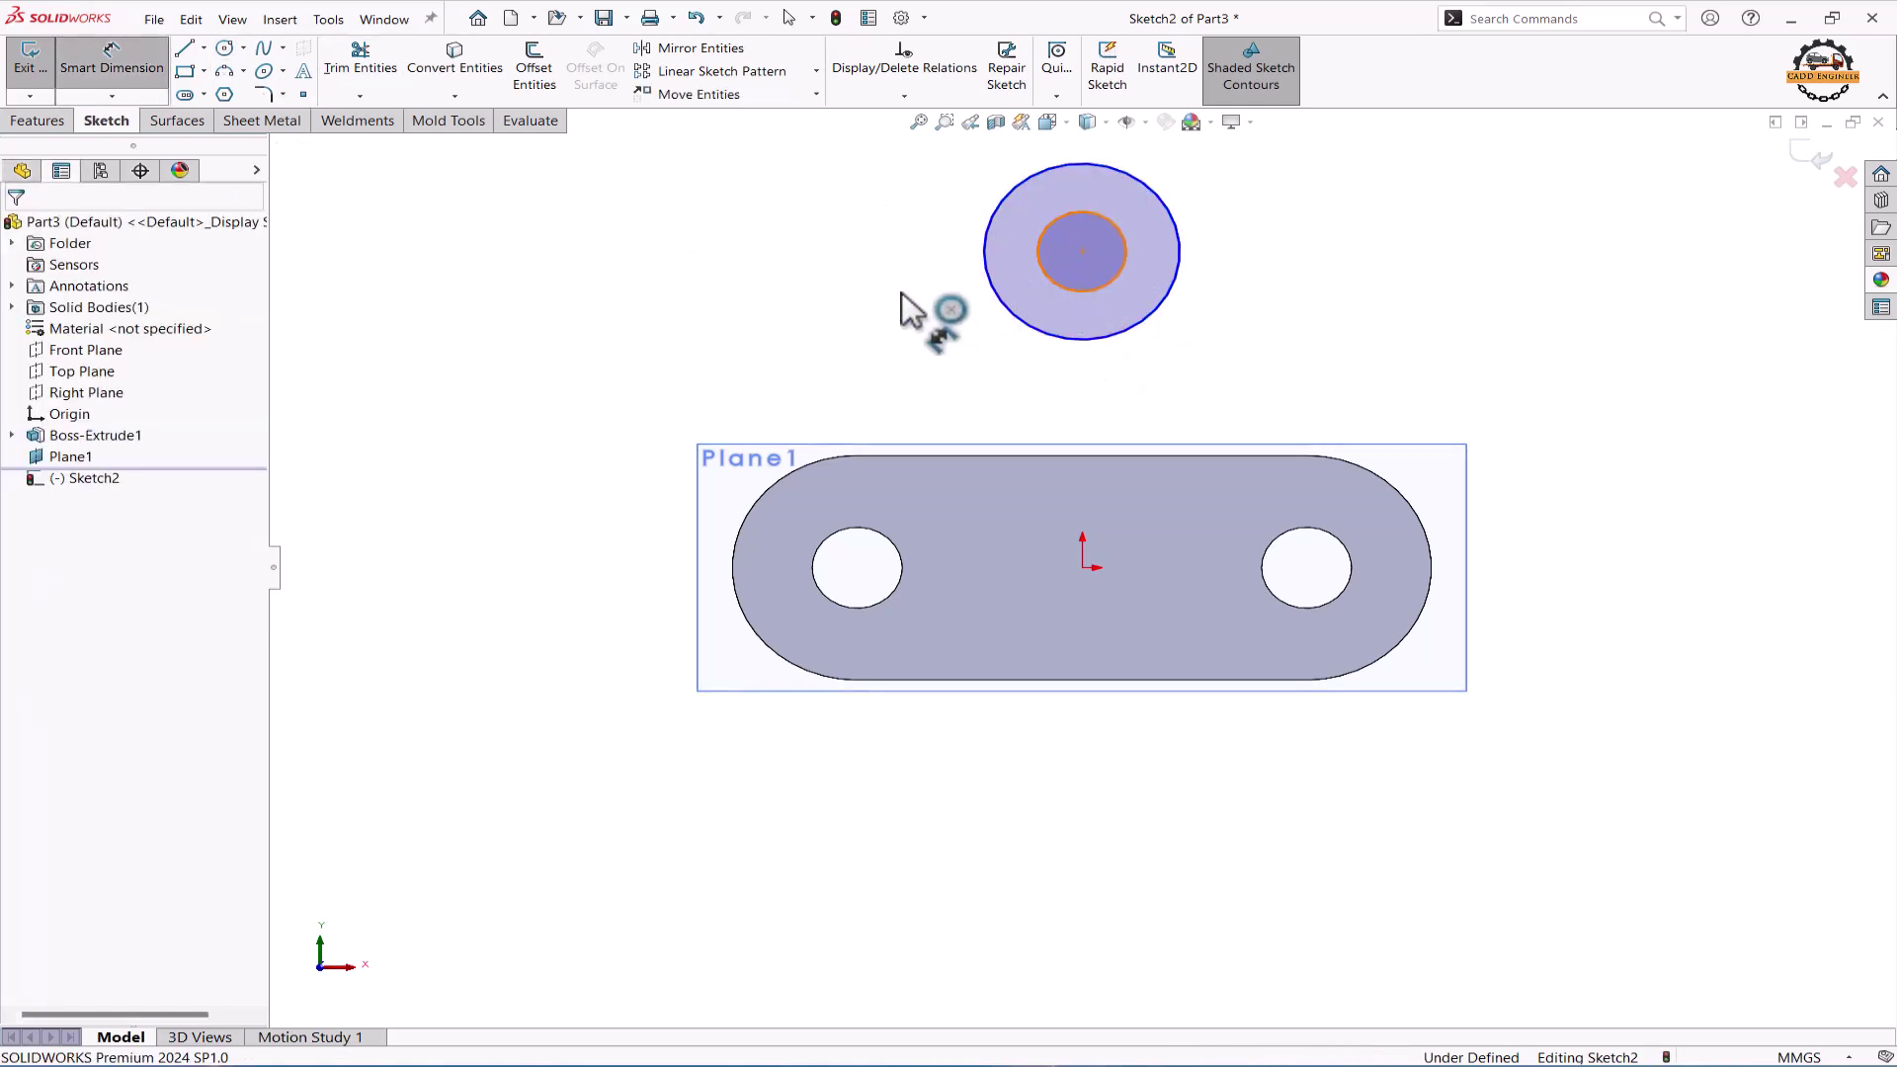
left_click(894, 314)
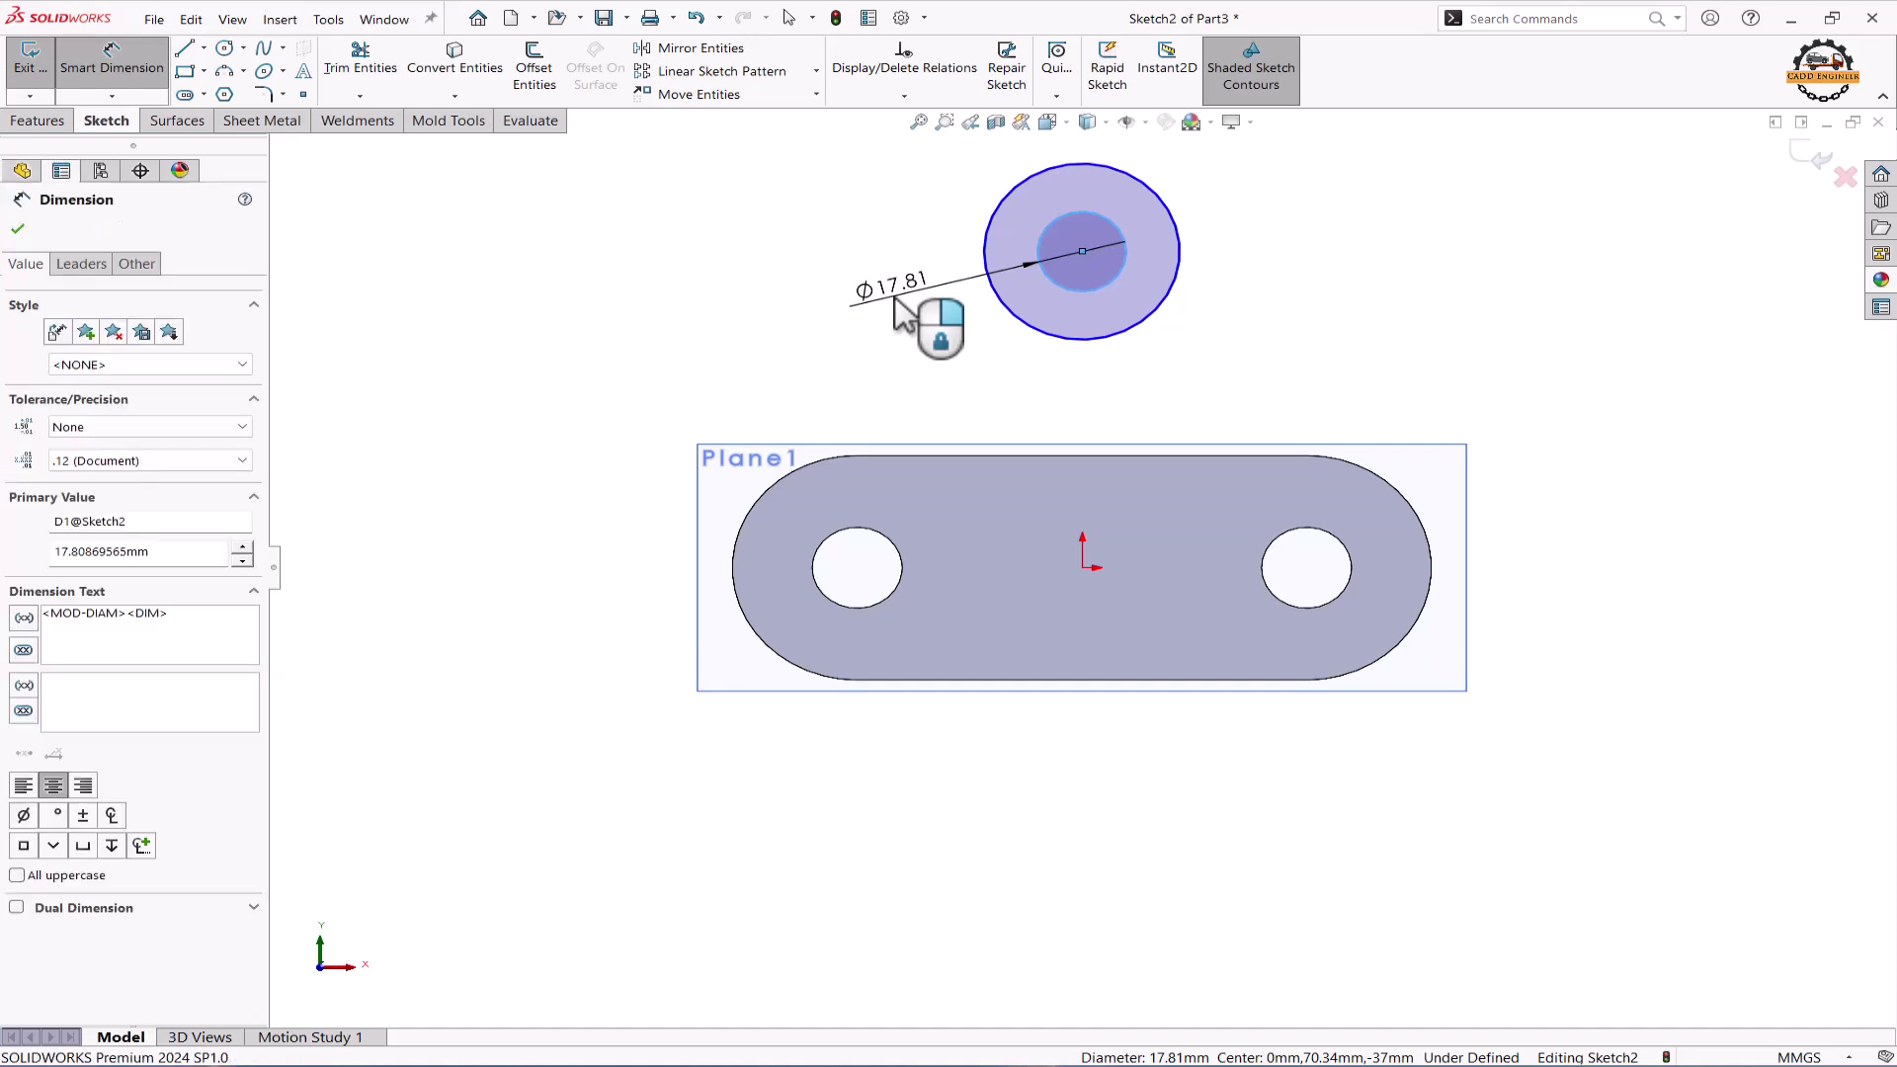
key("Return")
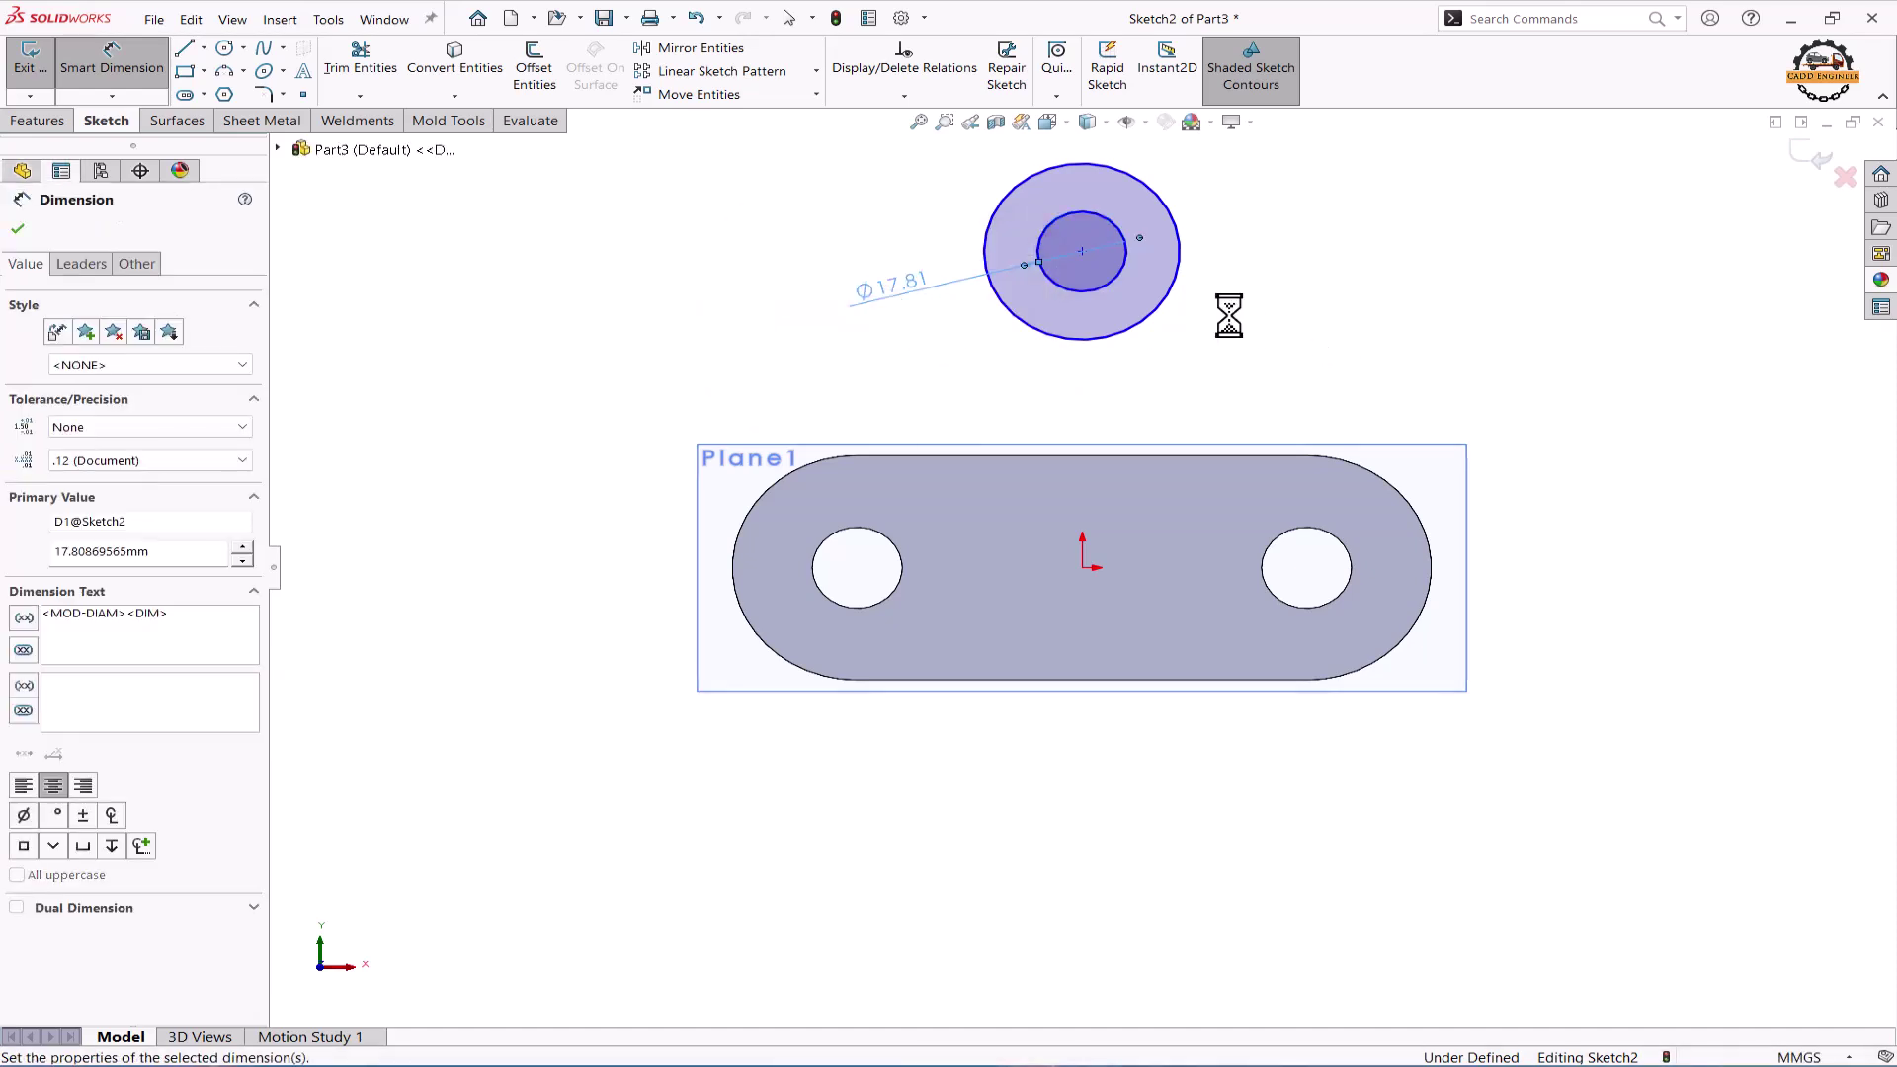
left_click(1170, 301)
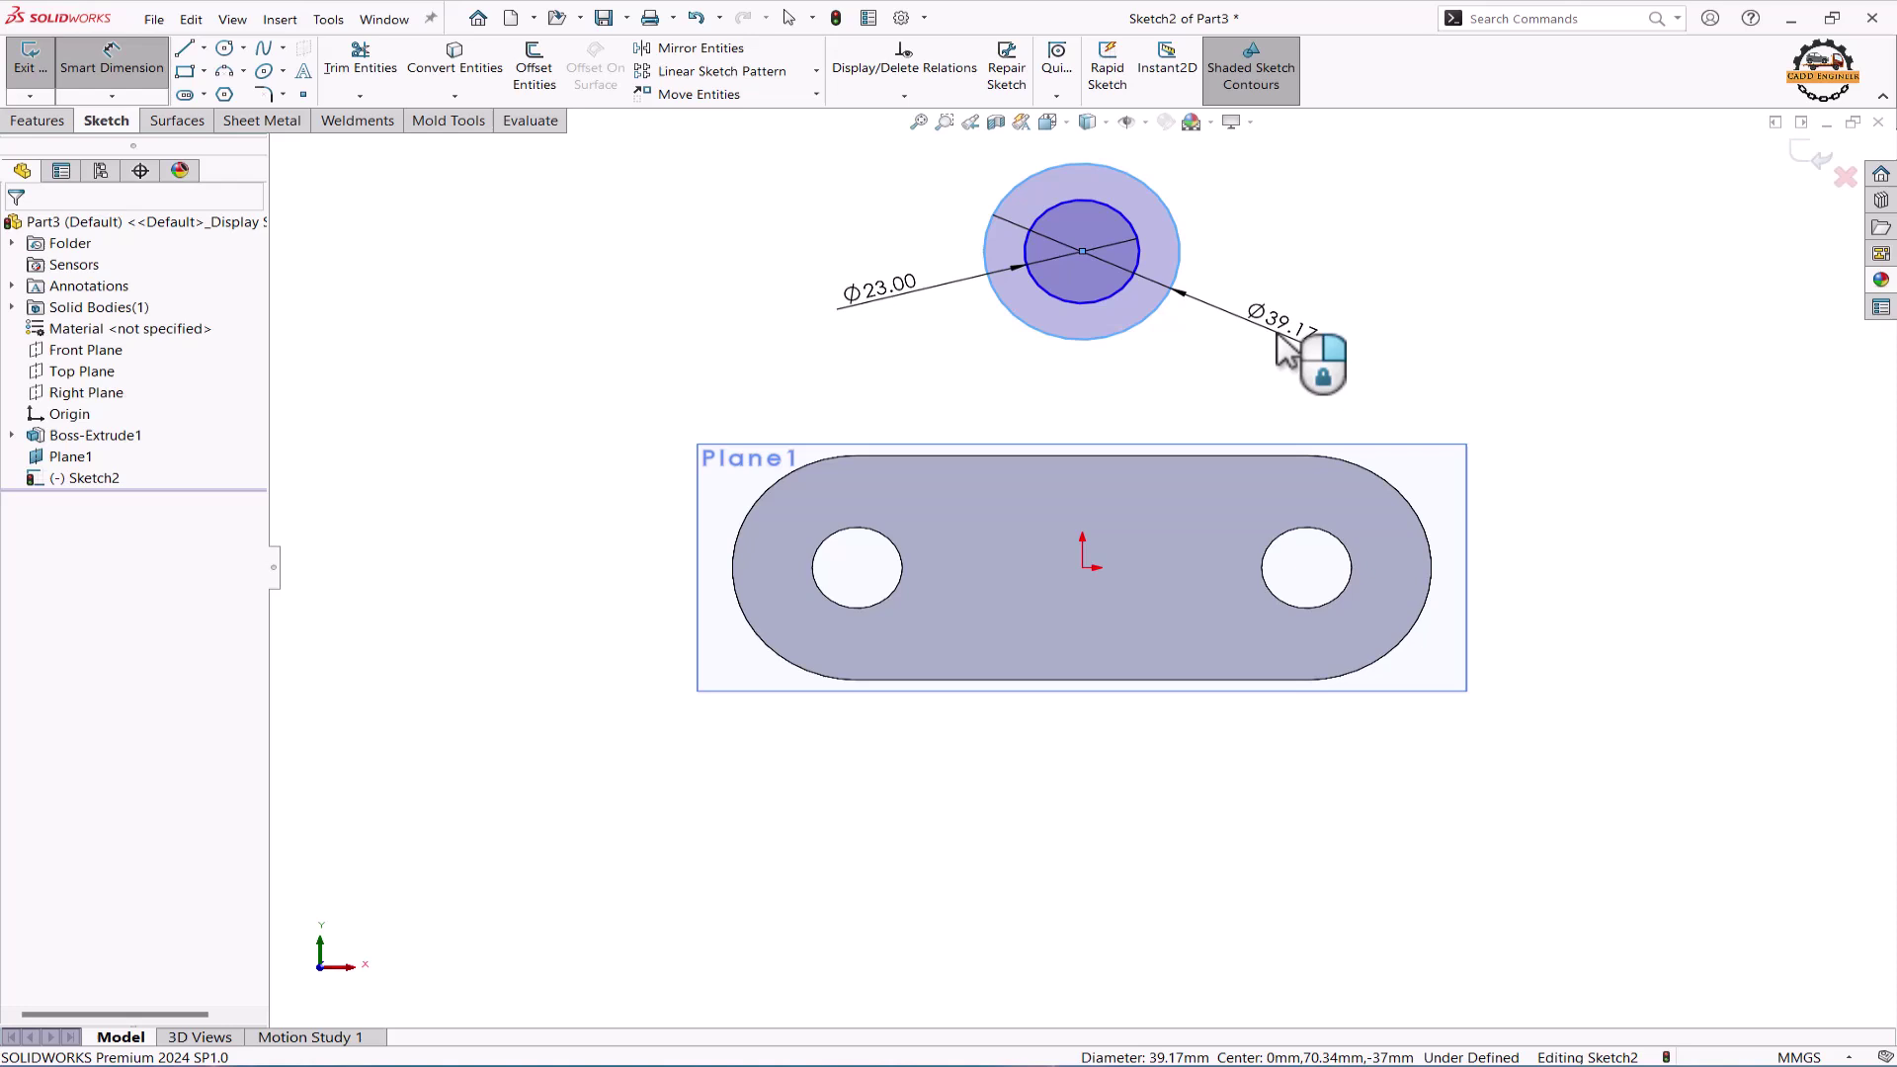
left_click(1284, 351)
type("50")
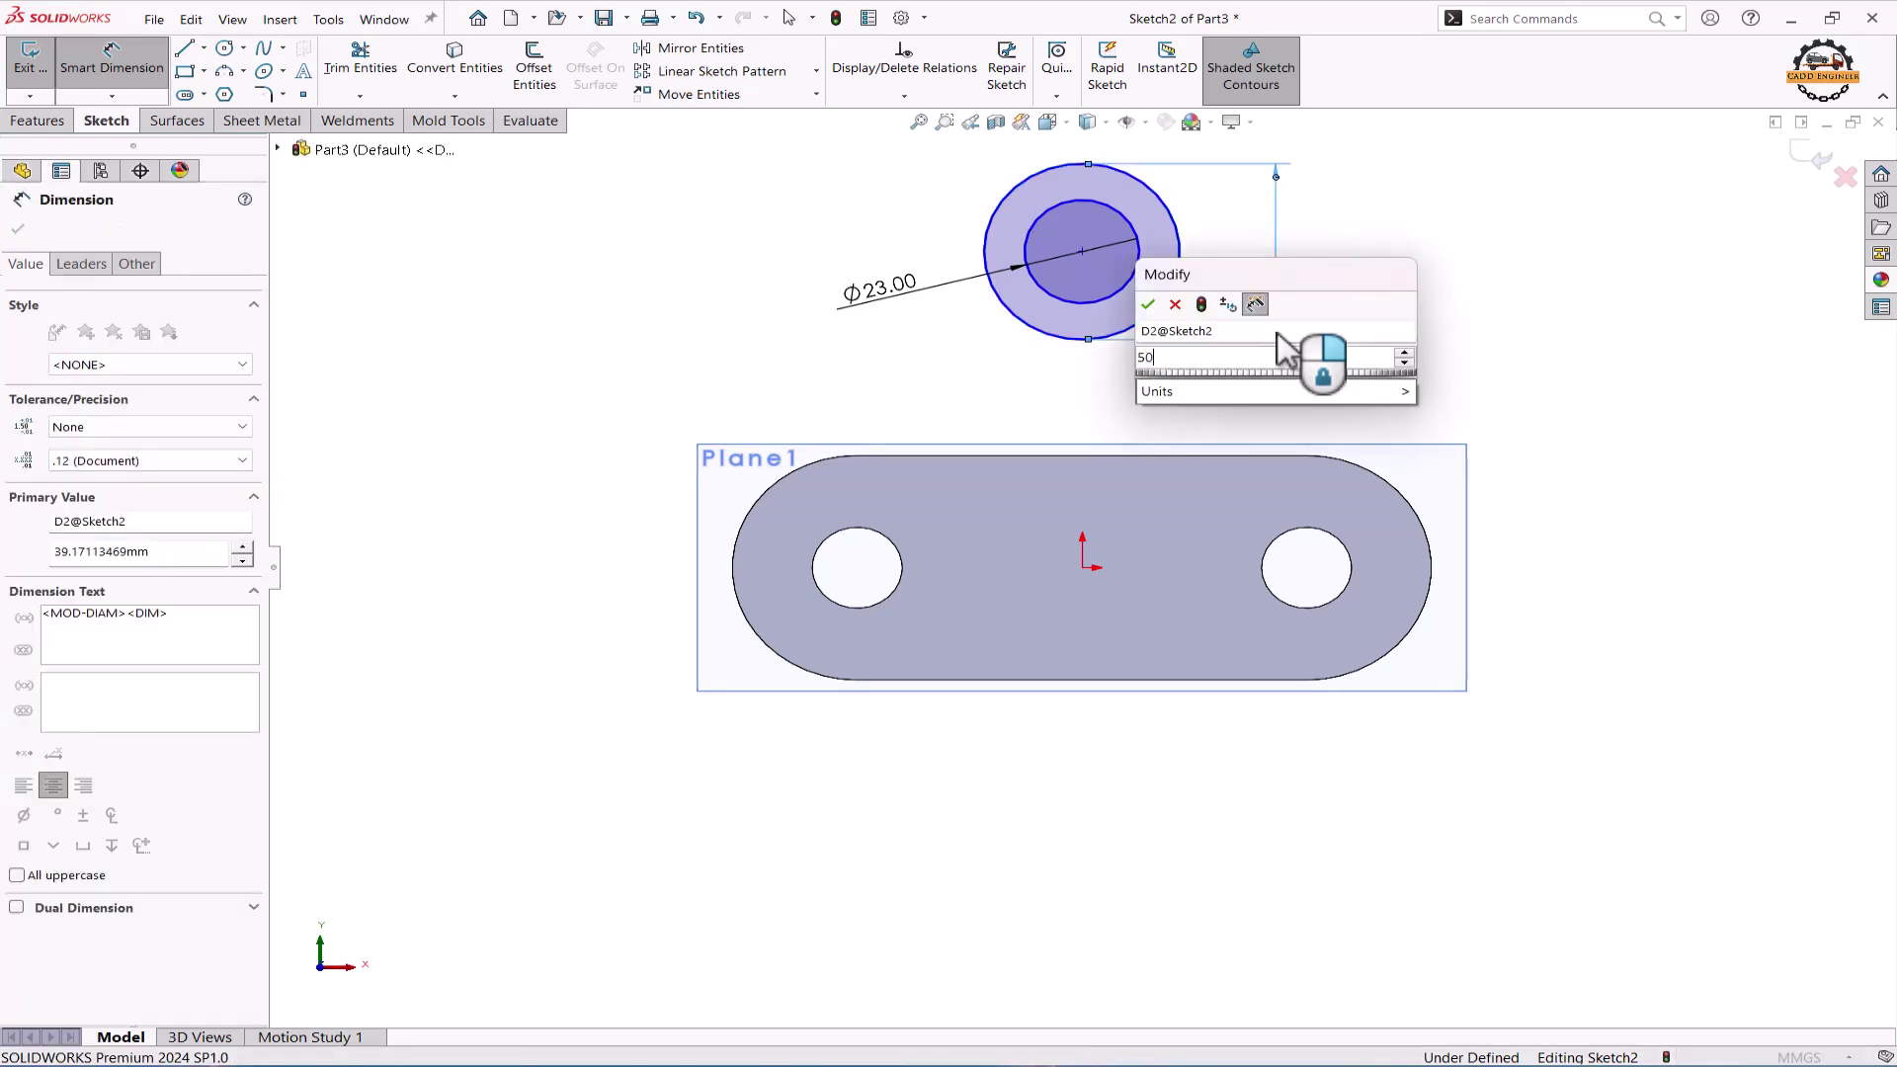
key("Return")
- Dimension the vertical distance between the circles' centre and the origin as 63 mm
left_click(1083, 252)
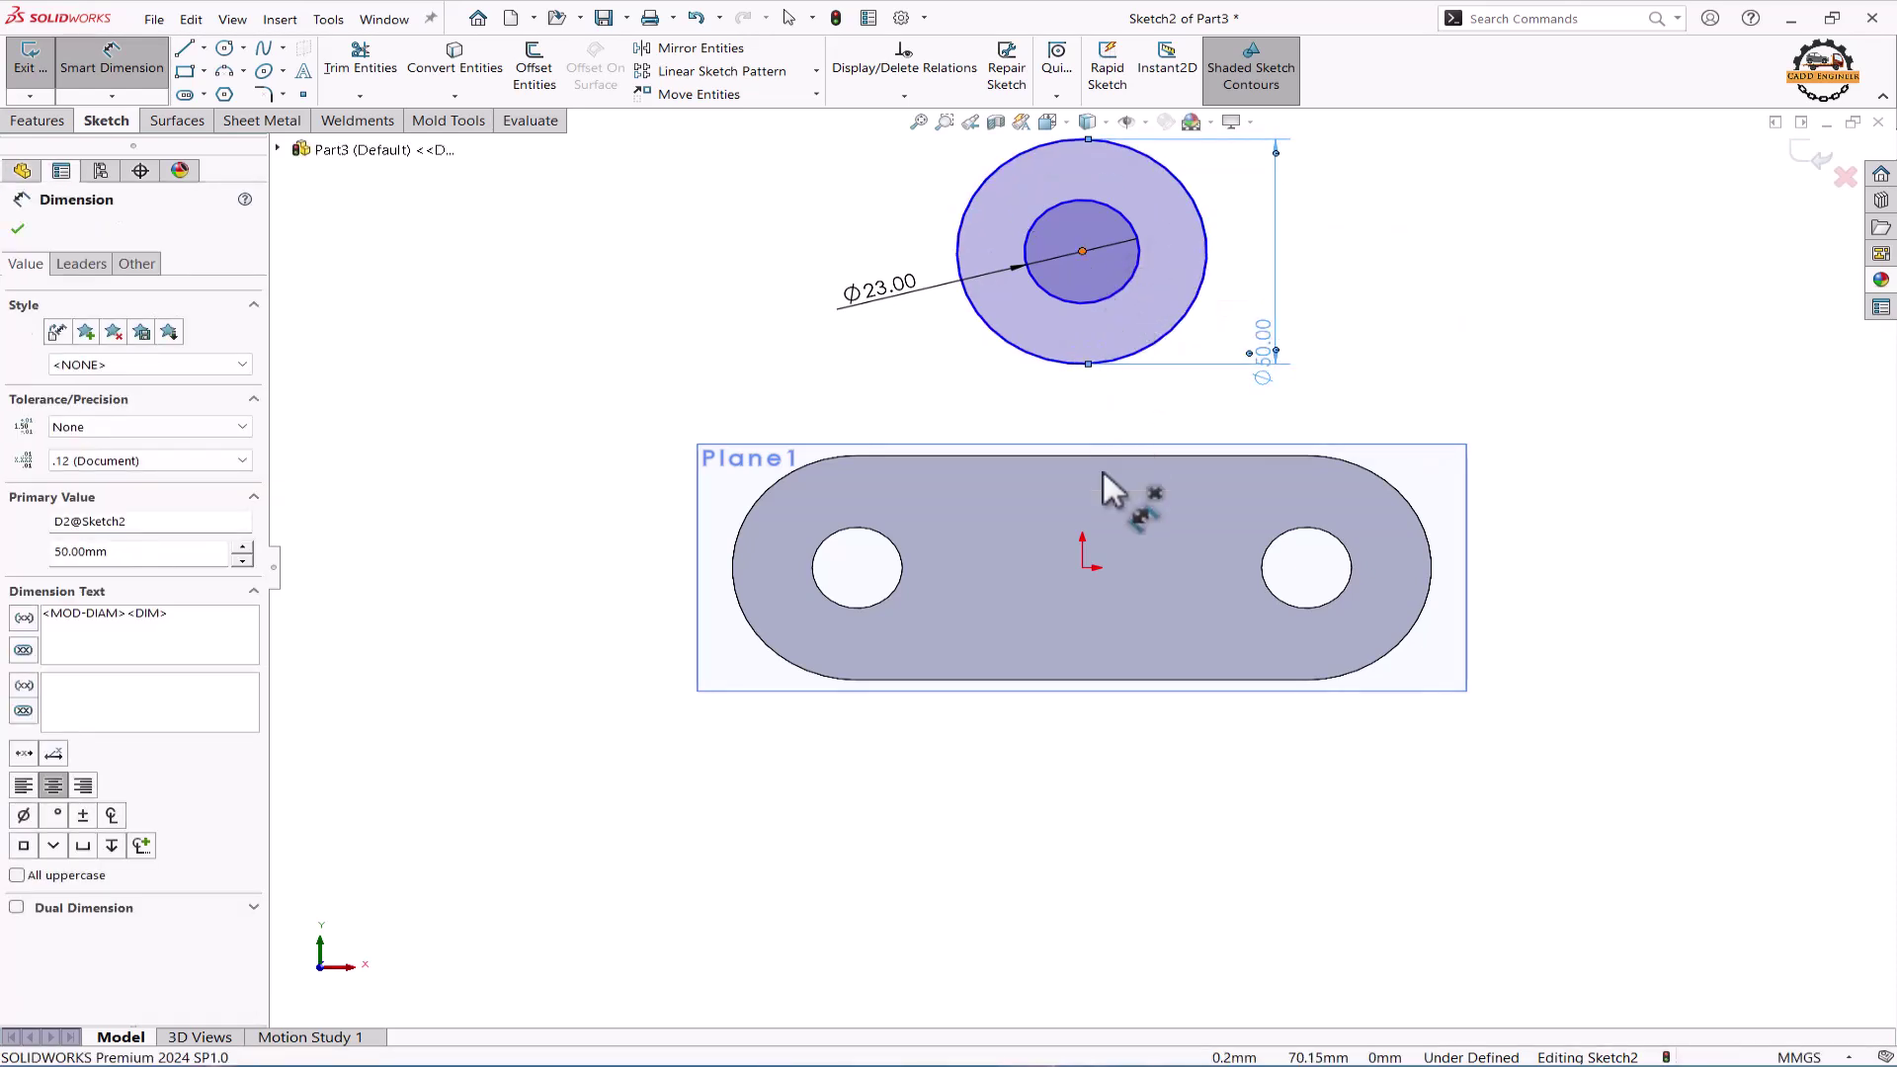
left_click(1080, 568)
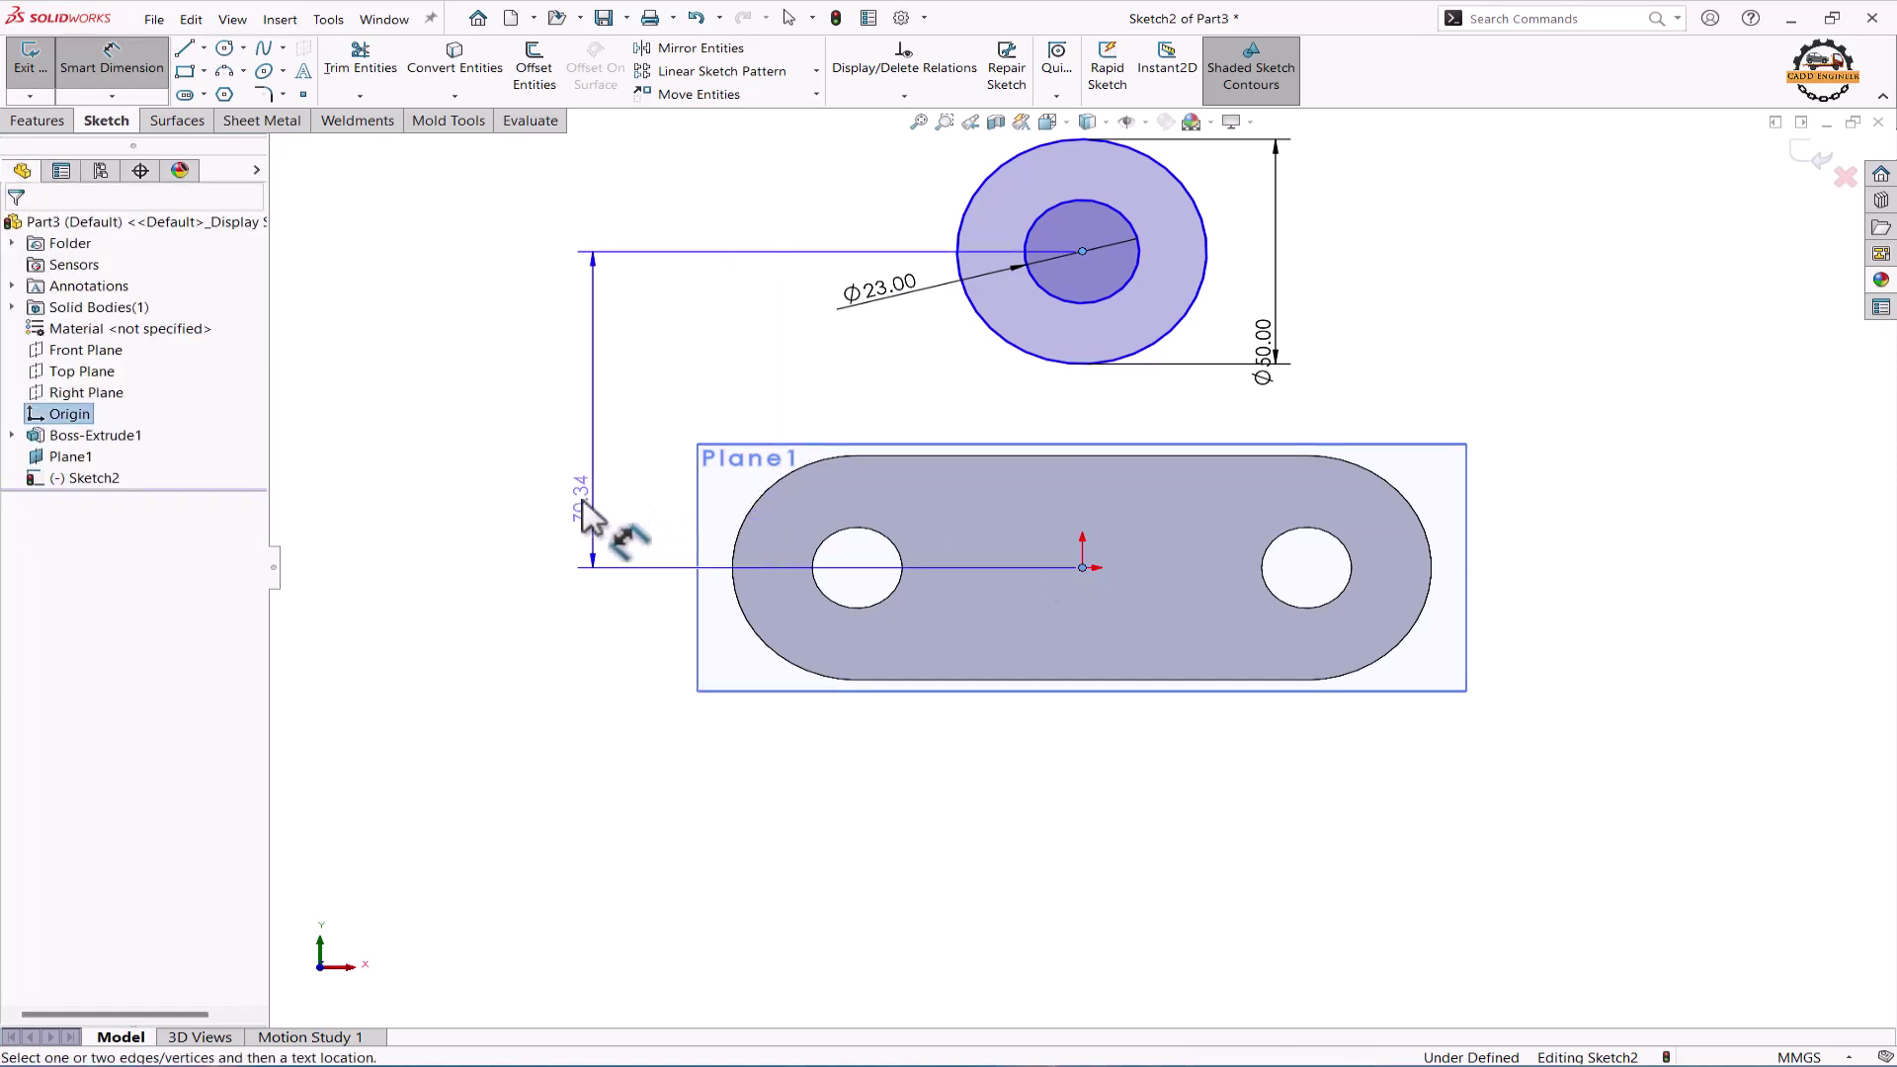
left_click(567, 500)
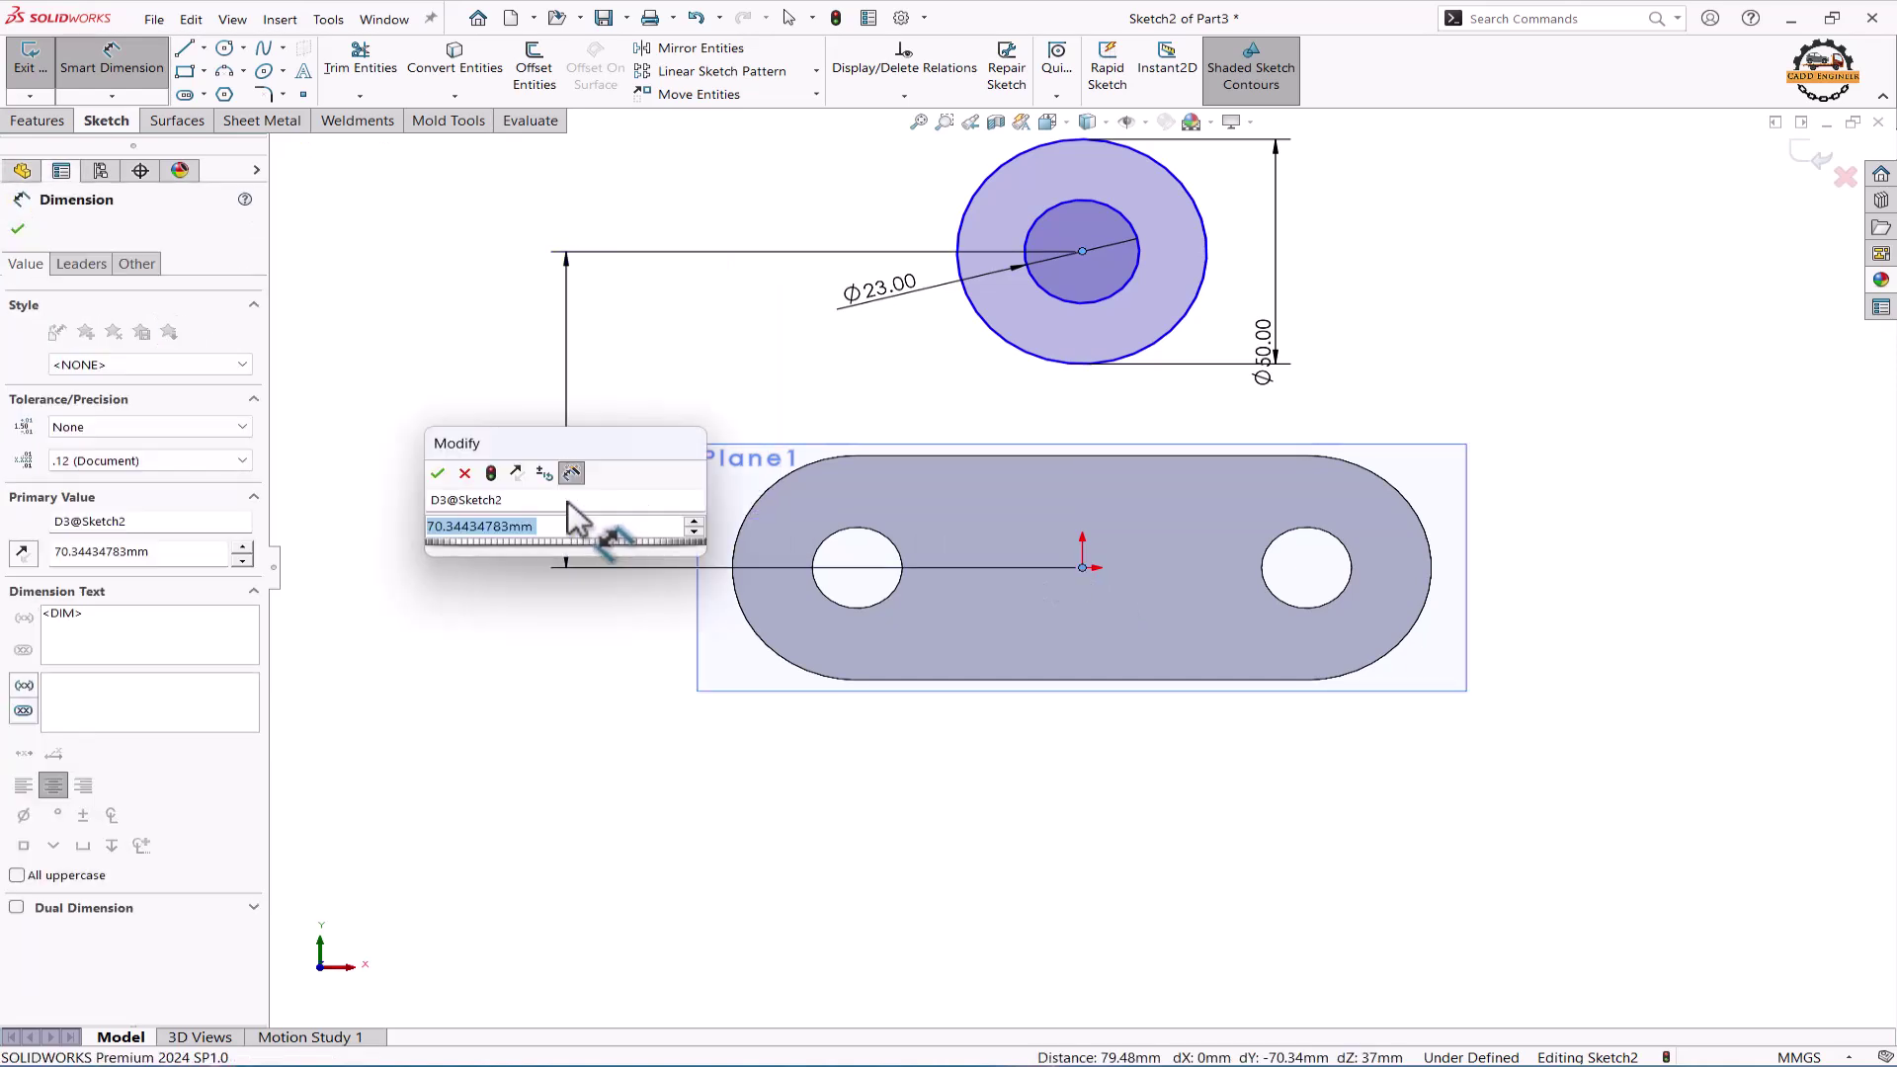
key("Return")
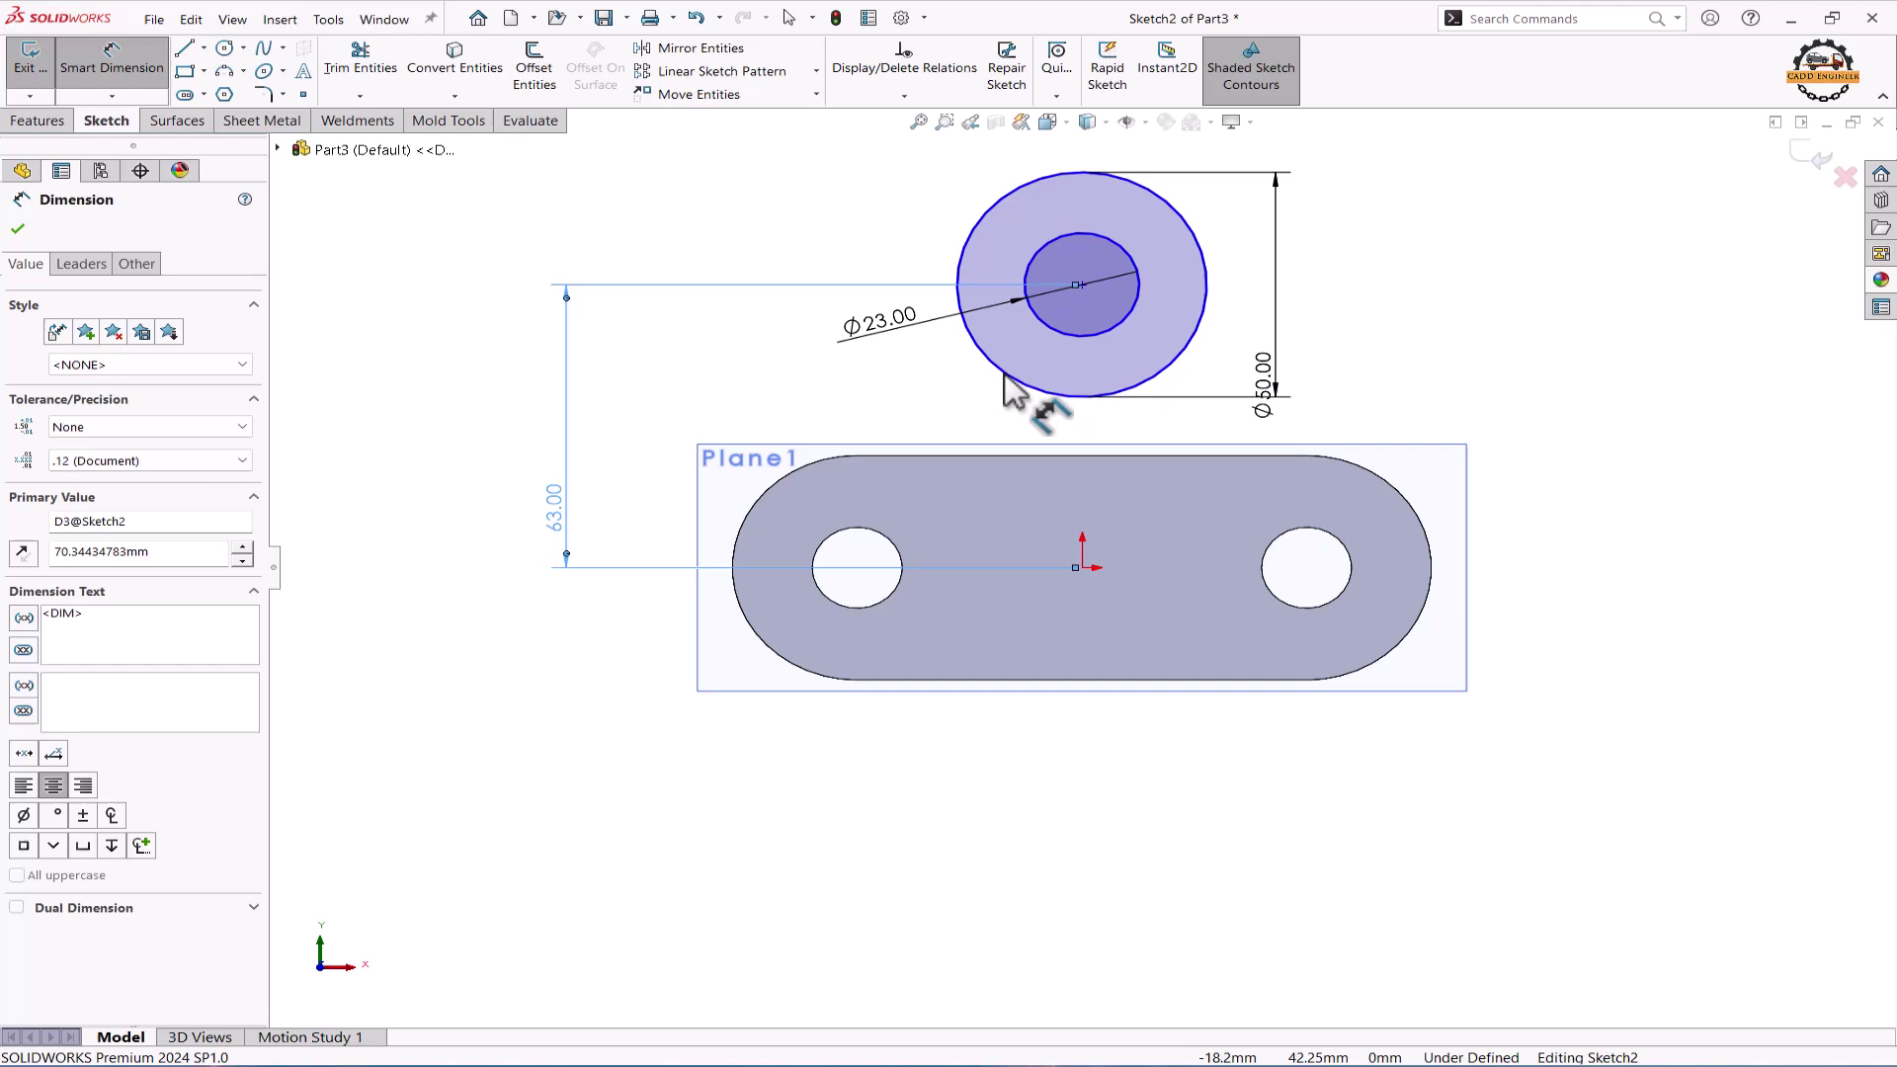
key("Escape")
- Add a Vertical relation between the circles' centre point and the origin
left_click(1080, 286)
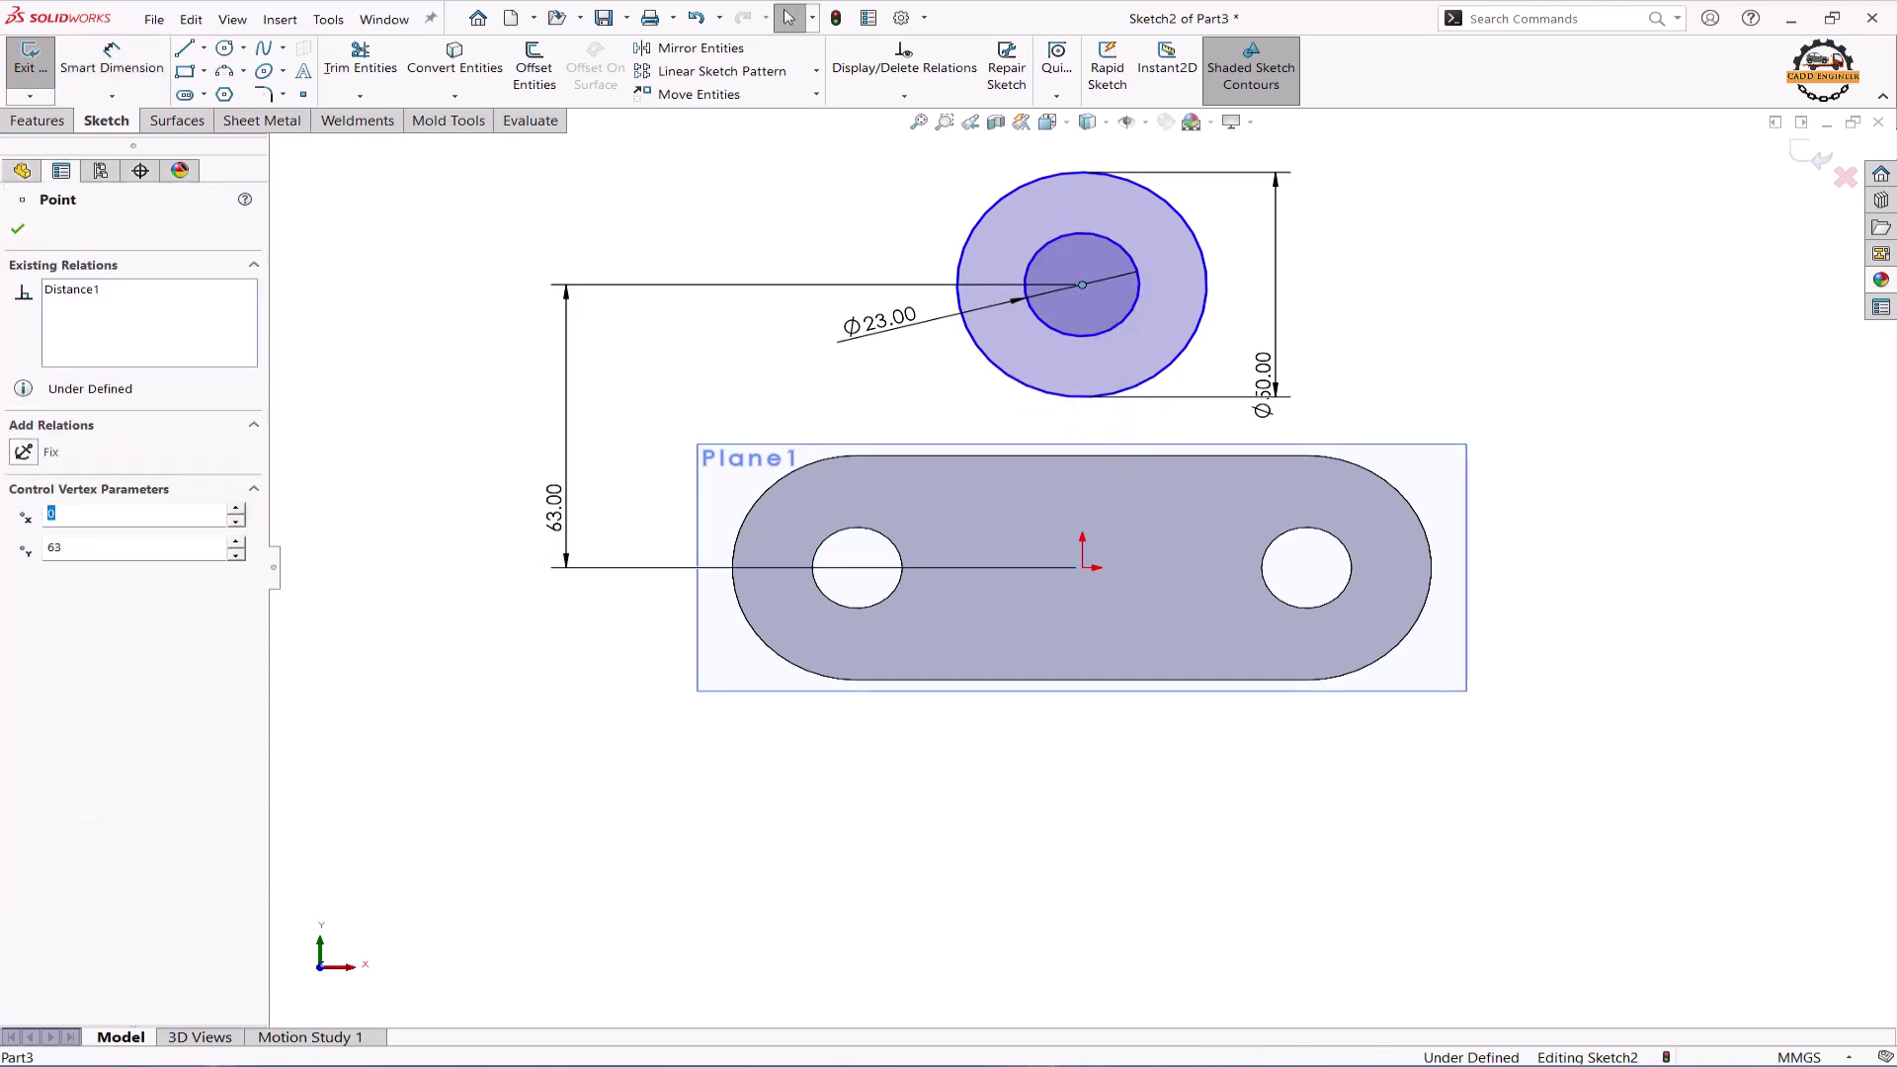
left_click(1083, 568, "ctrl")
left_click(40, 570)
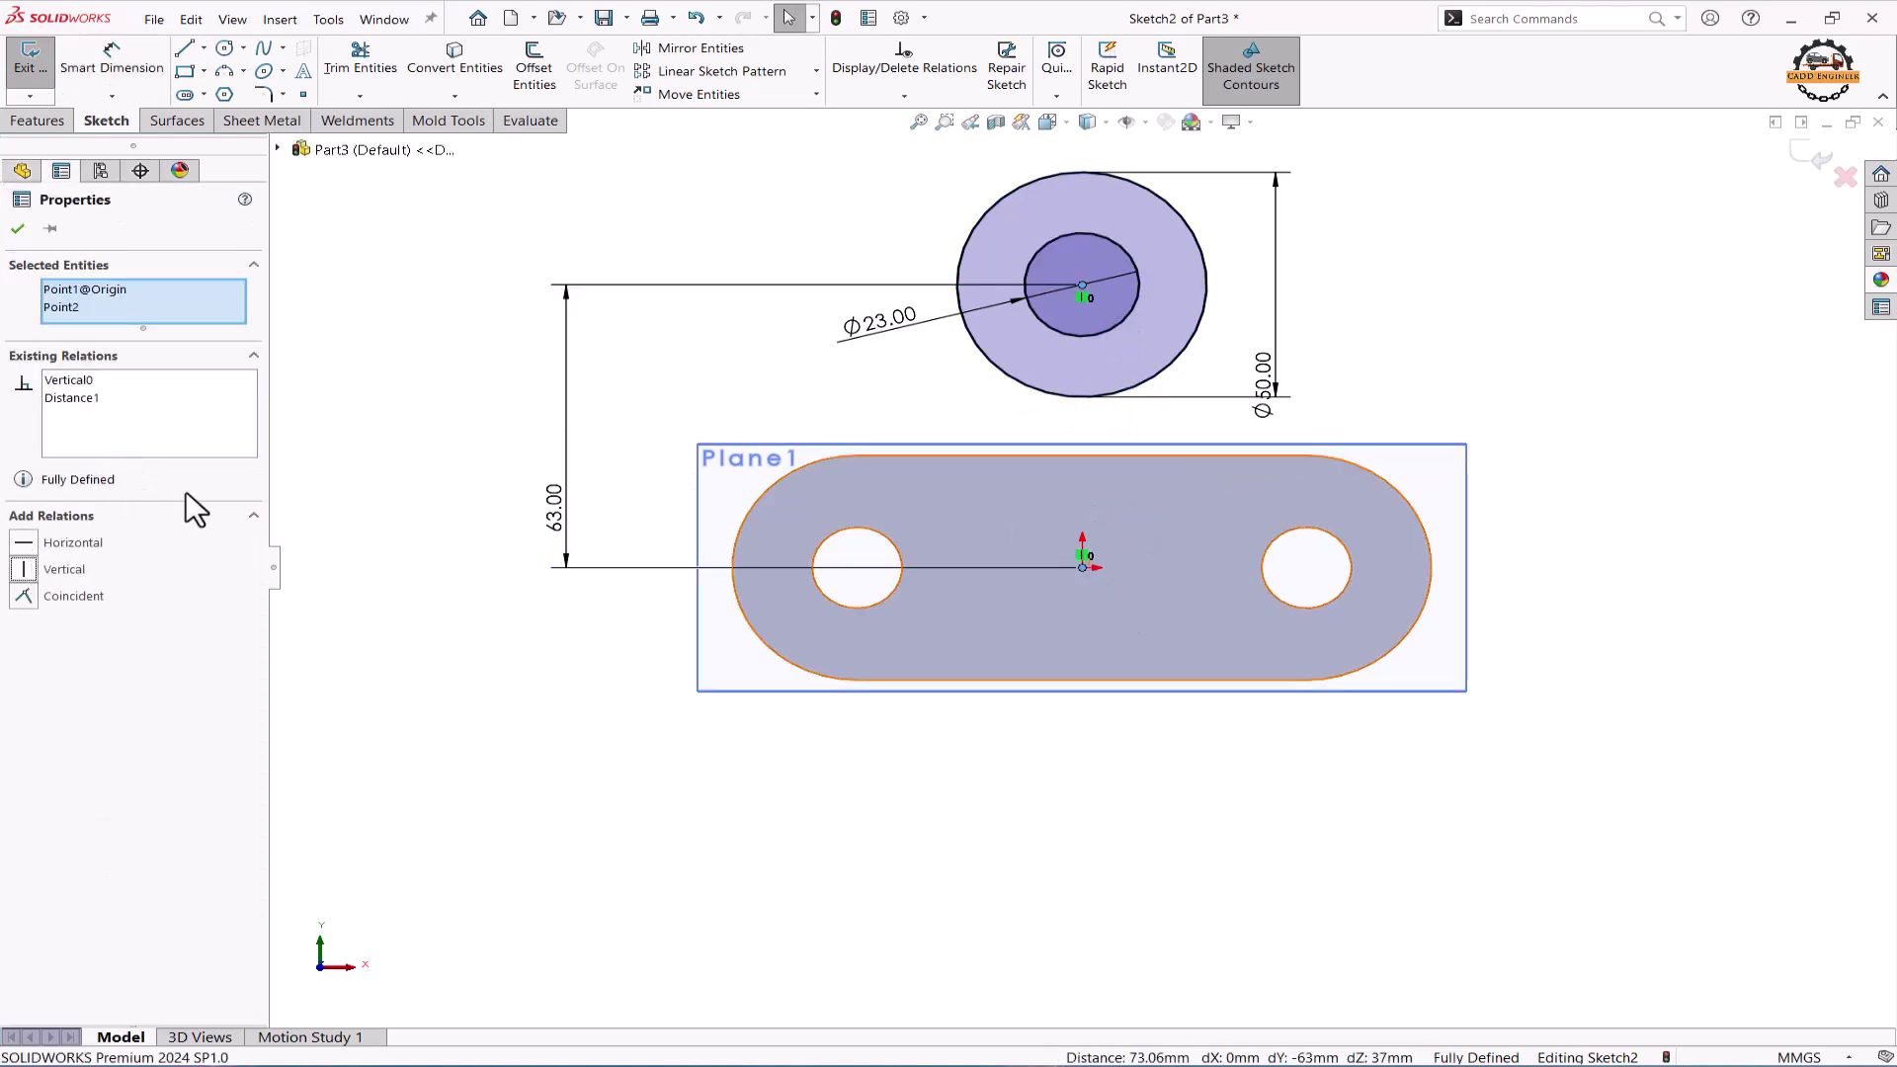
left_click(448, 446)
- Extrude the ring profile as a boss, 25 mm deep with the Blind end condition and Merge result enabled
left_click(37, 120)
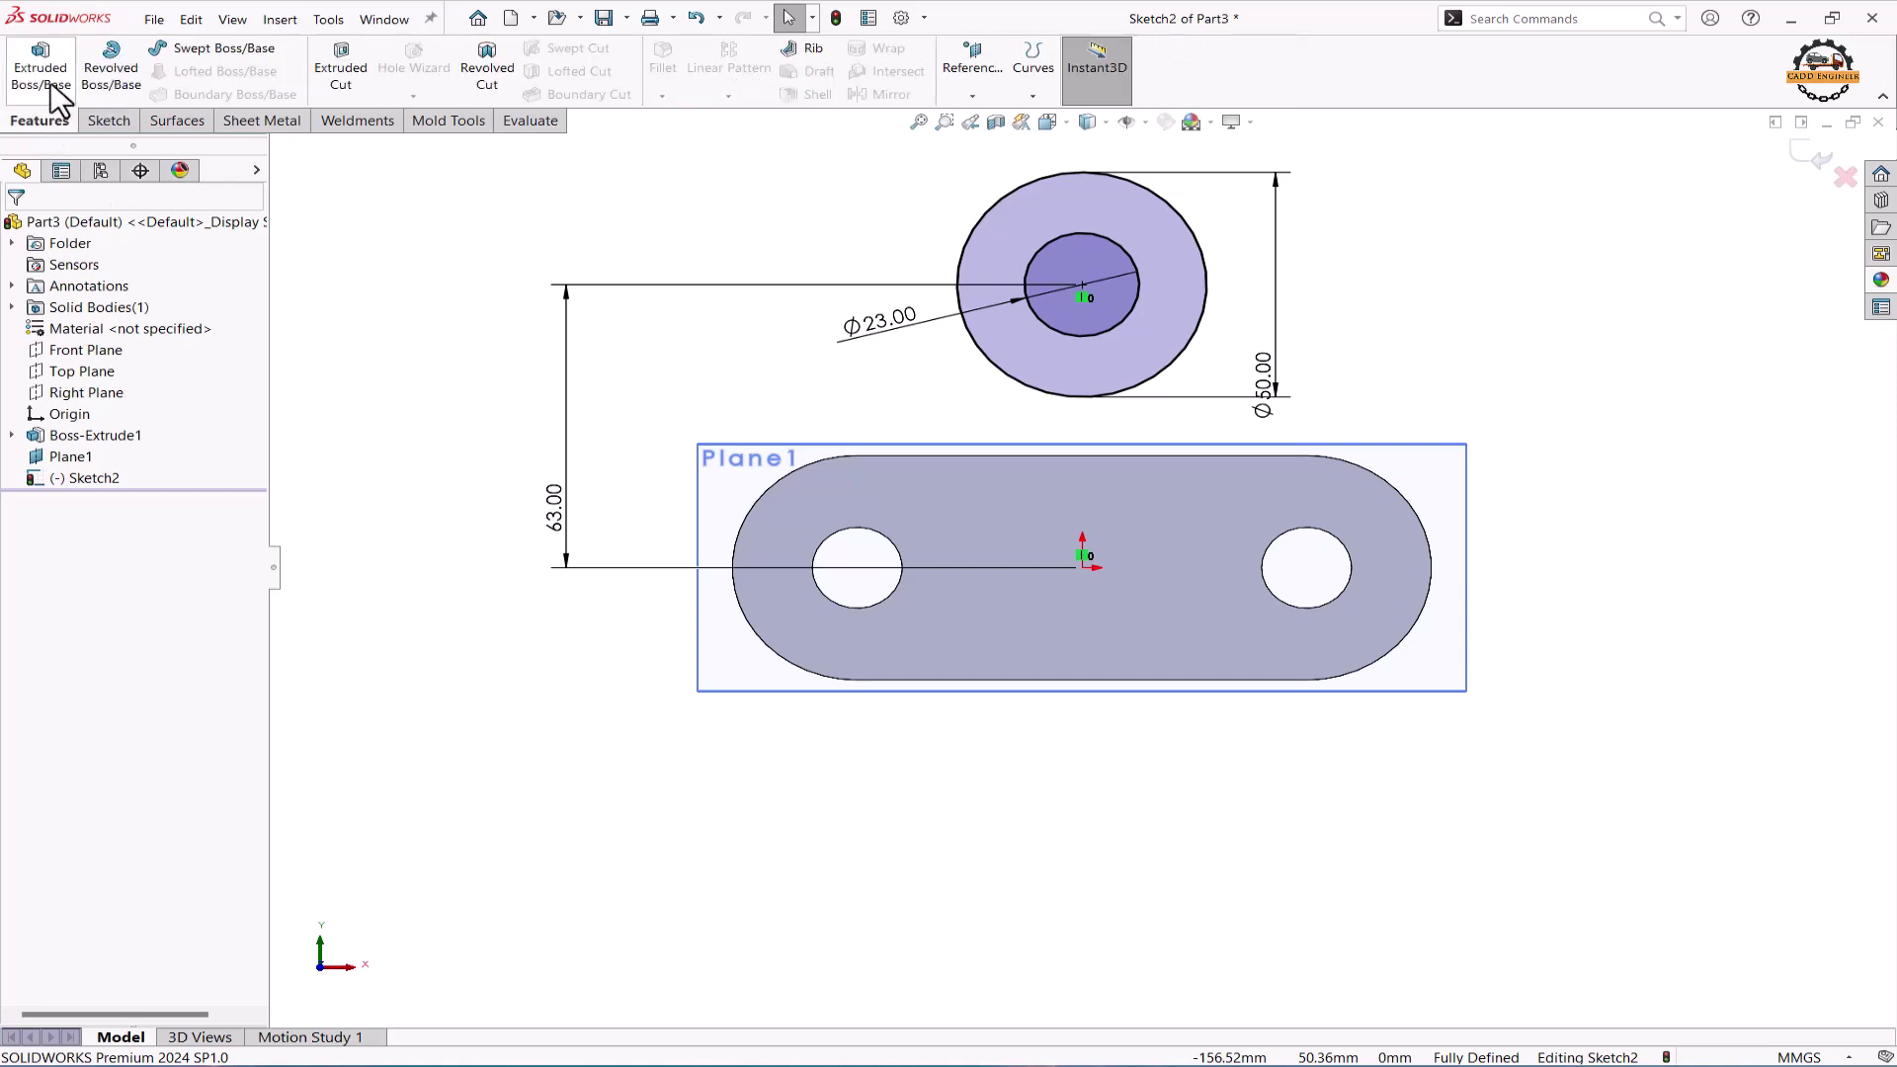
left_click(39, 67)
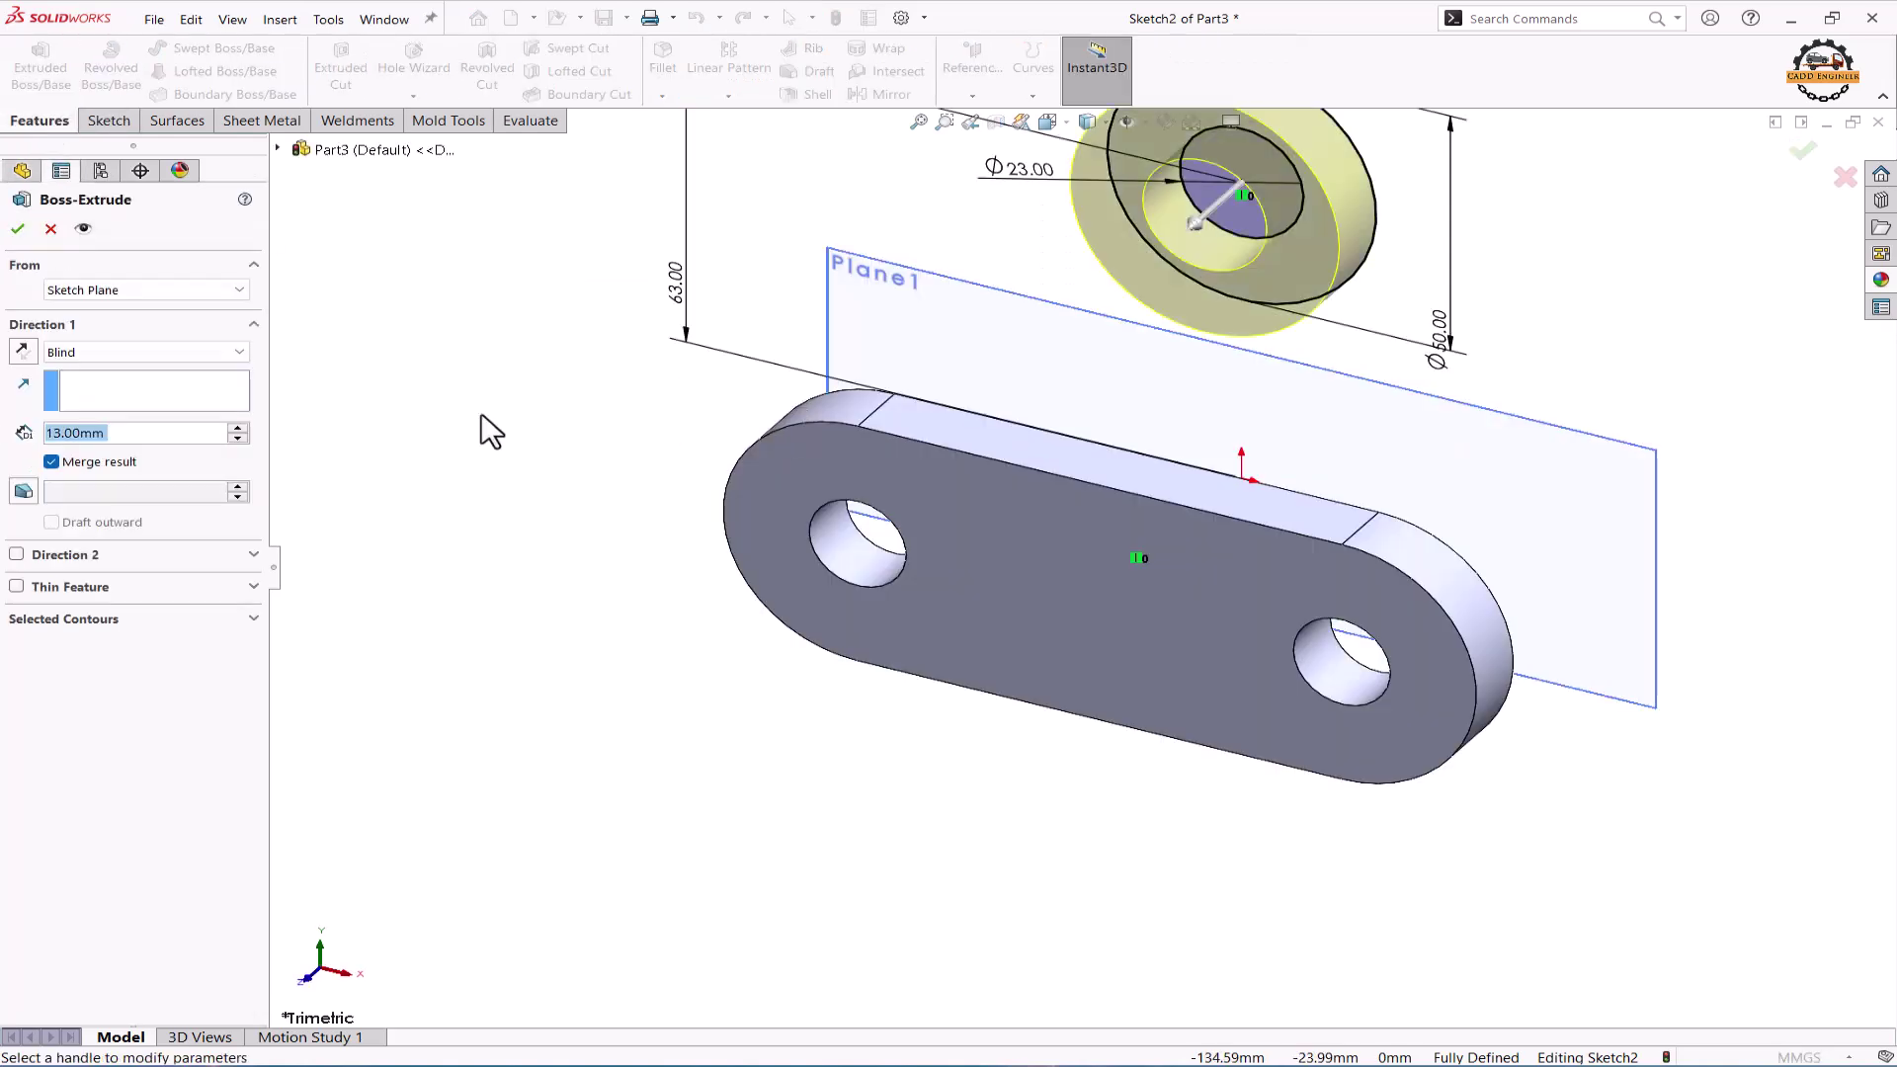
type("25")
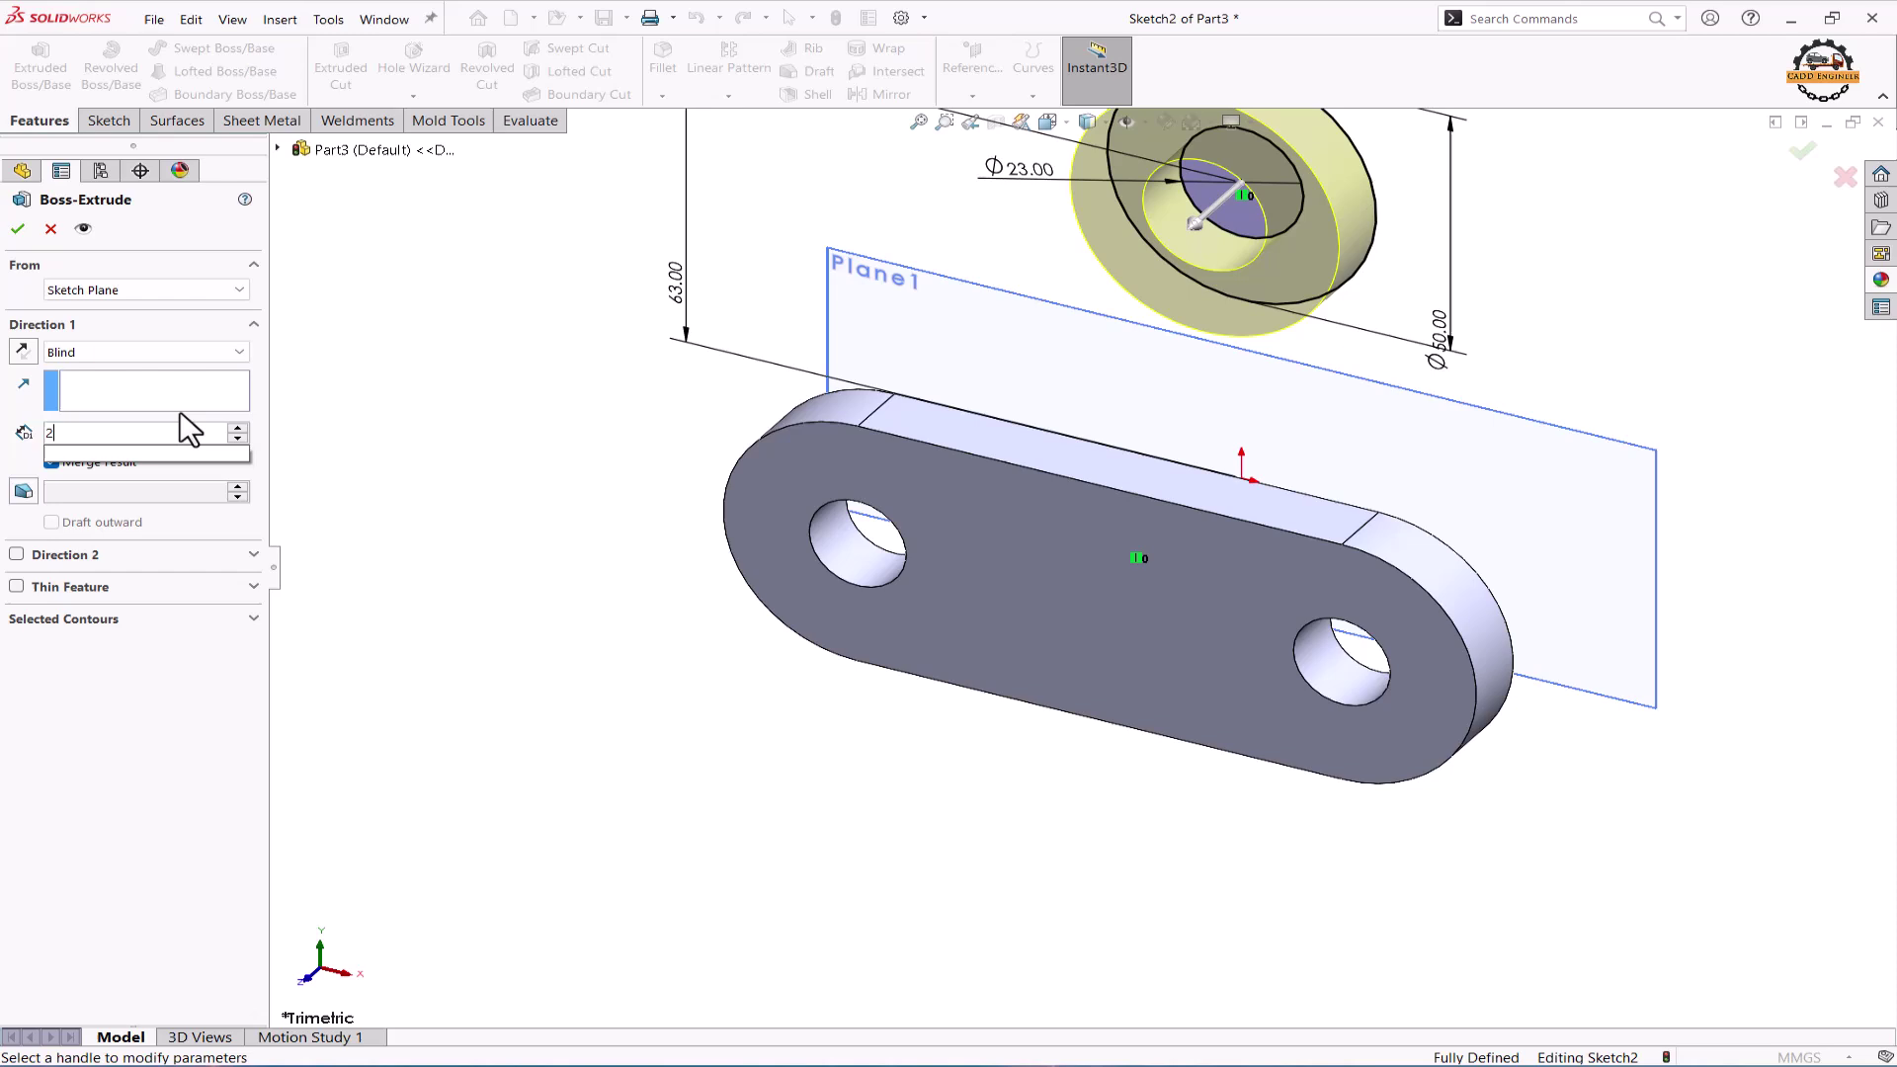
key("Return")
mouse_move(629, 456)
middle_mouse_down()
mouse_move(581, 419)
mouse_move(619, 465)
middle_mouse_up()
left_click(20, 230)
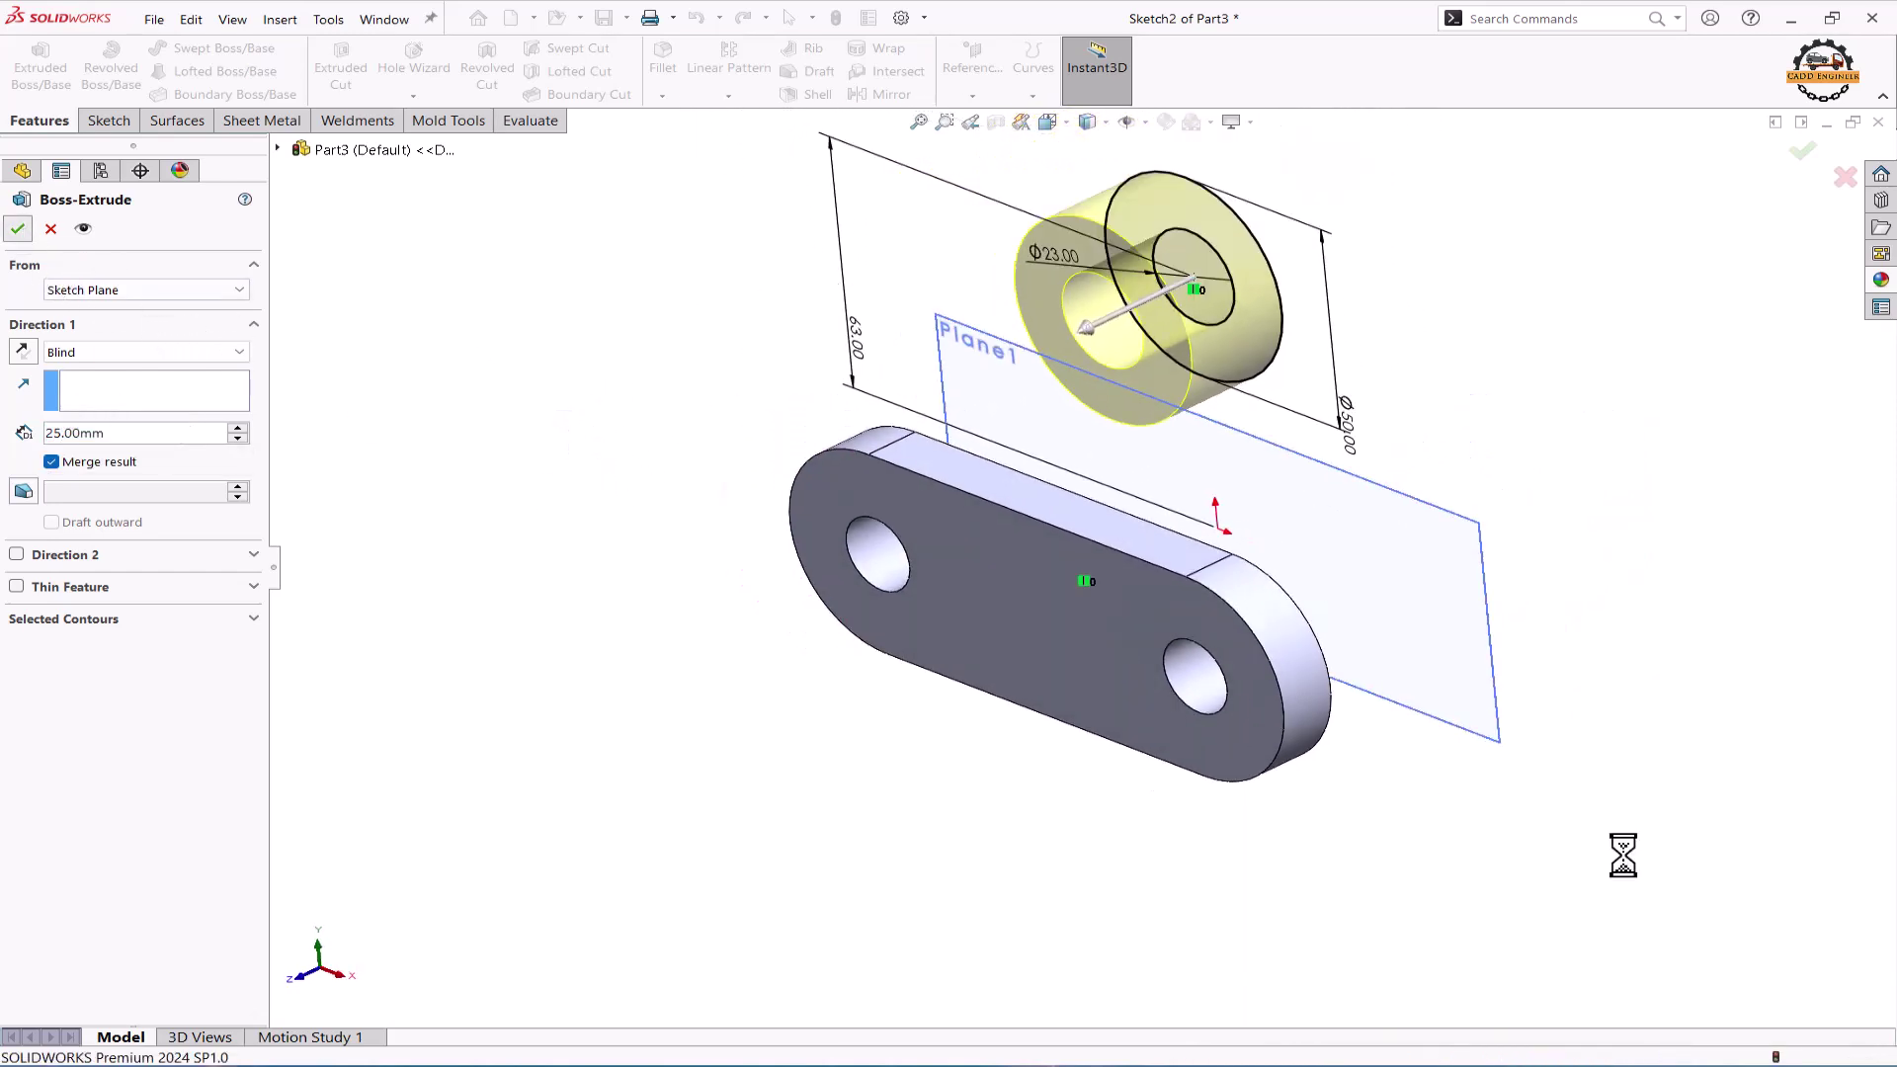
middle_click_drag(698, 609, 669, 589)
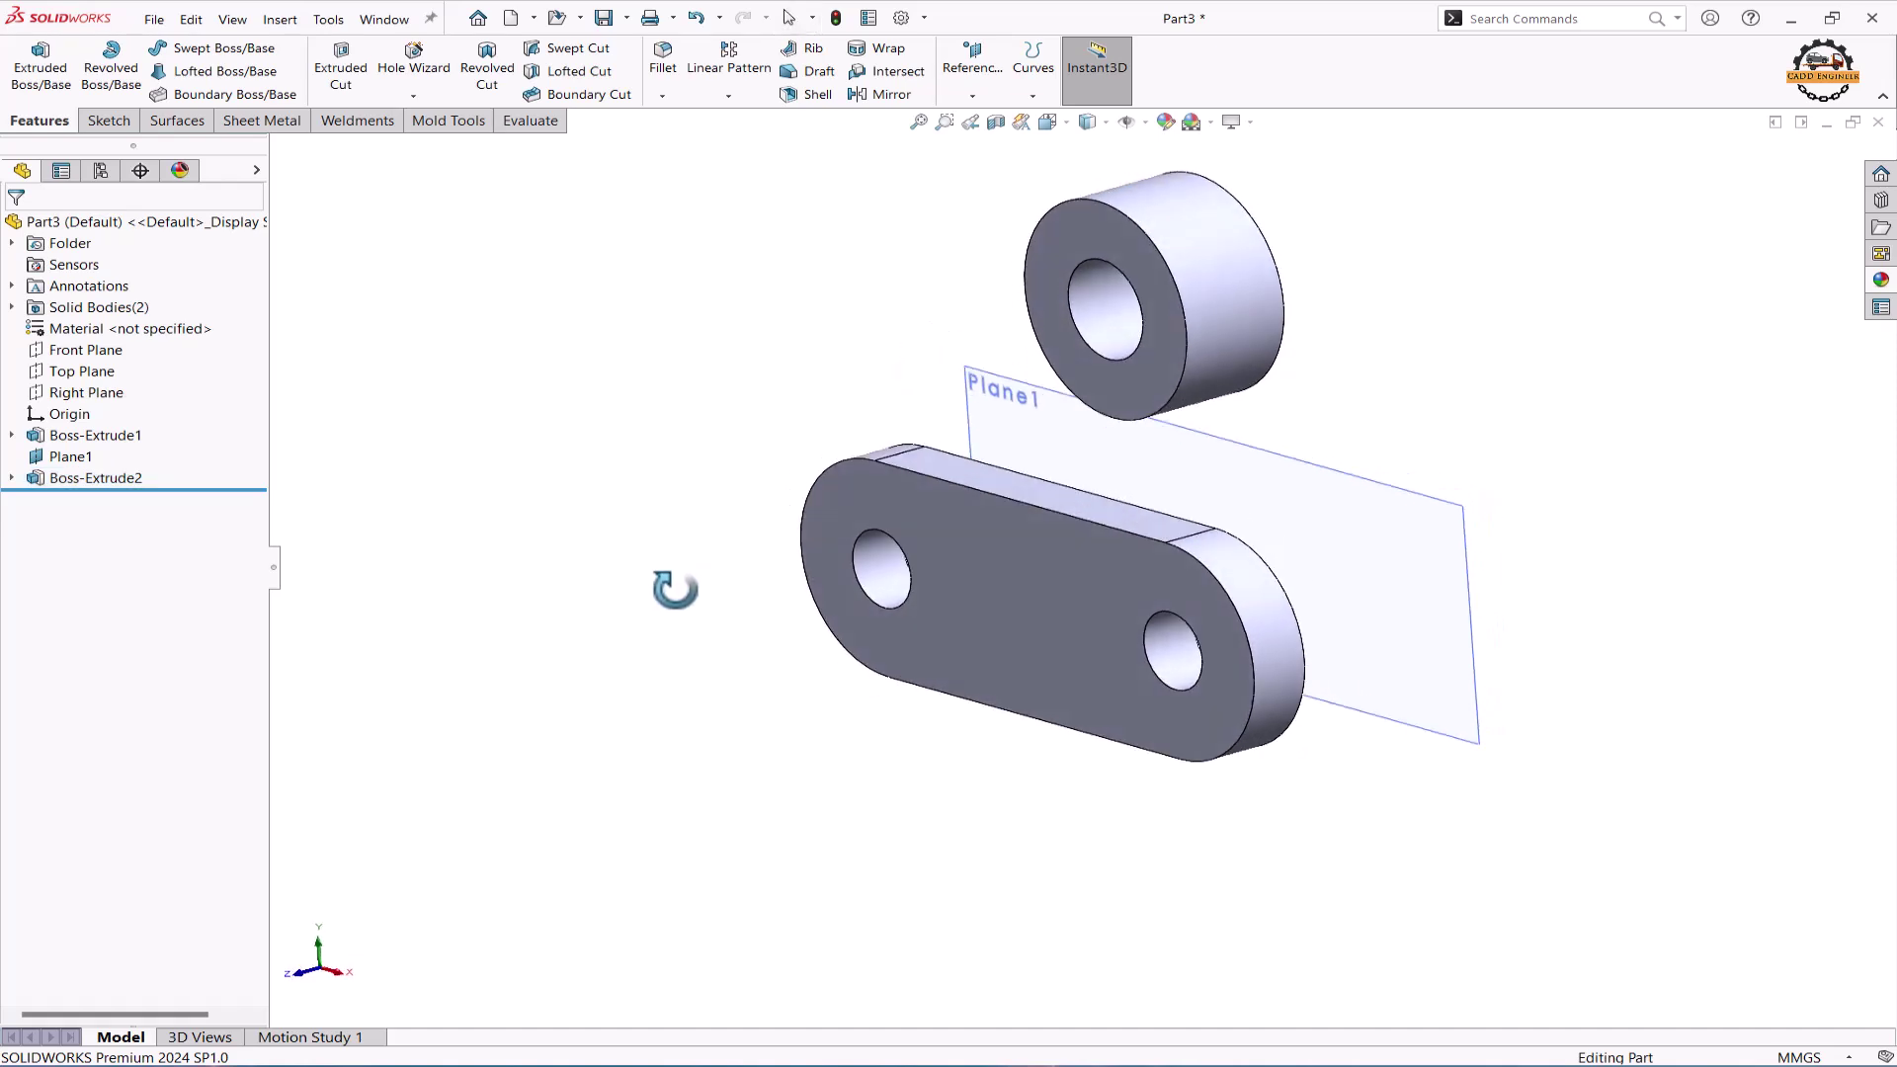
double_click(45, 317)
left_click(121, 348)
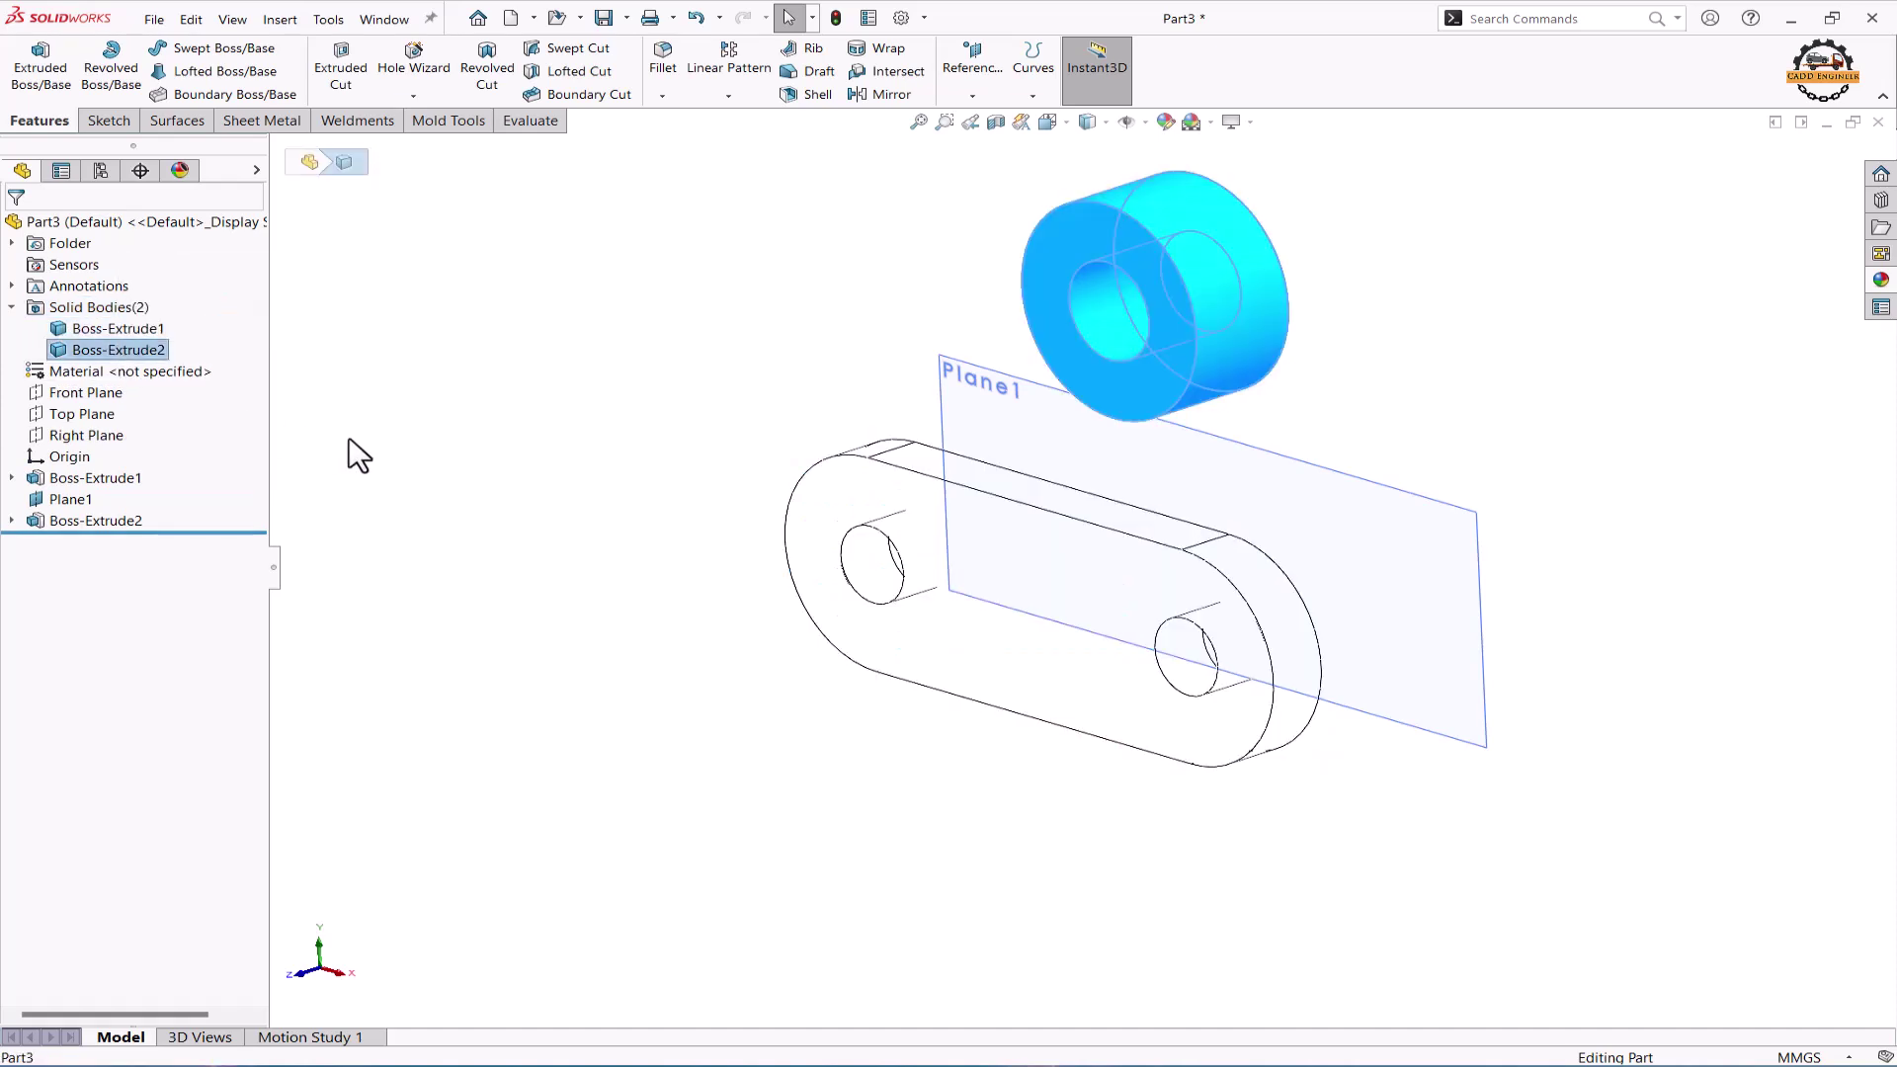
key("Escape")
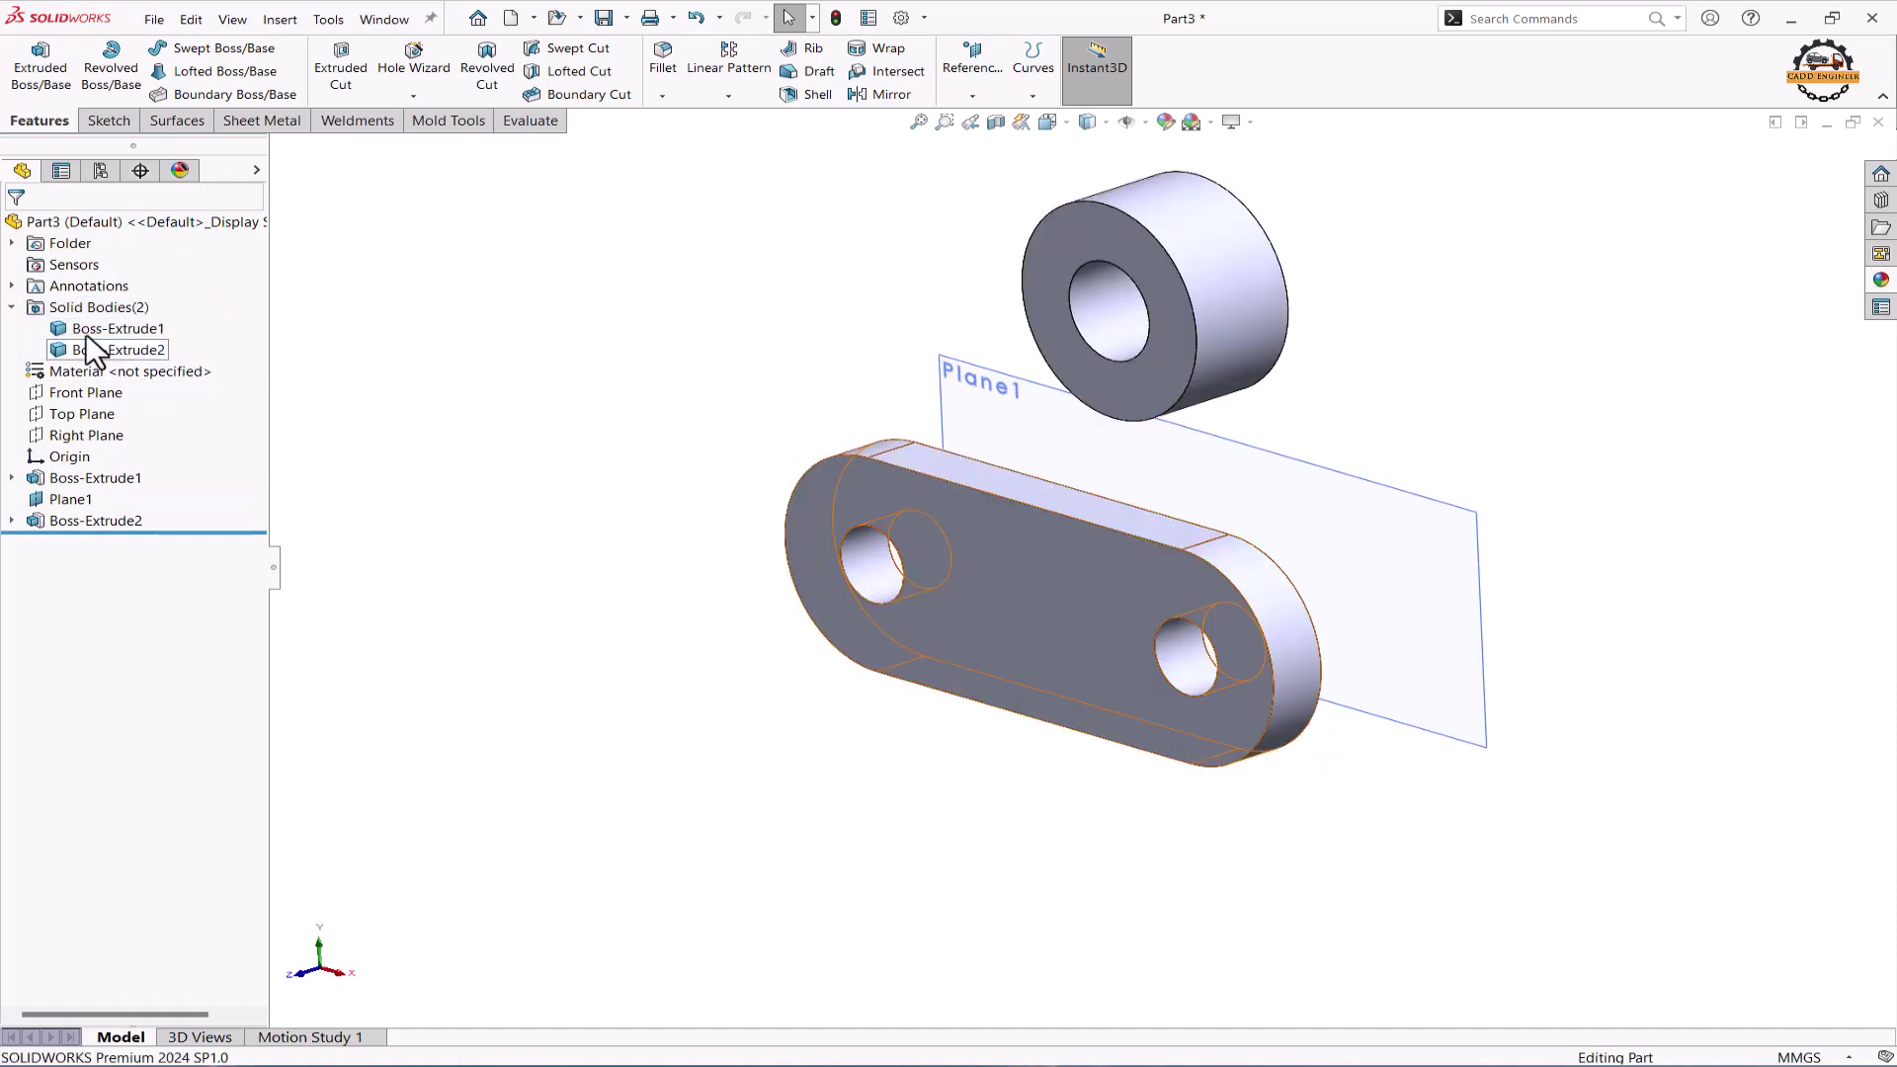
left_click(12, 308)
- On the Right Plane, sketch a vertical line down from the middle of the ring's front face and a line about 24 mm long to the plate's top edge
left_click(92, 391)
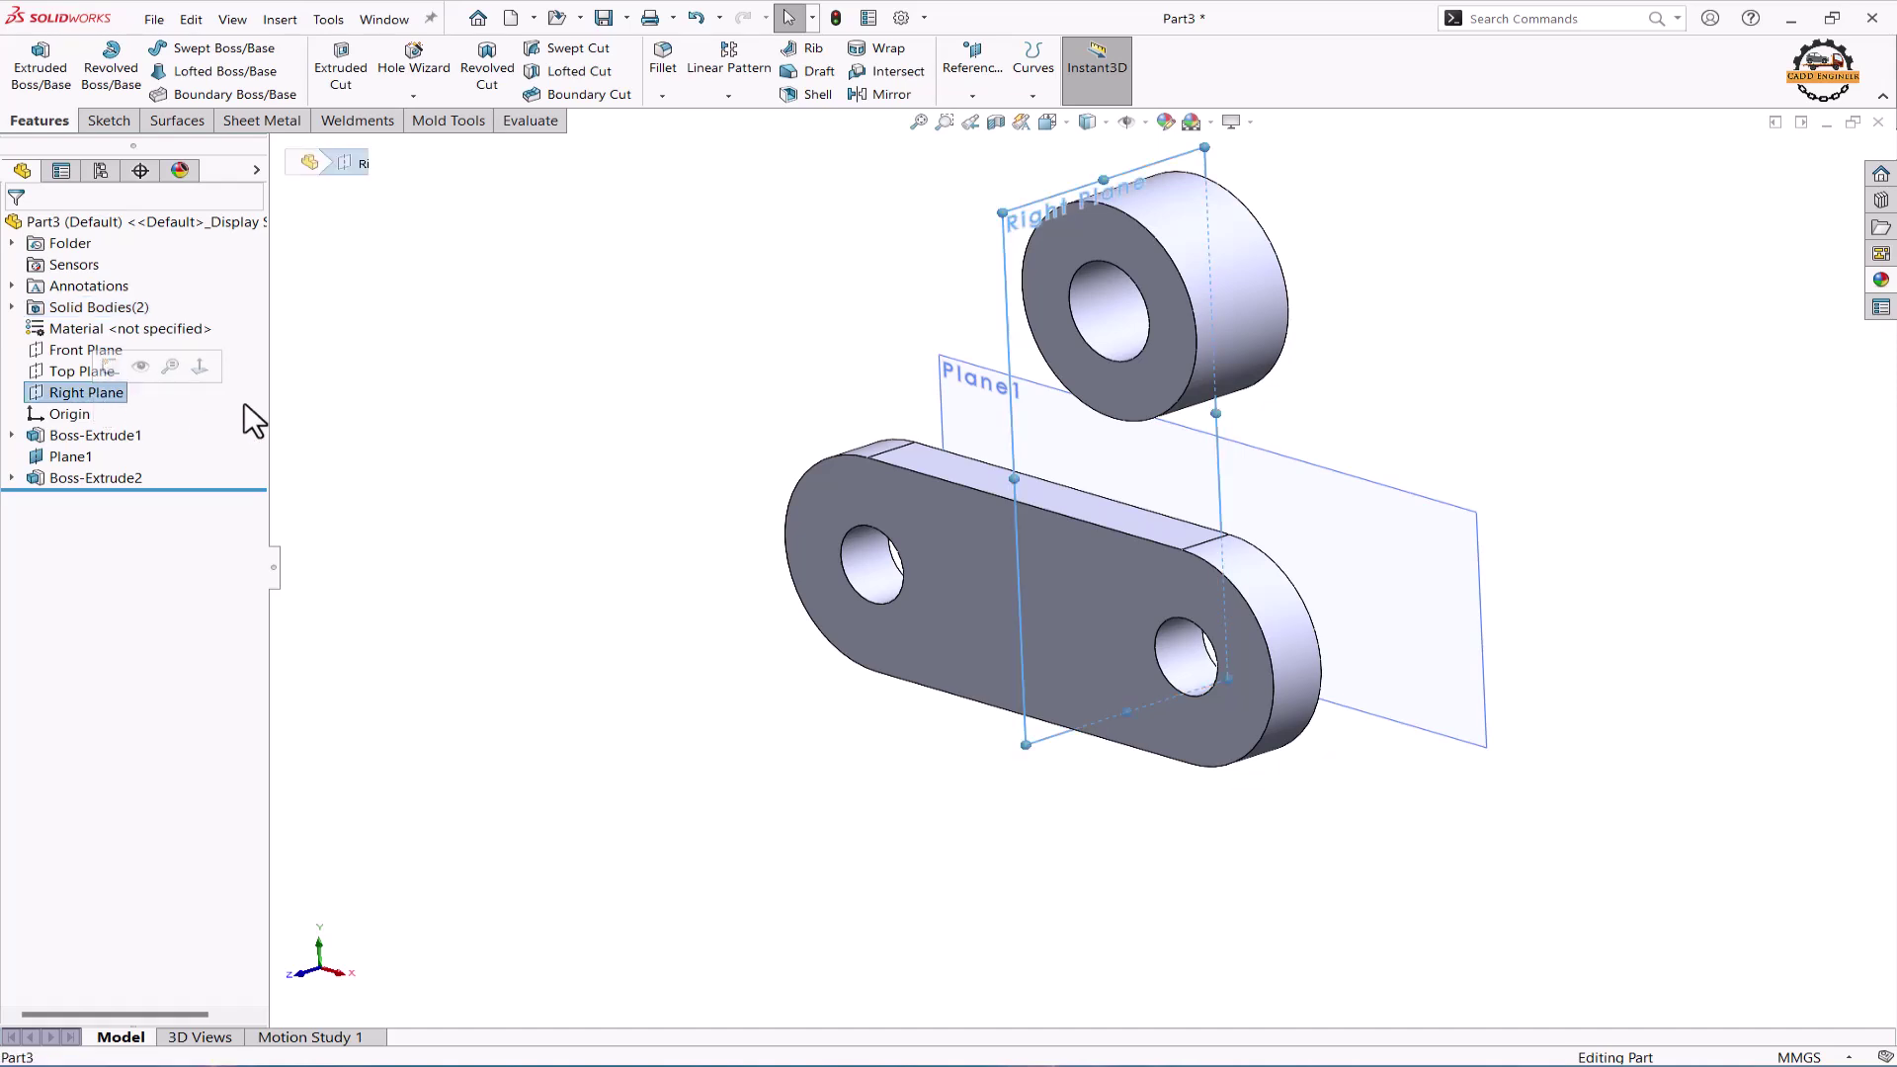
left_click(111, 368)
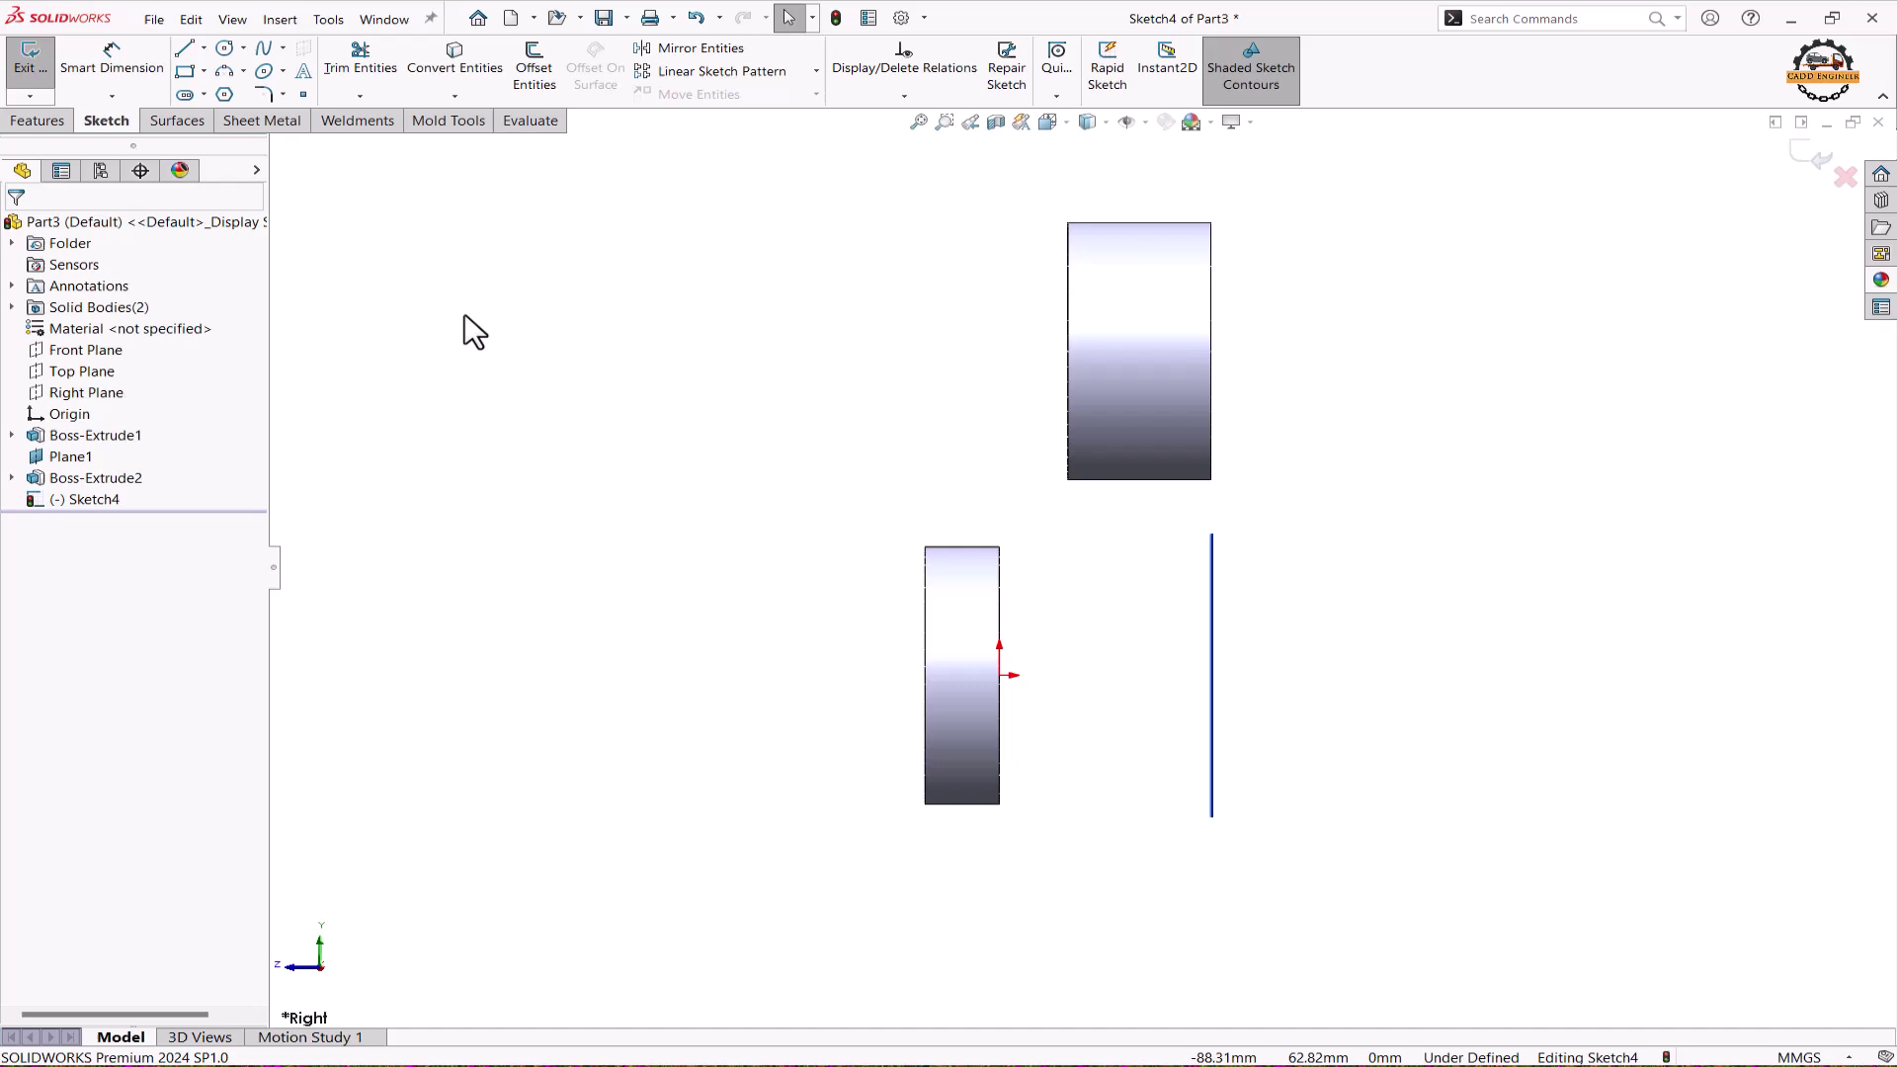
key("l")
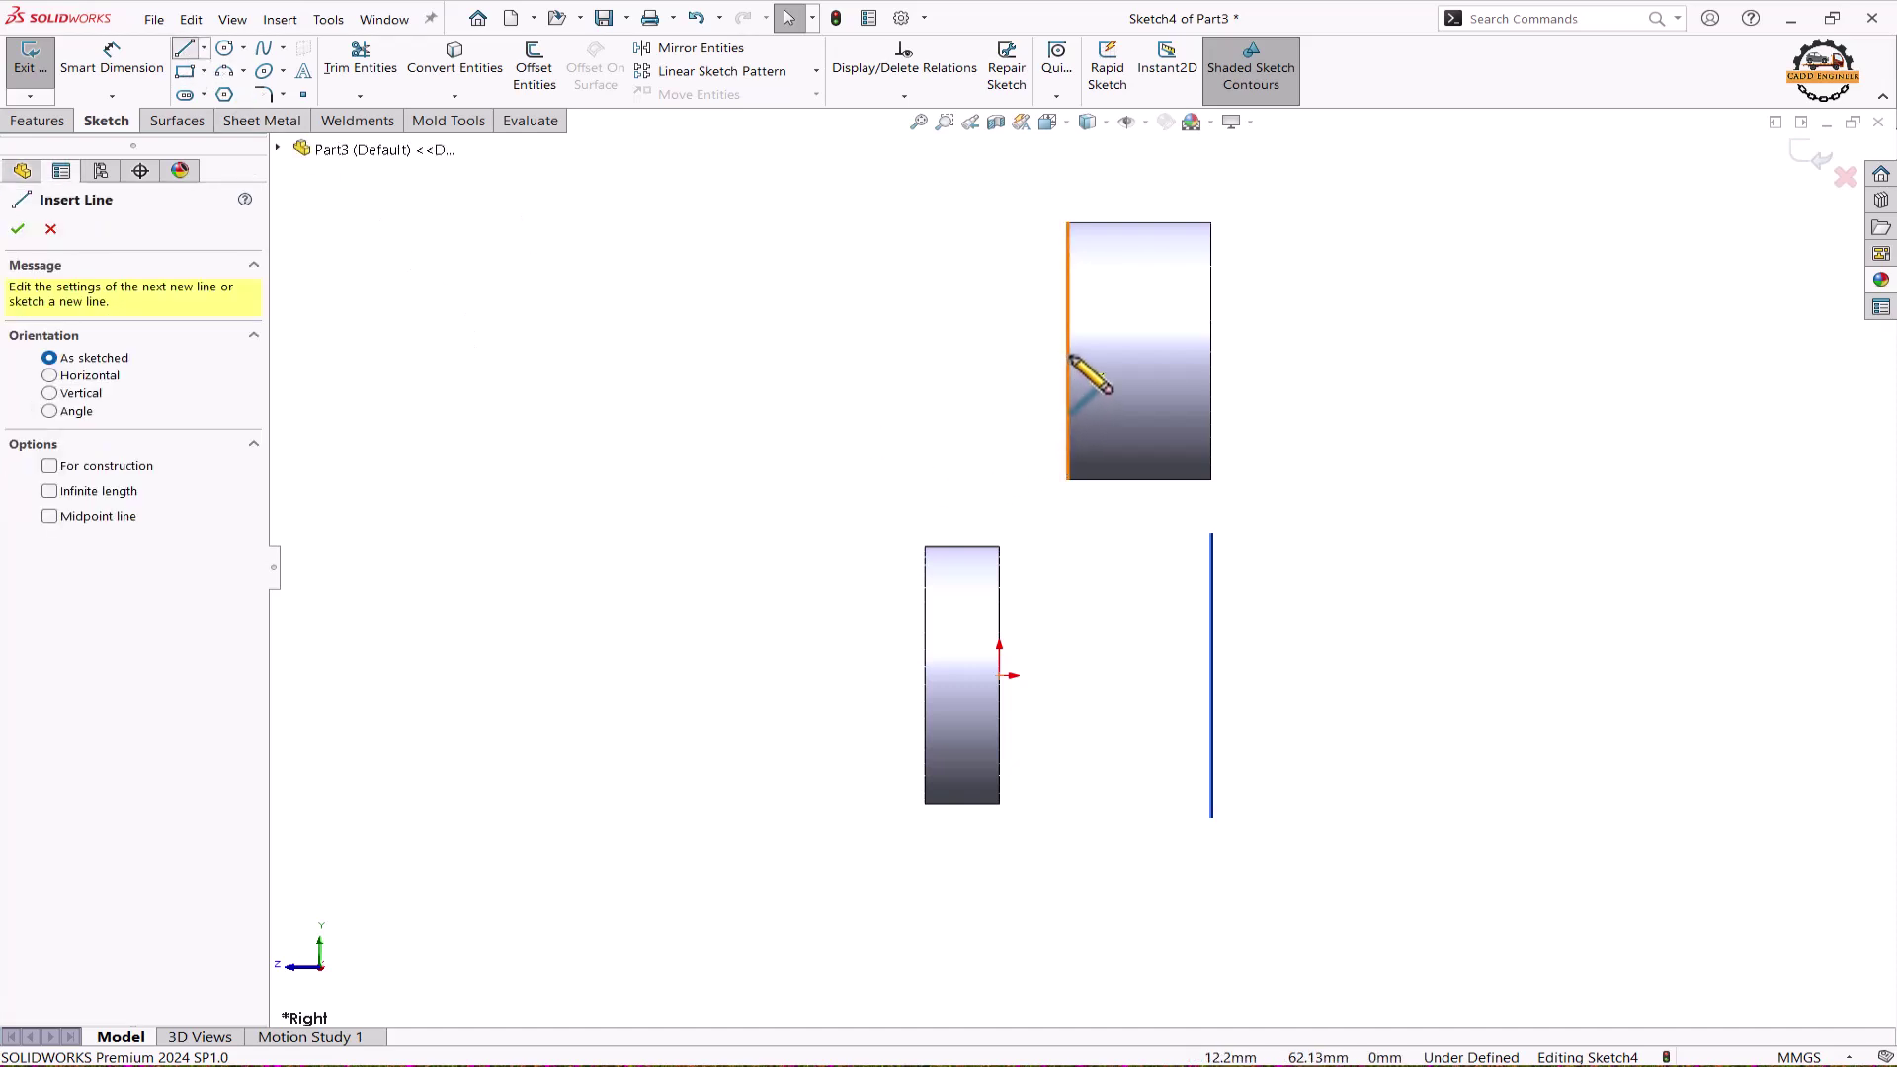
left_click_drag(1067, 350, 1067, 554)
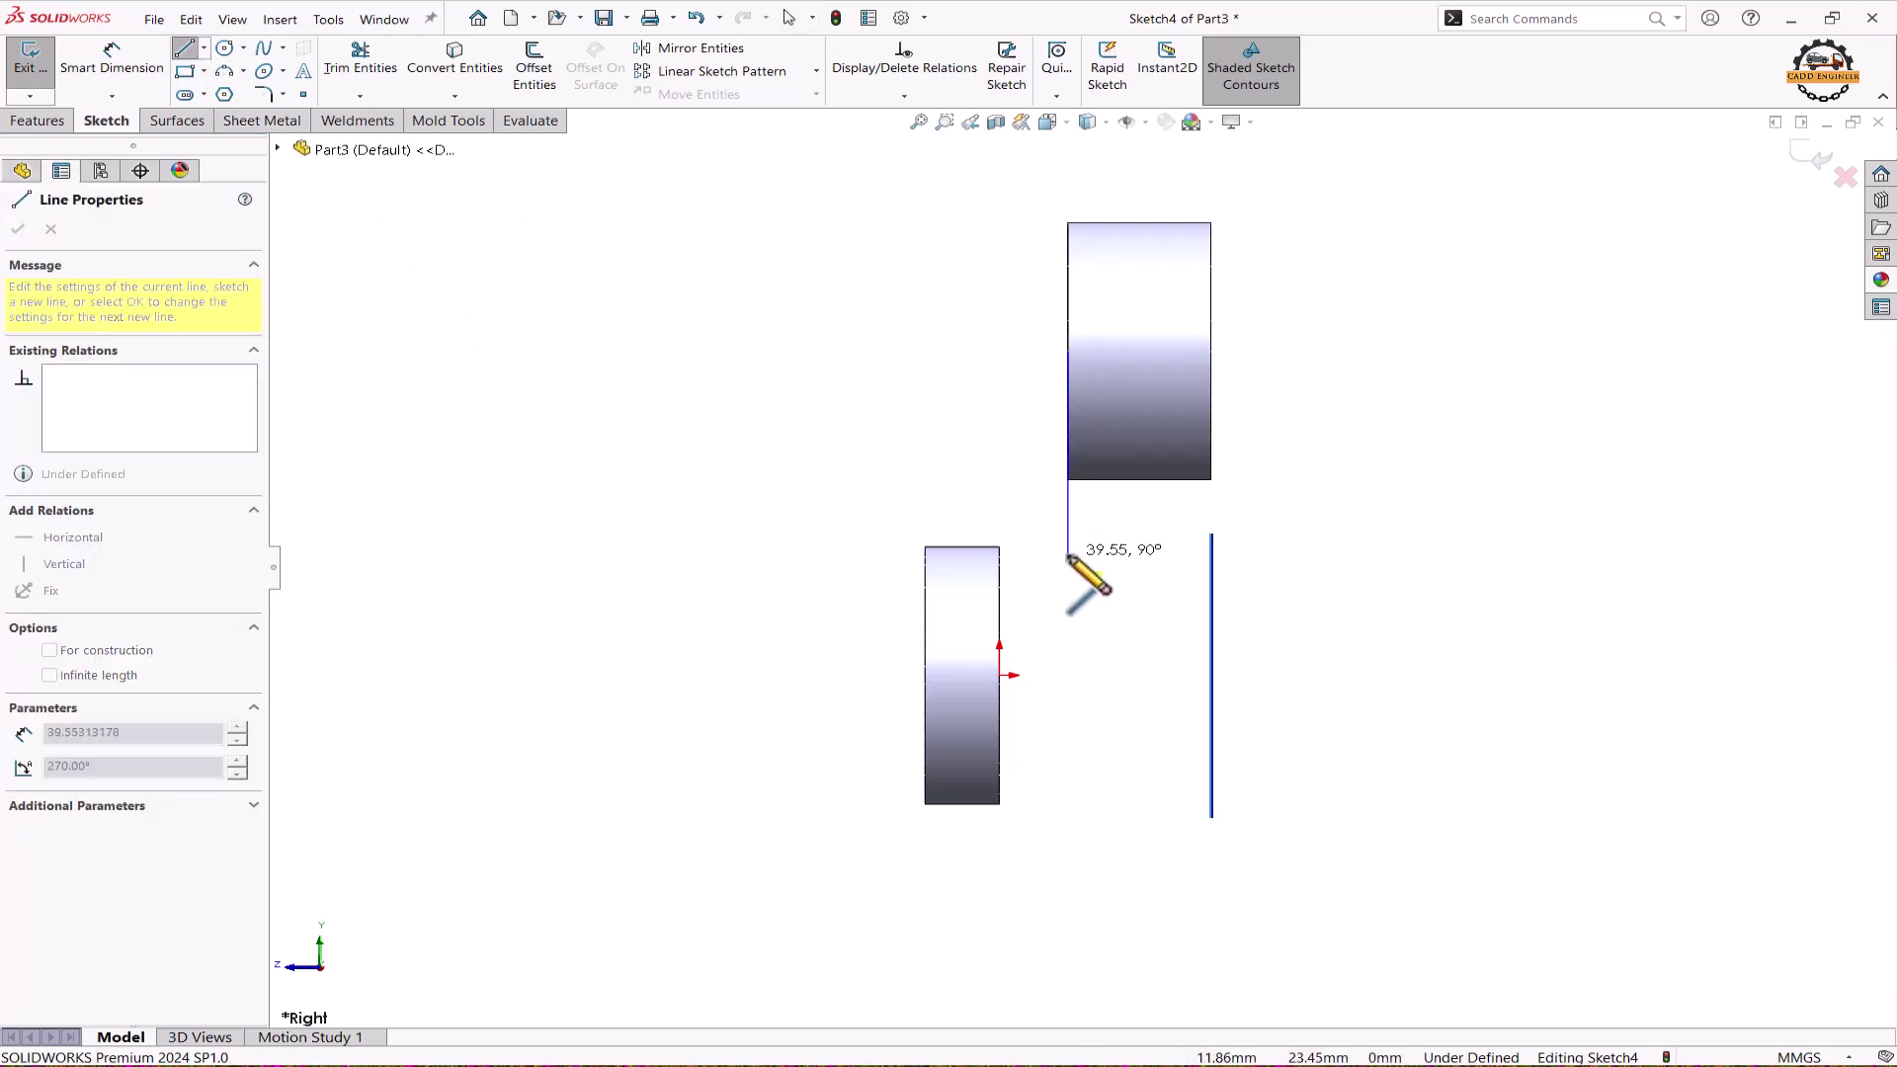
left_click(933, 547)
left_click(933, 546)
key("Escape")
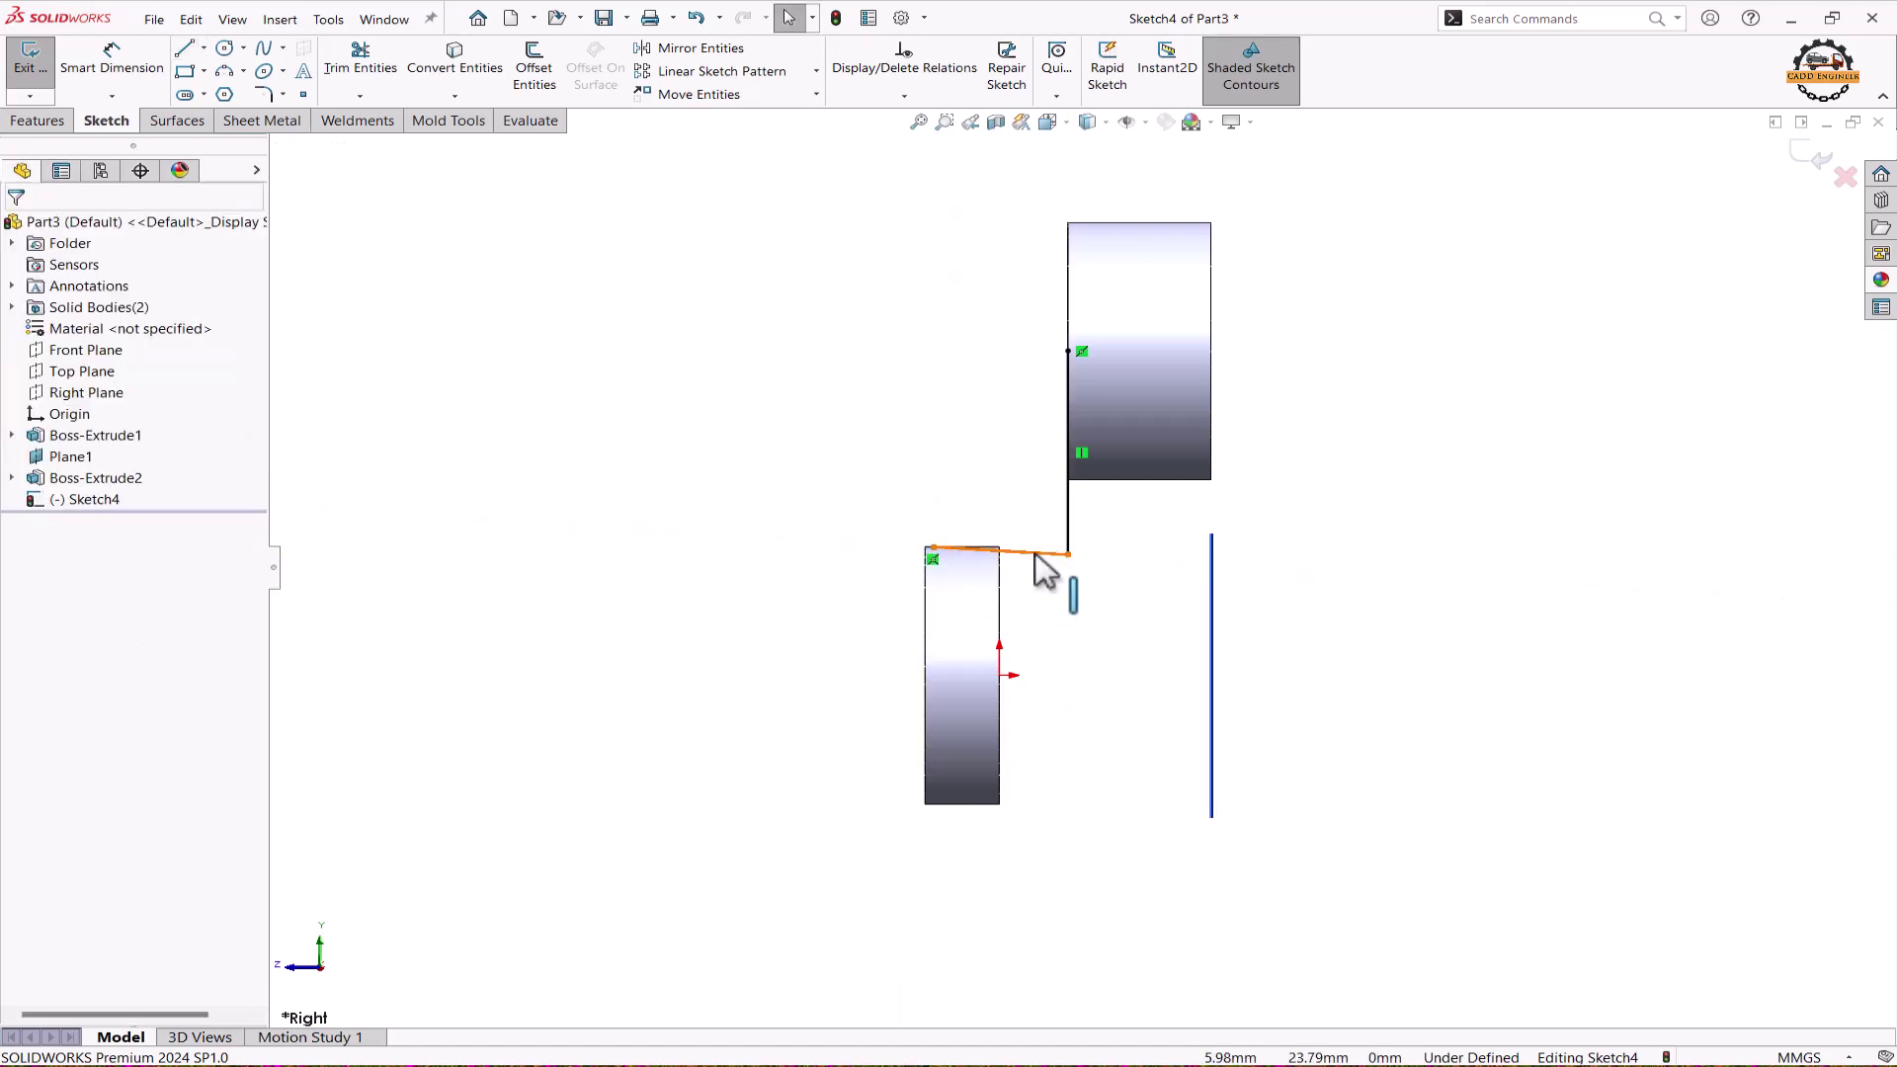
- Add a Horizontal relation to the line that reaches the plate's top edge
left_click(1052, 554)
left_click(23, 453)
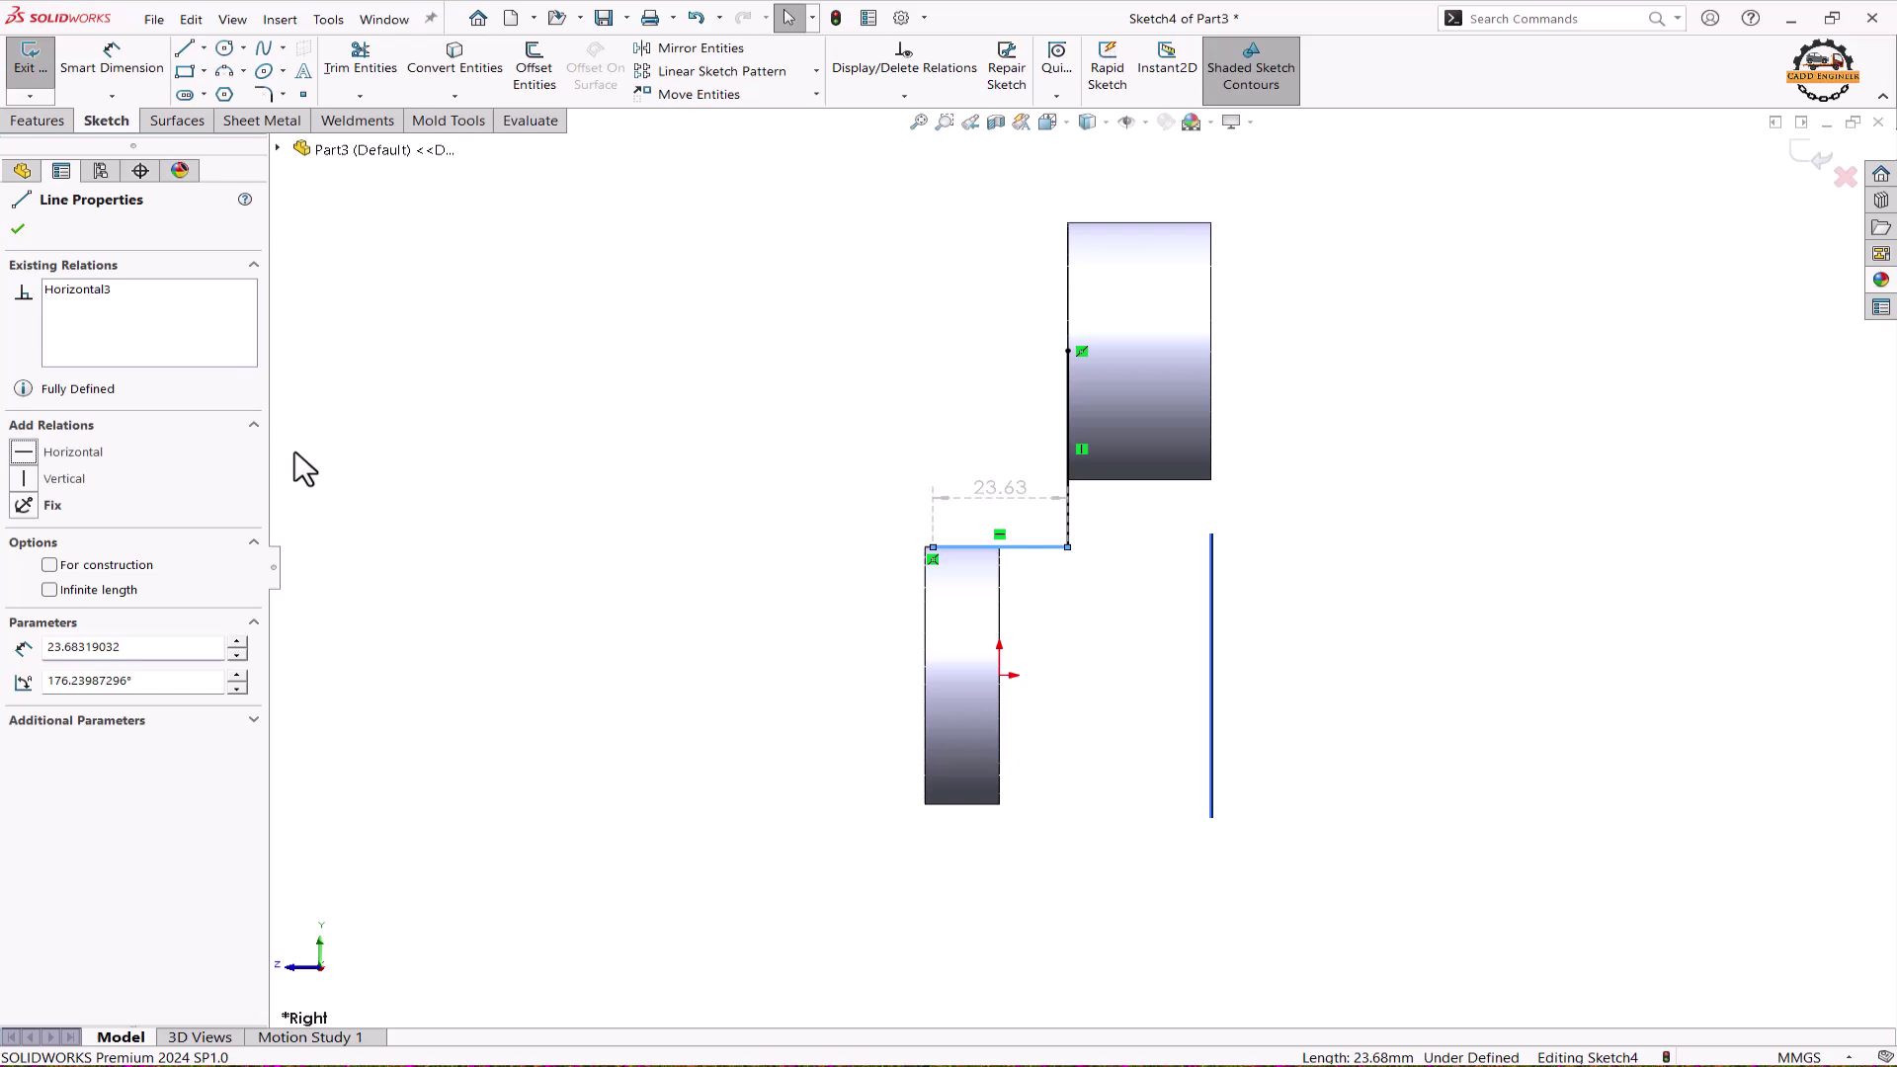
left_click(400, 456)
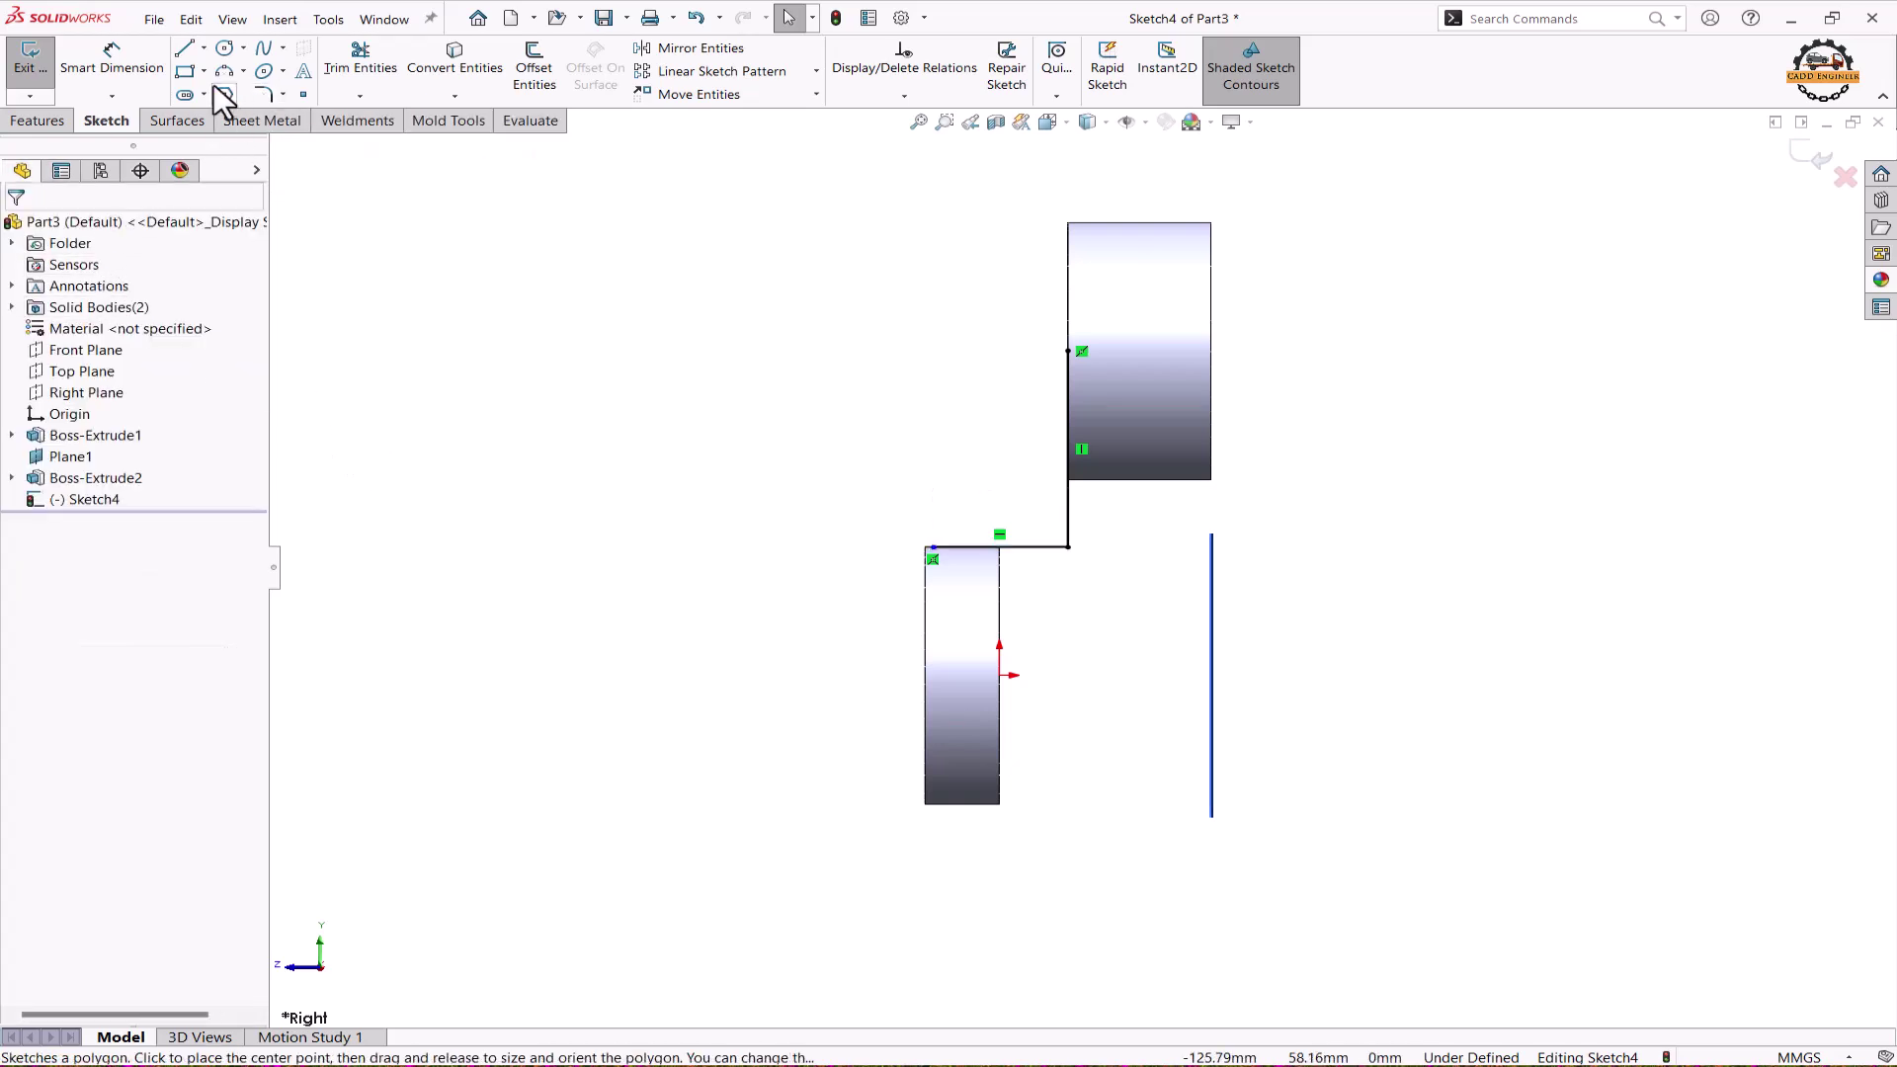
- Offset the two-line chain by 12 mm, reversed so the copy lies inside the ring and plate, with the dimension added
left_click(535, 70)
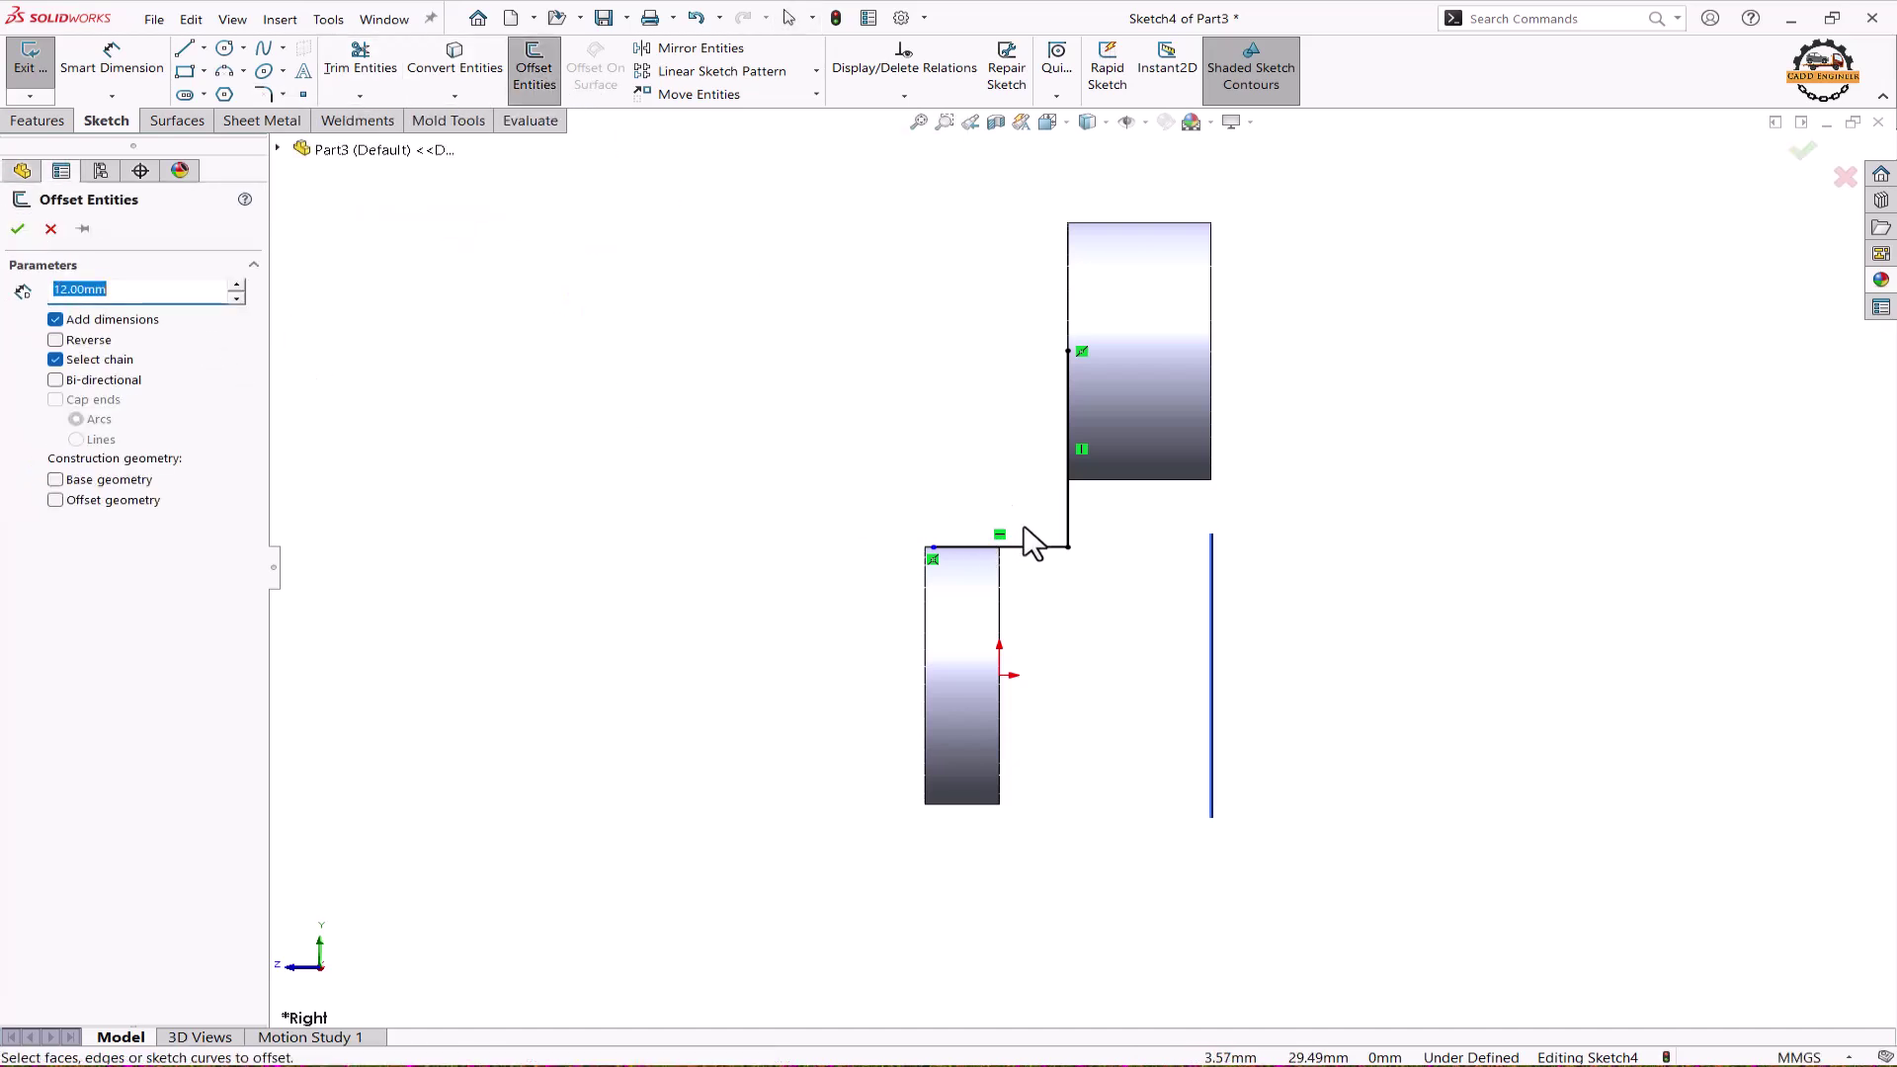
left_click(1056, 548)
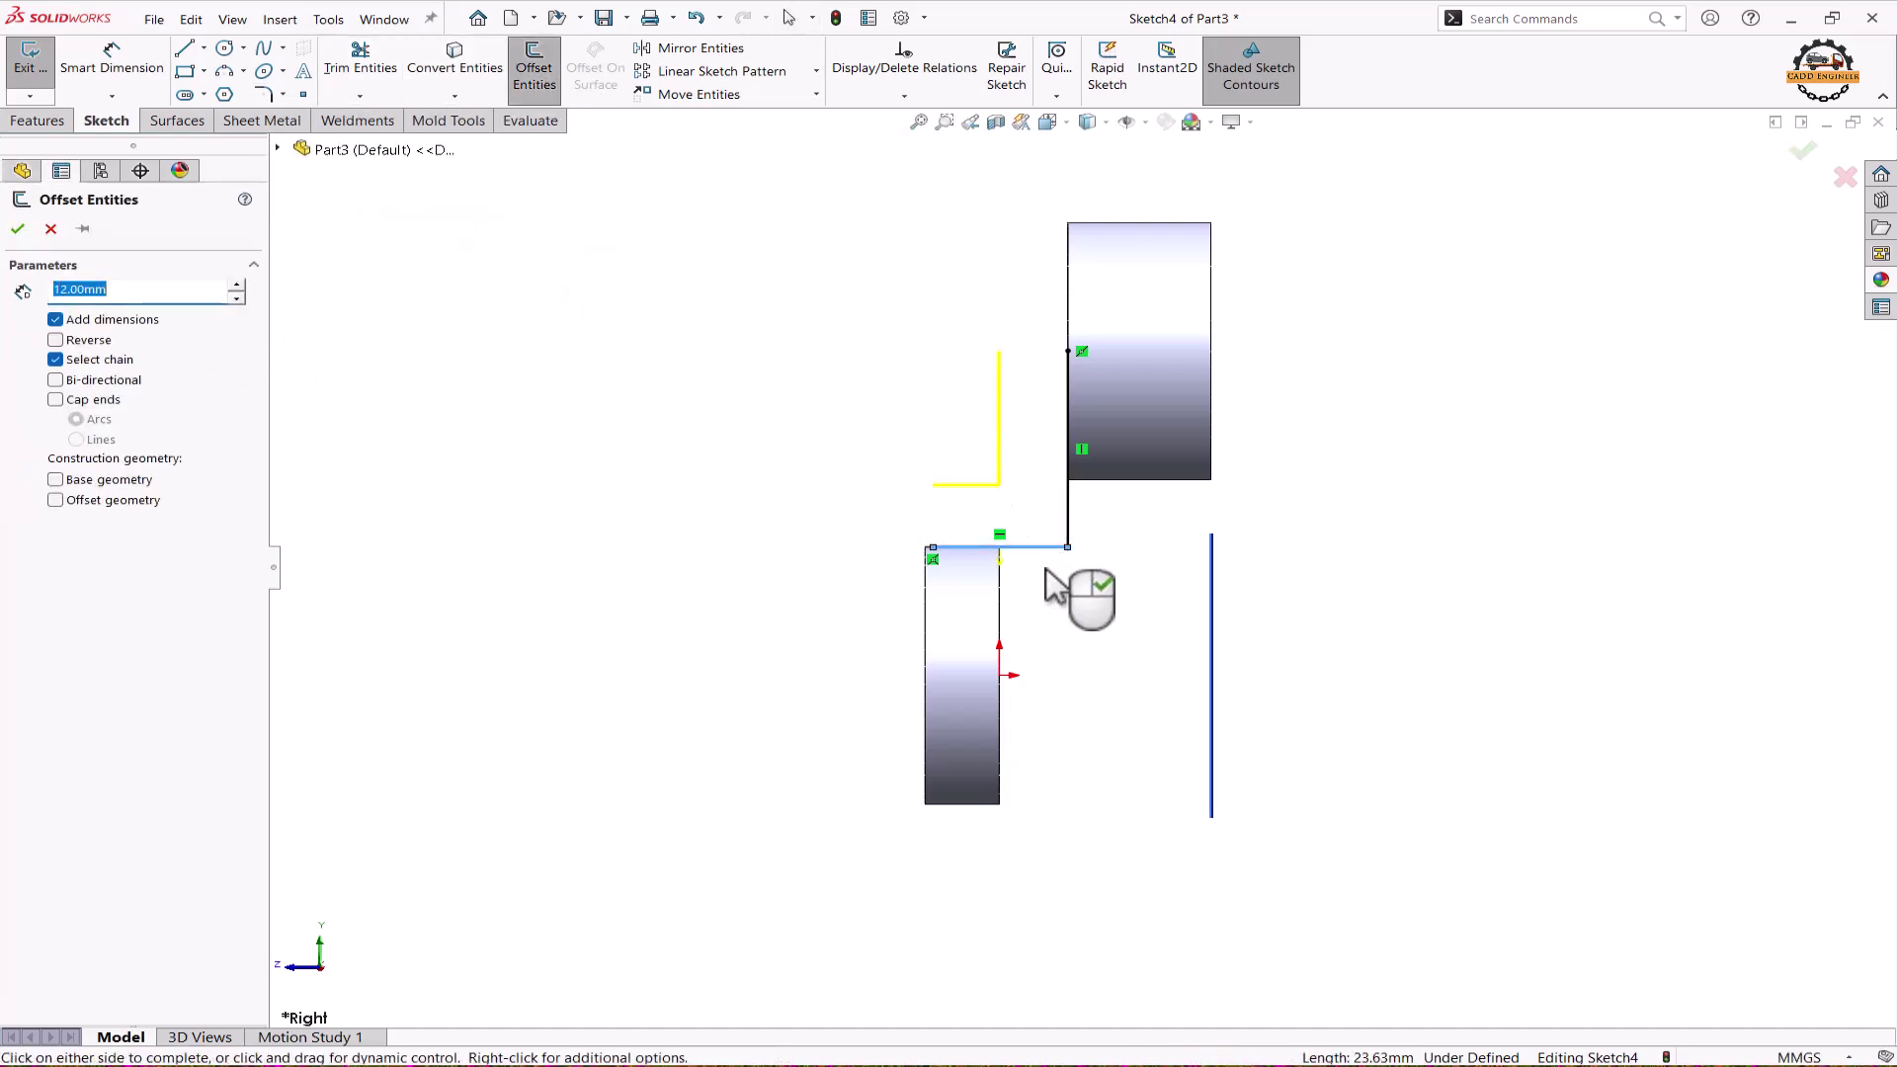
left_click(57, 340)
left_click(17, 227)
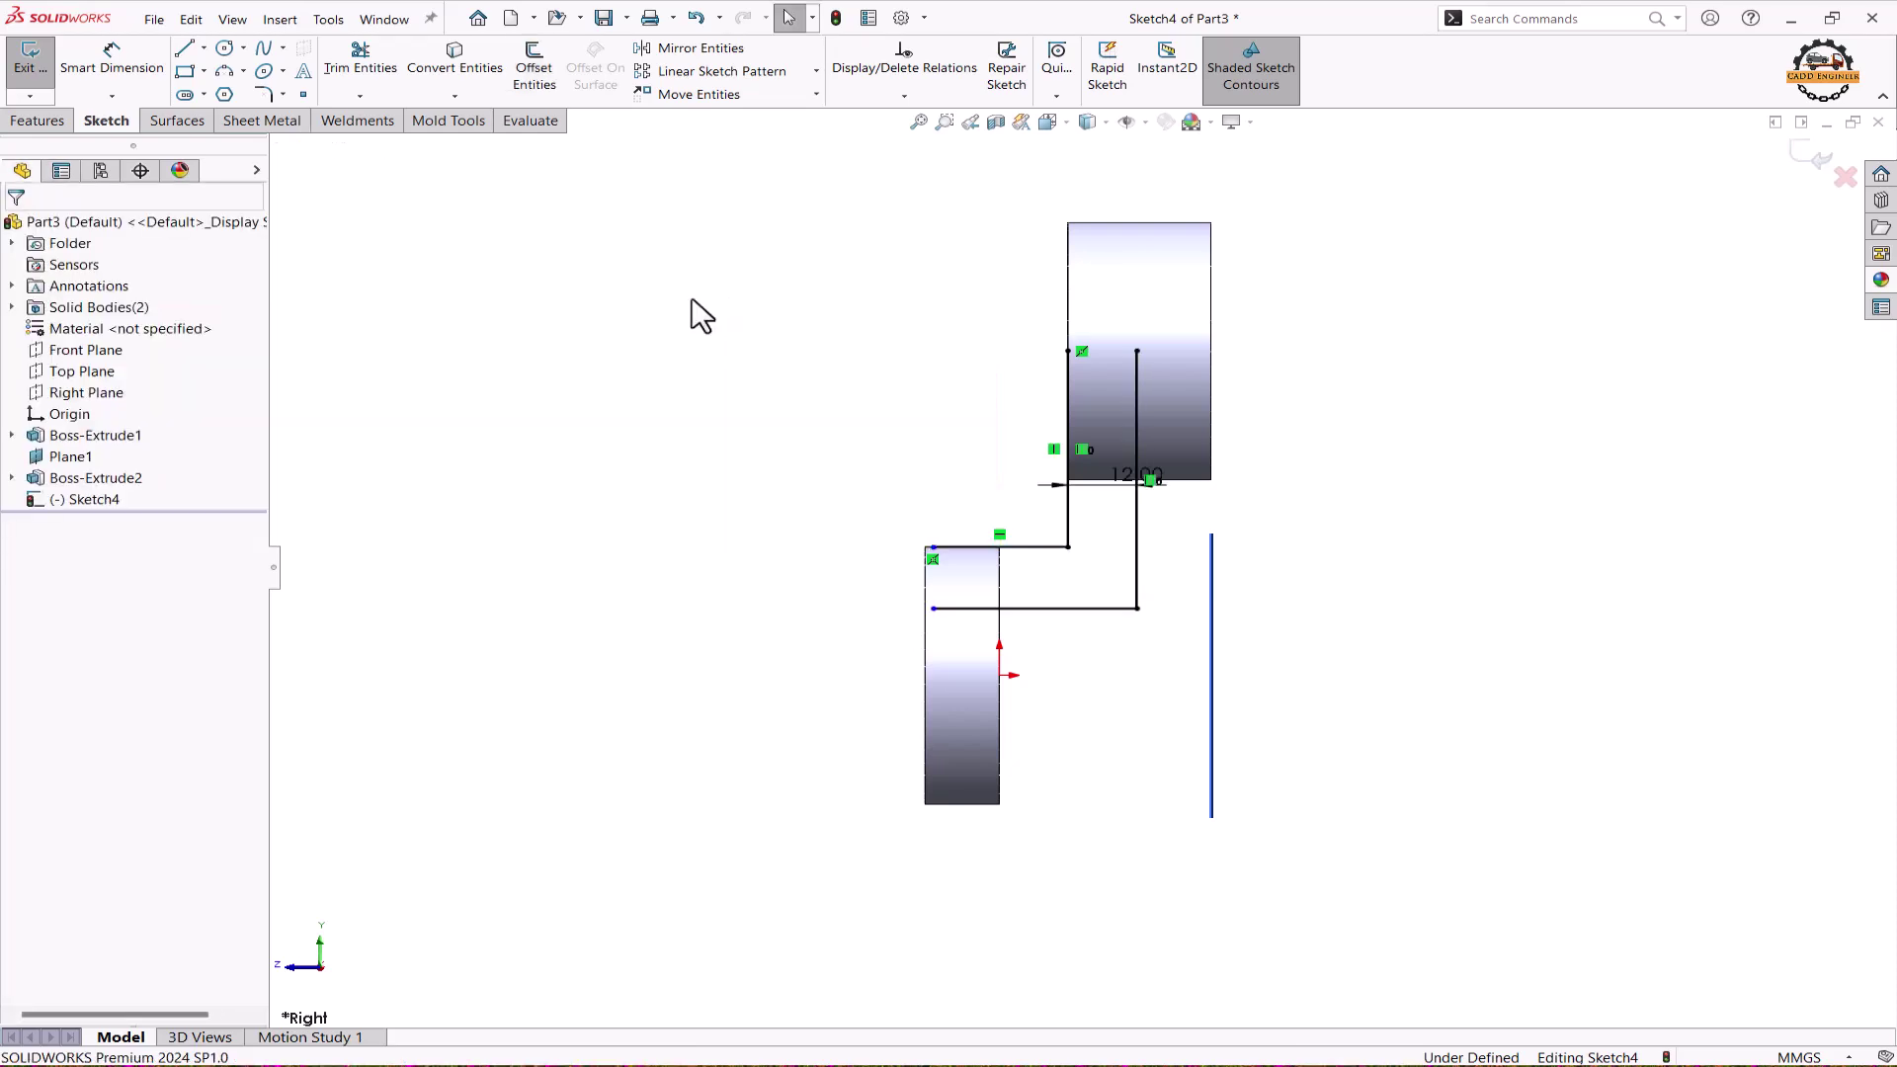
- Fillet the two corners of the web profile, with a 13 mm radius on the inner corner and 25 mm on the outer
left_click(262, 95)
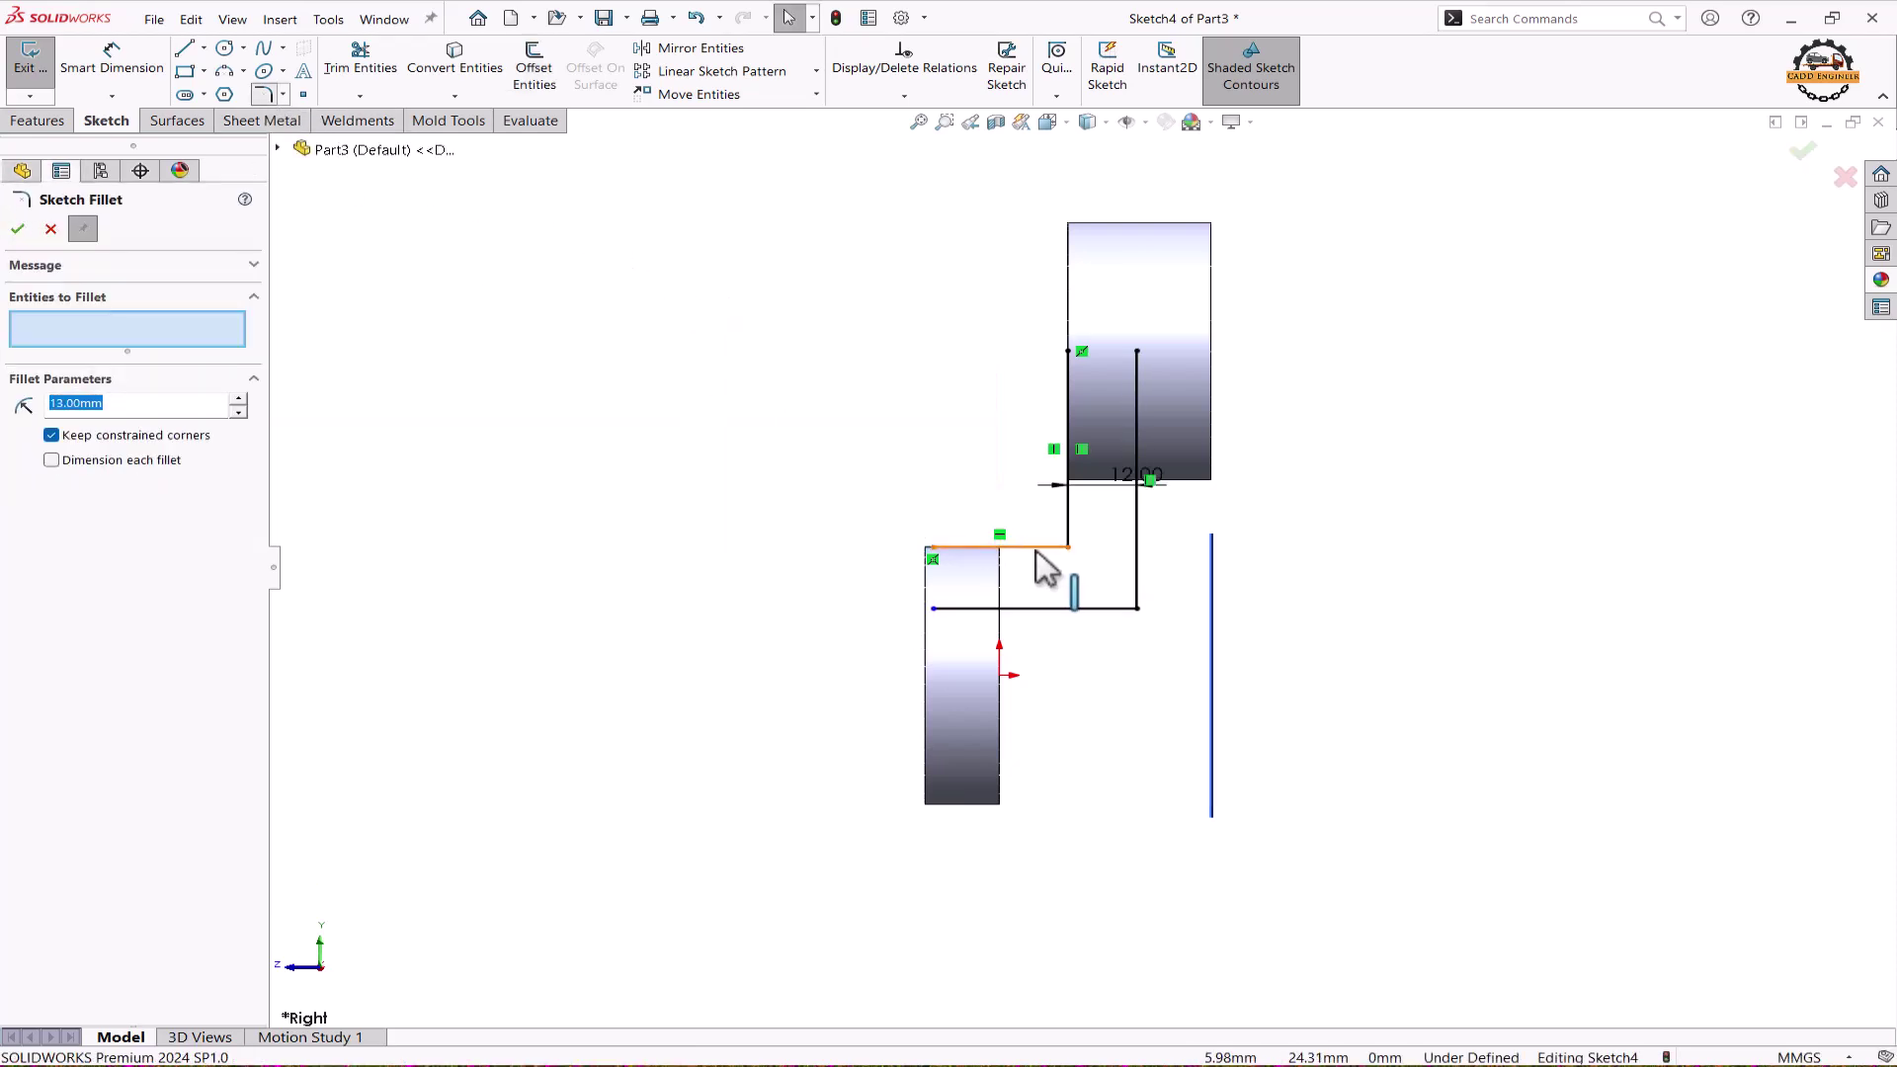
left_click(1068, 546)
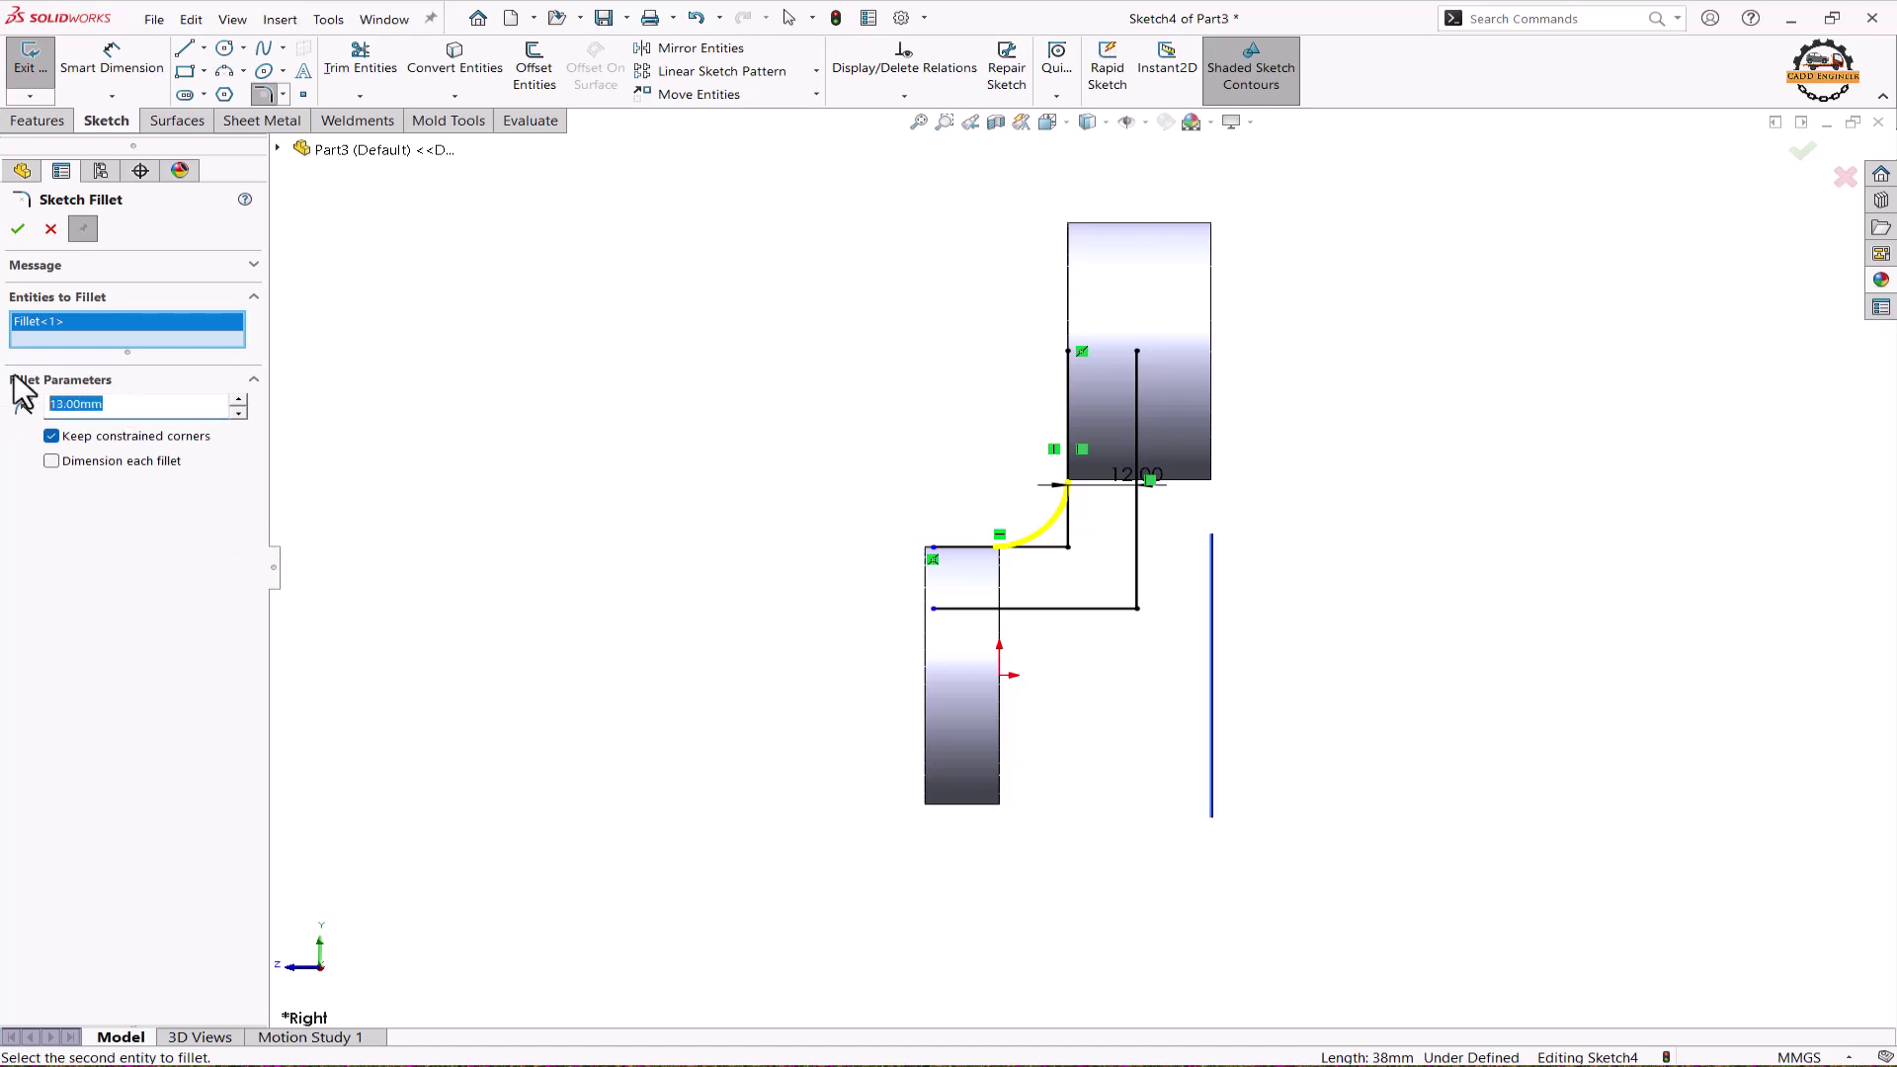
left_click(18, 237)
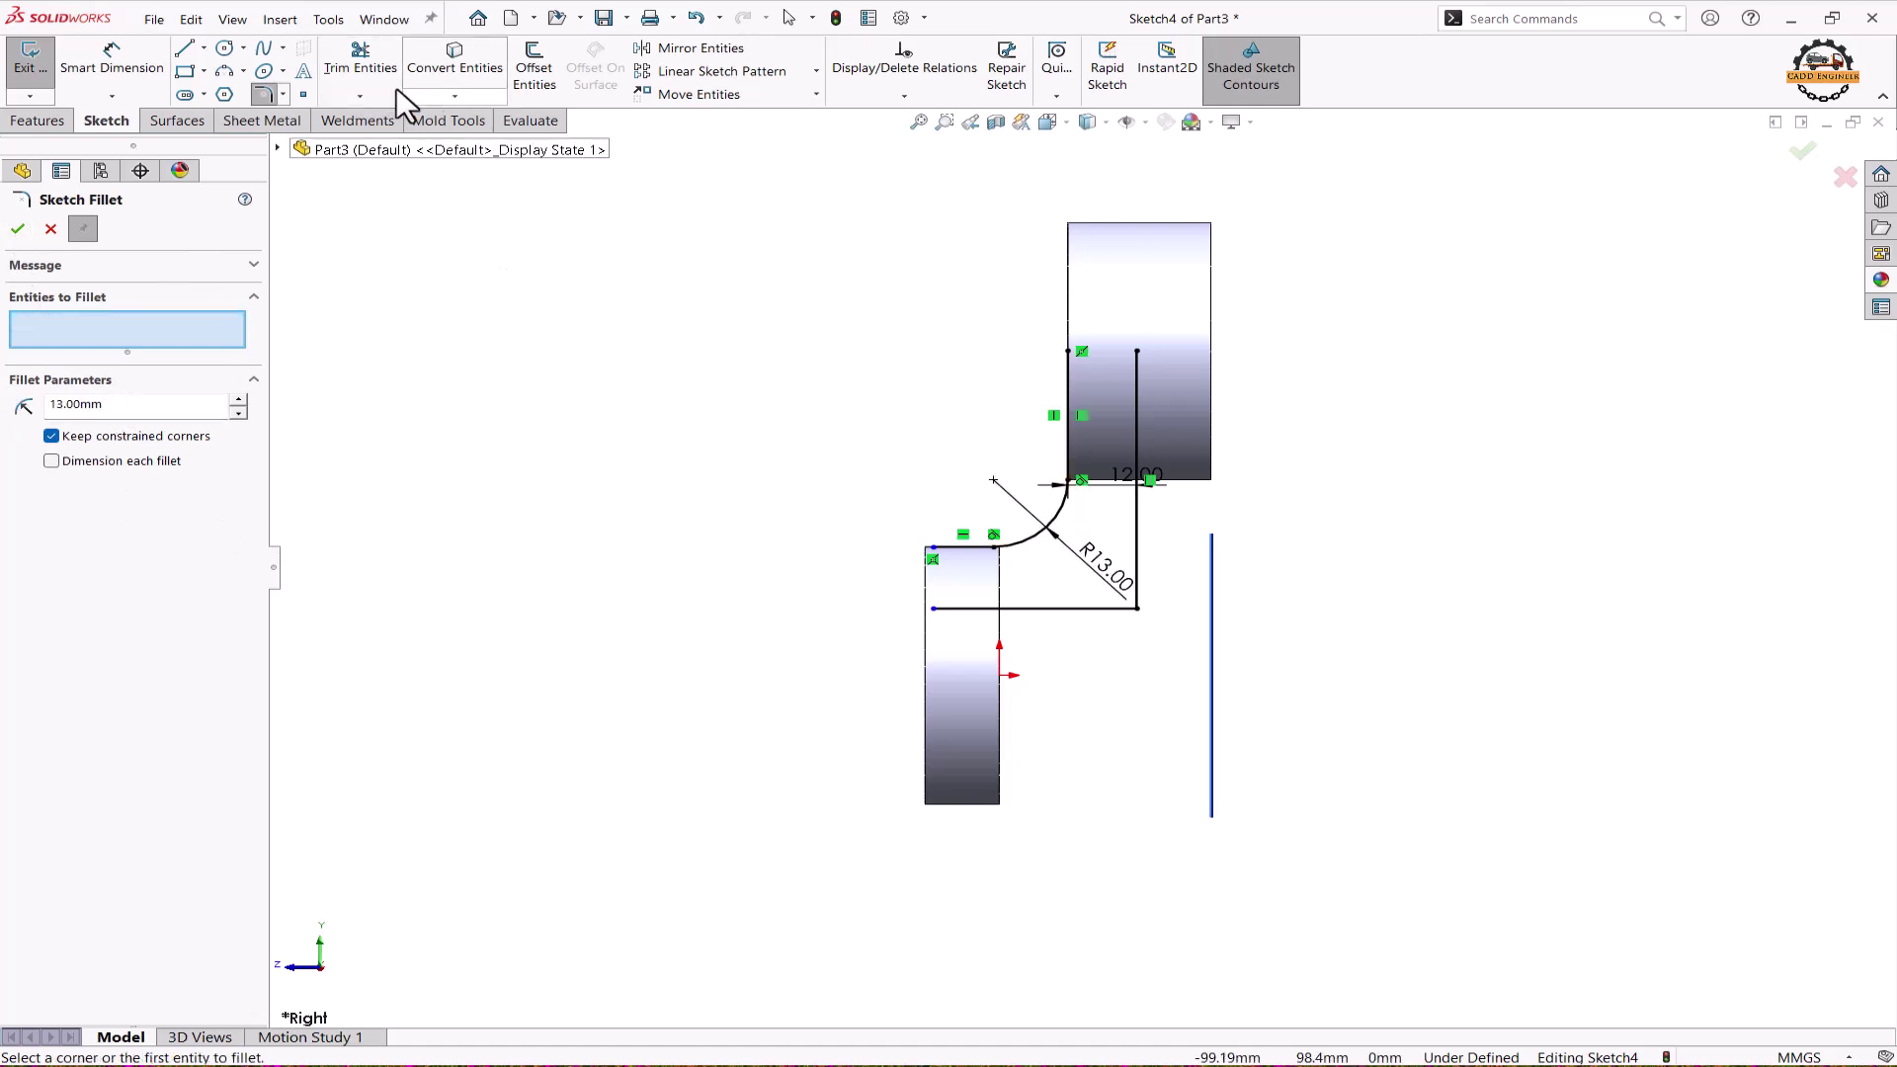
left_click(1127, 609)
left_click(1139, 581)
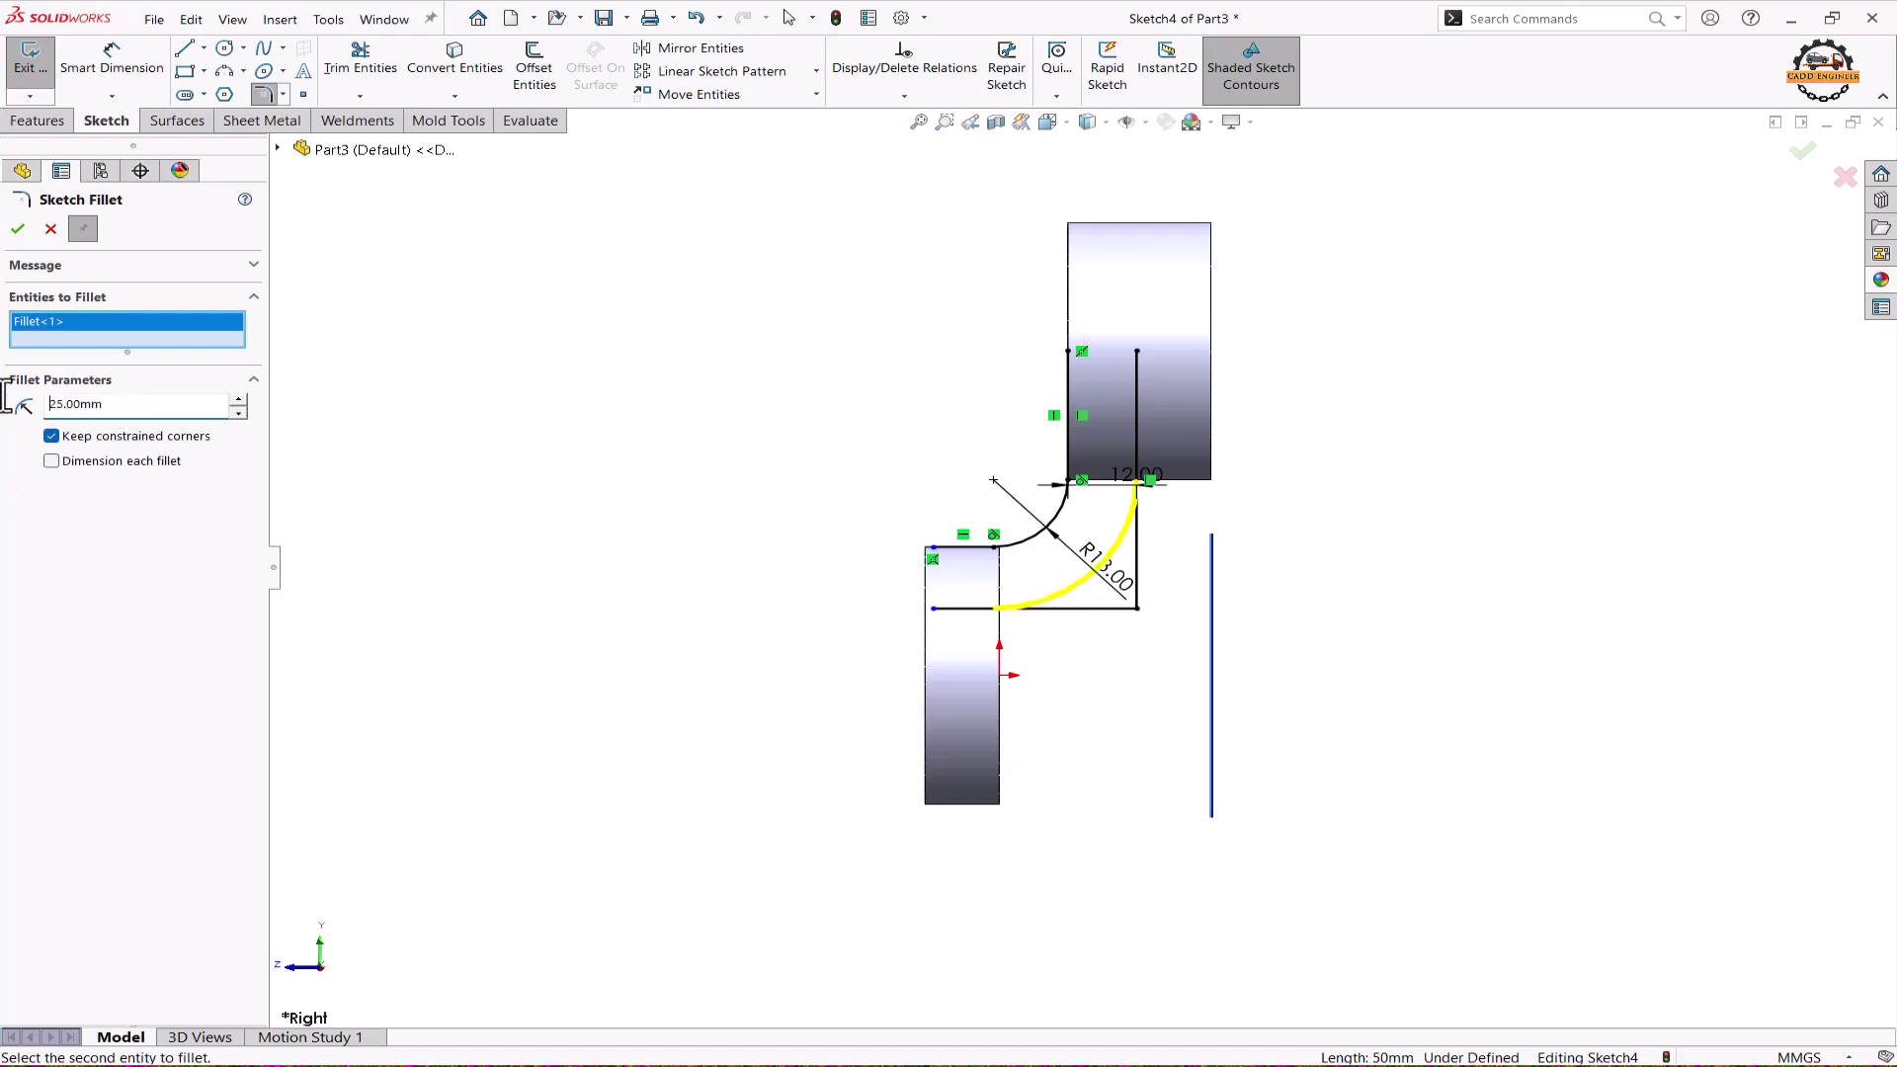
left_click(18, 228)
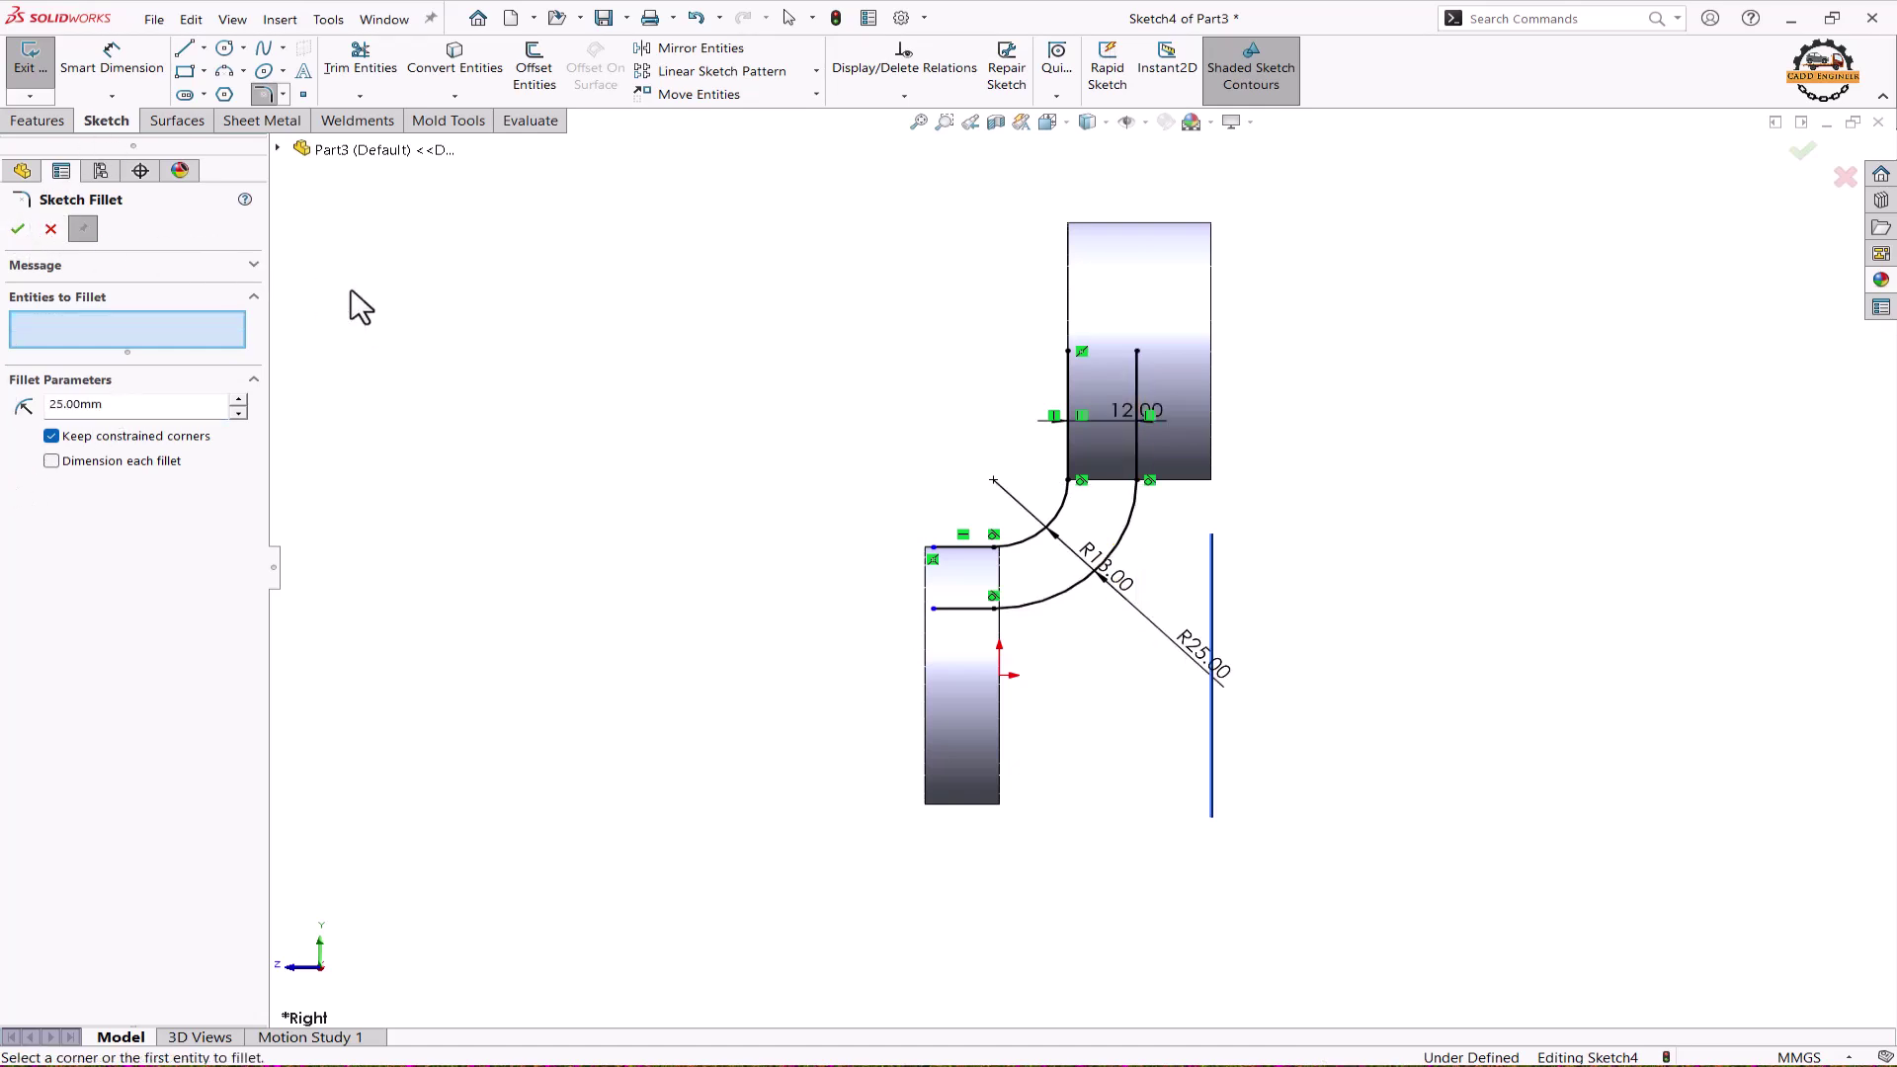
- Close the web profile with a straight line across its open end at the ring and another across its end at the plate
left_click(204, 47)
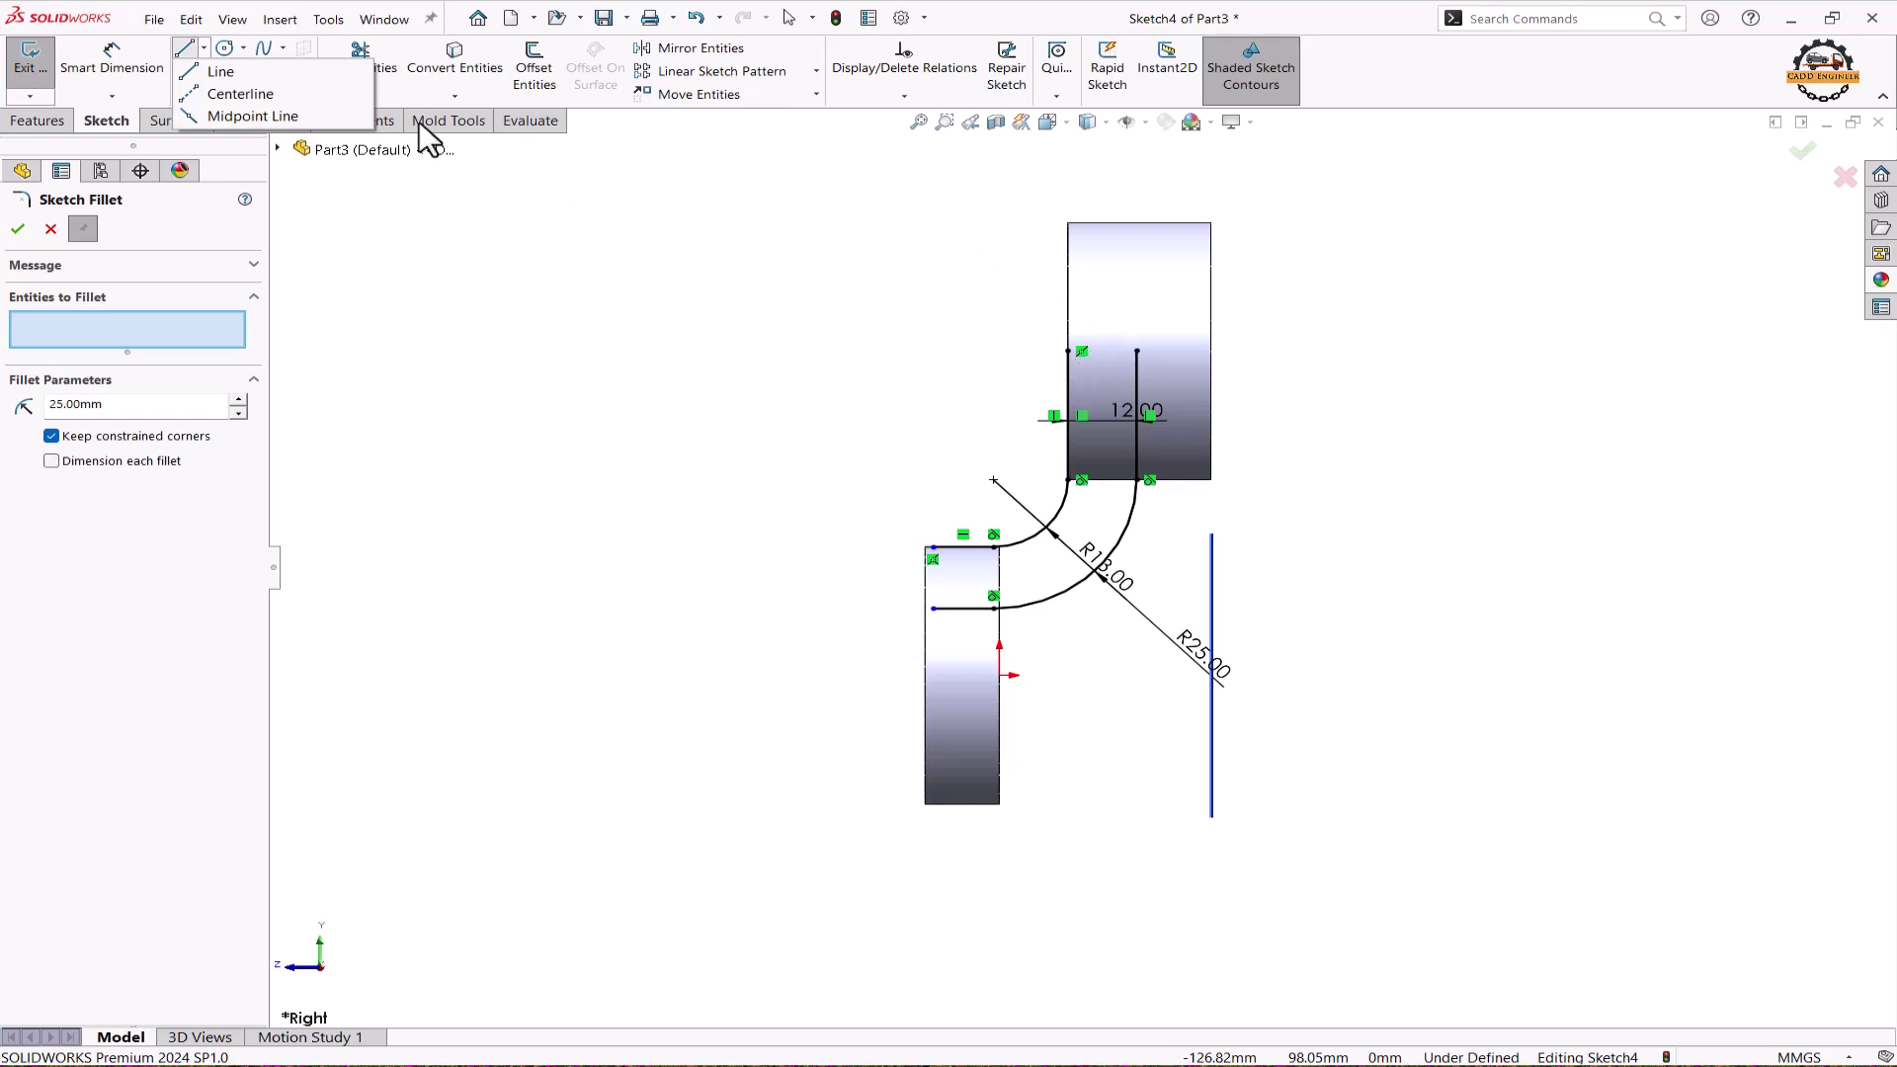
left_click(217, 71)
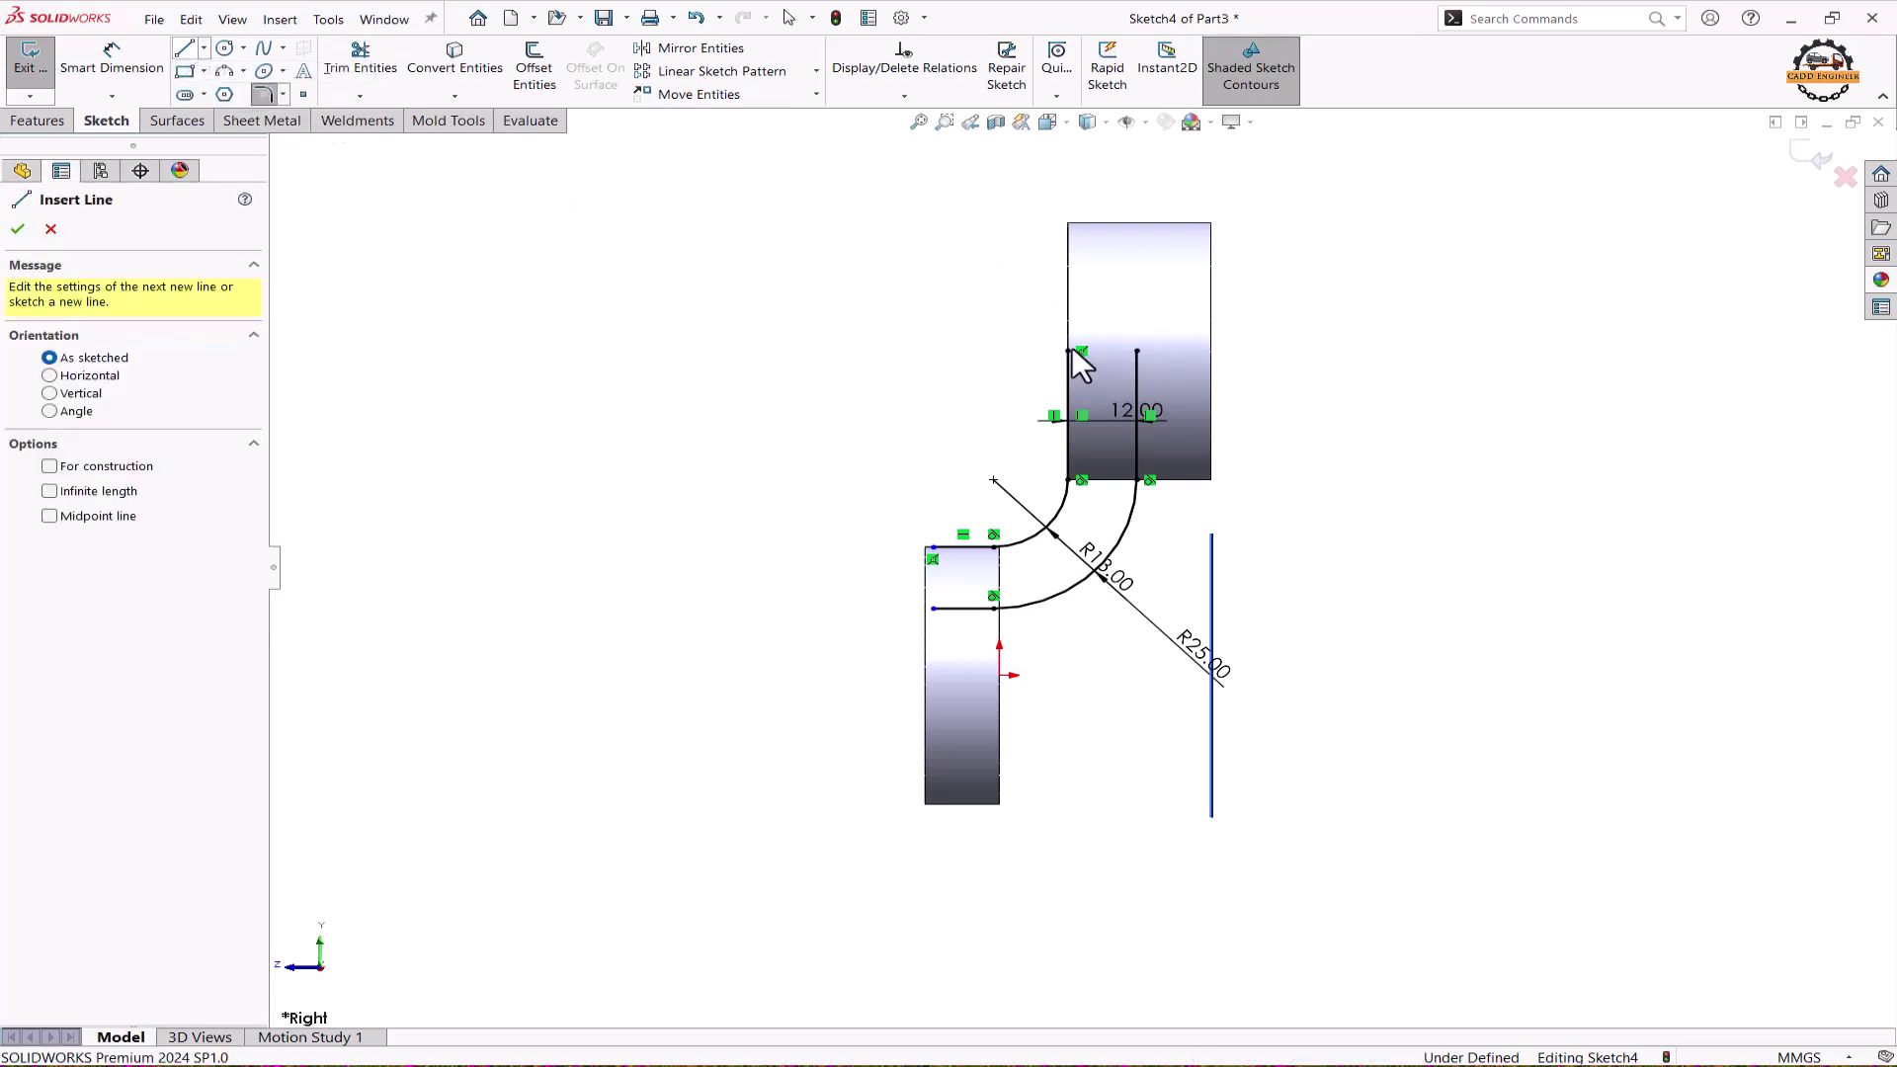
left_click_drag(1069, 351, 1137, 350)
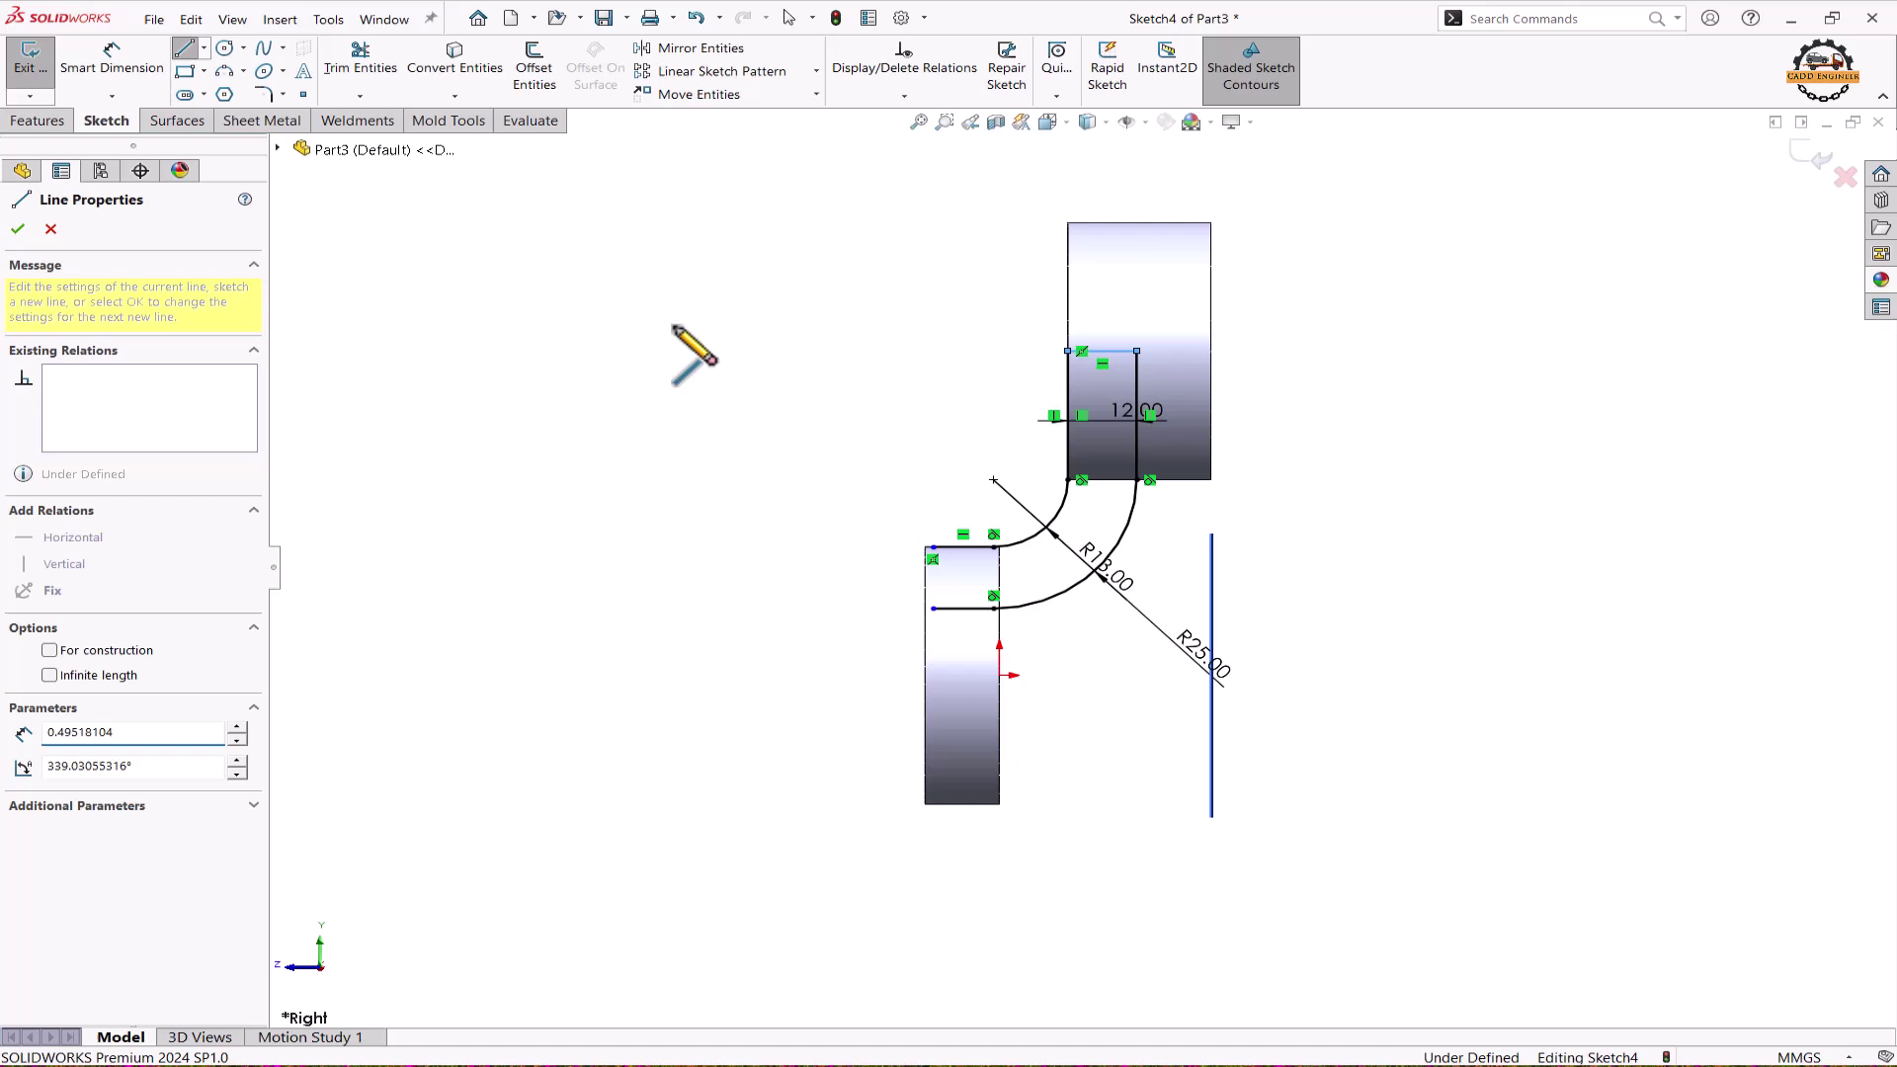
key("Escape")
key("l")
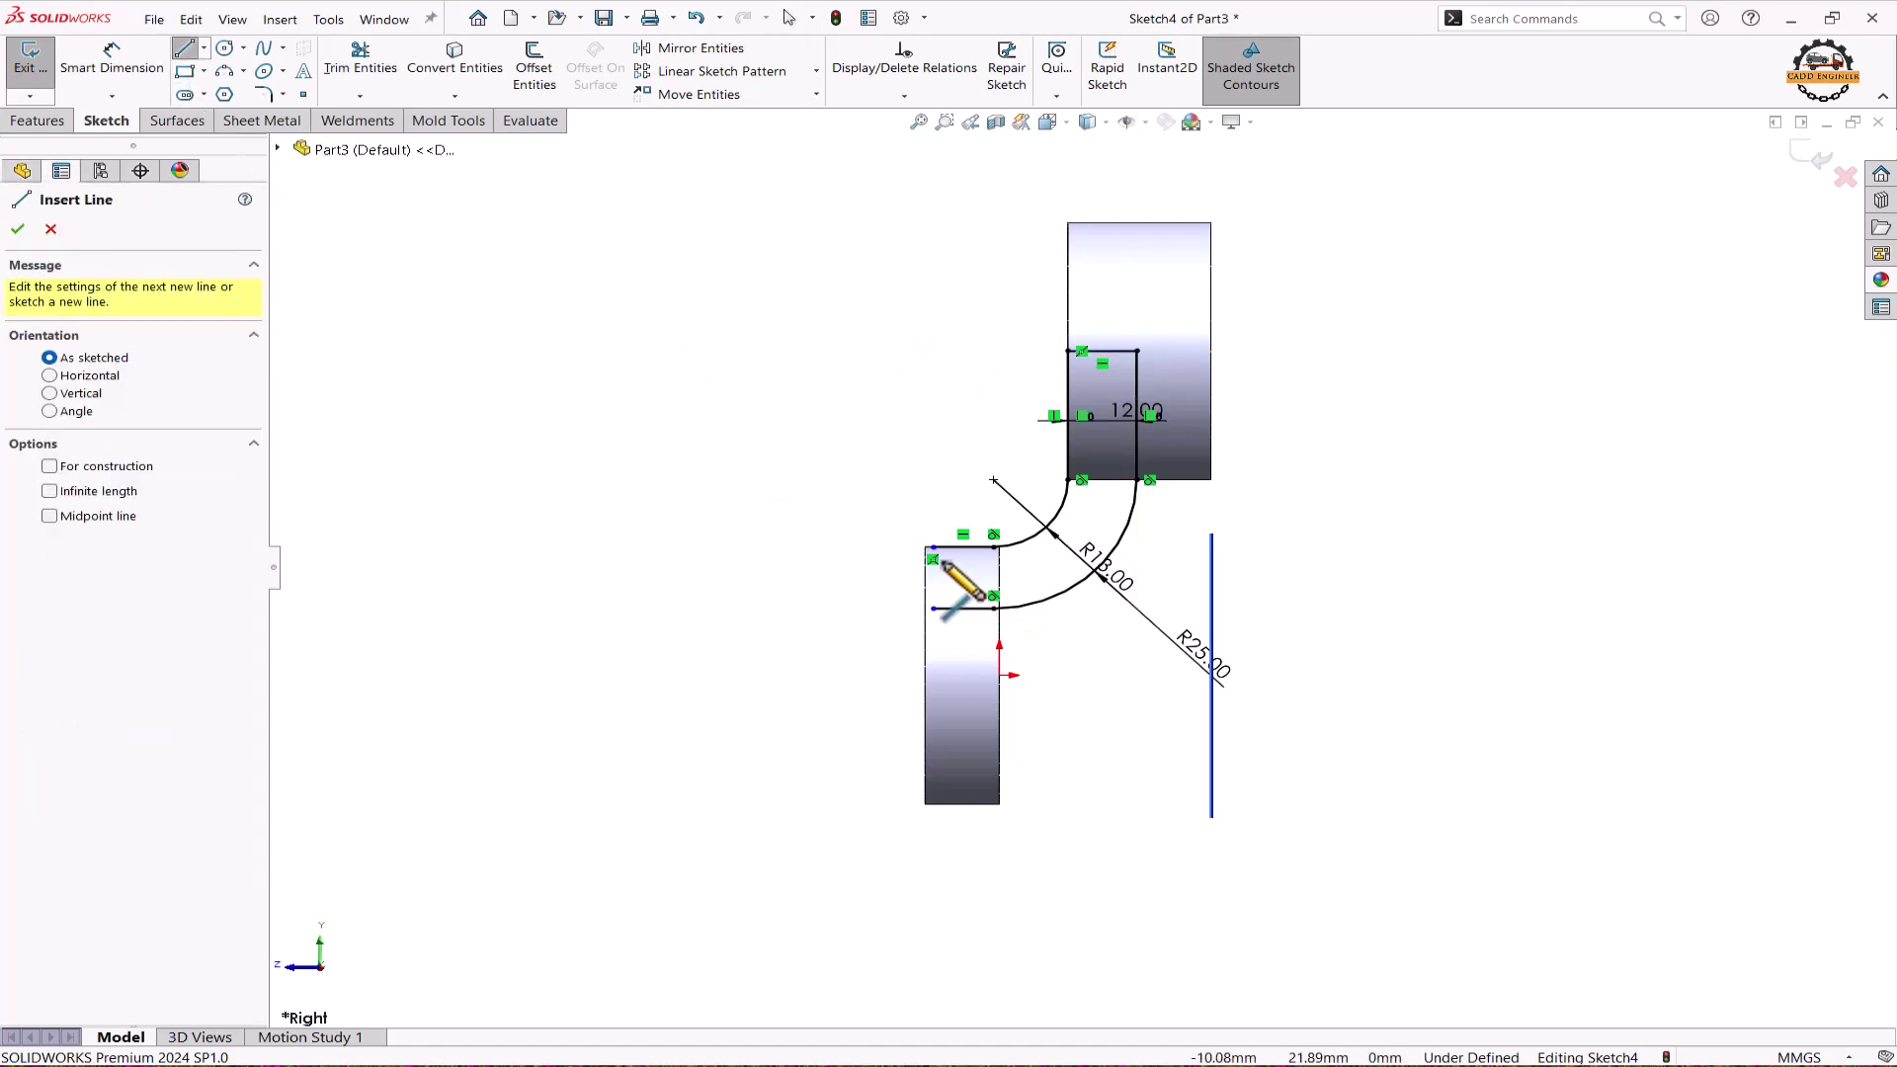
left_click(933, 547)
left_click(933, 609)
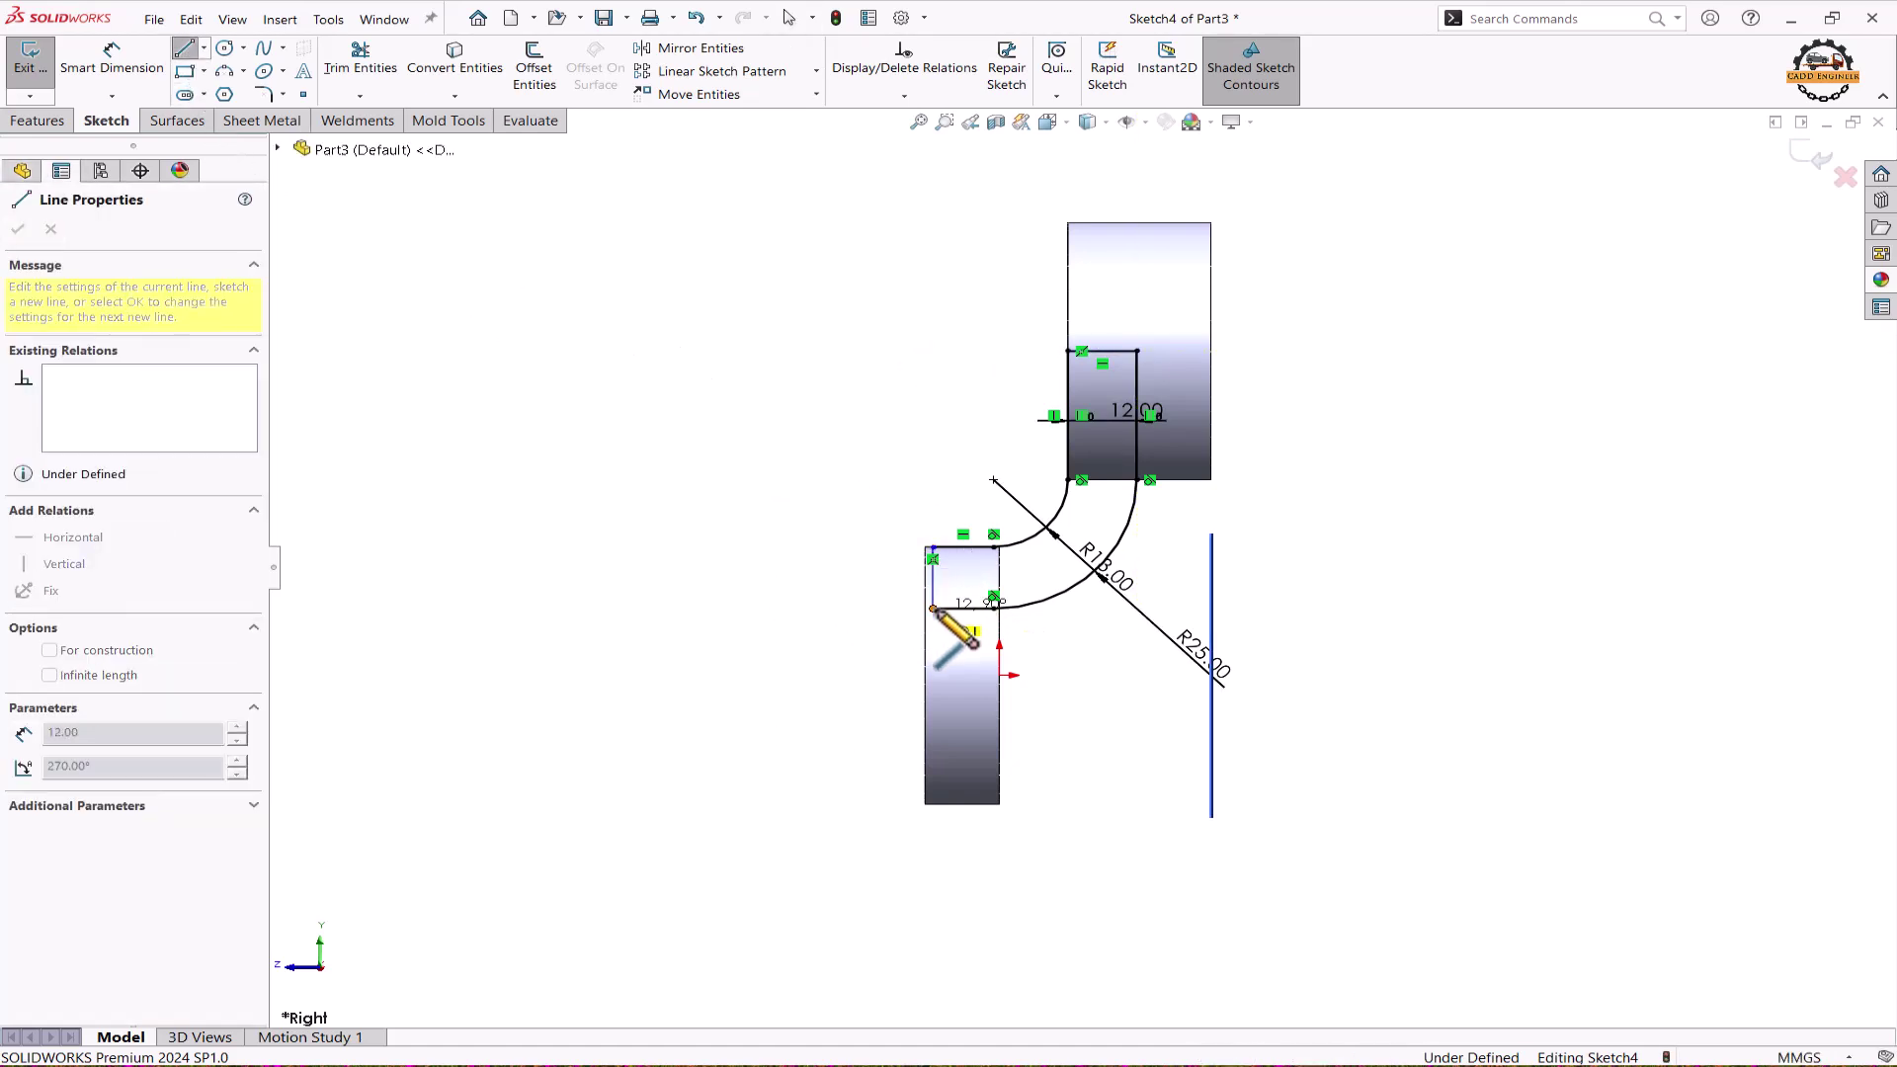
key("Escape")
- Make the profile's short vertical end line collinear with the plate's outer face edge
scroll(934, 608, "down", 2)
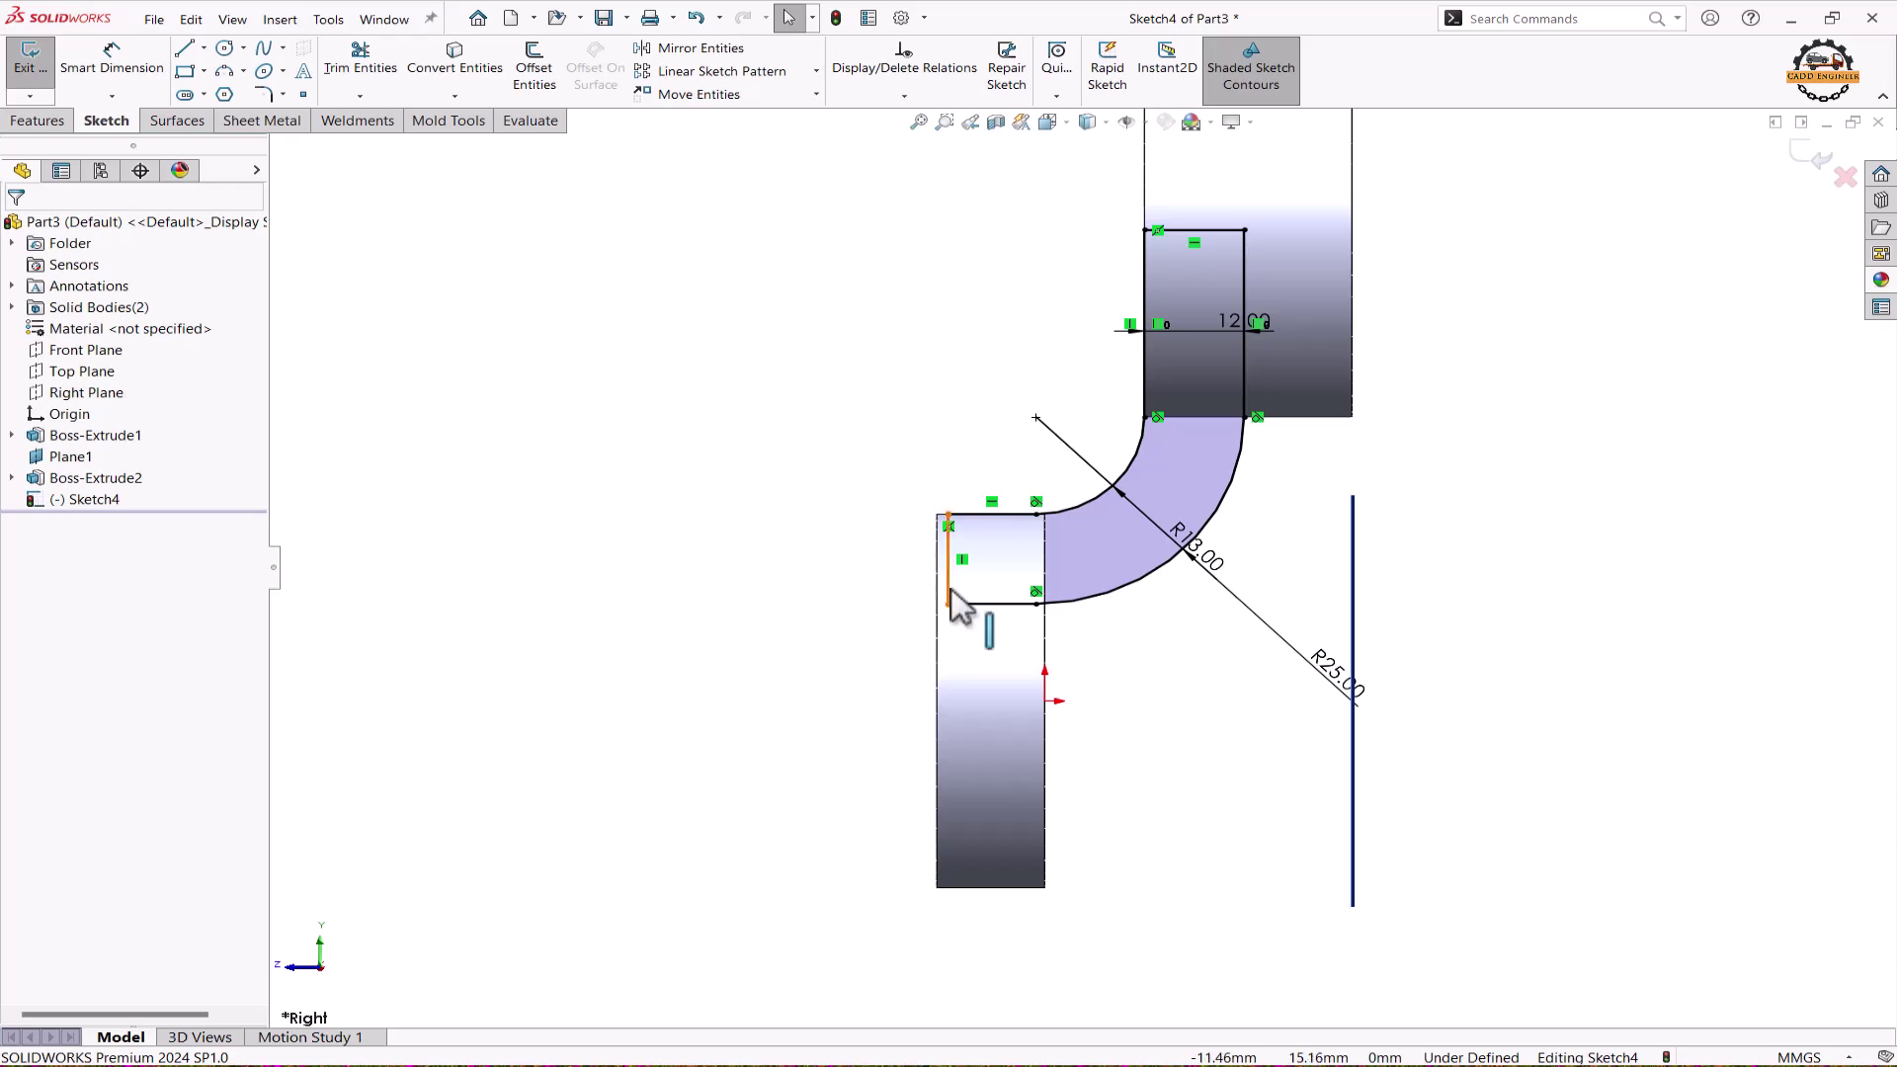
left_click(947, 591)
left_click(937, 594, "ctrl")
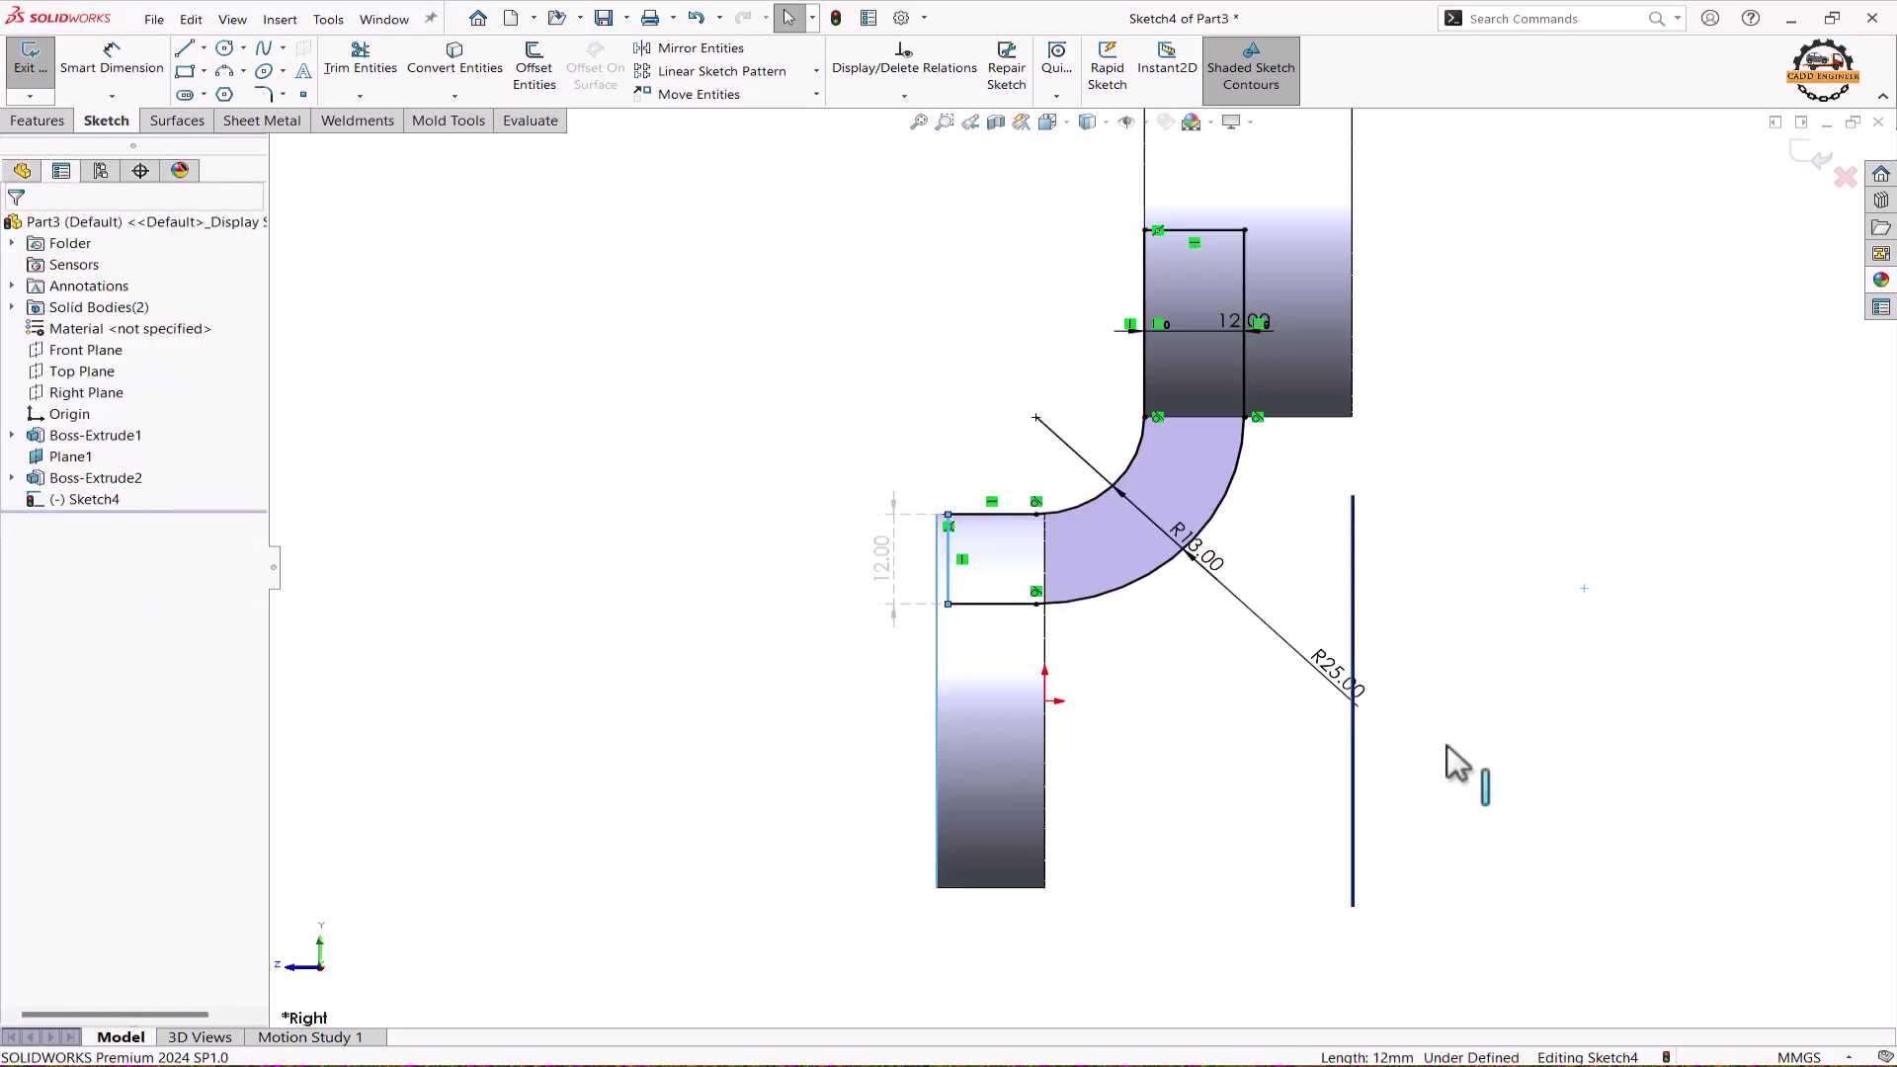
left_click(937, 632)
left_click(949, 560, "ctrl")
left_click(24, 543)
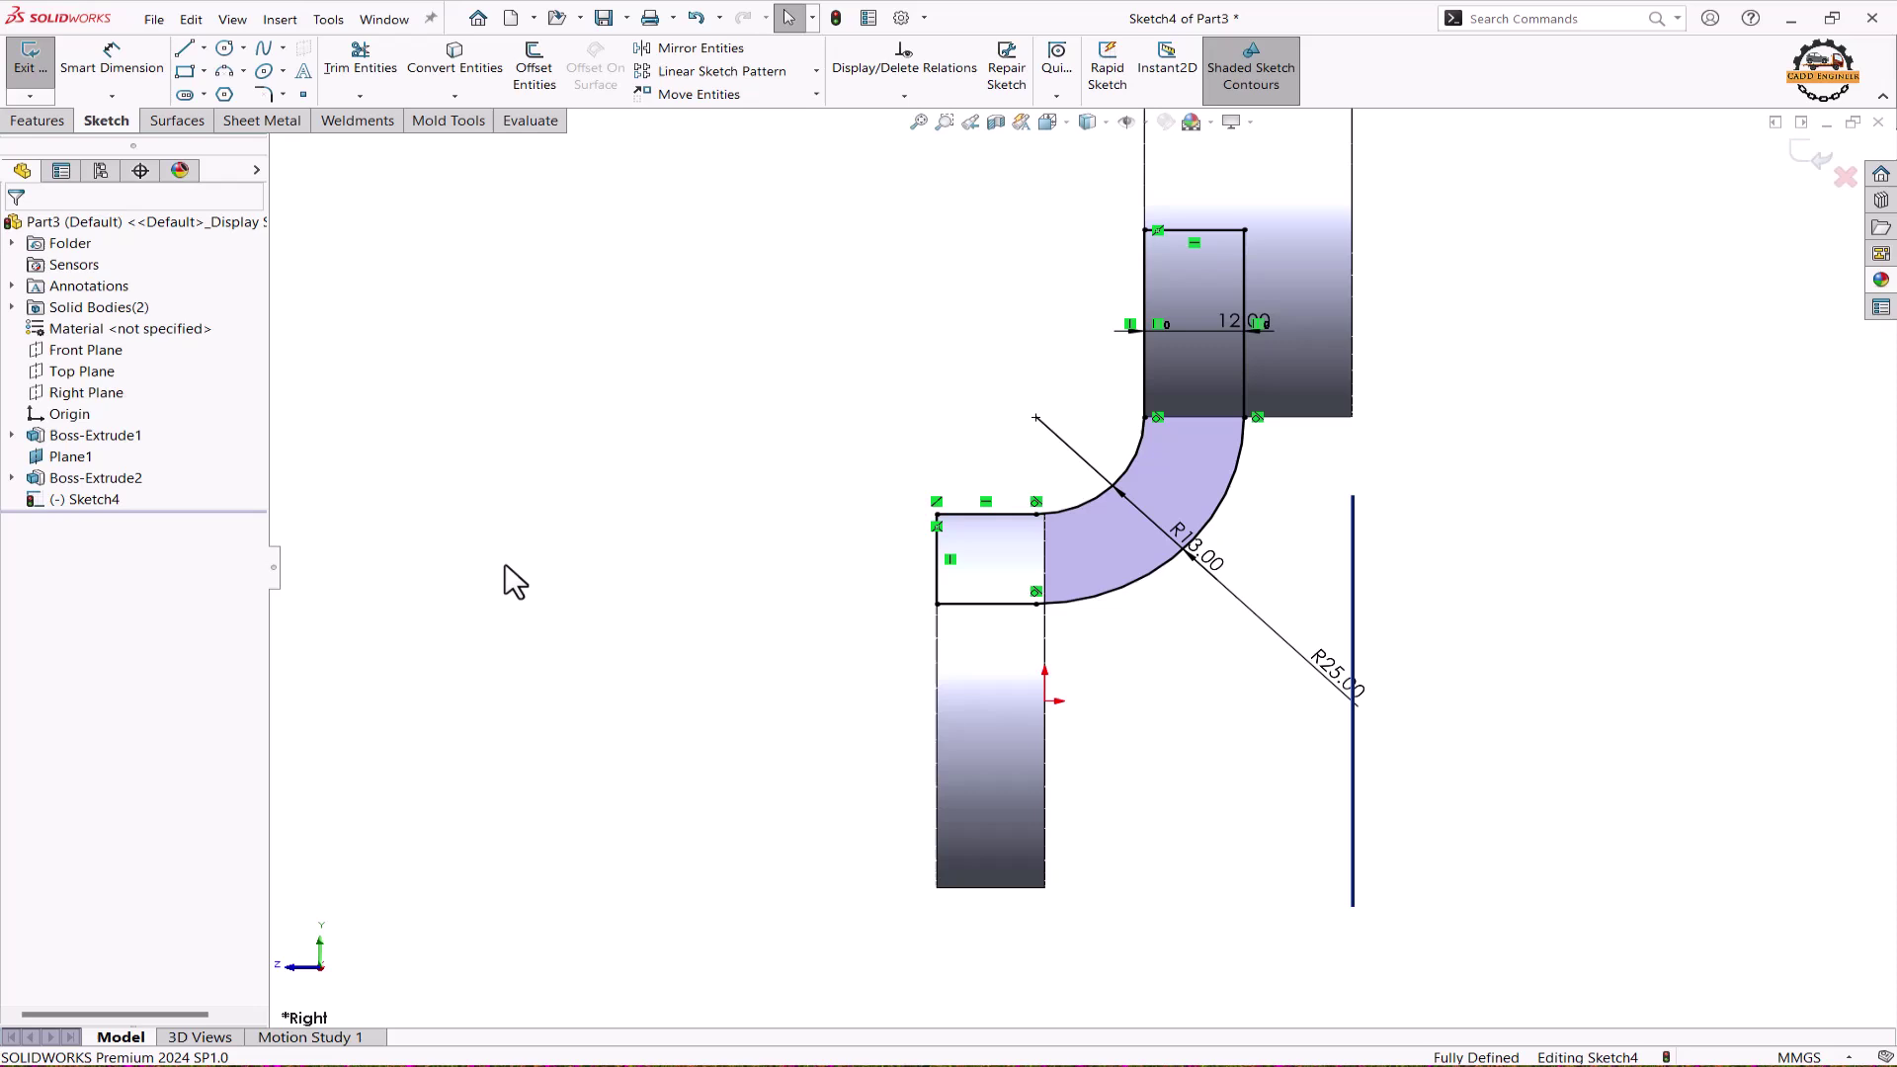
- Extrude the closed web profile as a boss, 50 mm deep with the Mid Plane end condition and Merge result enabled
key("z")
key("z")
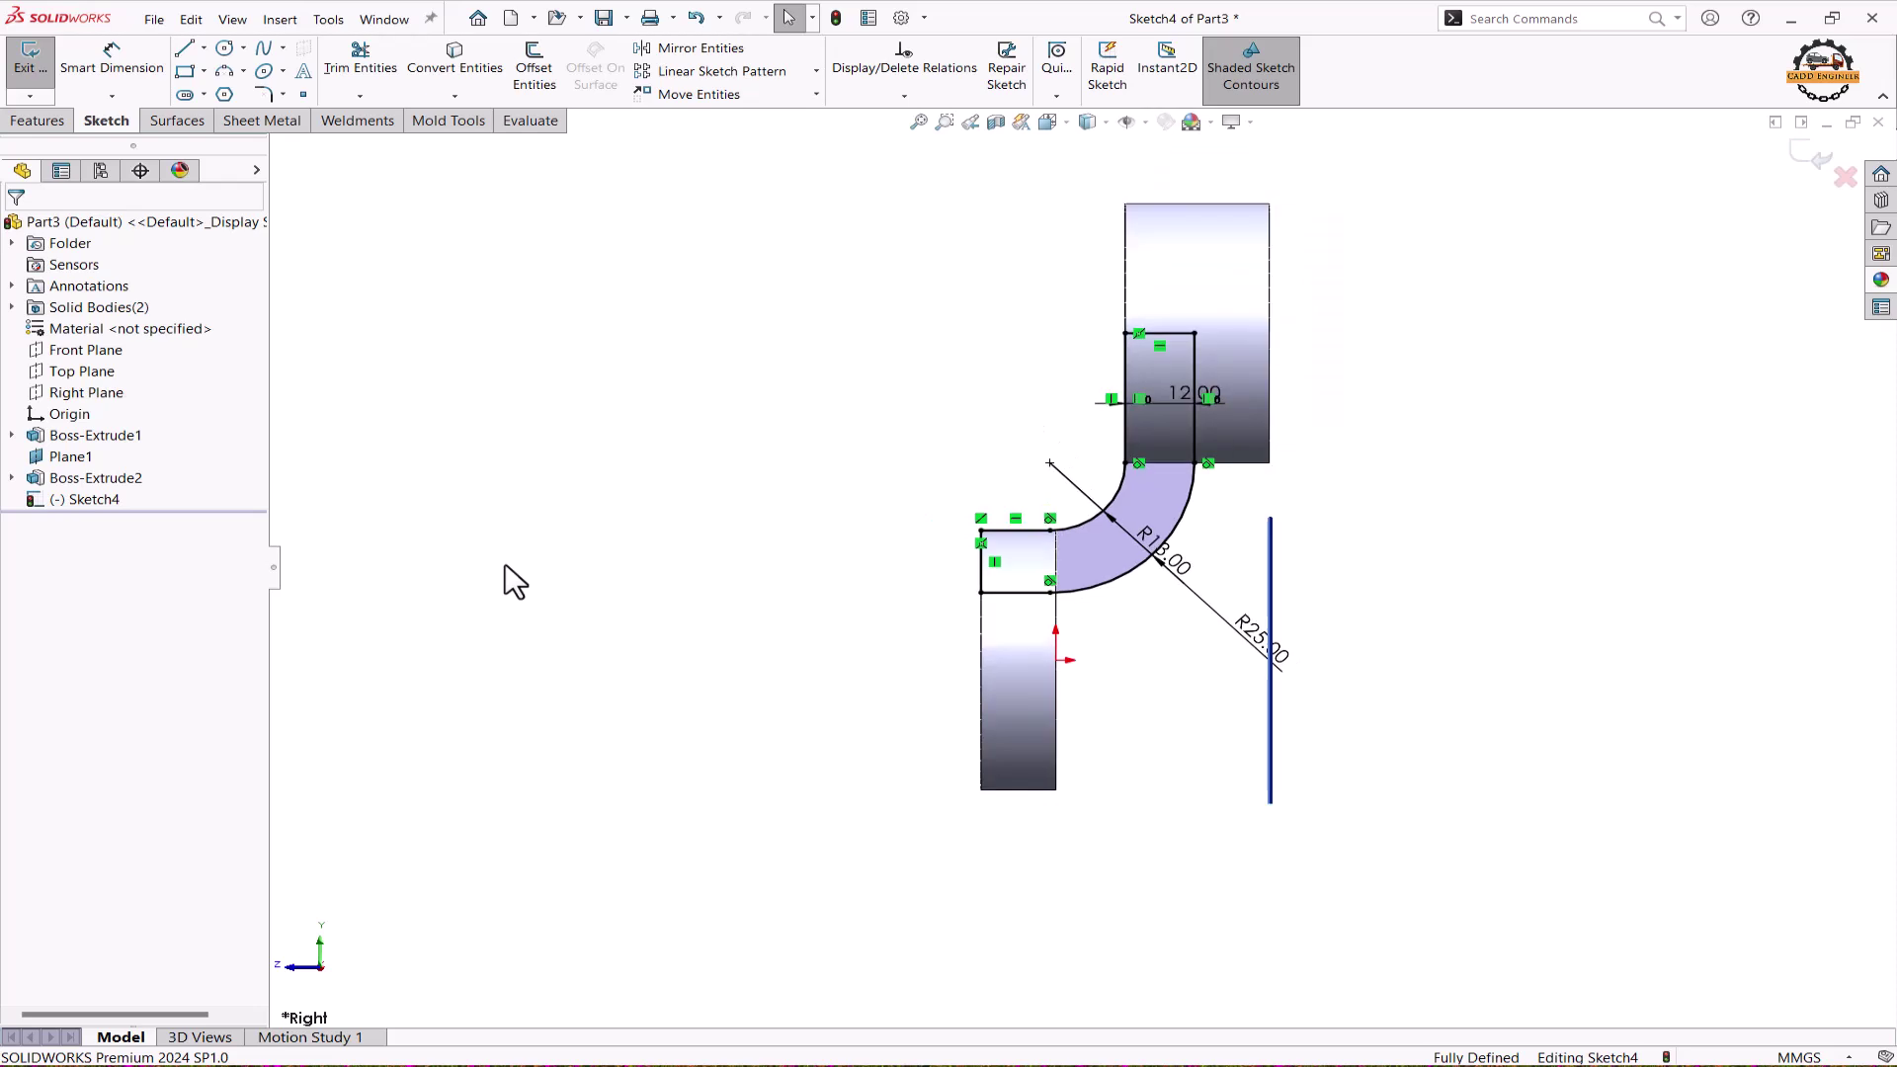
left_click(37, 124)
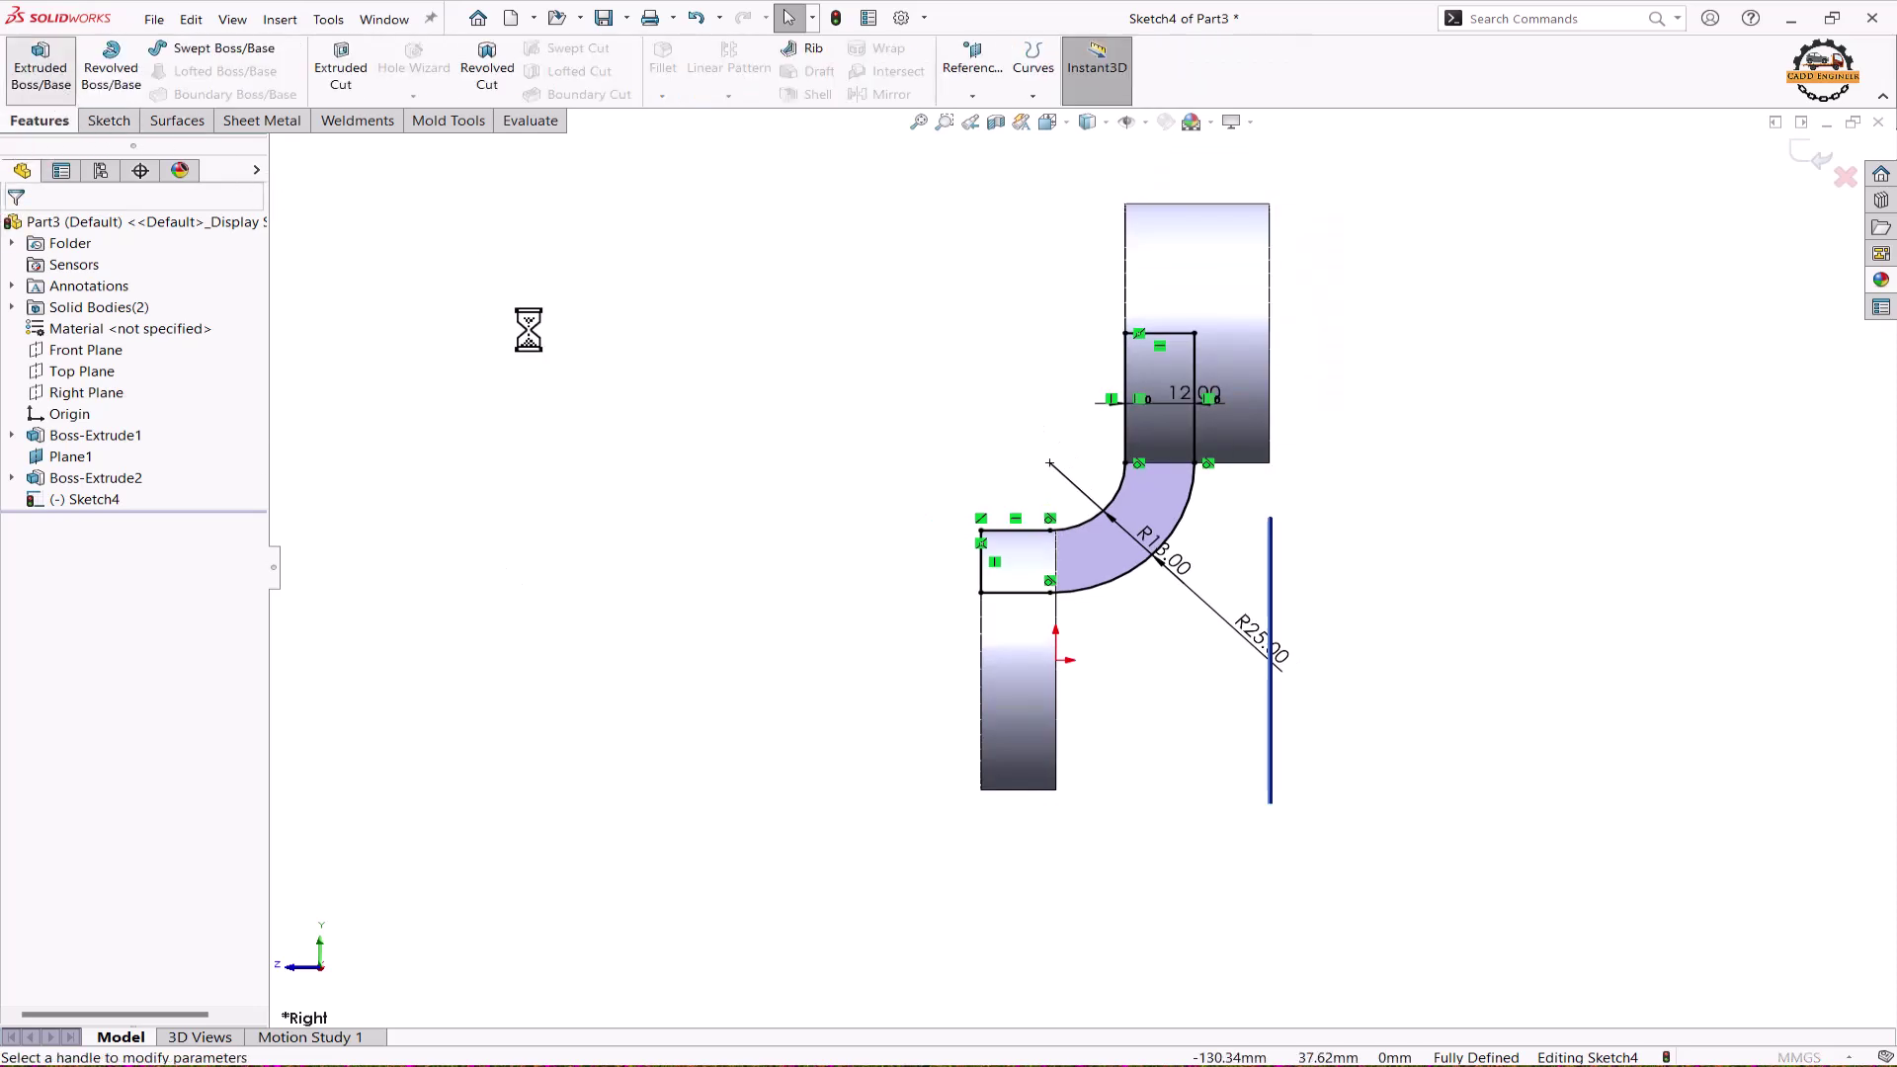
left_click(135, 350)
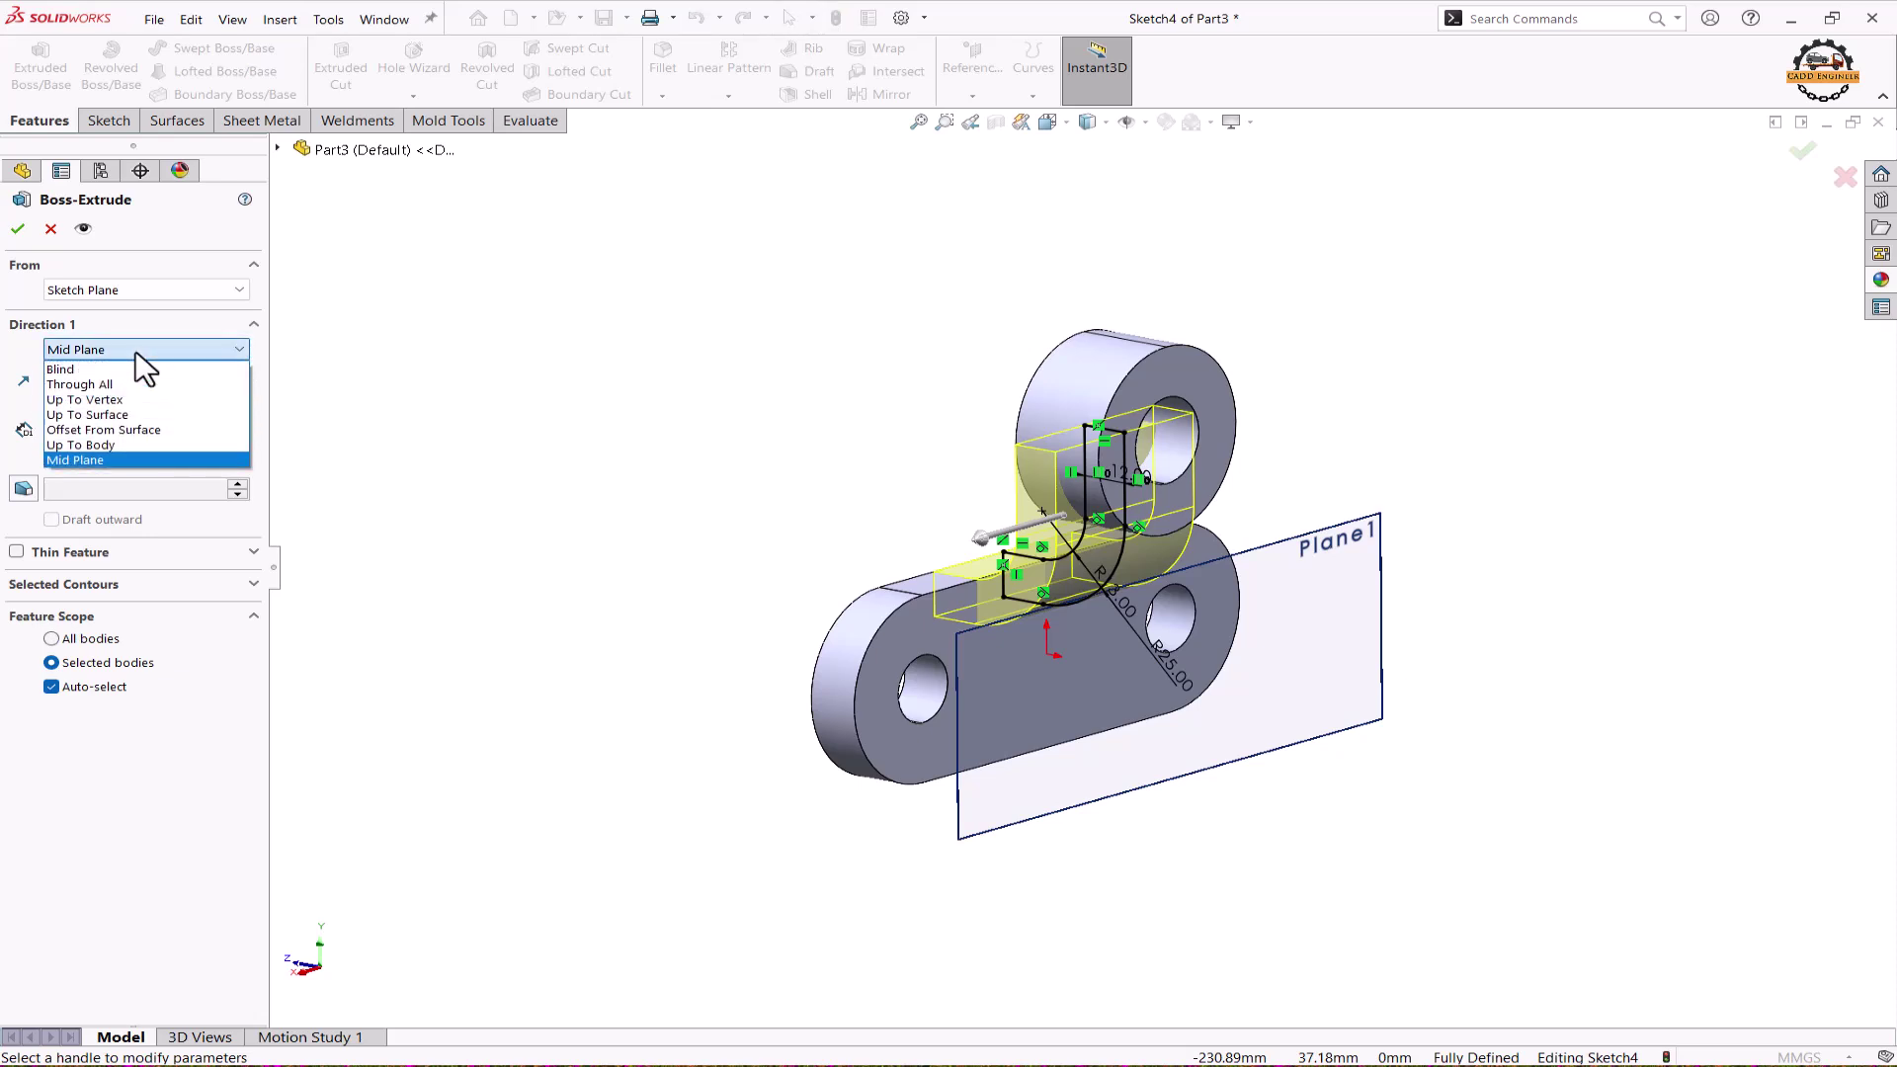
left_click(135, 351)
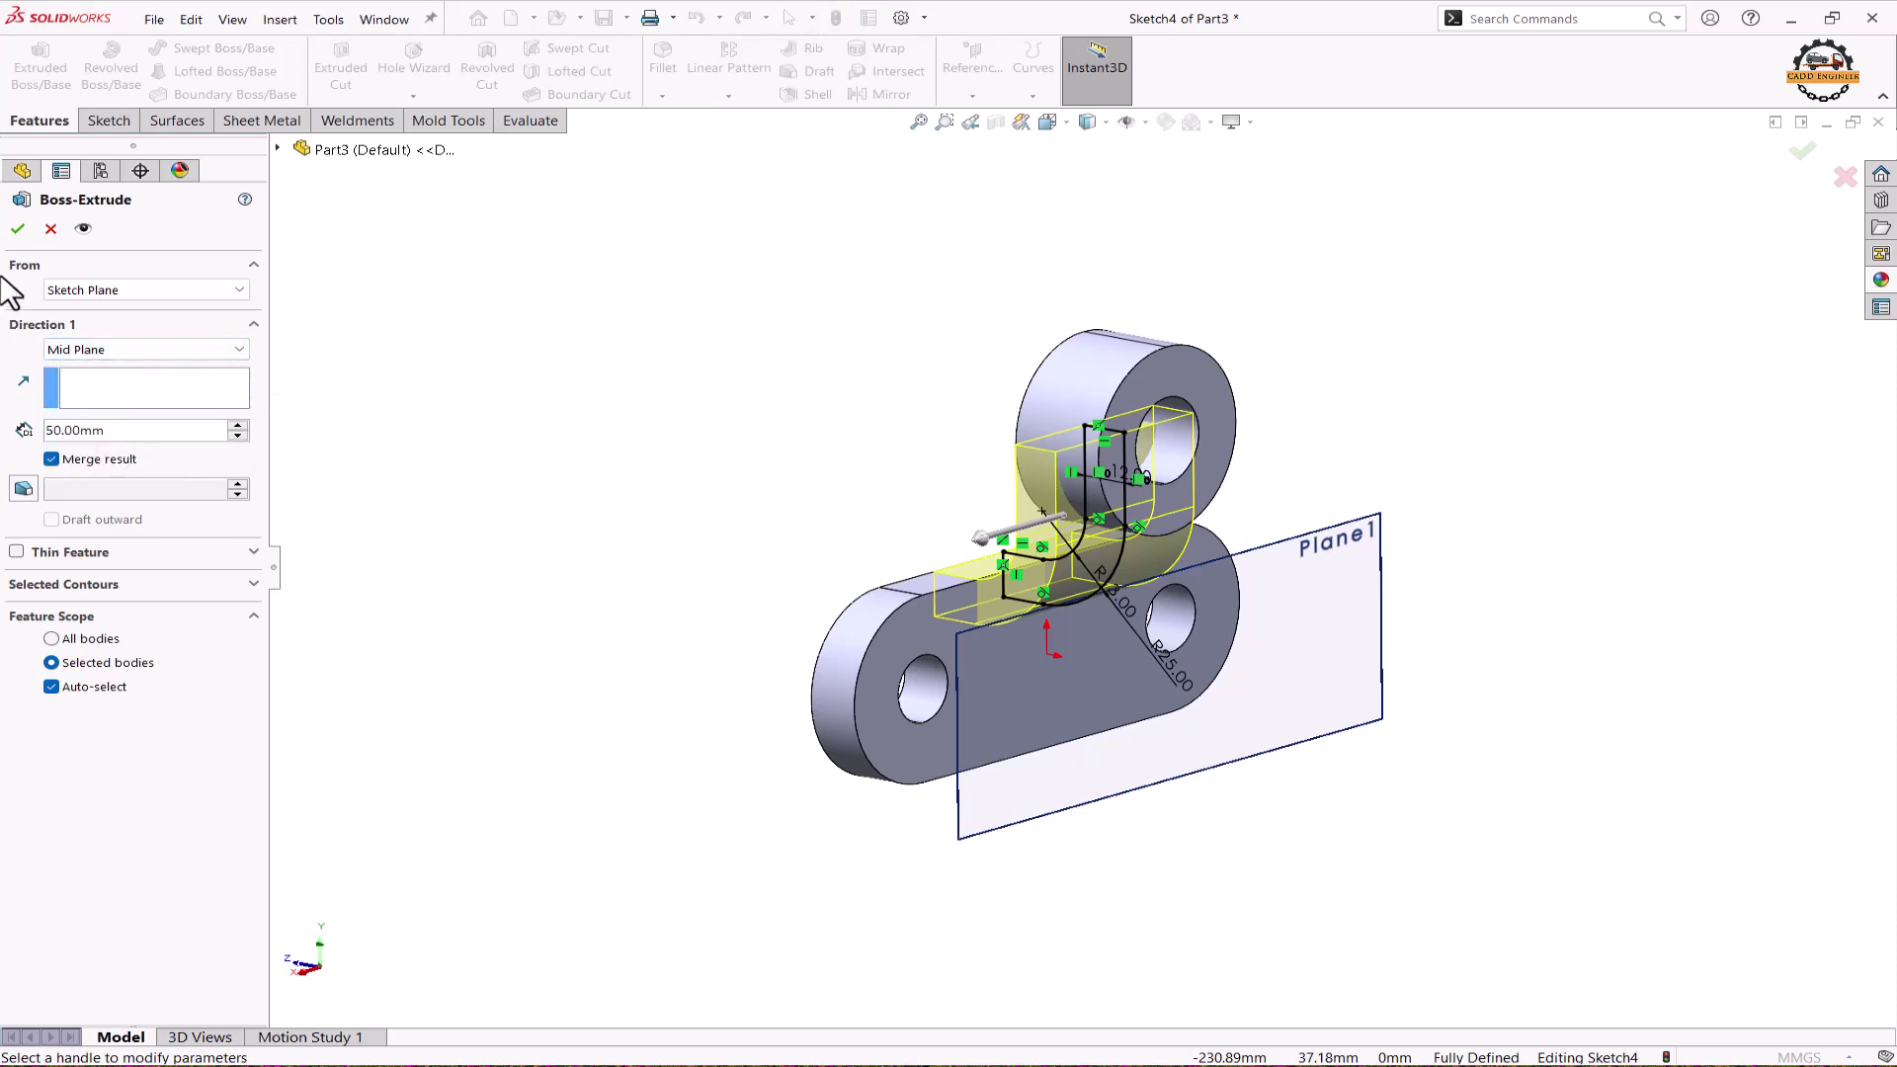
left_click(18, 228)
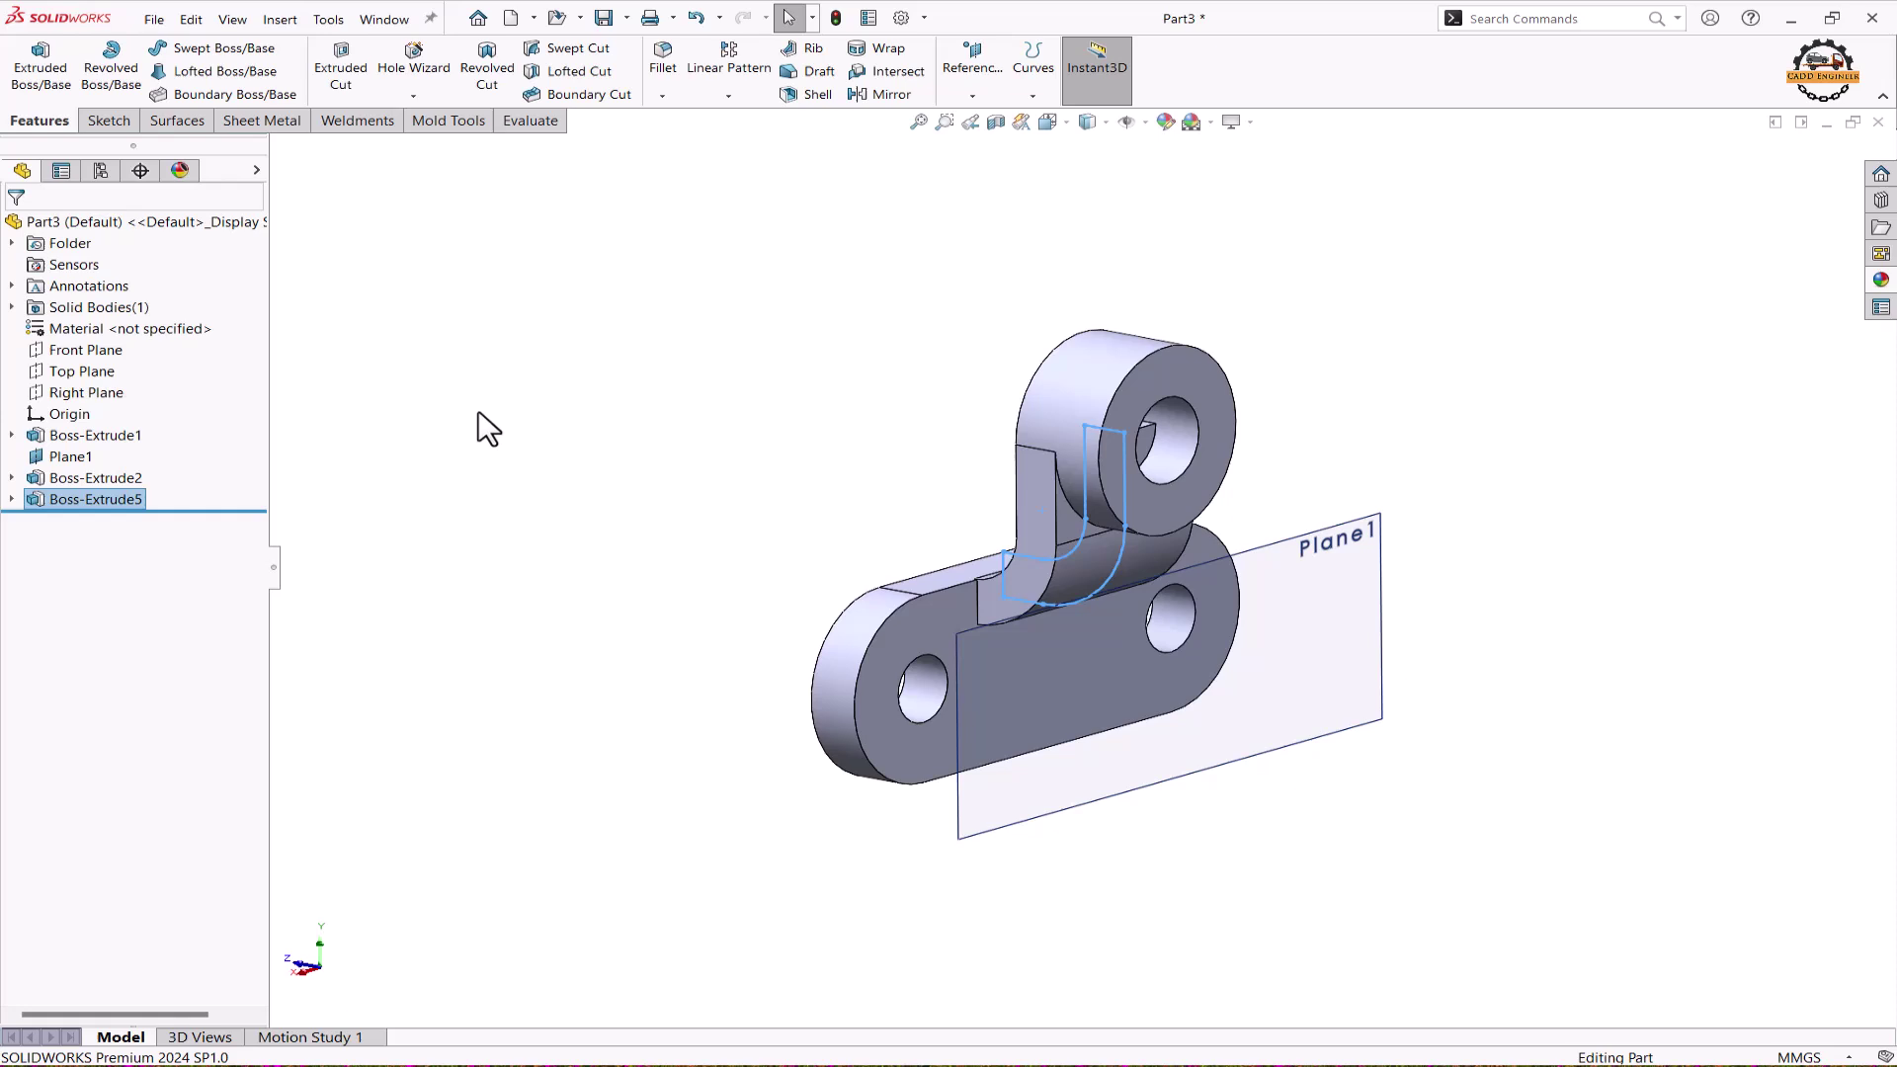
- On the web's flat upper face, sketch a circle of 11.5 mm radius concentric with the ring bore
middle_click_drag(478, 411, 1154, 447)
scroll(1136, 415, "down", 2)
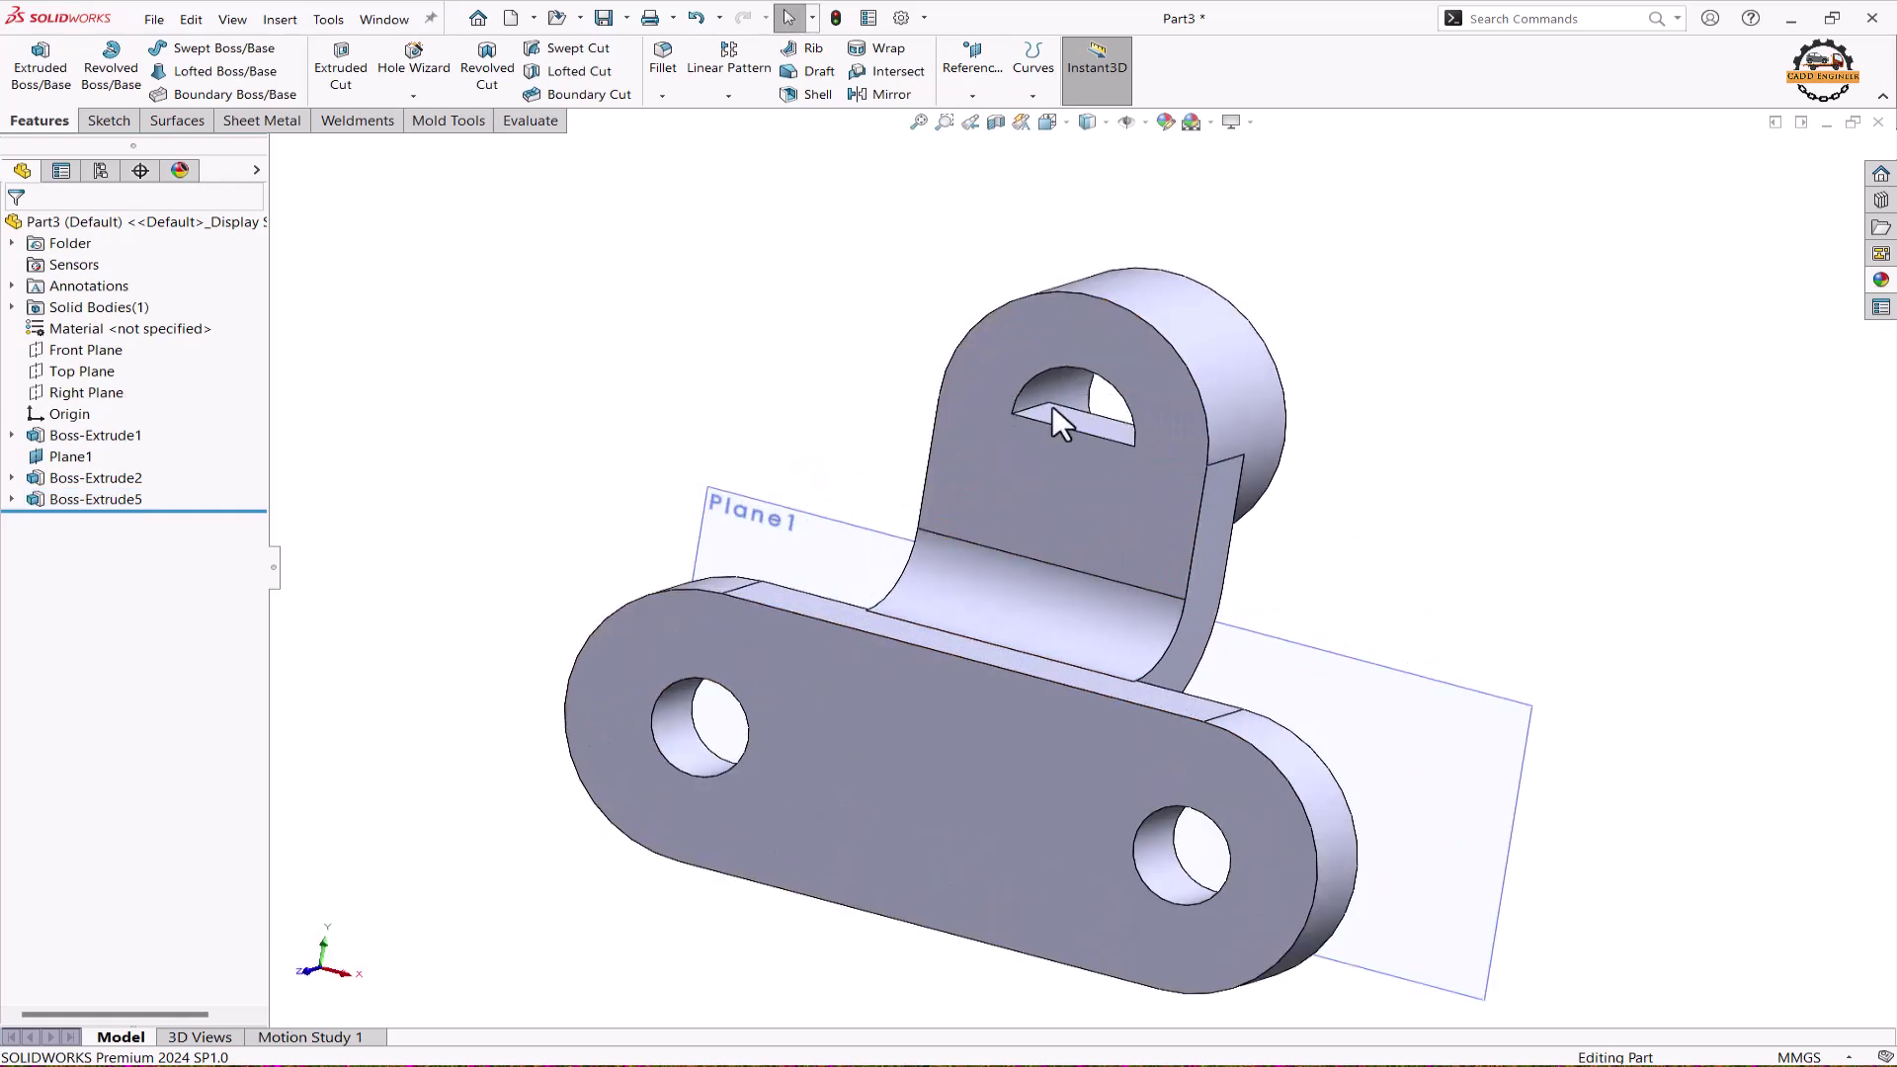
left_click(1148, 383)
left_click(1214, 337)
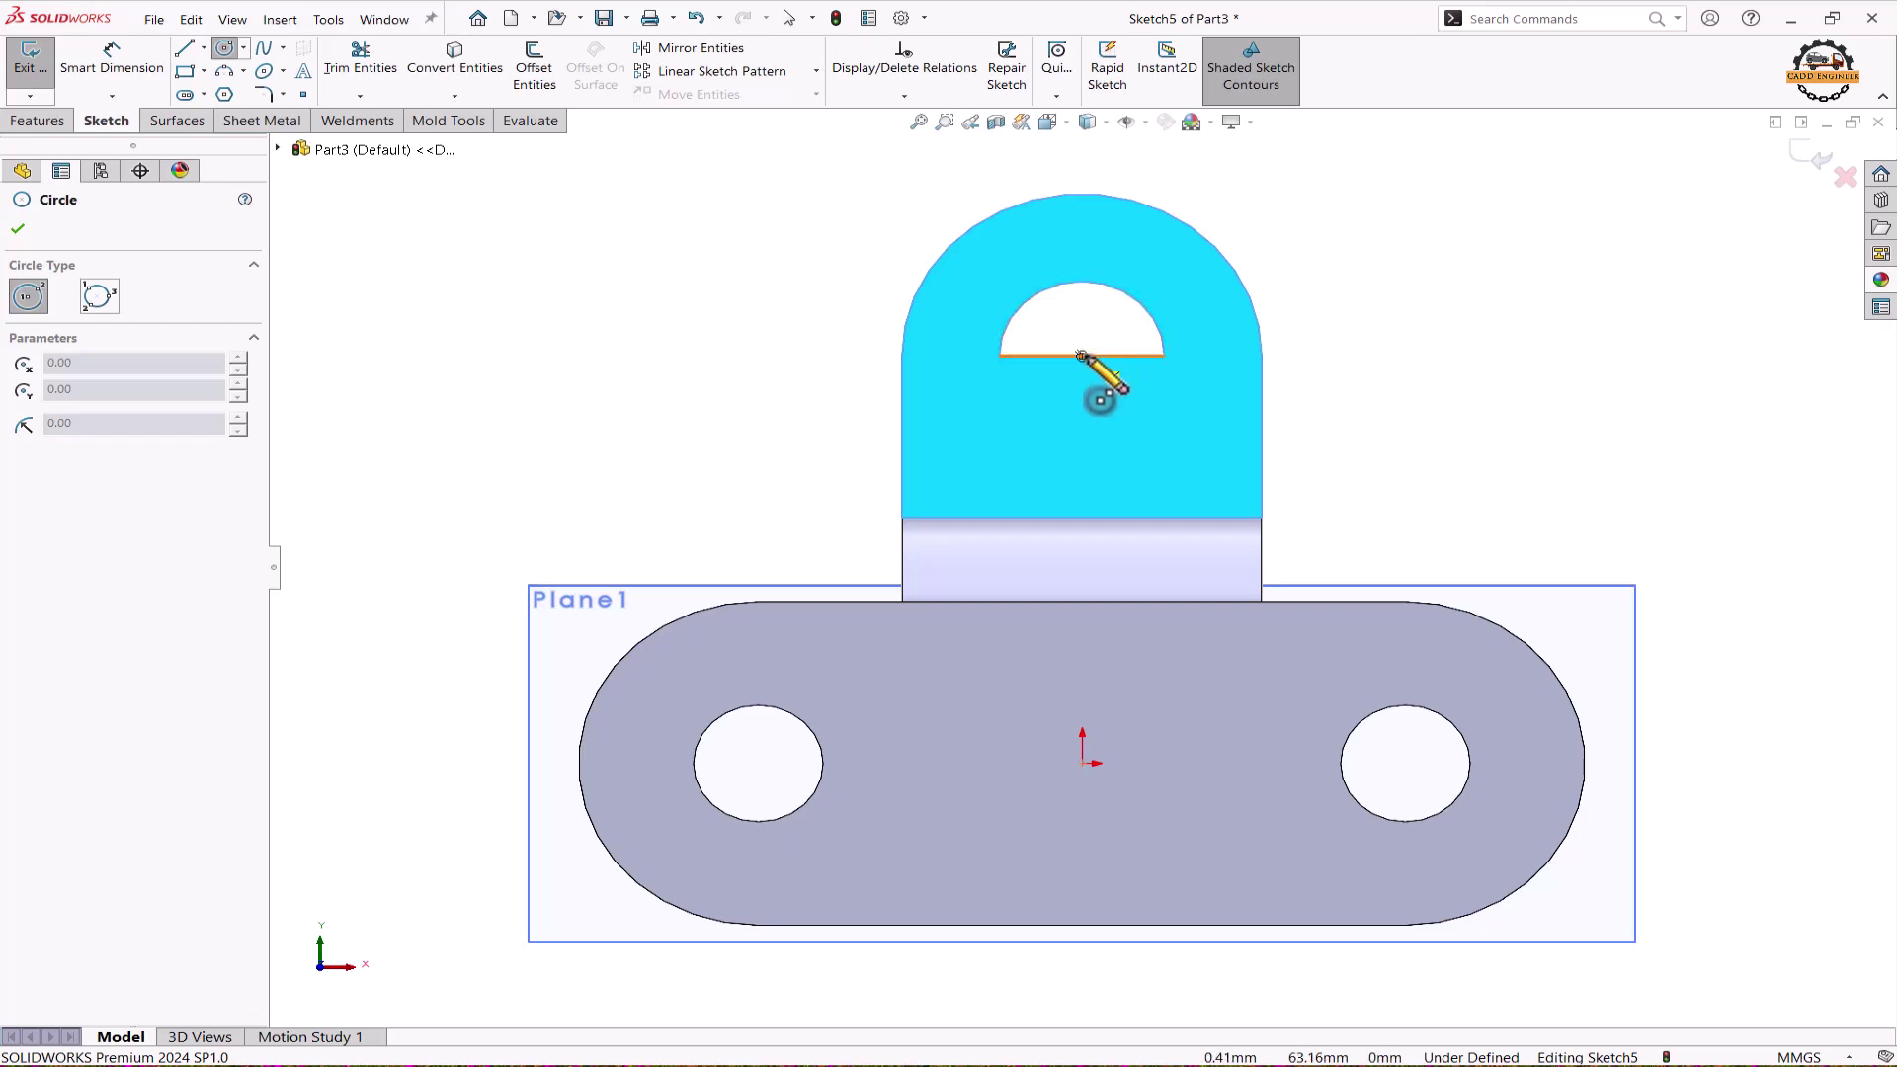
left_click(1083, 356)
left_click(1081, 282)
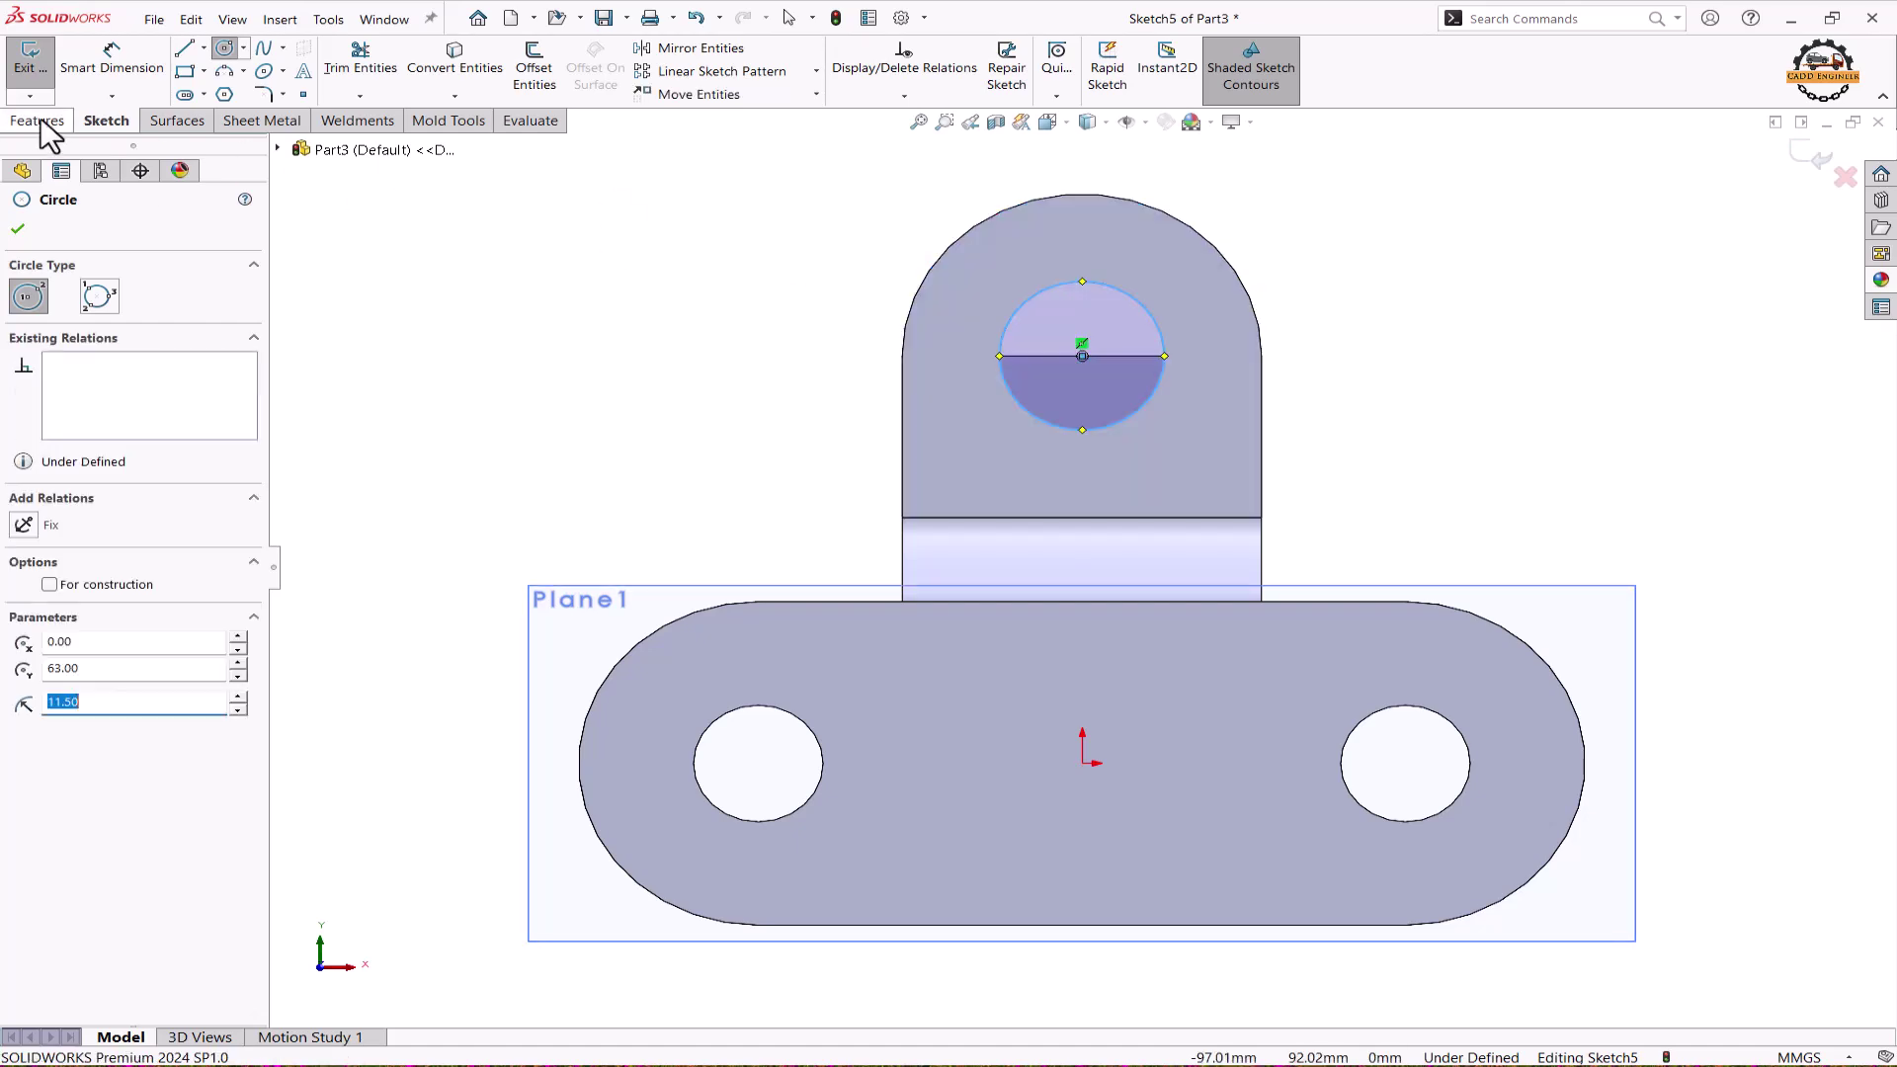
- Cut-extrude the circle through the web and ring, 50 mm deep with the Blind end condition
left_click(37, 121)
left_click(338, 74)
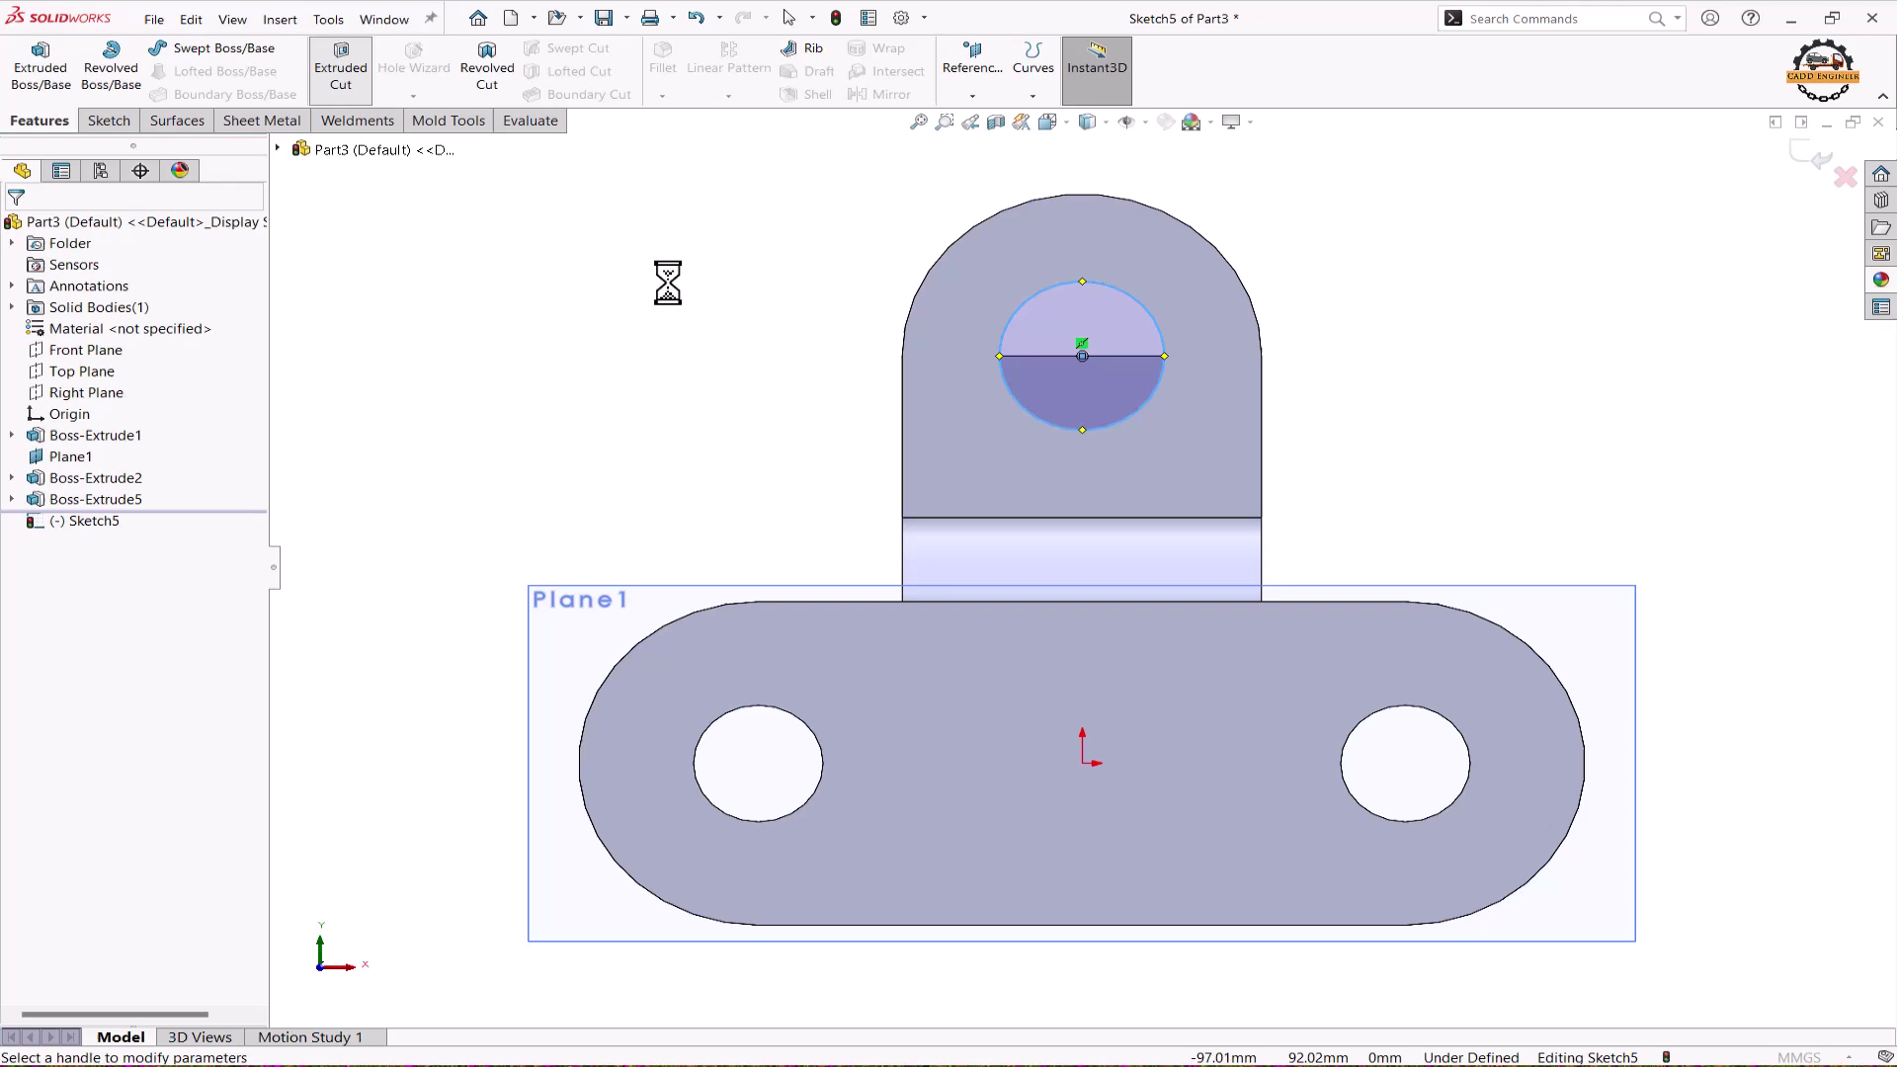
middle_click_drag(714, 323, 760, 332)
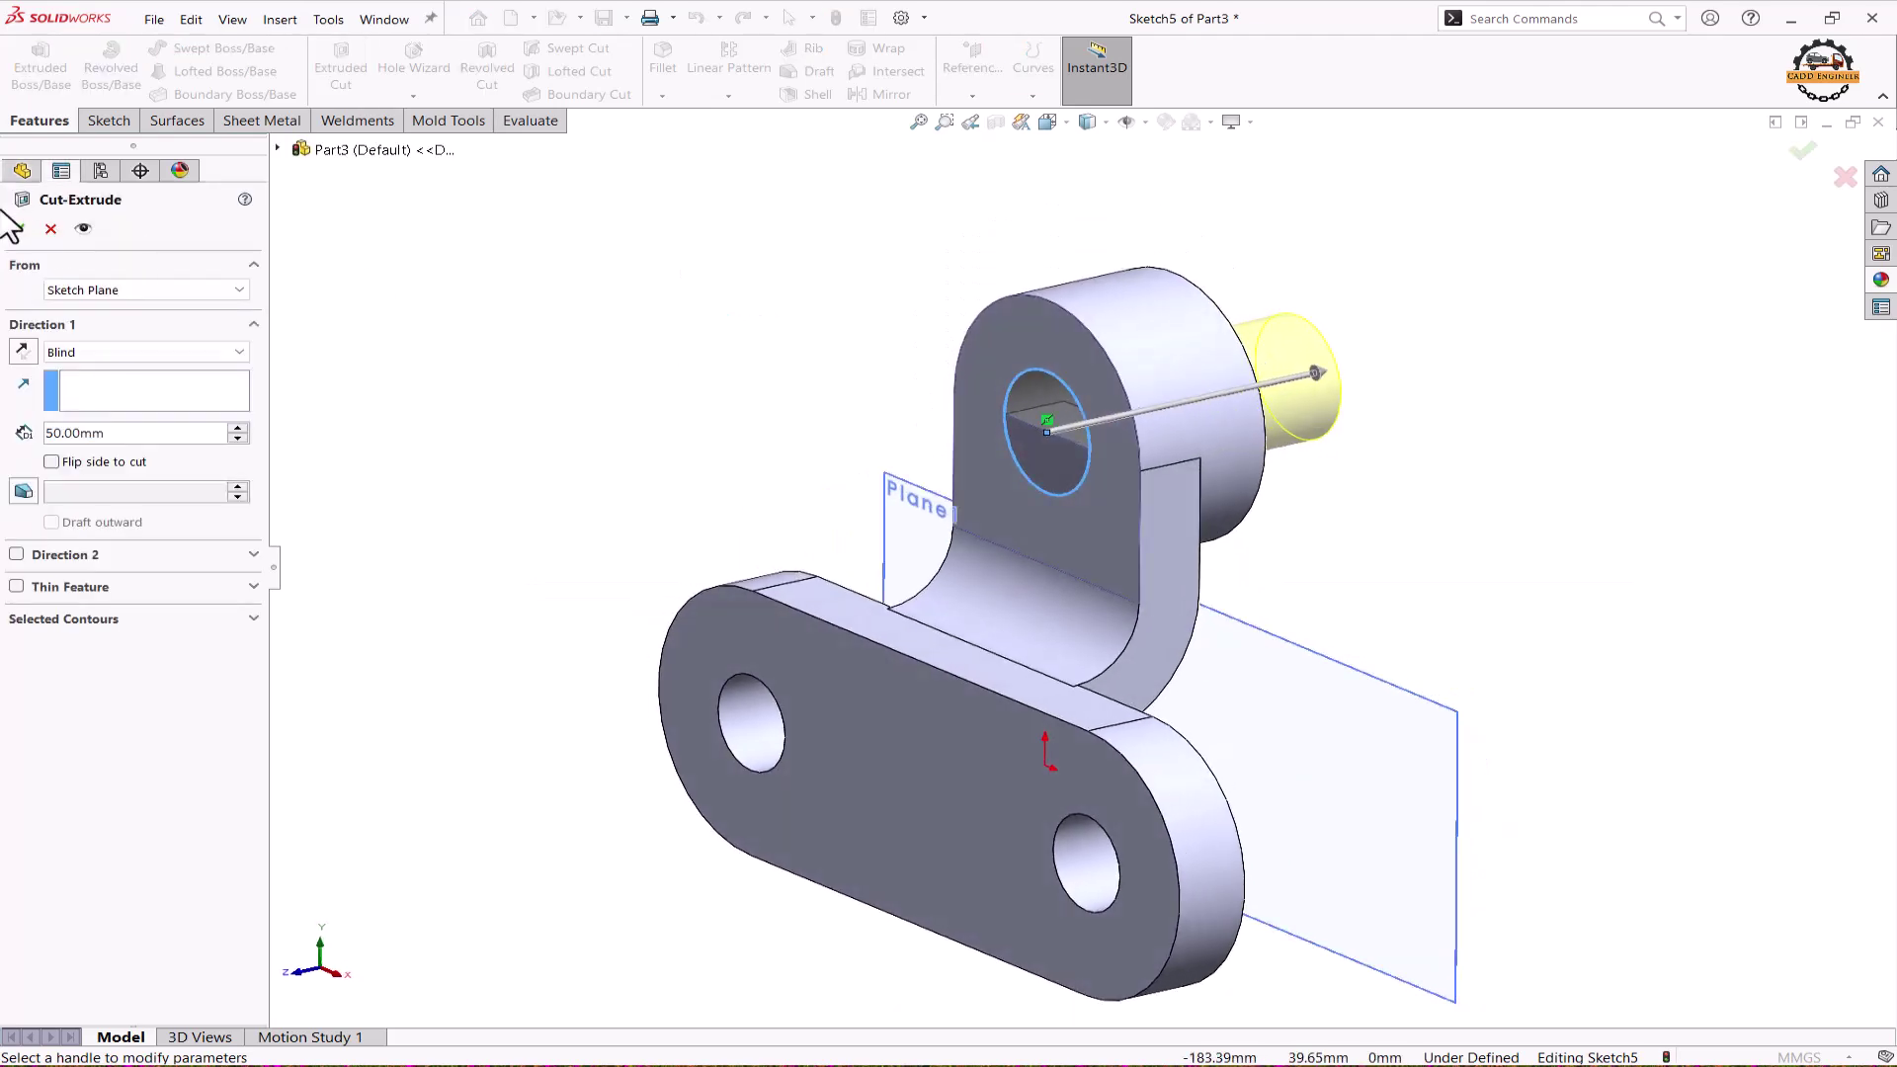
left_click(18, 229)
- Hide the reference plane Plane1
scroll(737, 355, "up", 3)
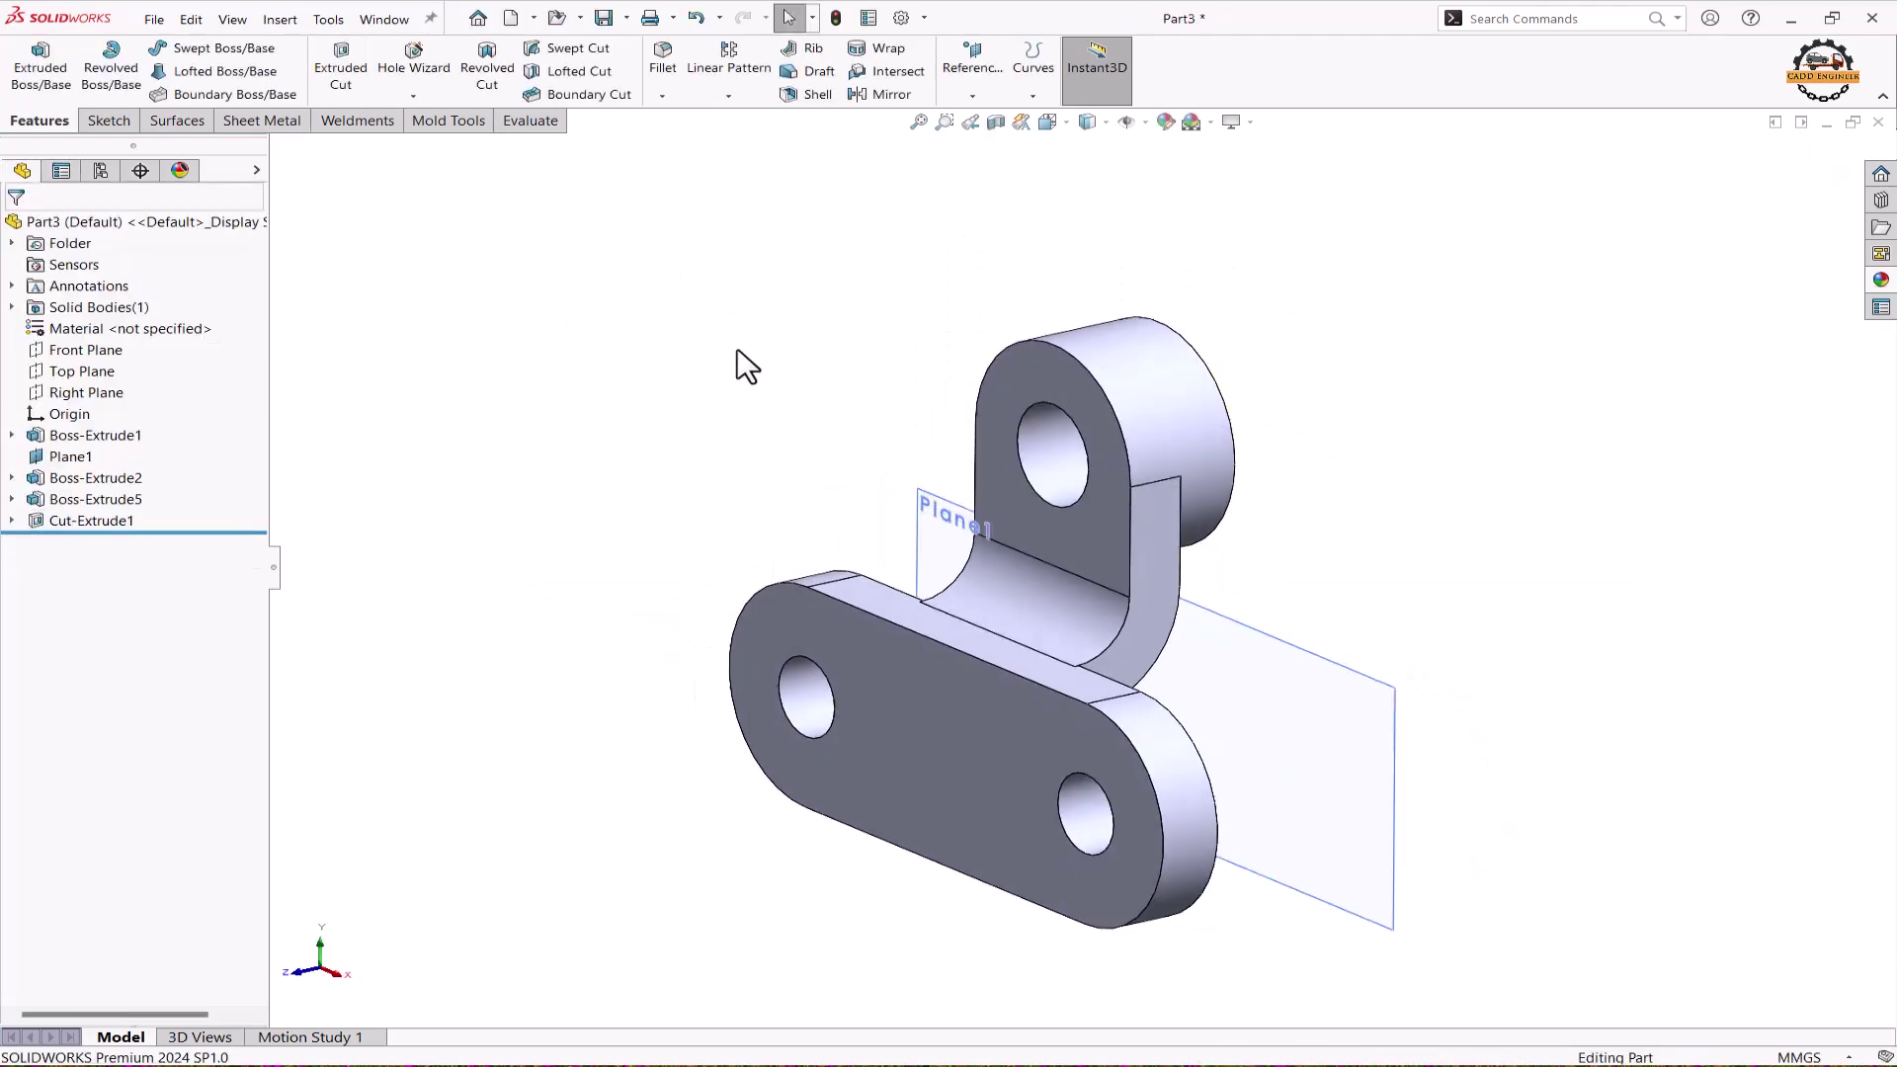
right_click(1272, 654)
left_click(1304, 619)
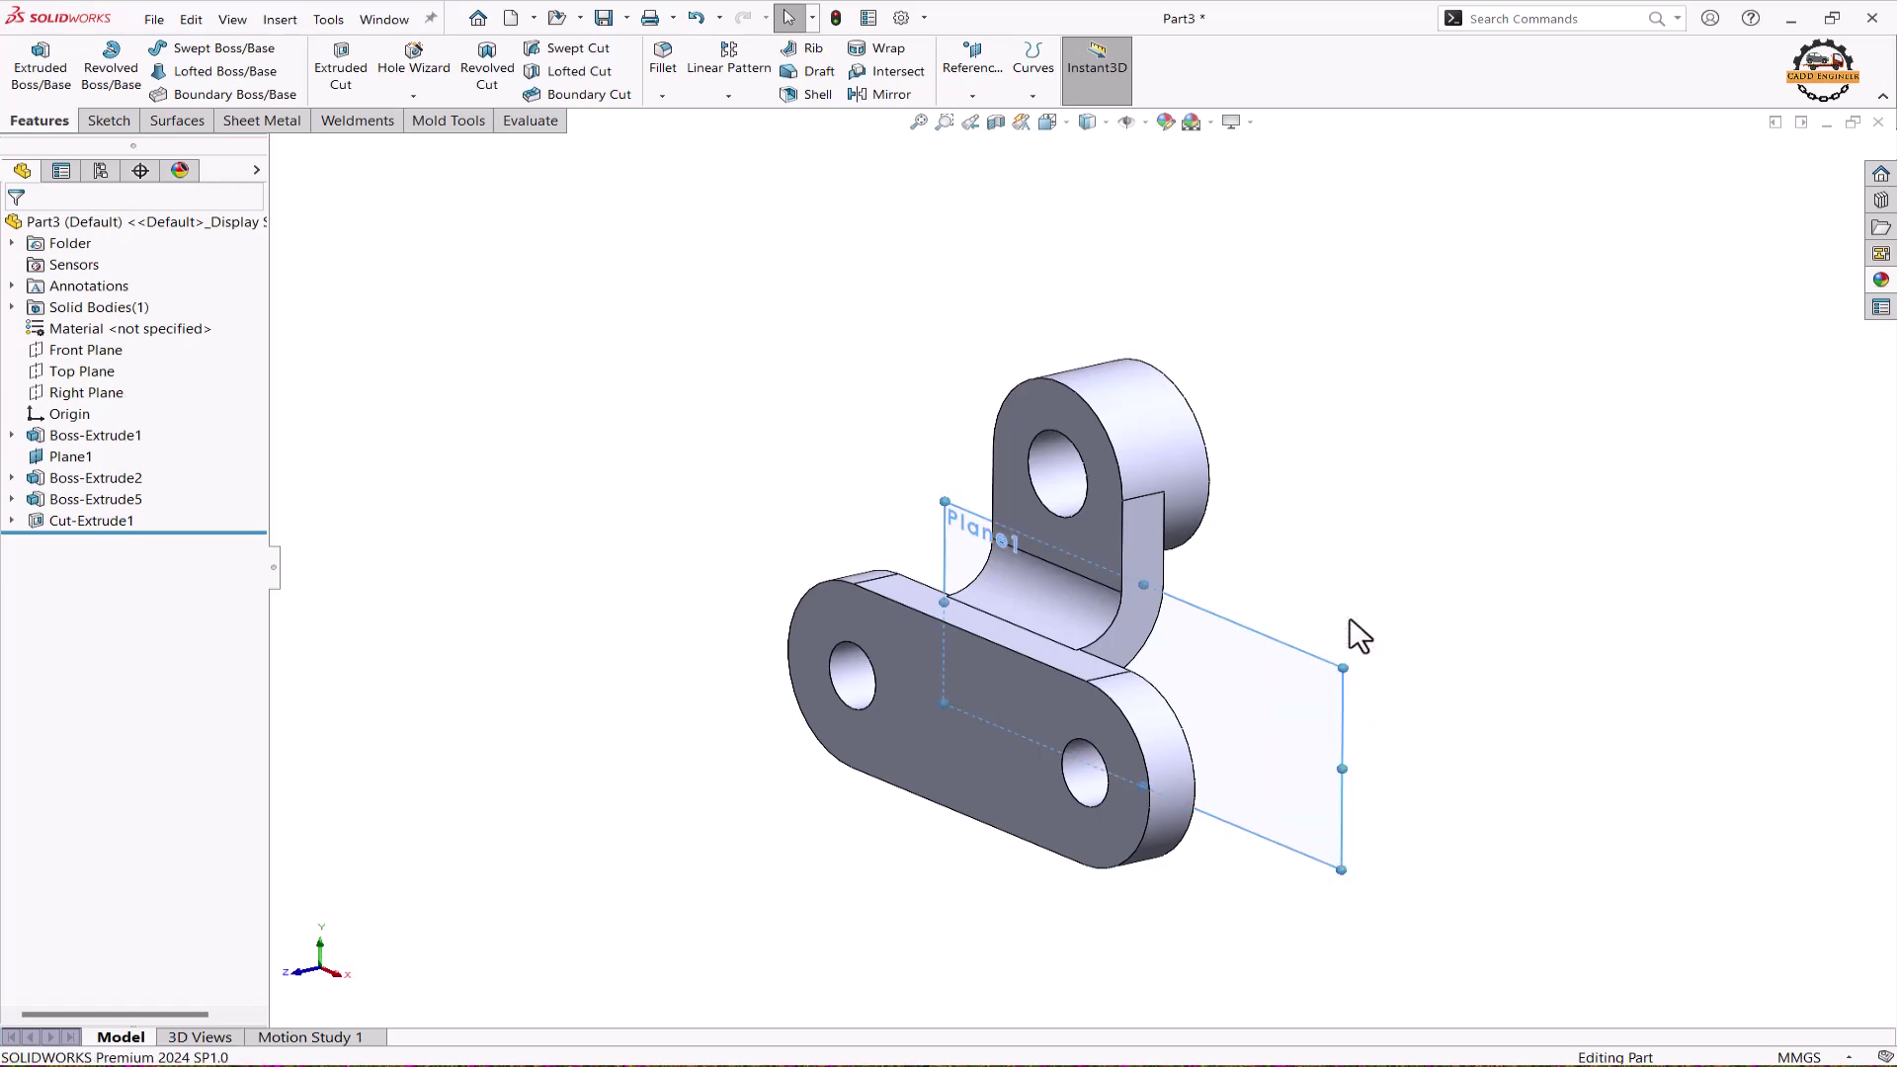
- Apply a blue-violet colour, RGB 128, 128, 255, to the whole part
middle_click_drag(1266, 609, 1131, 711)
scroll(1130, 711, "down", 2)
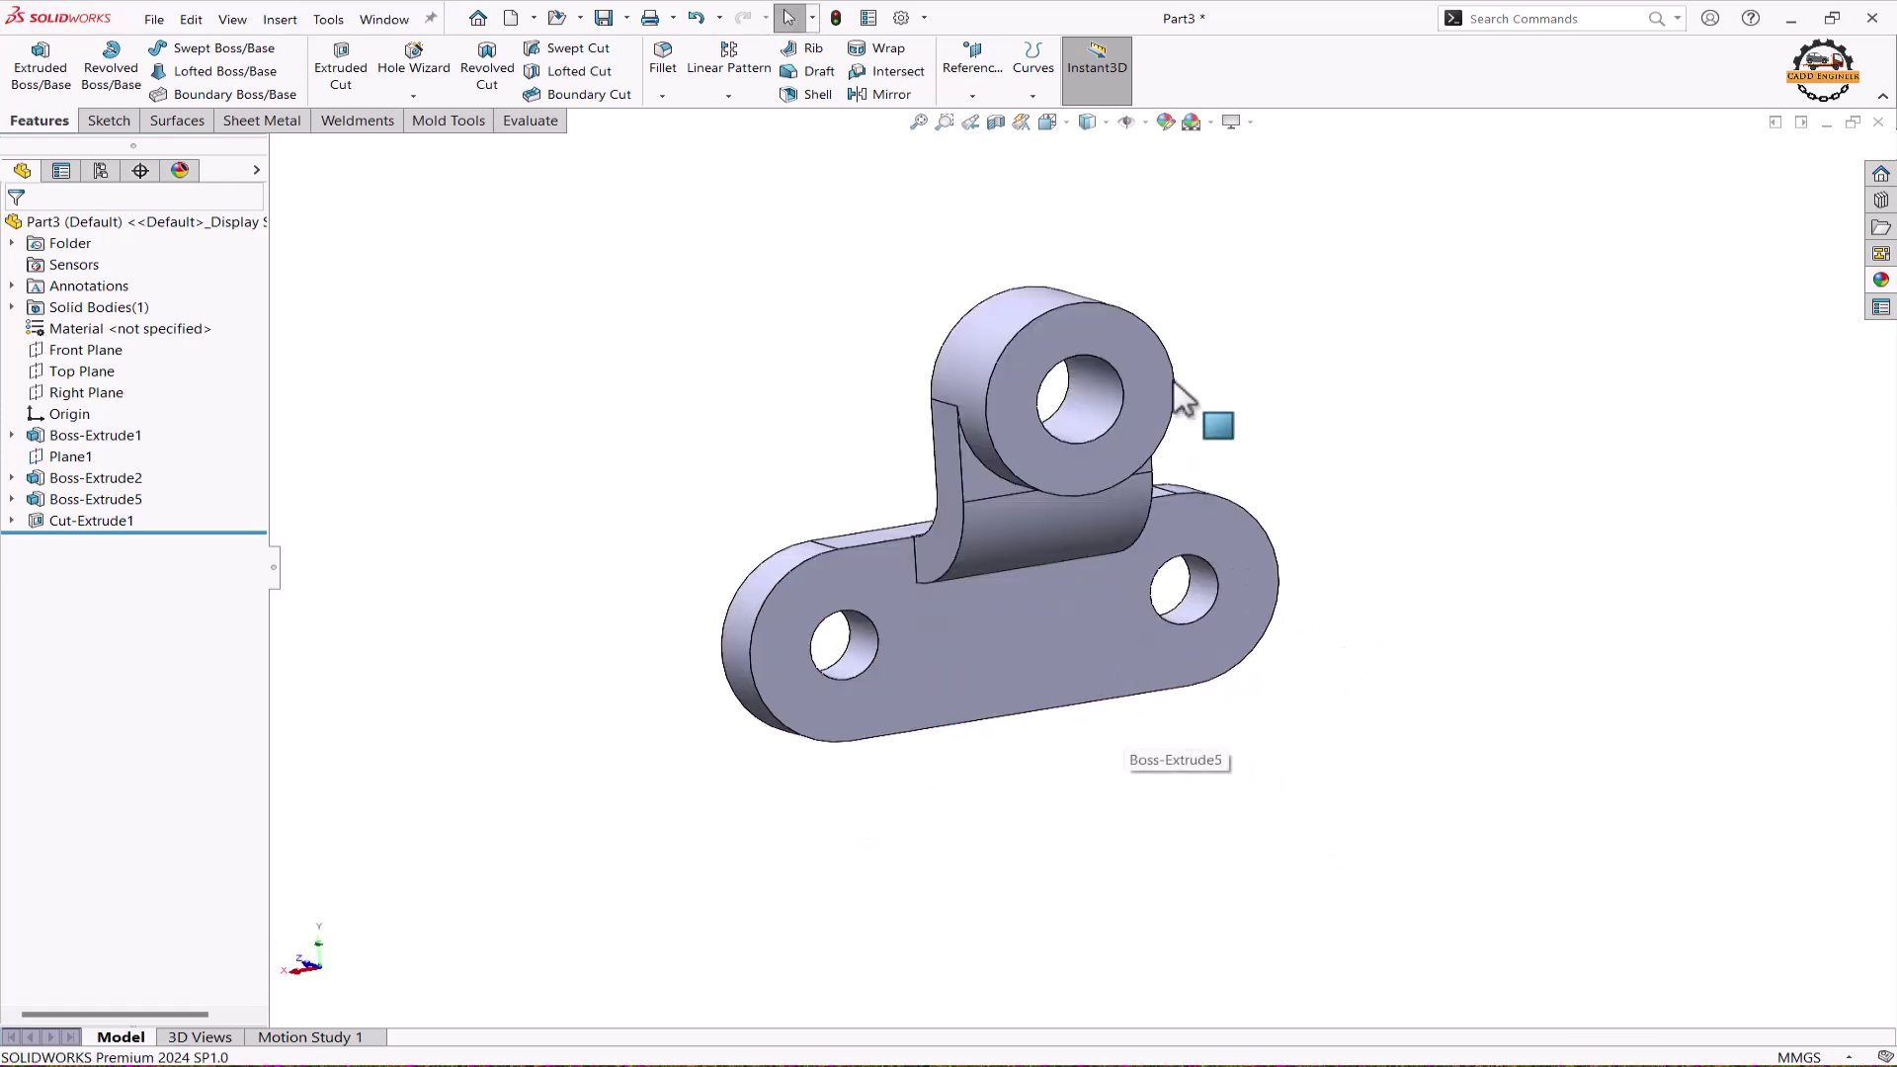
left_click(1165, 120)
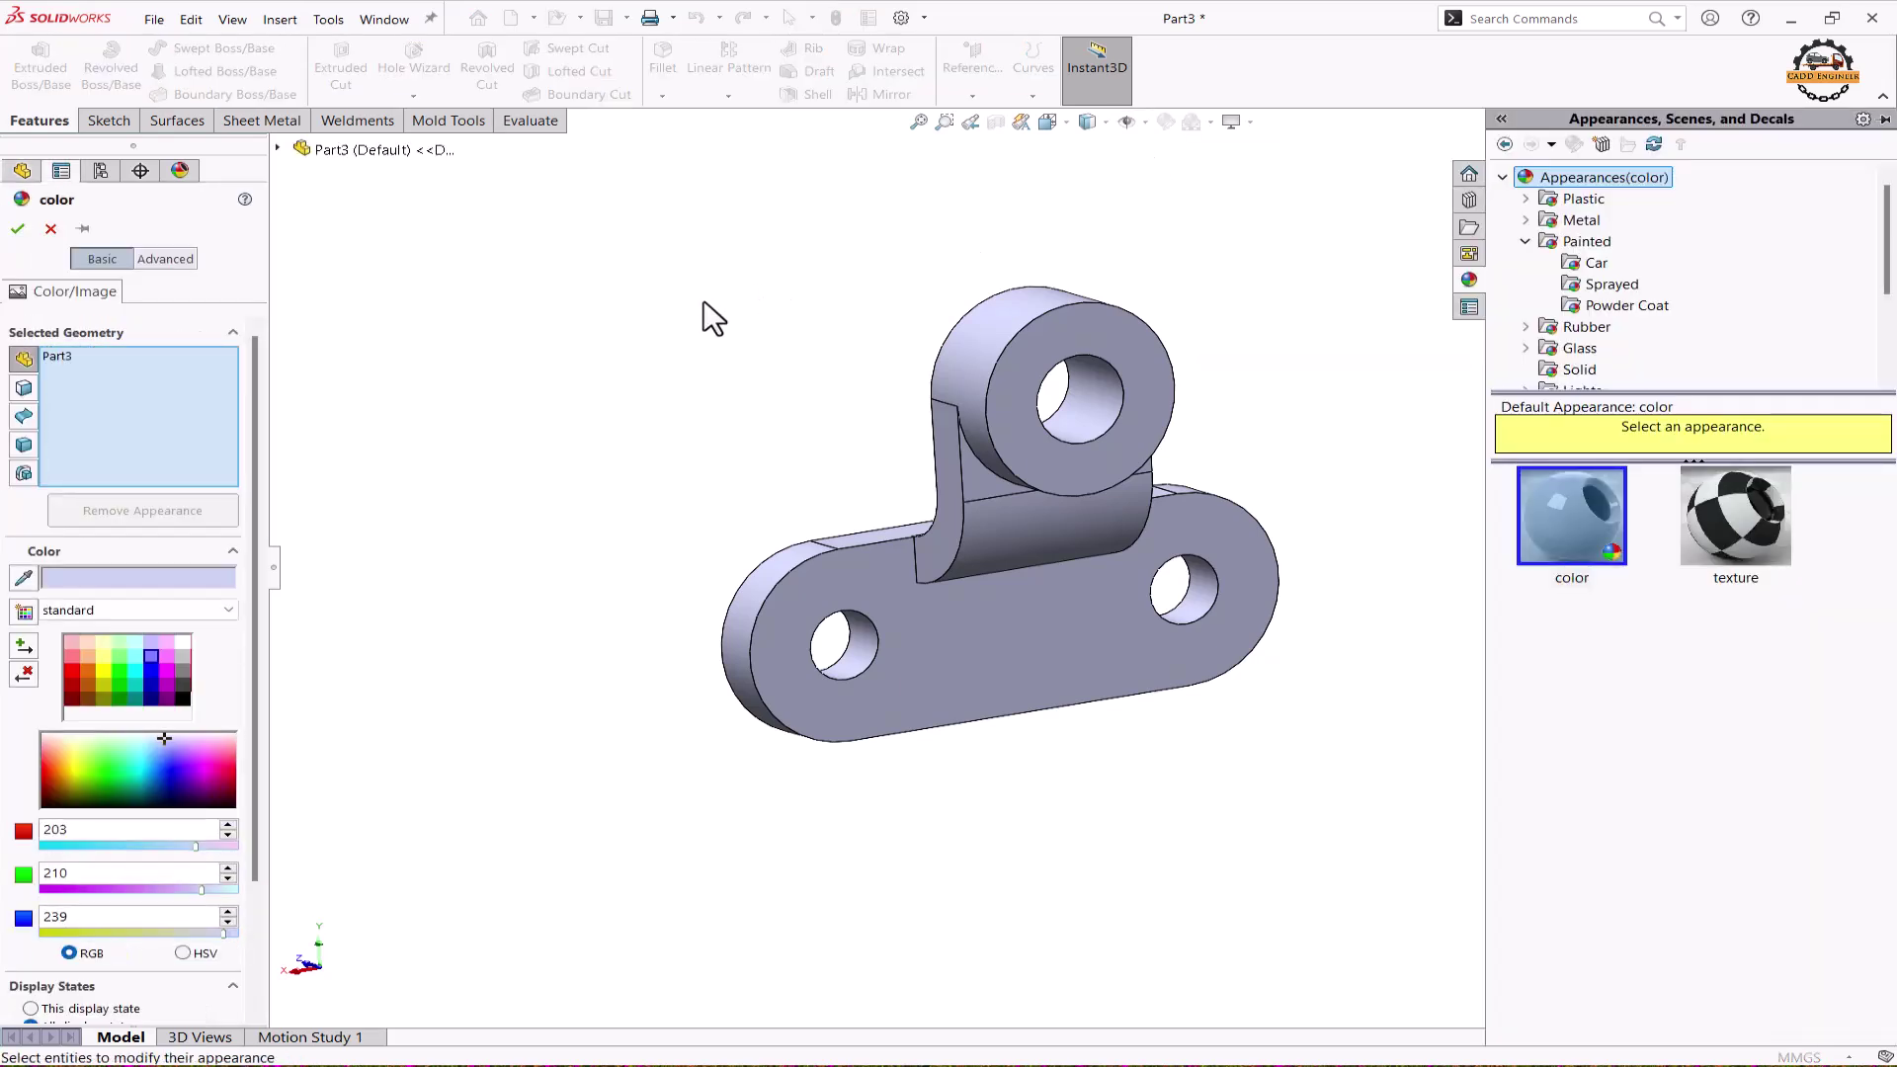
left_click(152, 653)
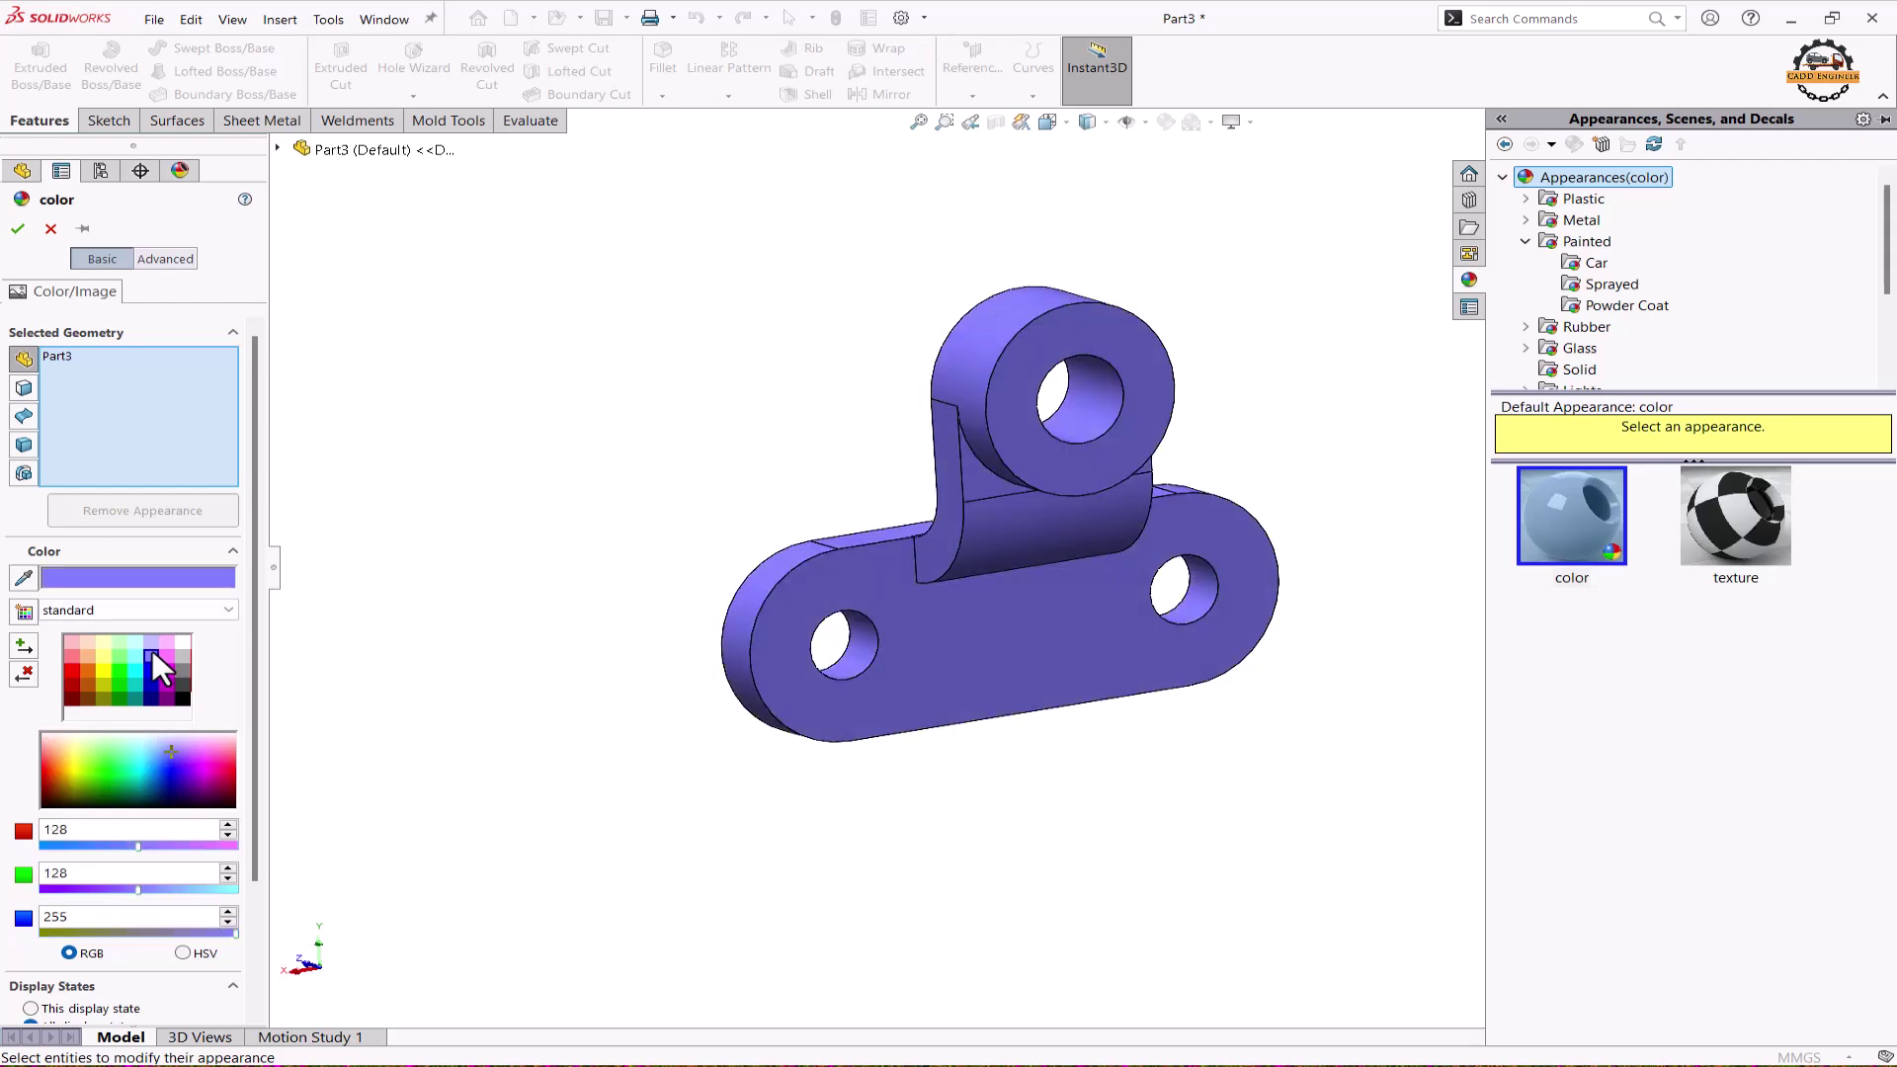
left_click(17, 228)
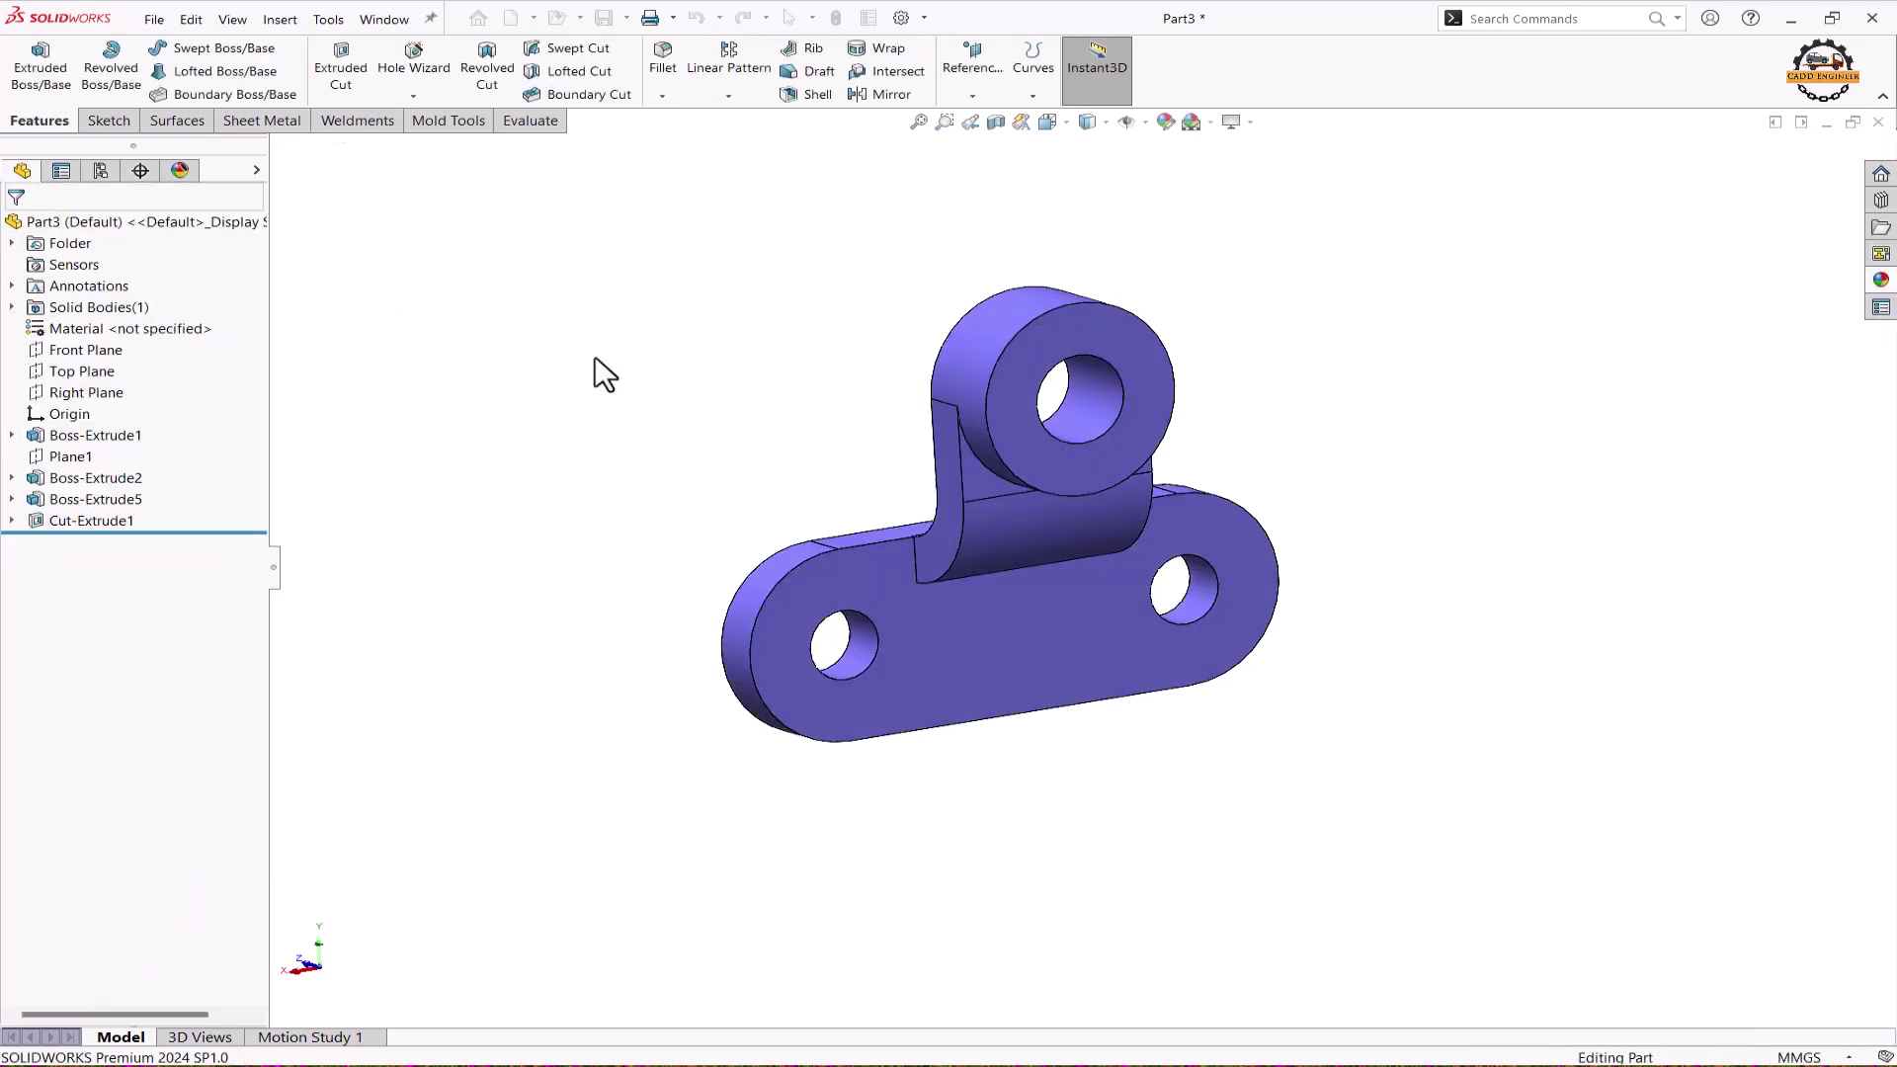
- Show the bracket in four viewports with front, left, top and trimetric views
left_click(1068, 126)
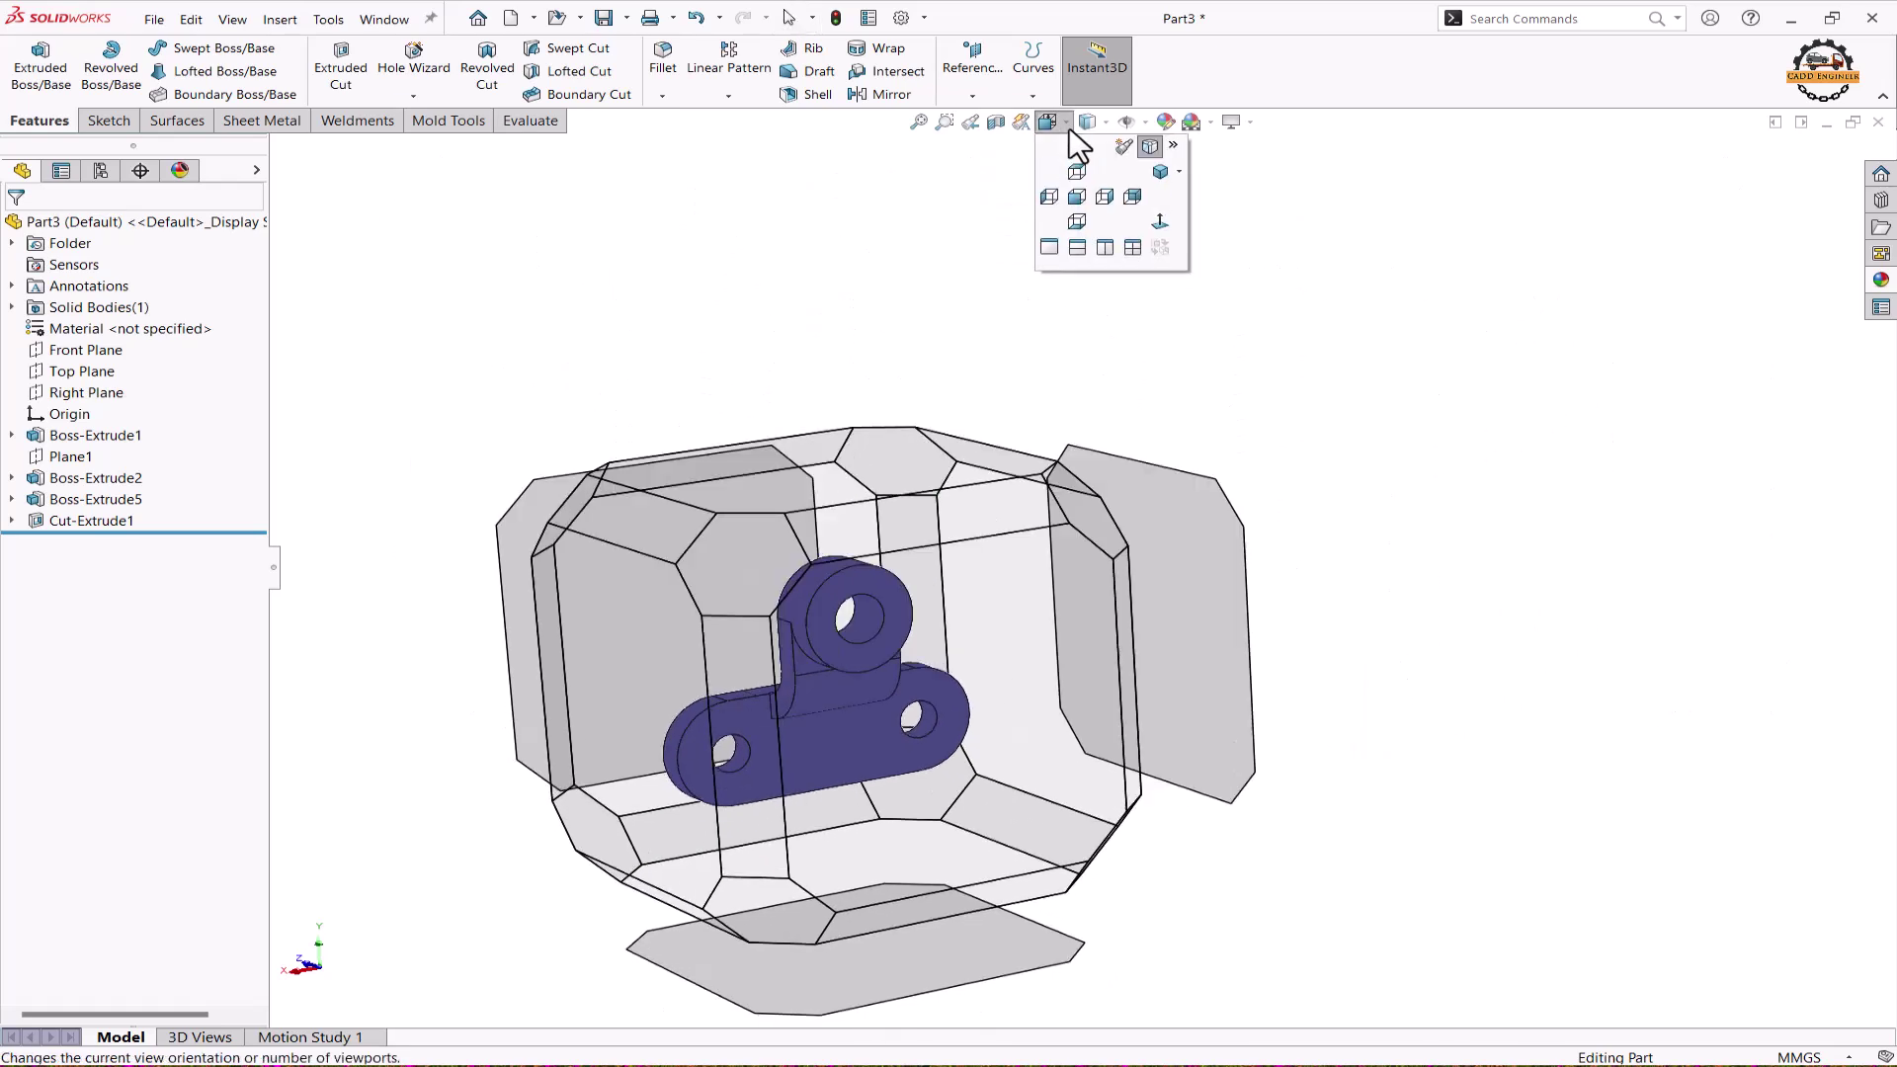
left_click(1070, 128)
left_click(1057, 128)
left_click(1132, 250)
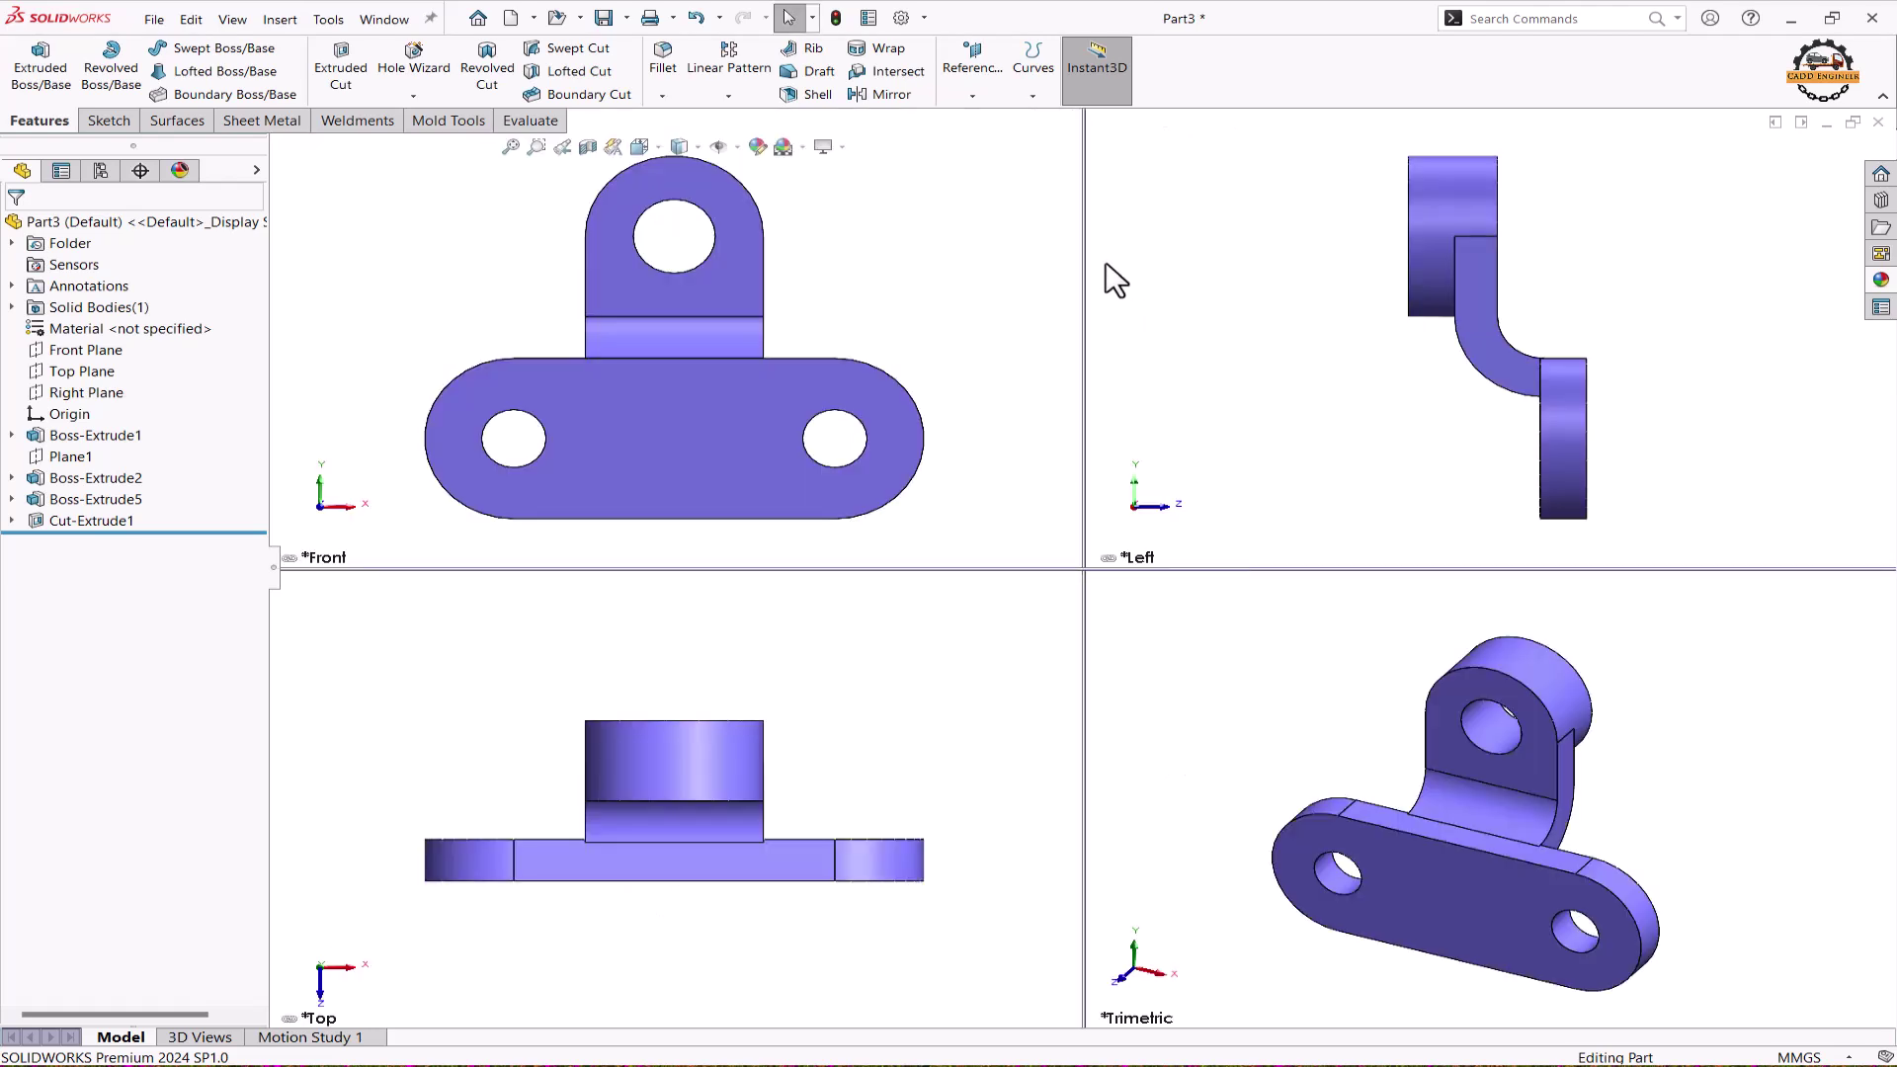
key("z")
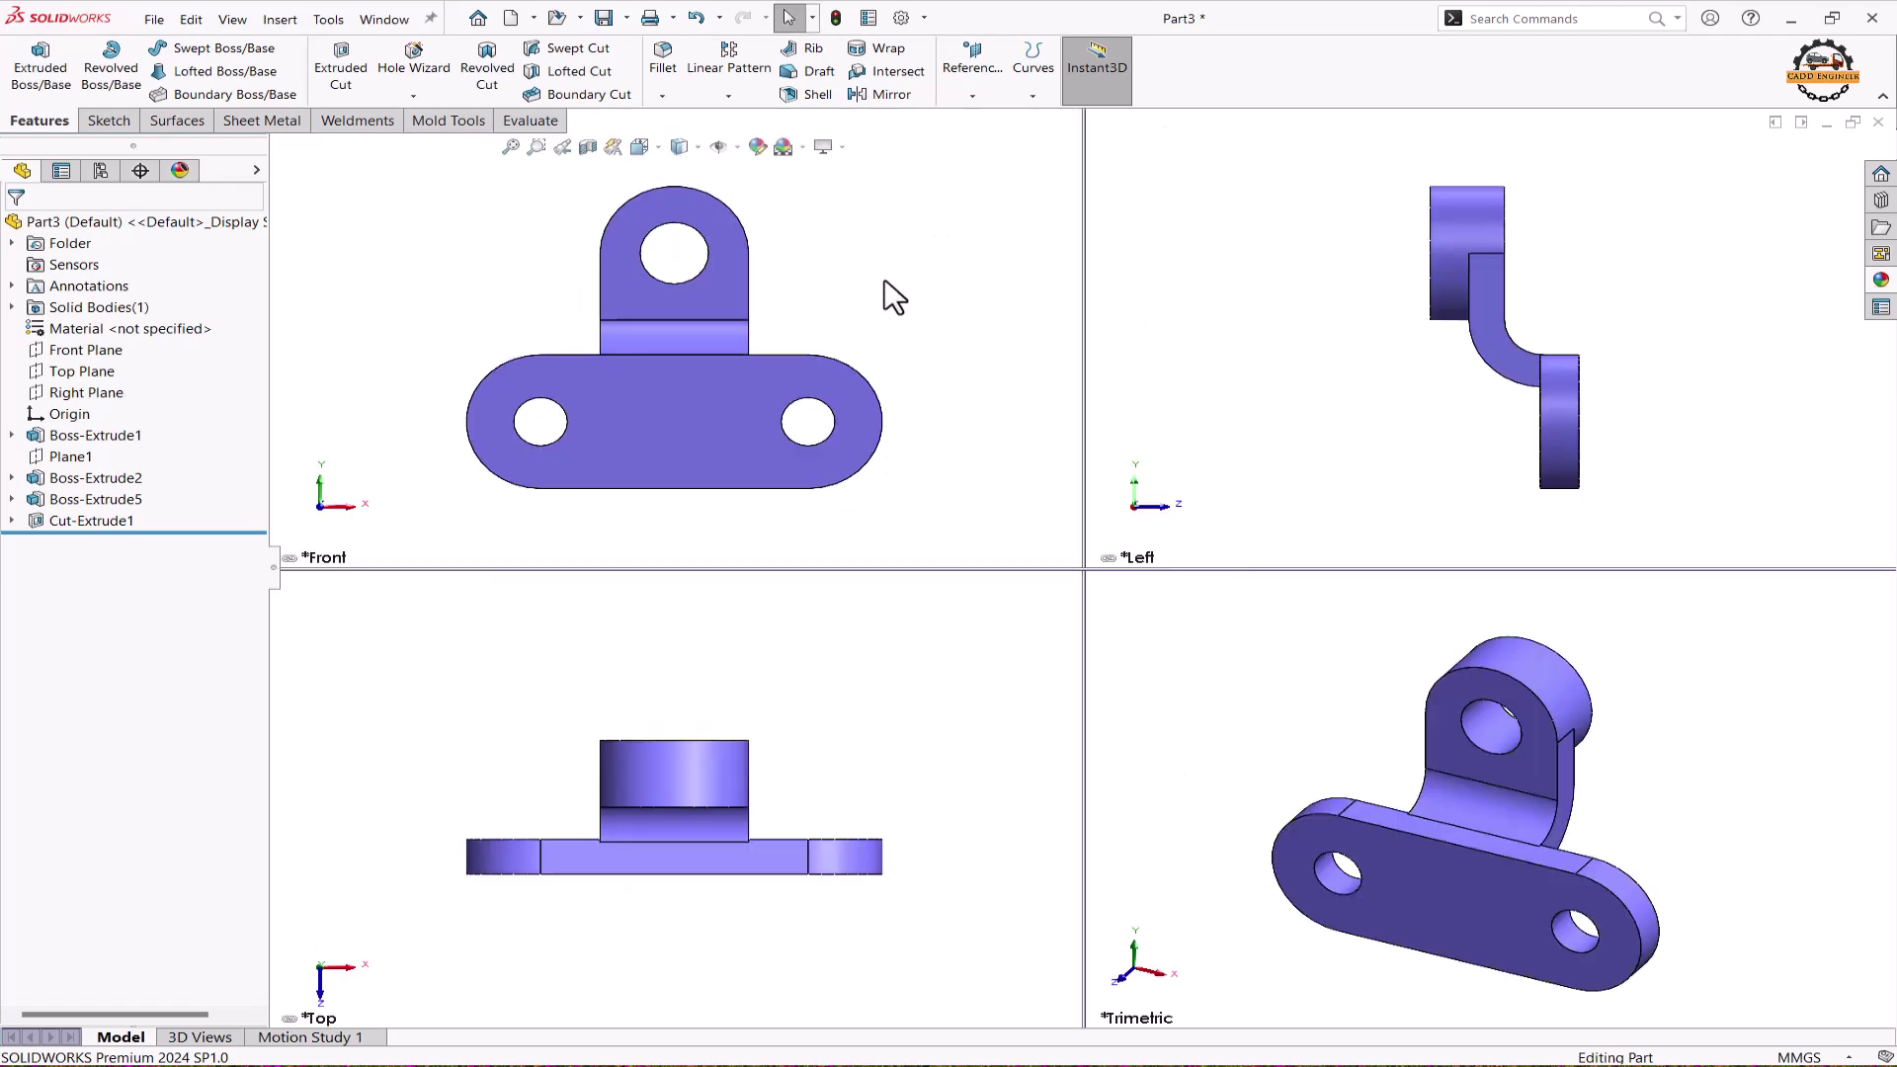
- Return to a single viewport and inspect the finished bracket in a three-dimensional view
left_click(660, 147)
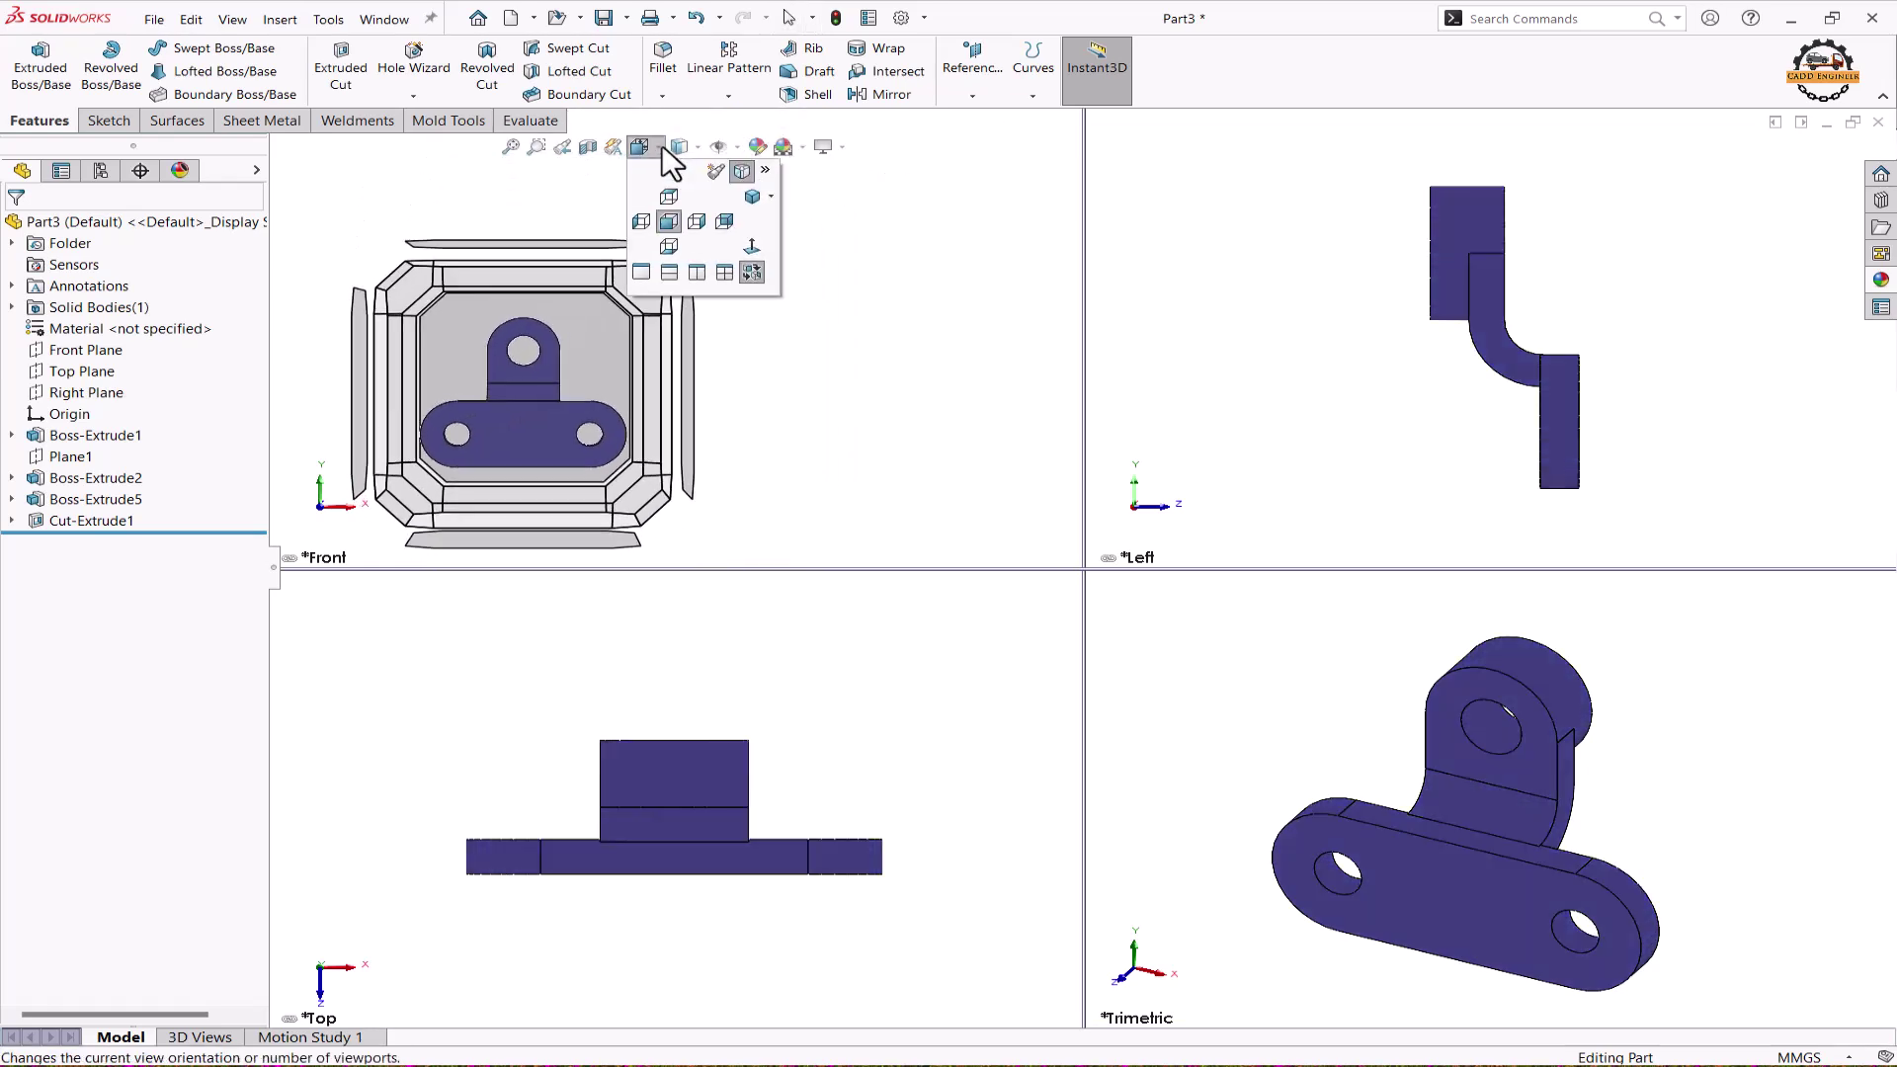
left_click(641, 273)
scroll(920, 358, "up", 3)
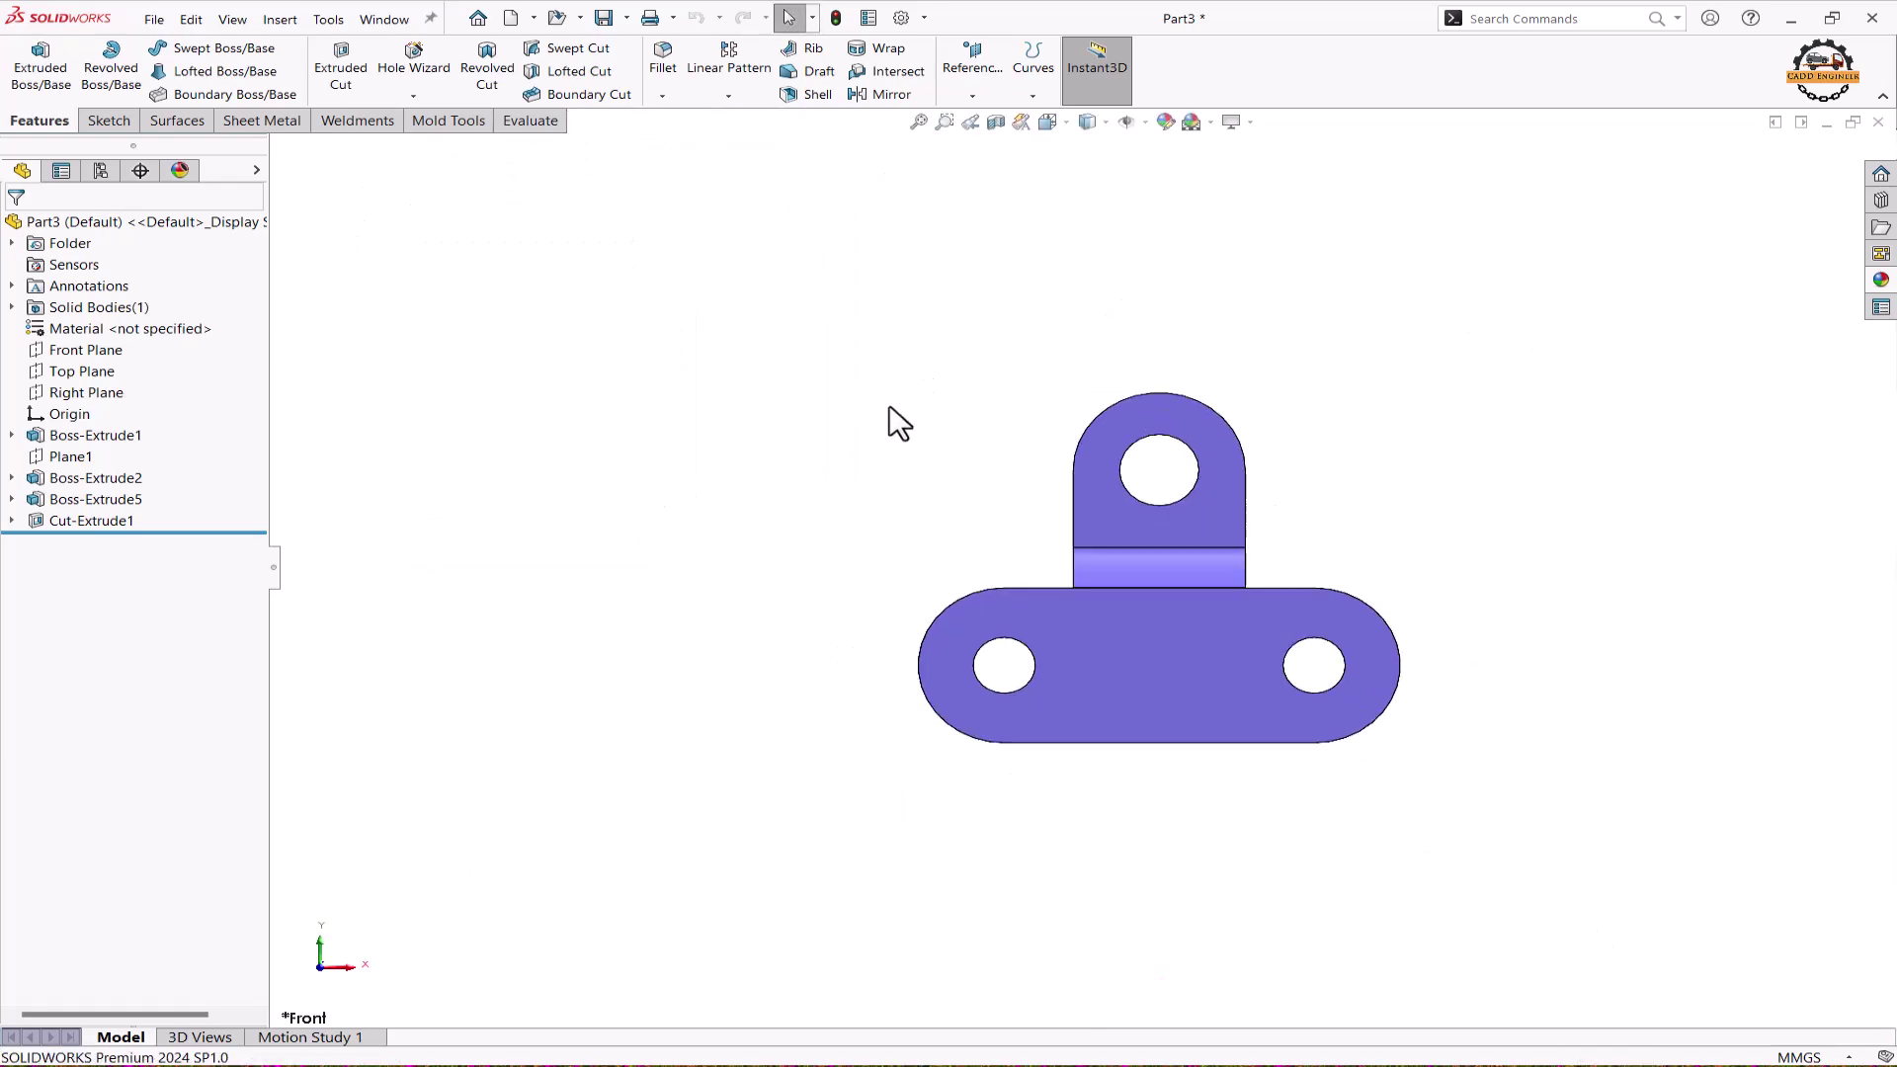
middle_click_drag(889, 423, 1200, 644)
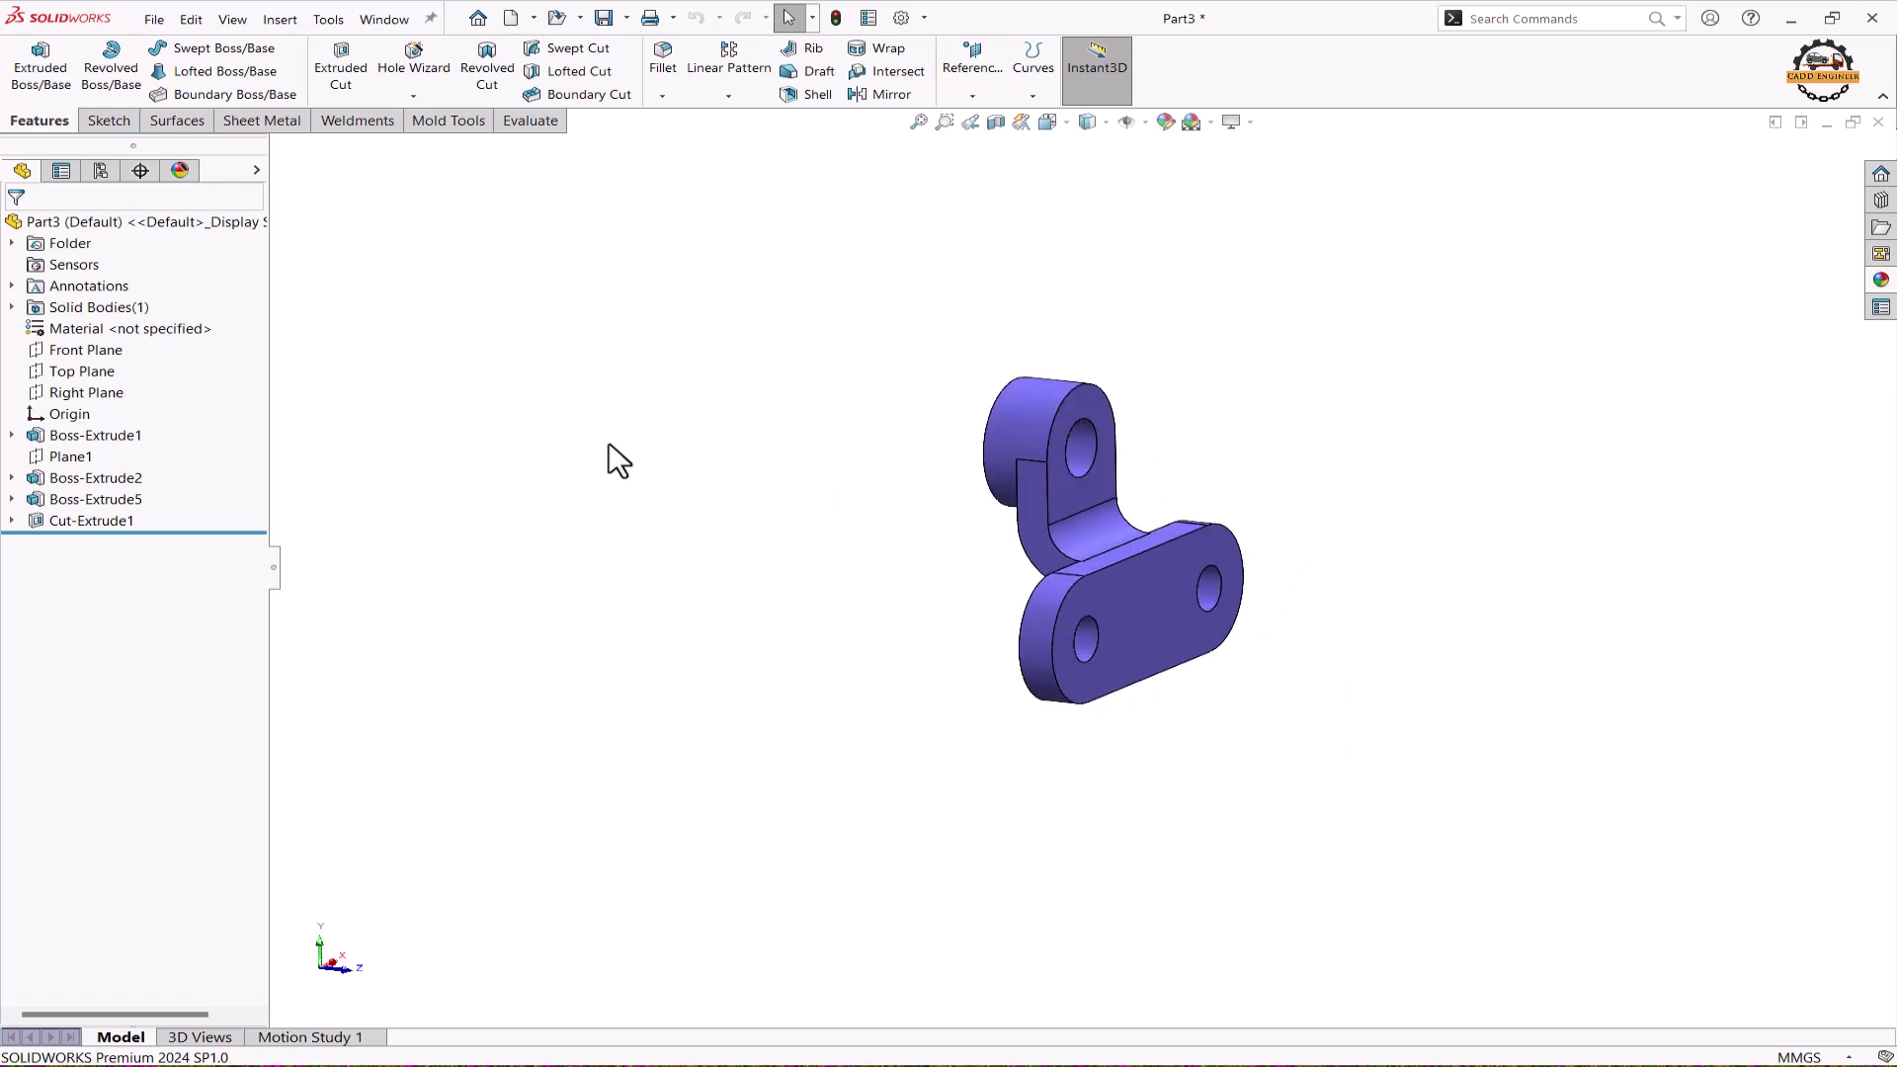
- Section the bracket along the Right Plane with zero offset, keeping the section cap shown
left_click(996, 121)
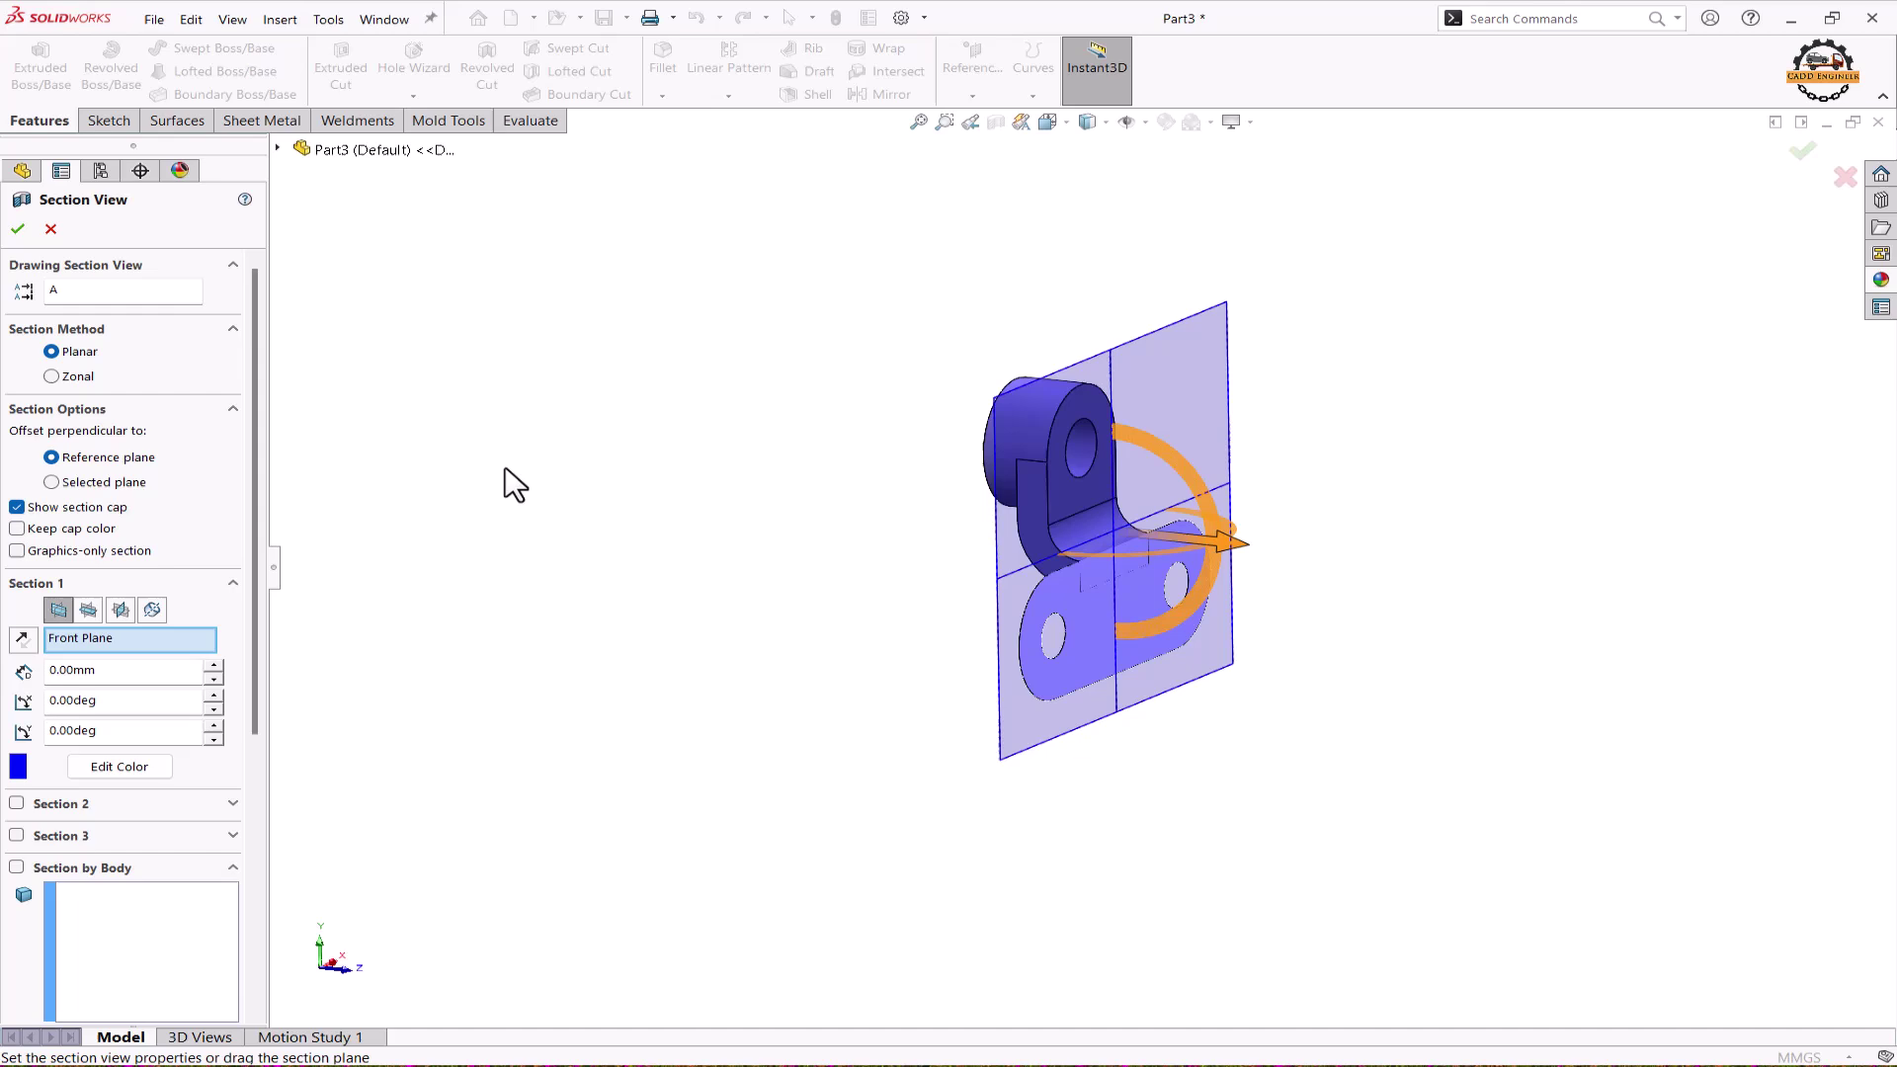
left_click(277, 149)
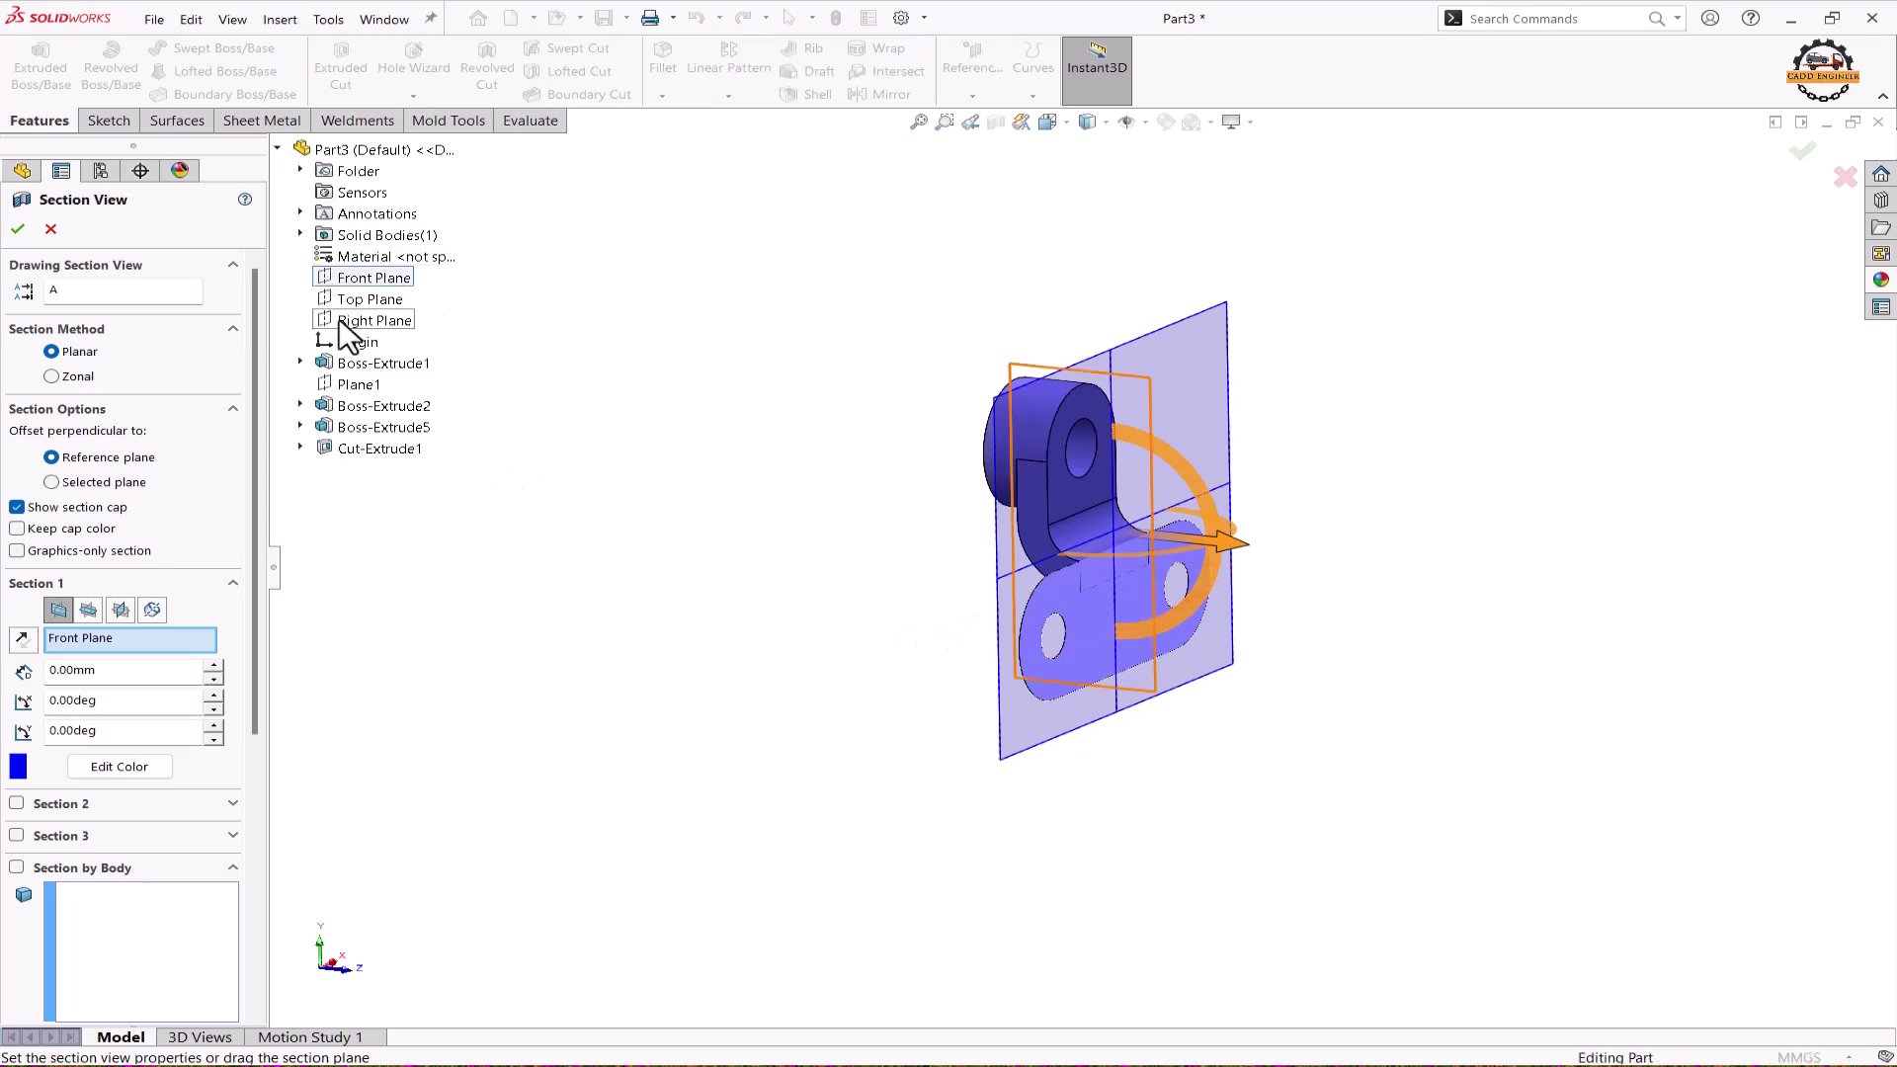
left_click(354, 321)
middle_click_drag(1136, 572, 1199, 635)
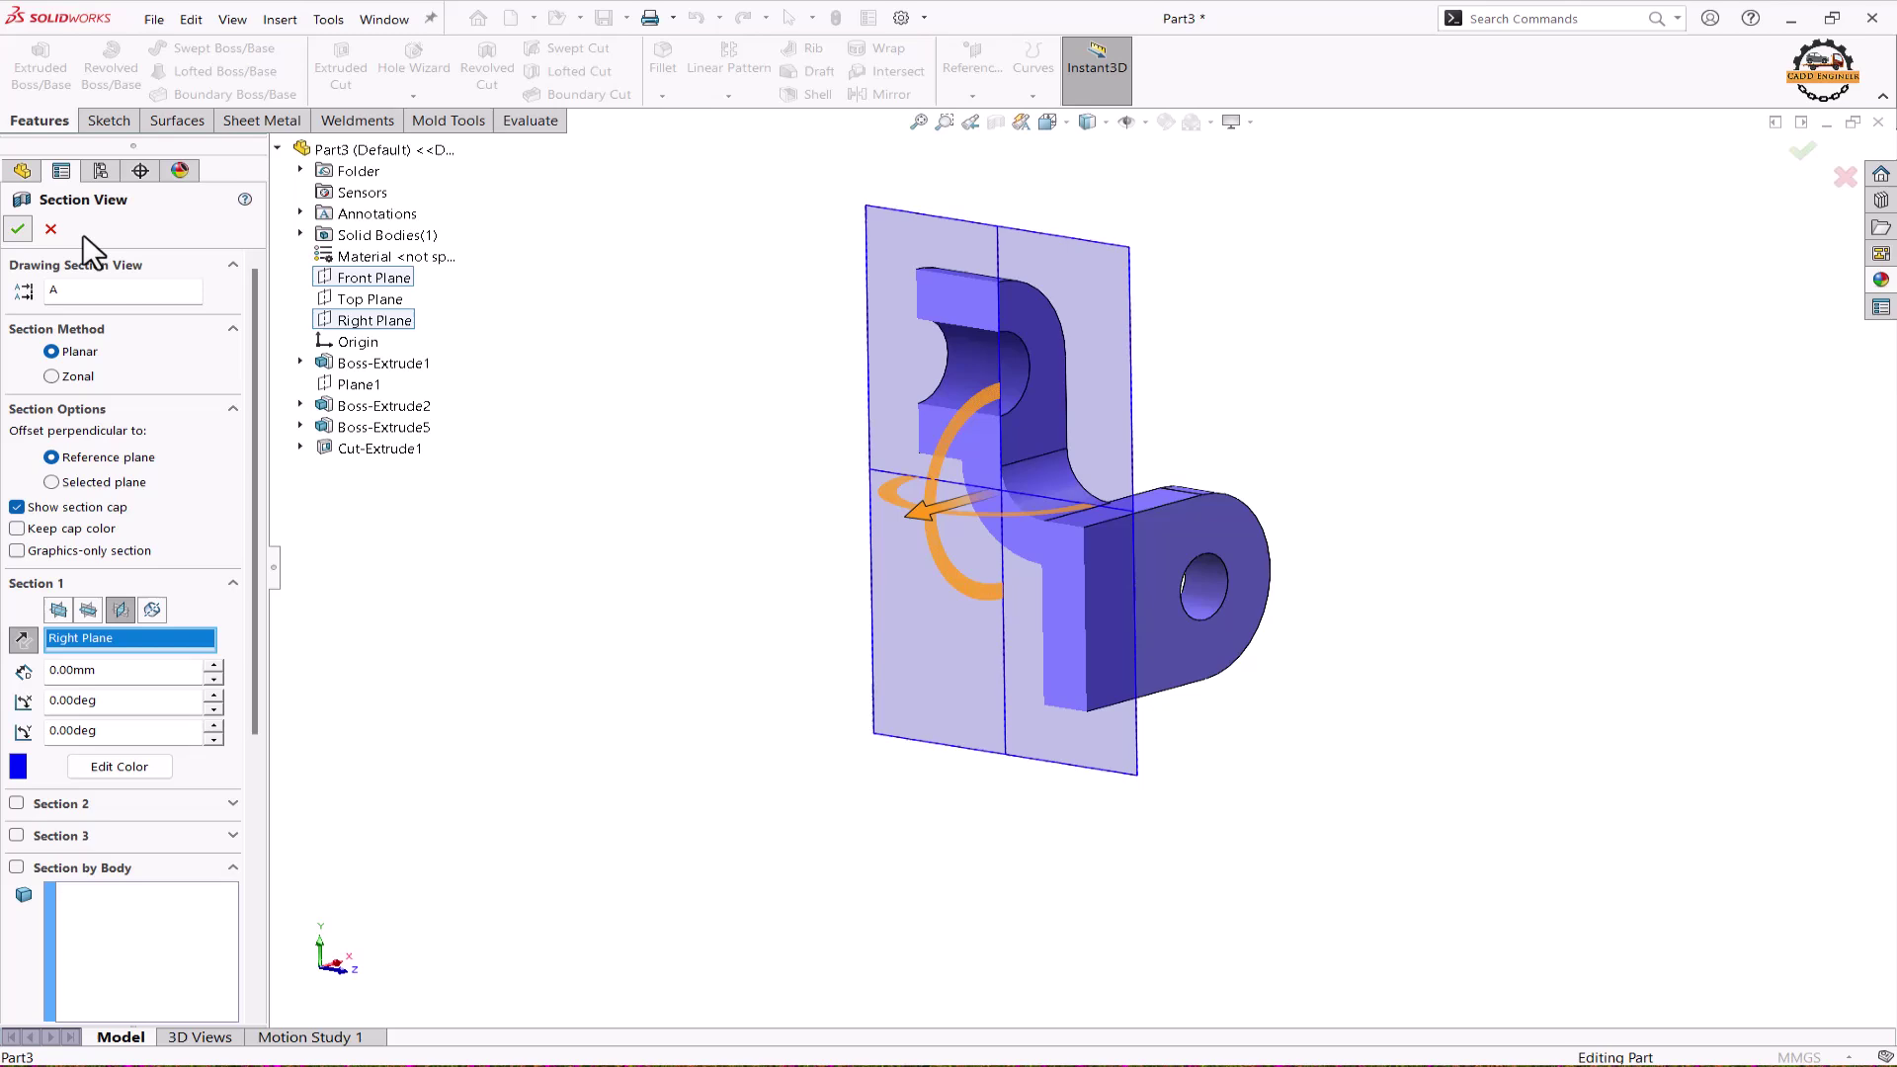
left_click(18, 229)
- Display the sectioned bracket with hidden lines visible and examine its inner edges from a slightly different angle
left_click(1098, 125)
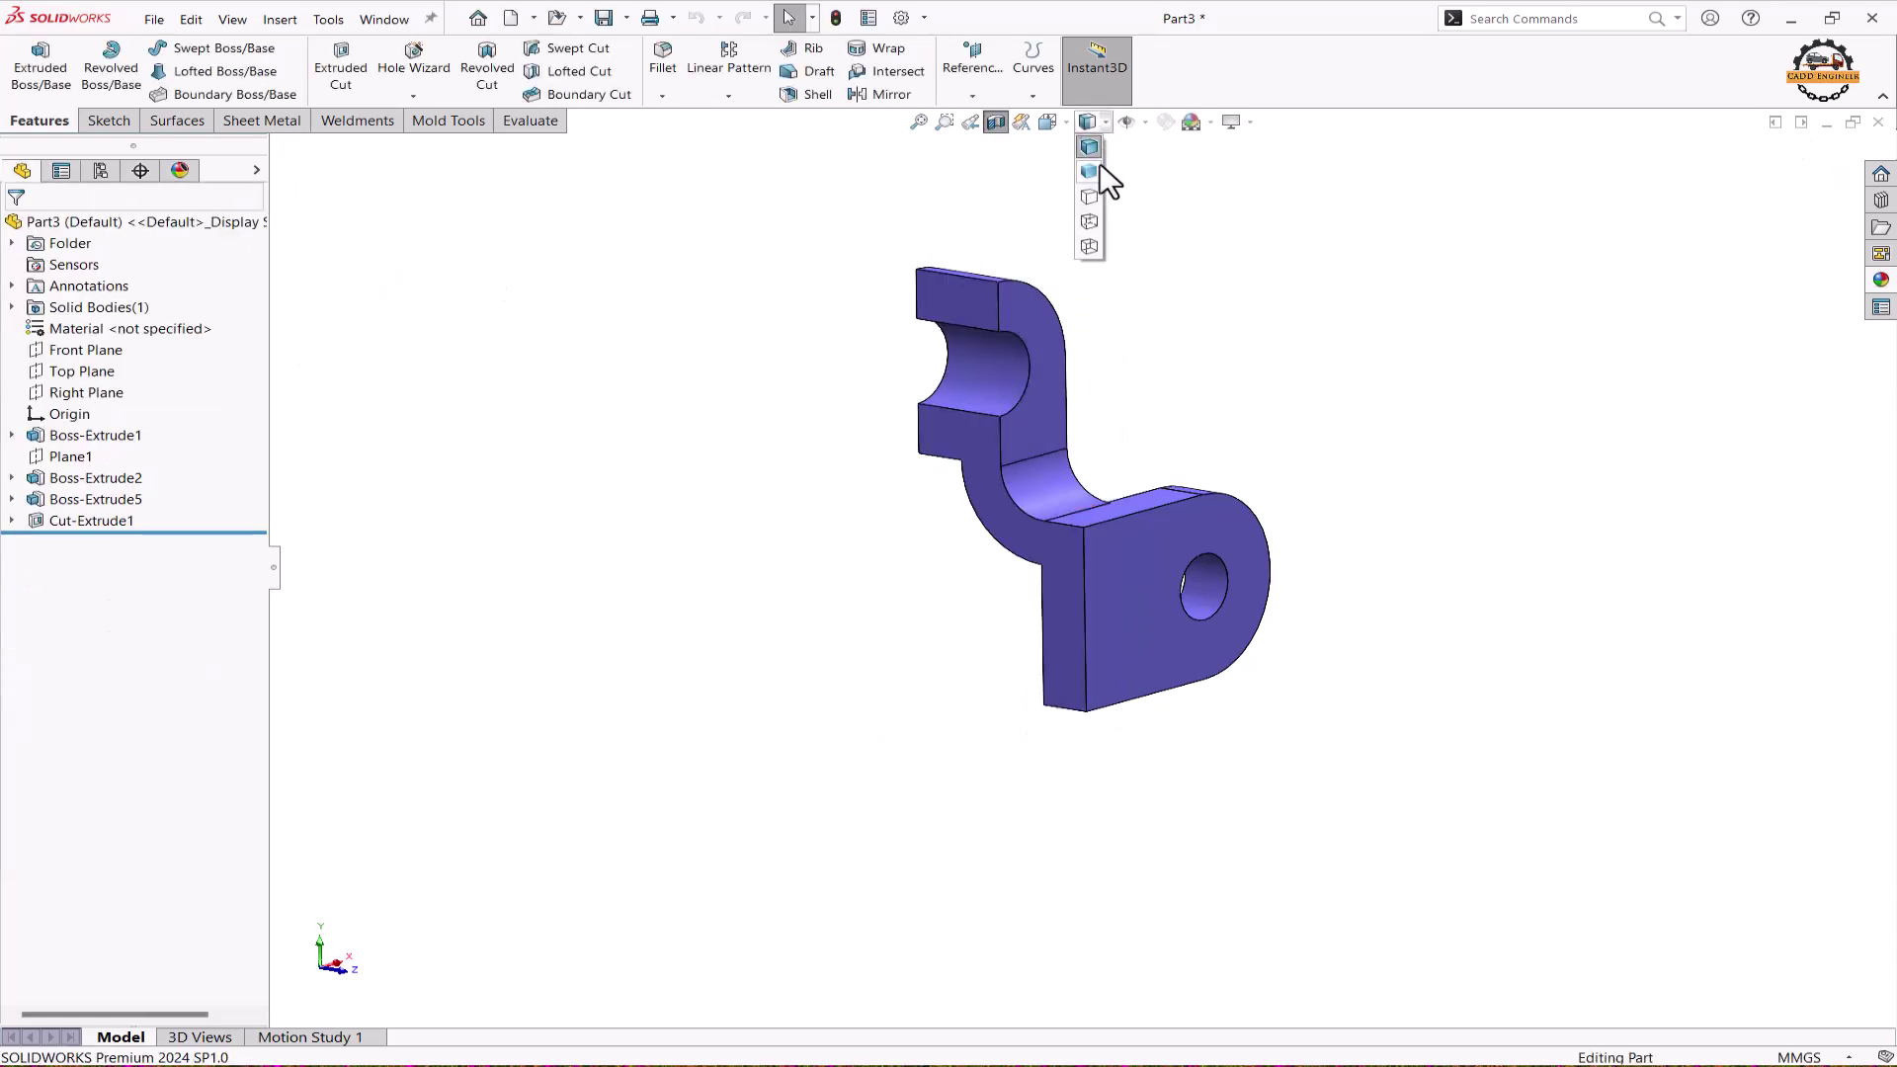
left_click(1088, 222)
middle_click_drag(1067, 239, 1114, 209)
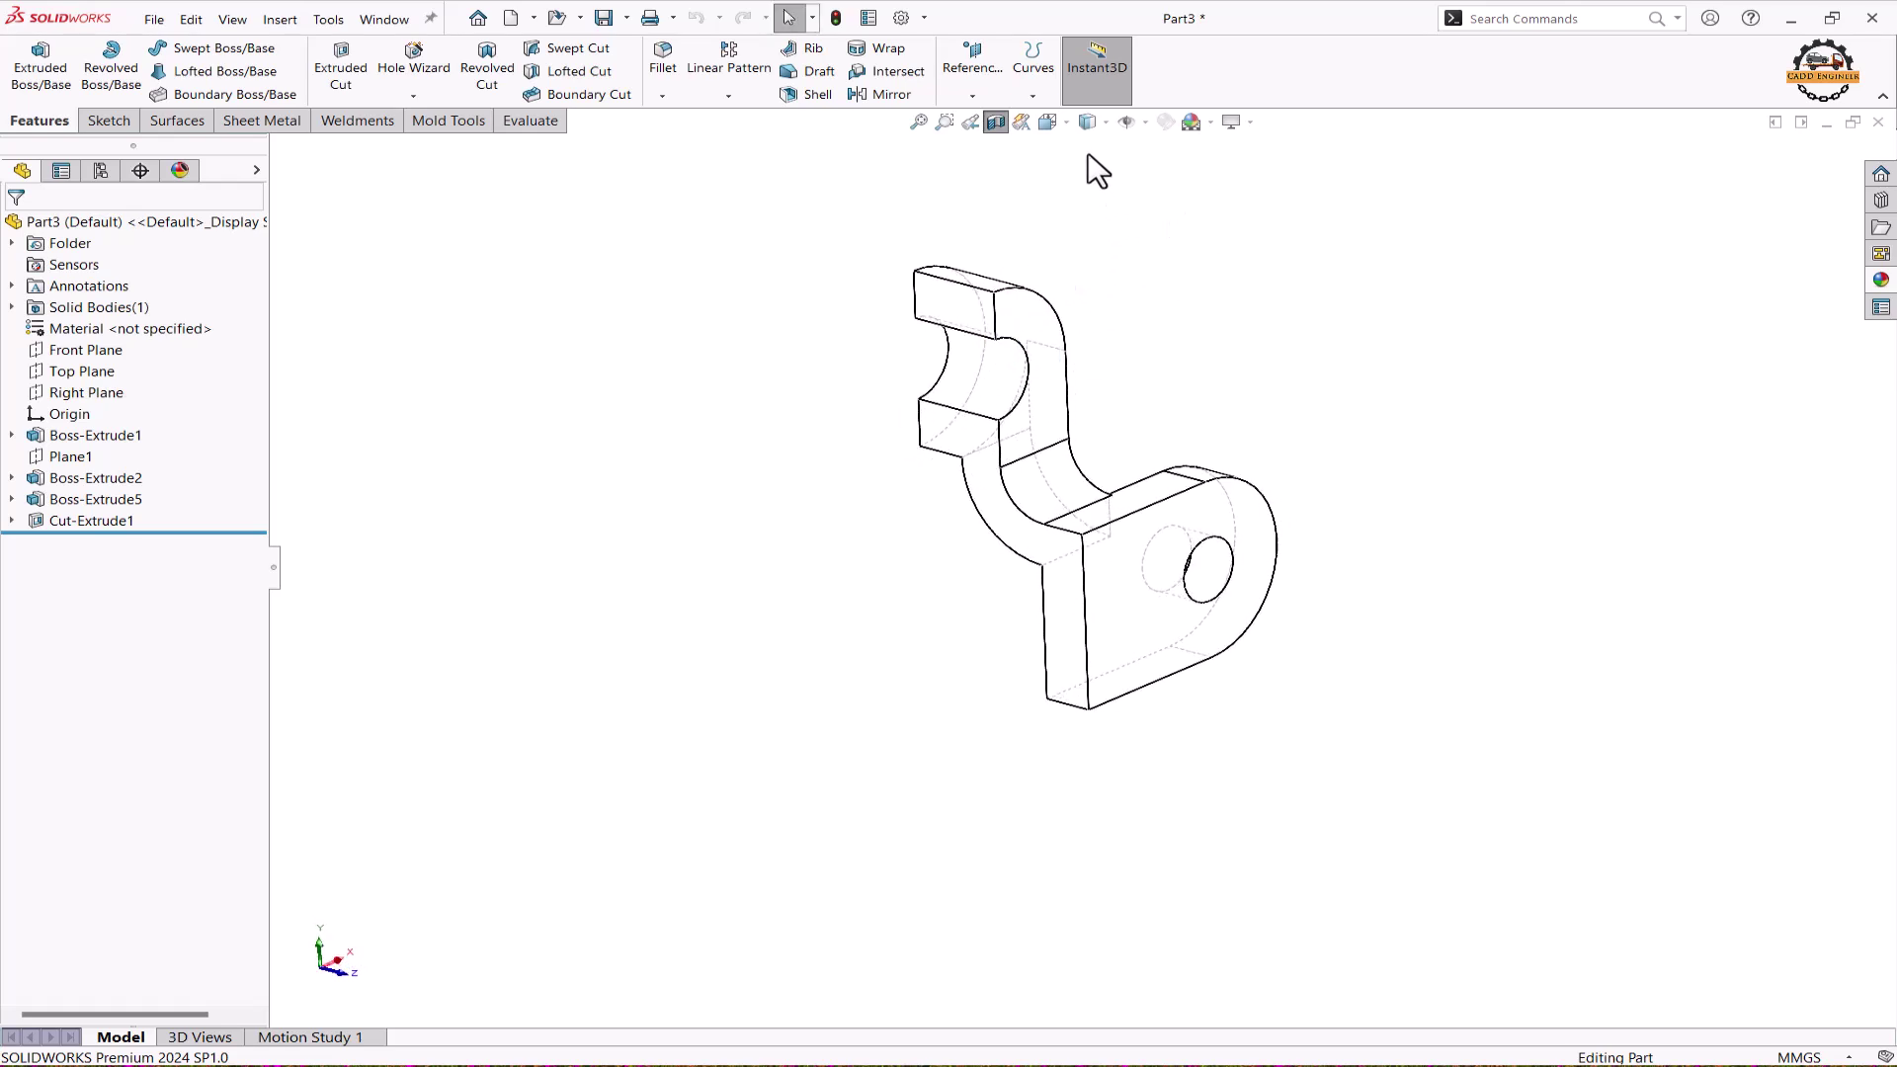
- Turn off the section view, restore the shaded-with-edges display and inspect the whole bracket from the ring boss side
left_click(998, 125)
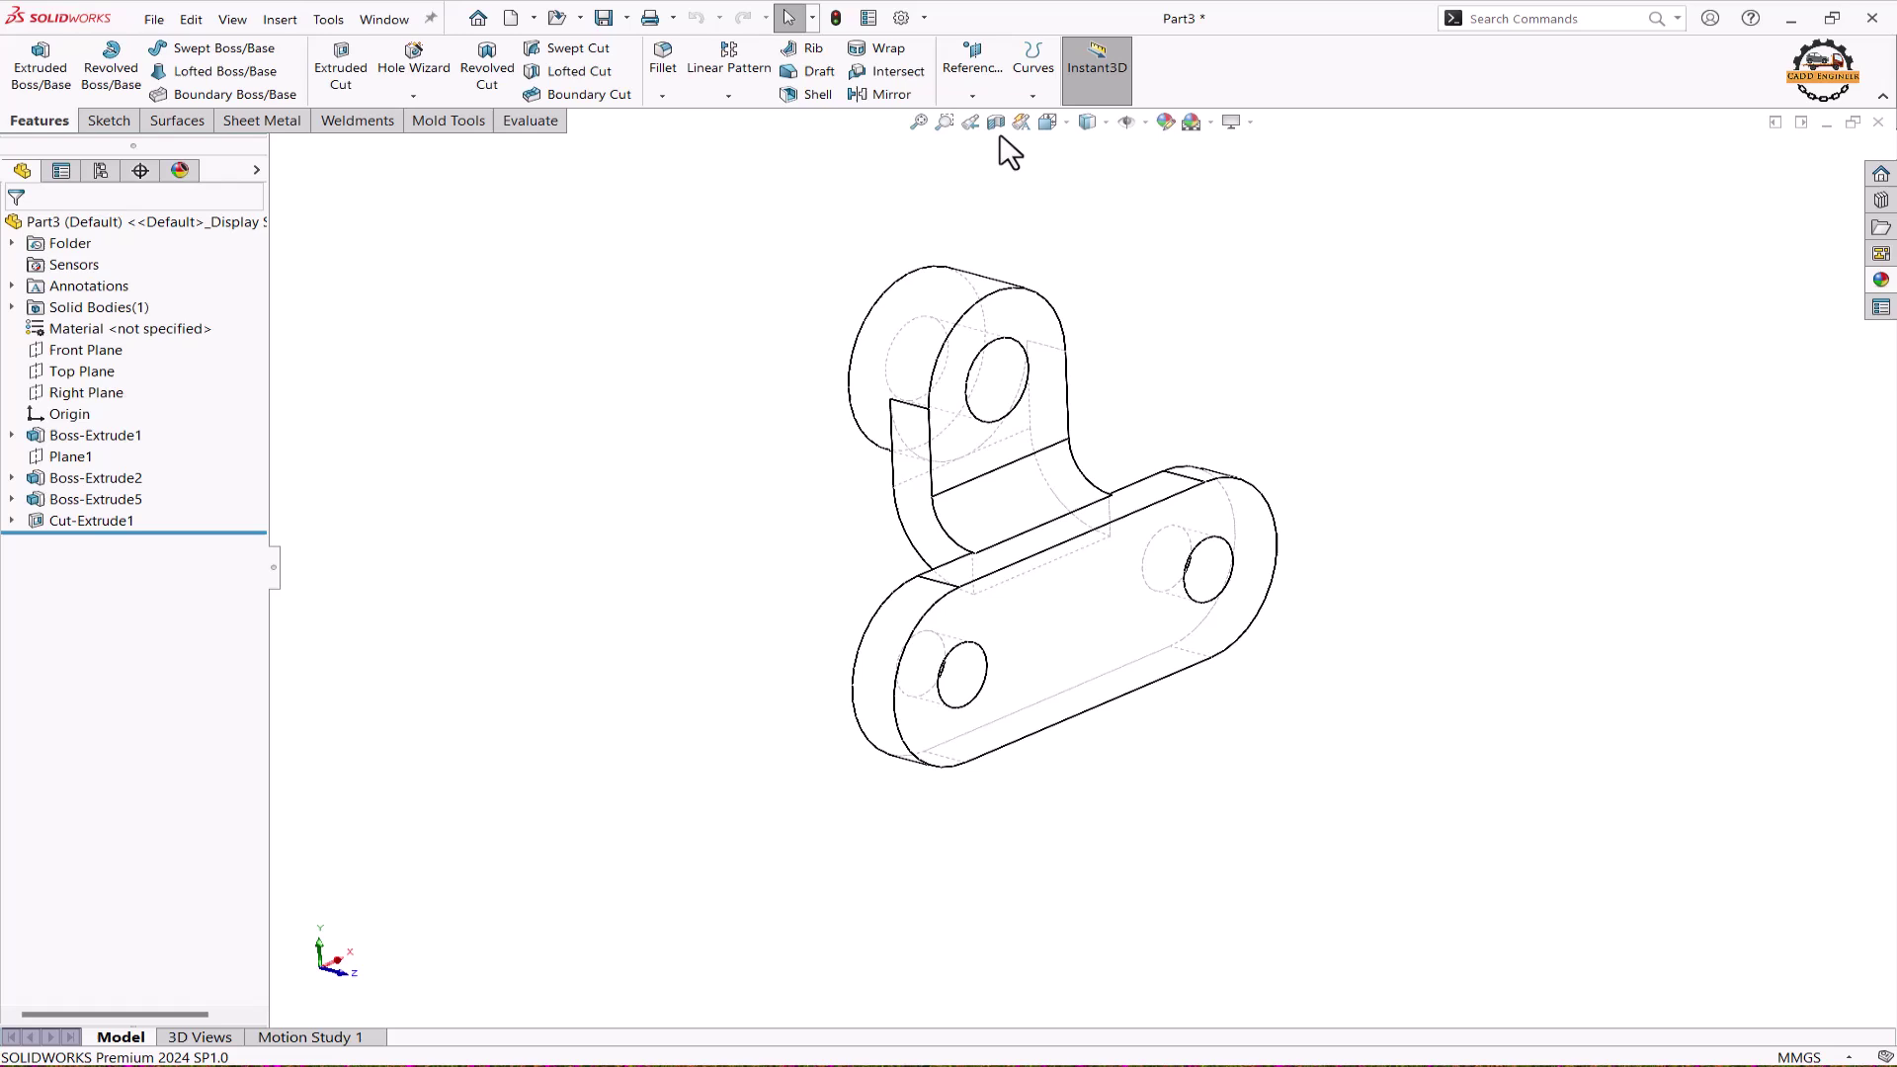
left_click(1087, 124)
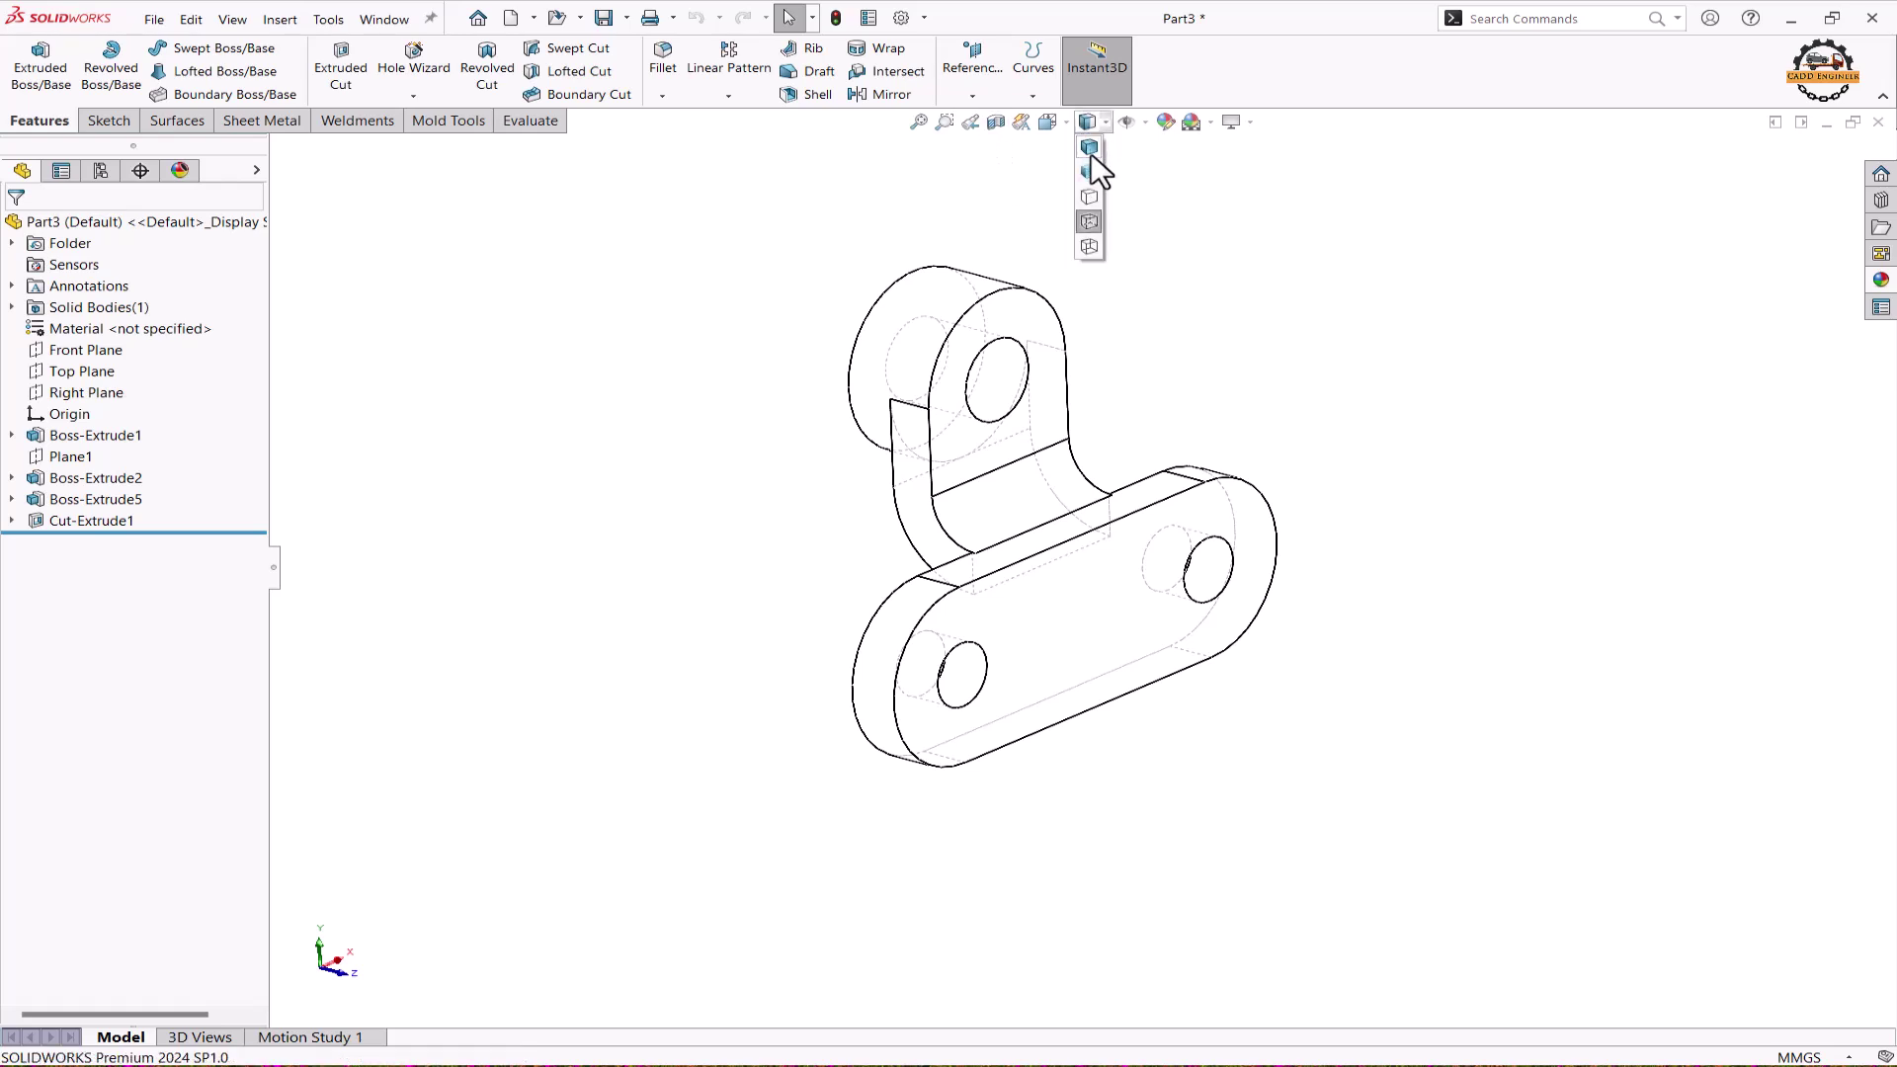
left_click(1091, 152)
mouse_move(1129, 346)
middle_mouse_down()
mouse_move(1347, 322)
mouse_move(1355, 398)
mouse_move(1486, 453)
mouse_move(1434, 437)
mouse_move(1436, 500)
middle_mouse_up()
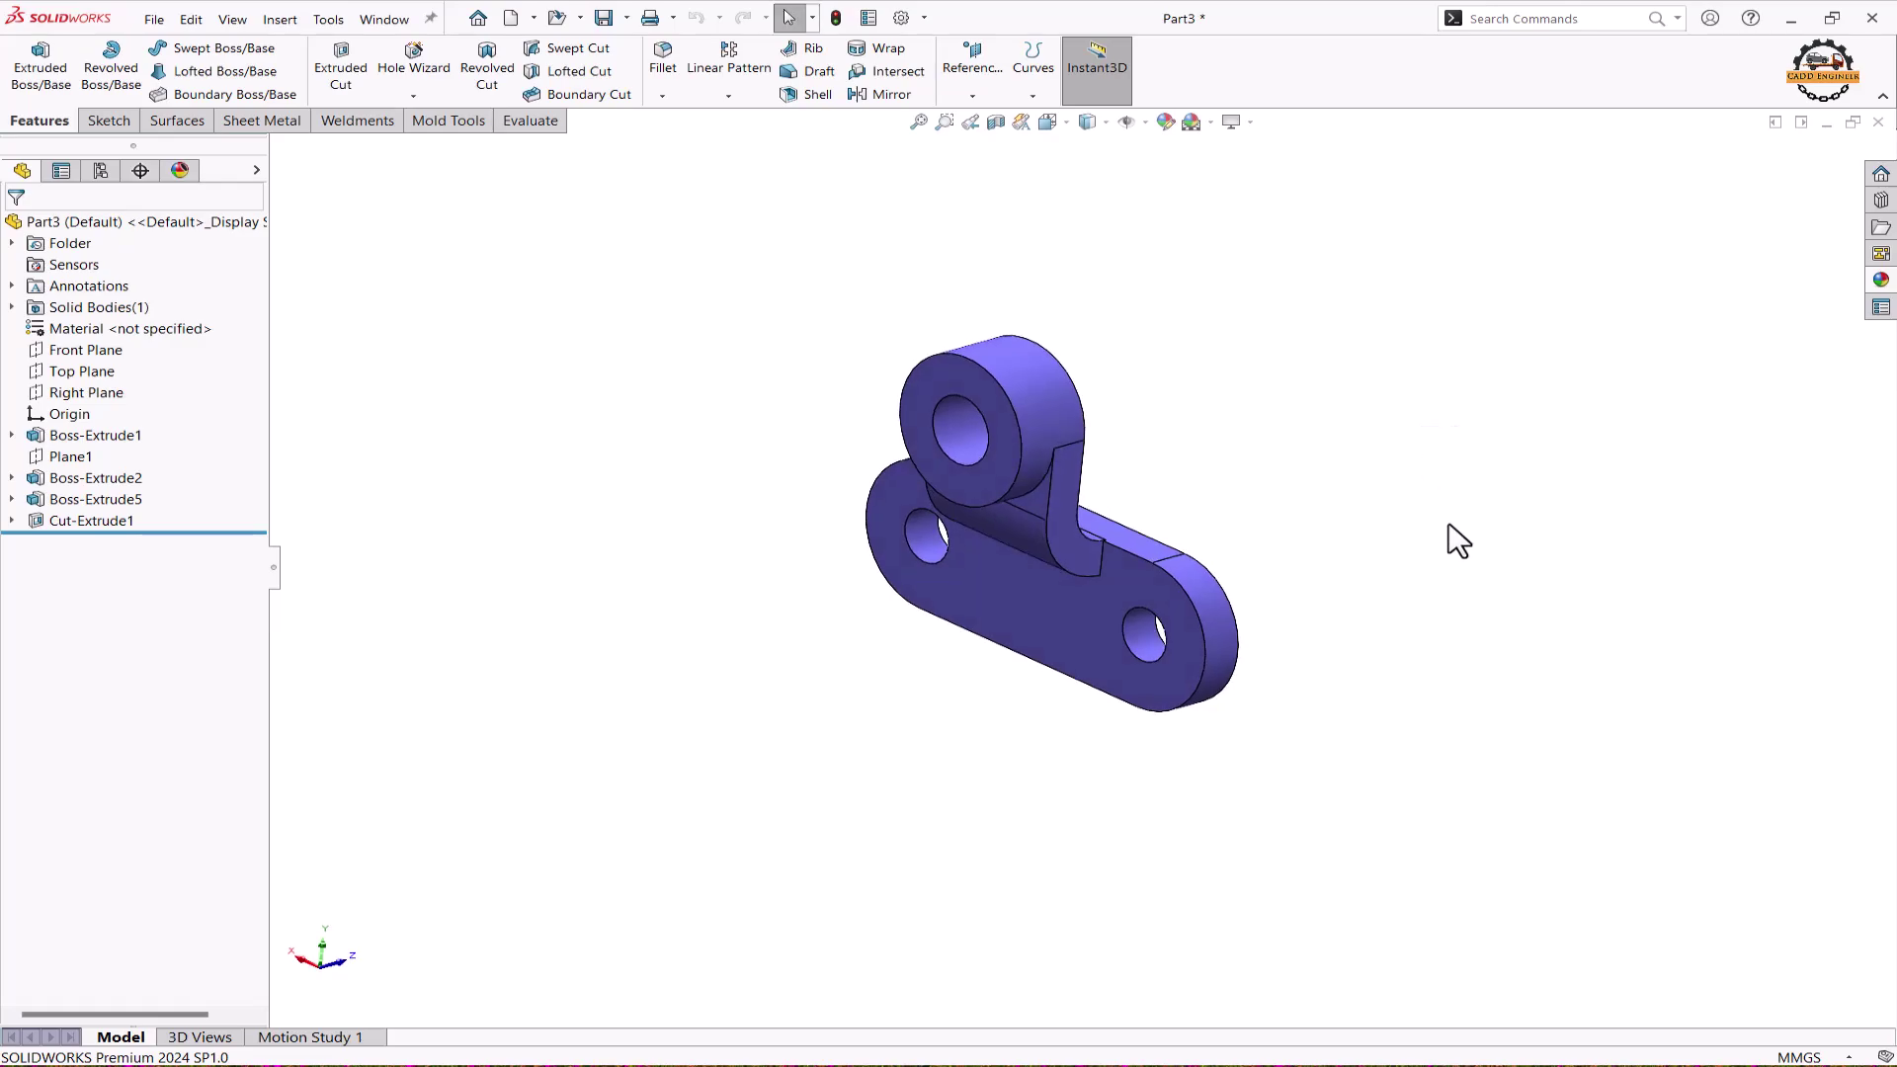